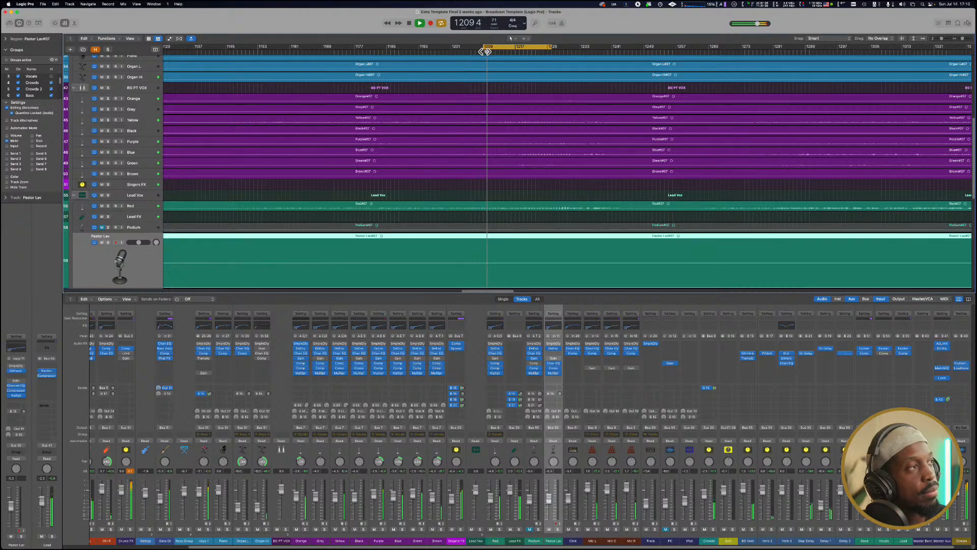
Listen to the cycled section with the full mix and review the drum, band and vocal channels in the mixer.
{"action": "left_click", "coordinate": [487, 52]}
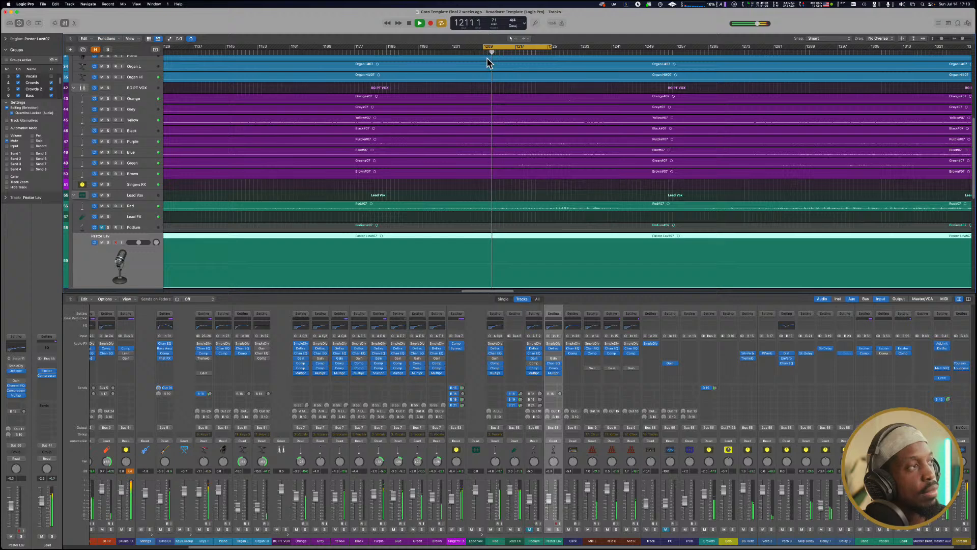
{"action": "left_click", "coordinate": [486, 60]}
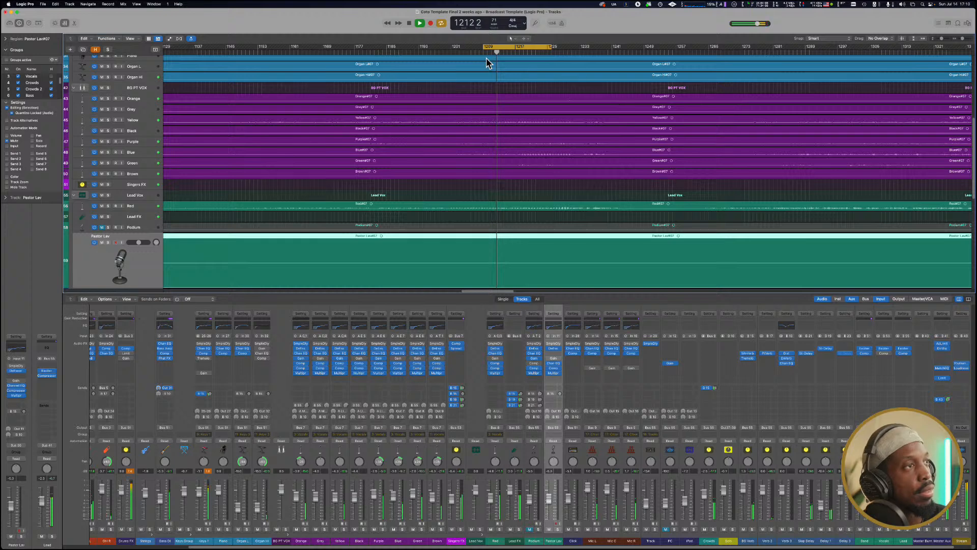
{"action": "left_click", "coordinate": [577, 46]}
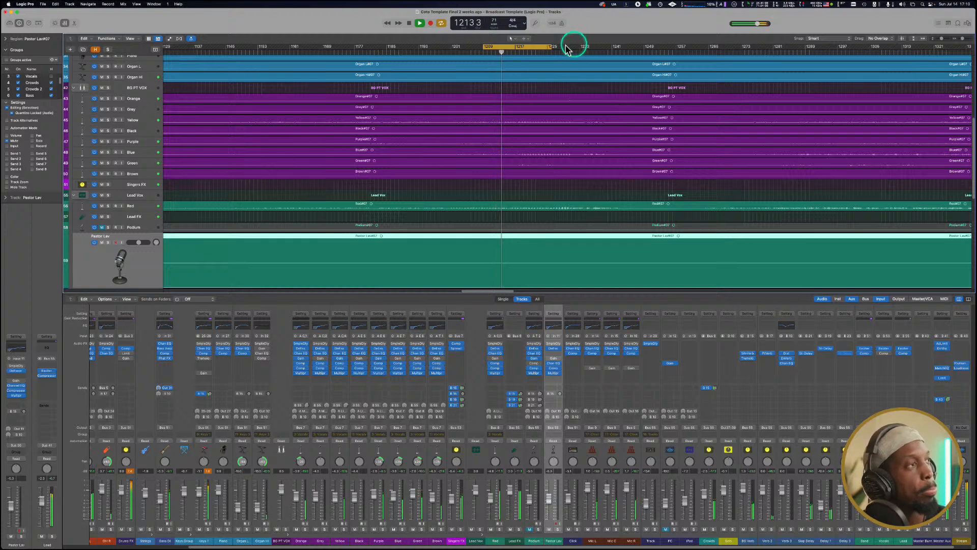
{"action": "left_click", "coordinate": [517, 49]}
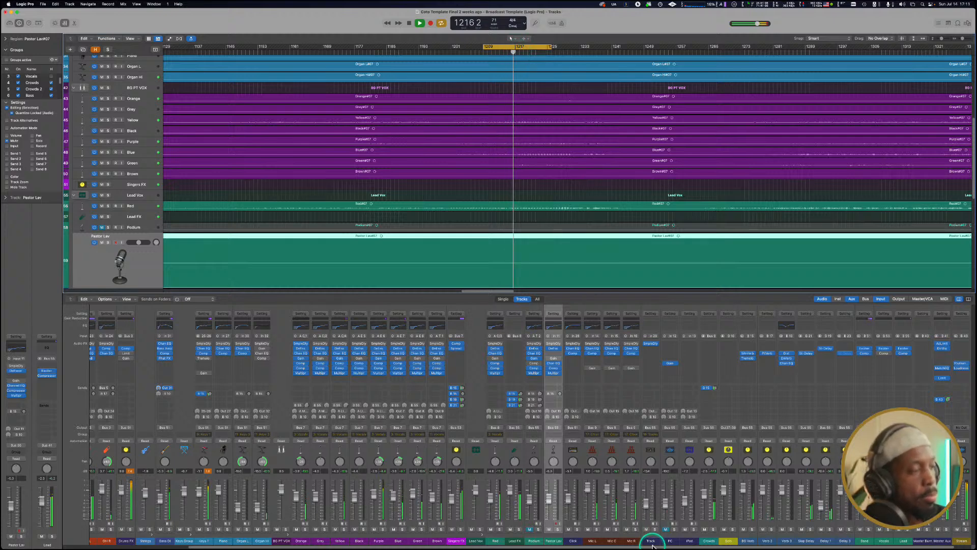
{"action": "scroll", "coordinate": [659, 546], "scroll_direction": "right", "scroll_amount": 2}
{"action": "left_click_drag", "start_coordinate": [659, 547], "coordinate": [528, 546]}
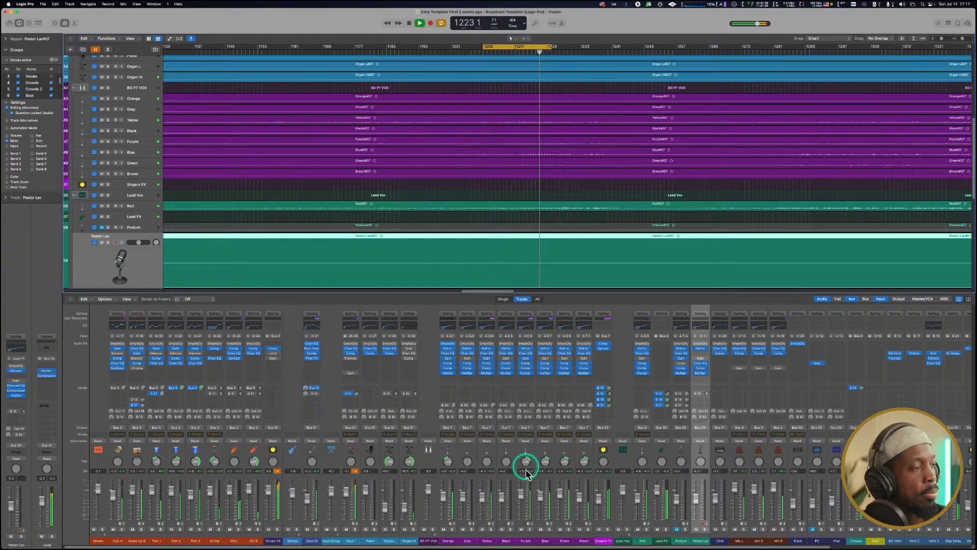
{"action": "left_click", "coordinate": [540, 496]}
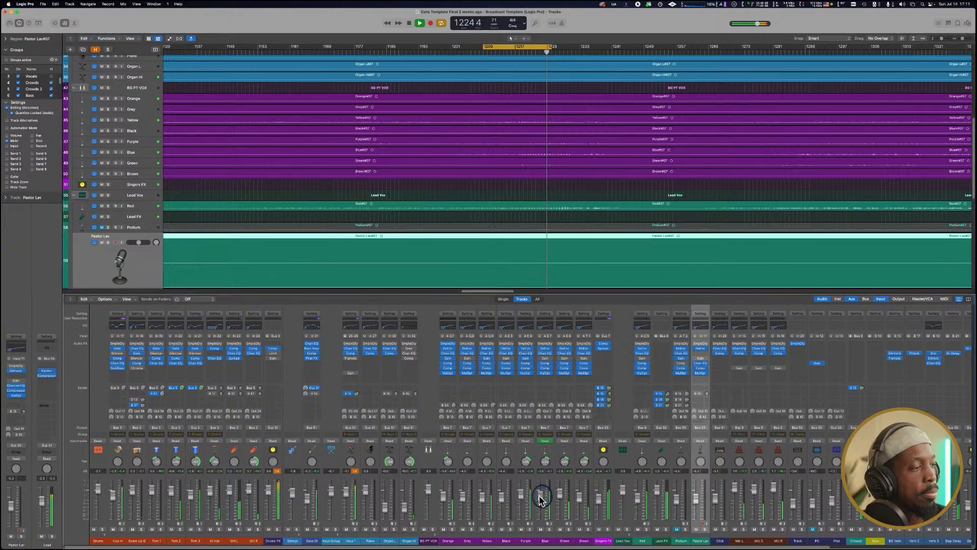
{"action": "left_click", "coordinate": [543, 442]}
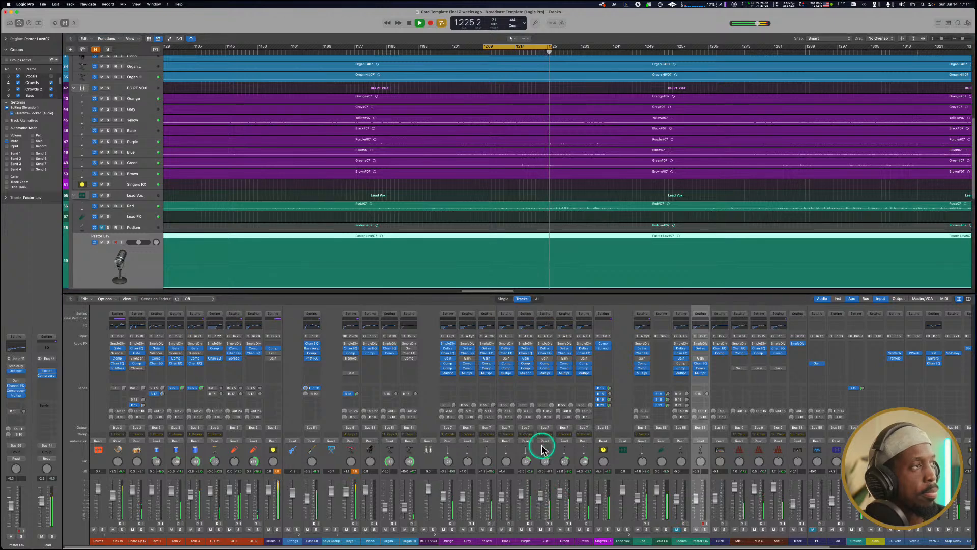
{"action": "key", "text": "space"}
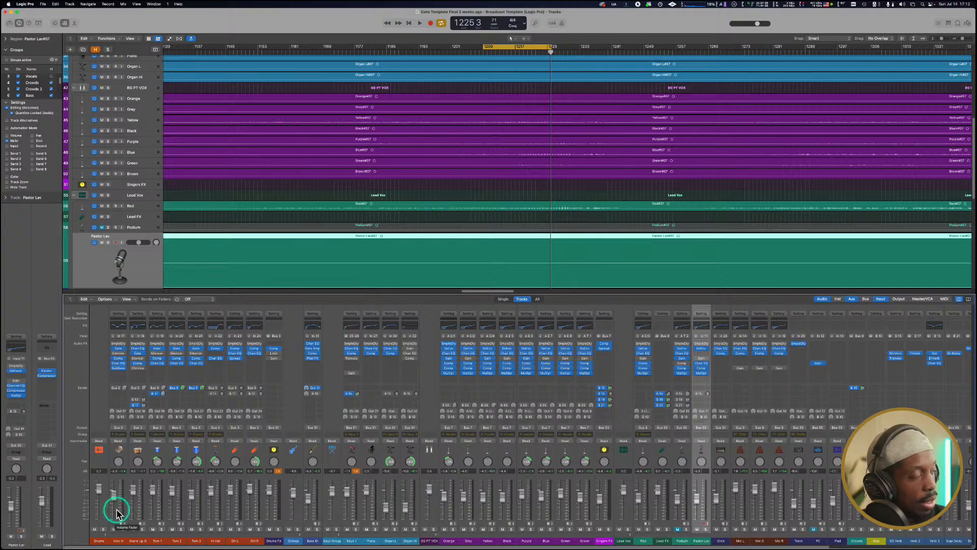
Solo the Drums stack and play back the cycled section to hear the drum mix on its own.
{"action": "key", "text": "space"}
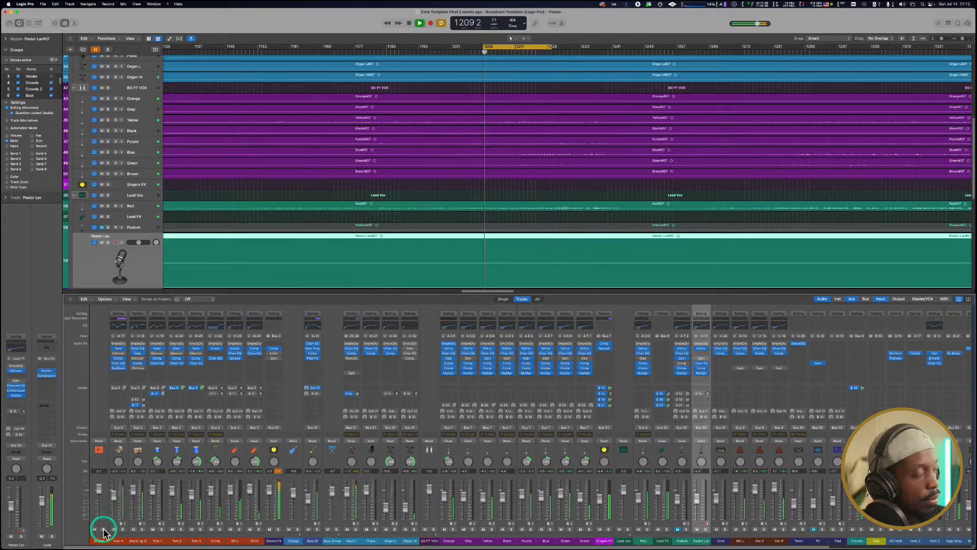
{"action": "left_click", "coordinate": [104, 529]}
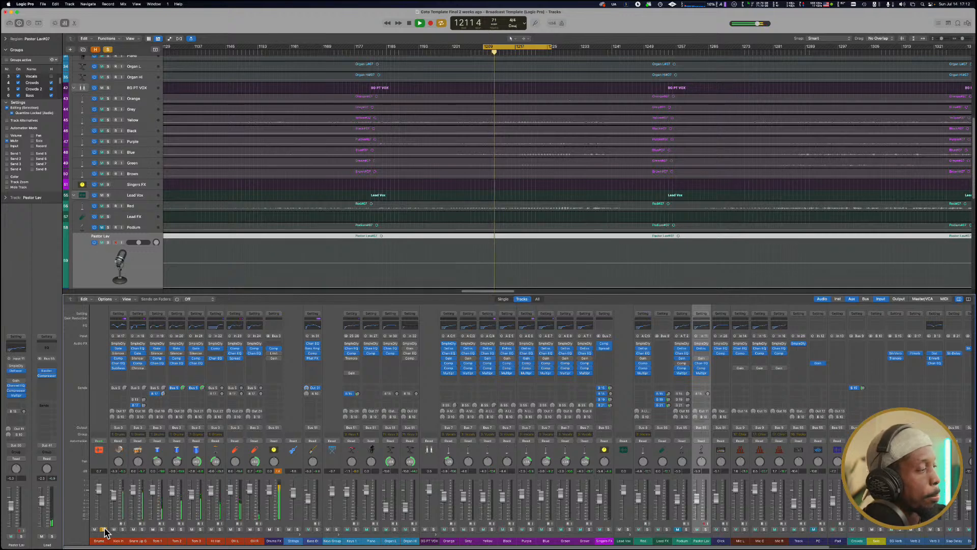
{"action": "left_click", "coordinate": [104, 530]}
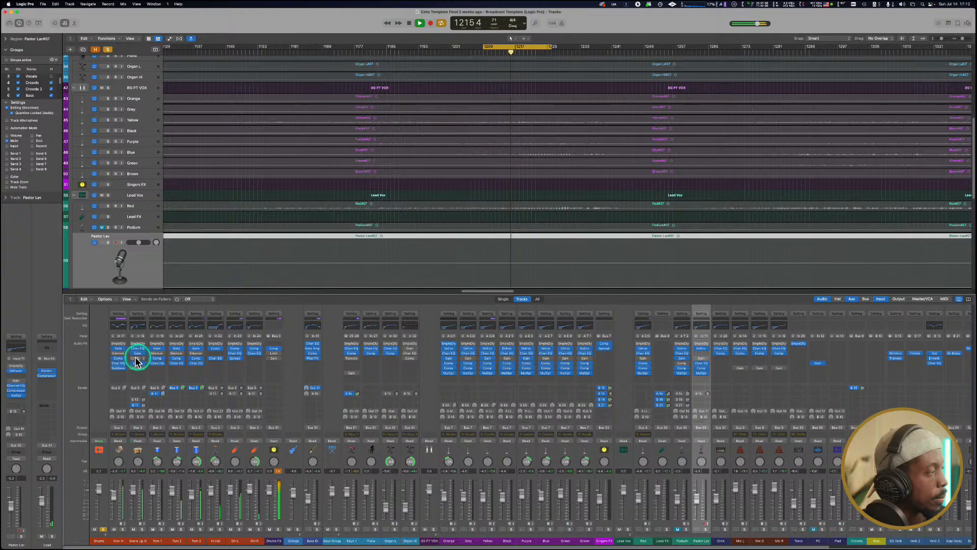
{"action": "left_click", "coordinate": [106, 529]}
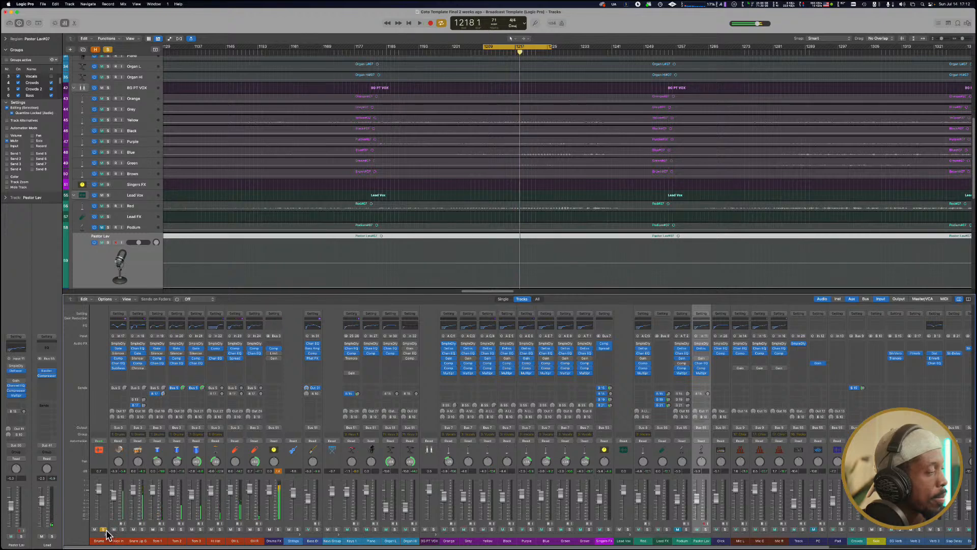
Solo the Kick In channel and inspect the settings of its Noise Gate.
{"action": "left_click", "coordinate": [116, 530]}
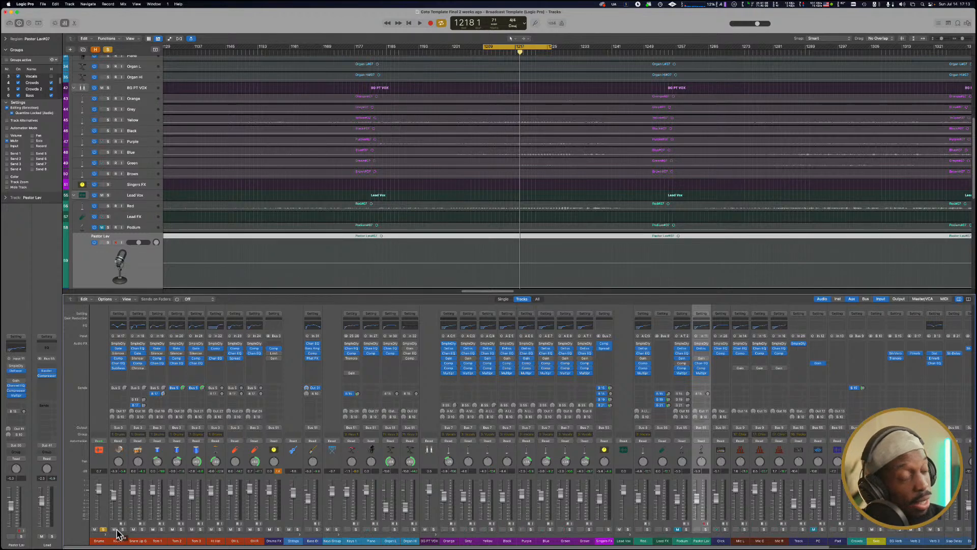
{"action": "left_click", "coordinate": [121, 530]}
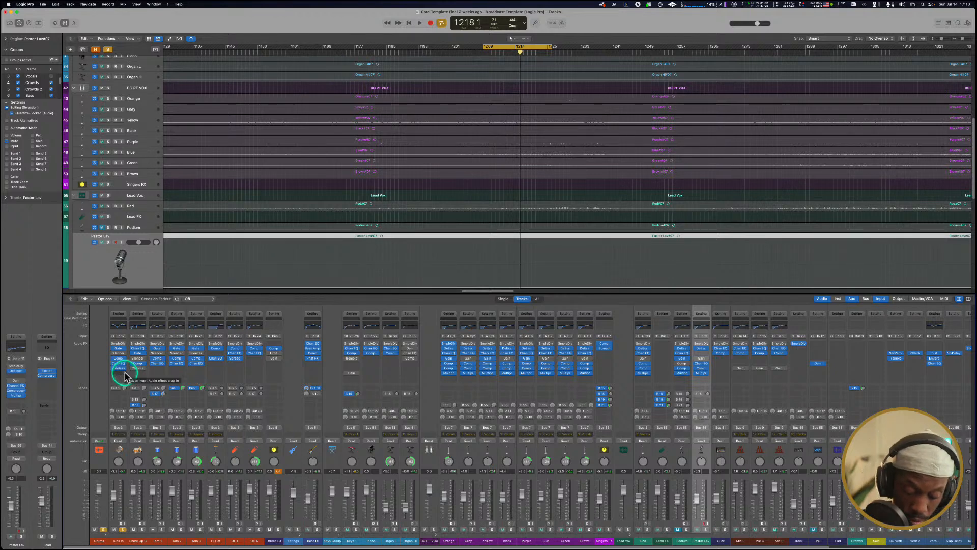
{"action": "left_click", "coordinate": [117, 348]}
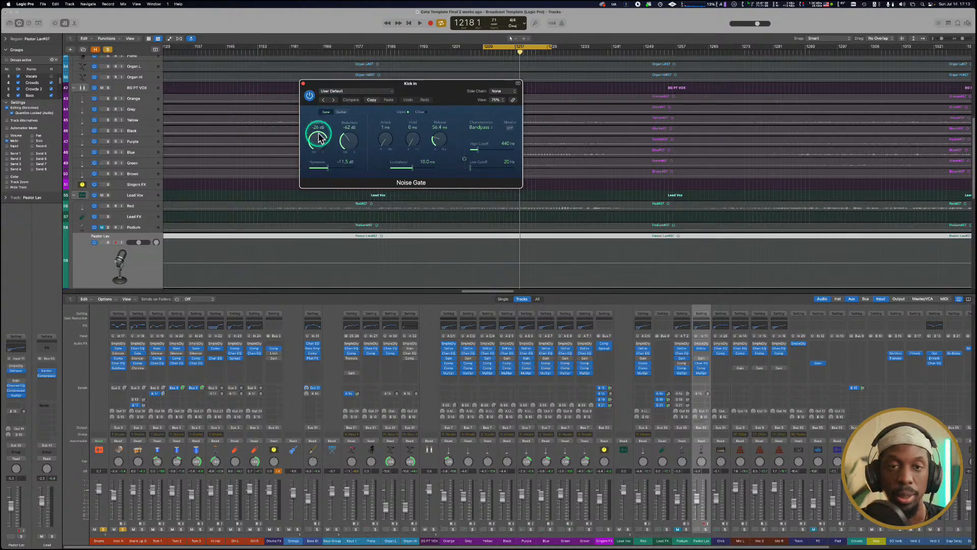
{"action": "left_click", "coordinate": [303, 84]}
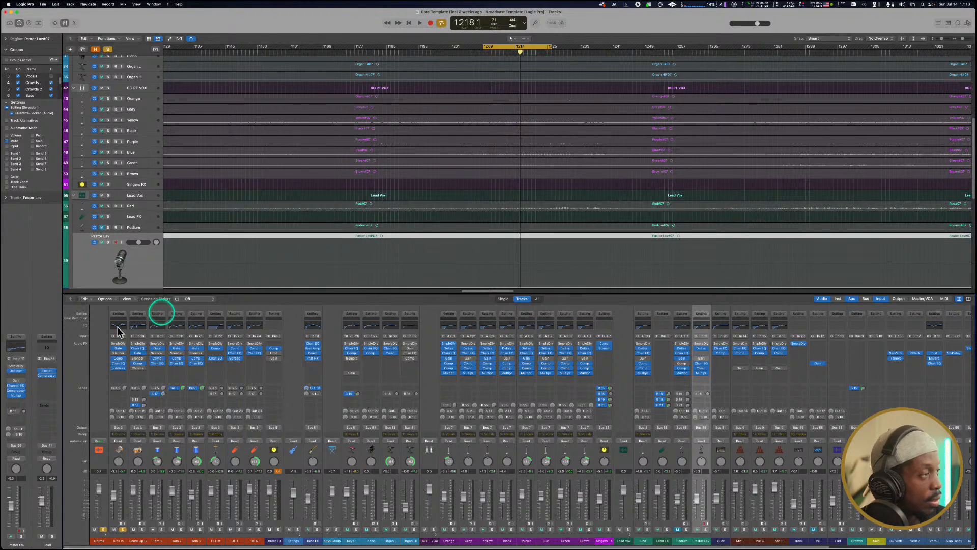
Play back with the Drums stack's solo removed so only Kick In is soloed, and bypass its Noise Gate.
{"action": "key", "text": "space"}
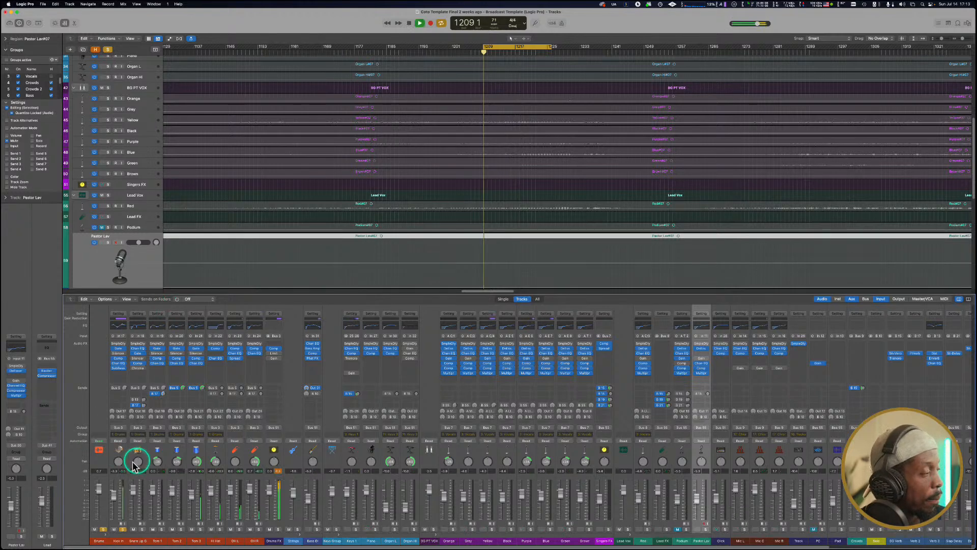
{"action": "left_click", "coordinate": [104, 529]}
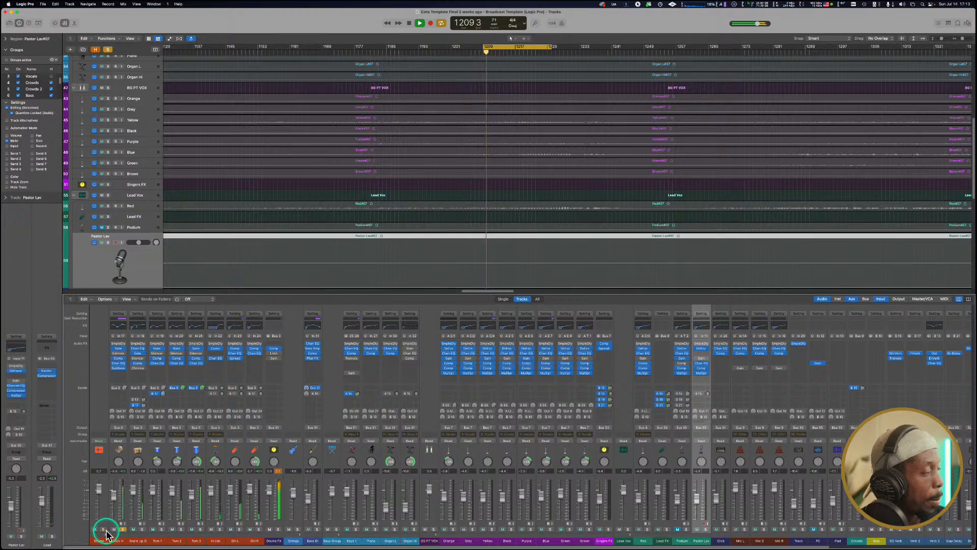
{"action": "left_click", "coordinate": [121, 355]}
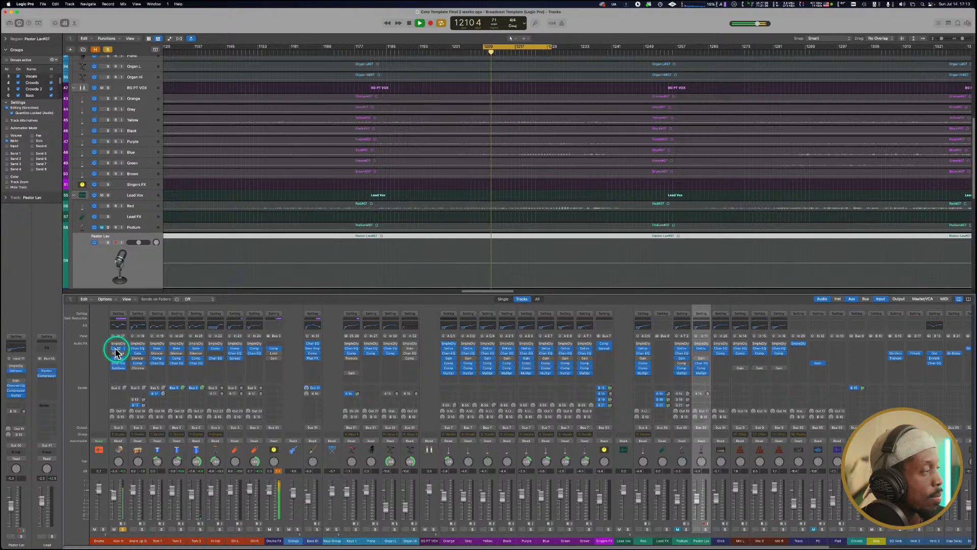
{"action": "left_click_drag", "start_coordinate": [112, 353], "coordinate": [119, 365]}
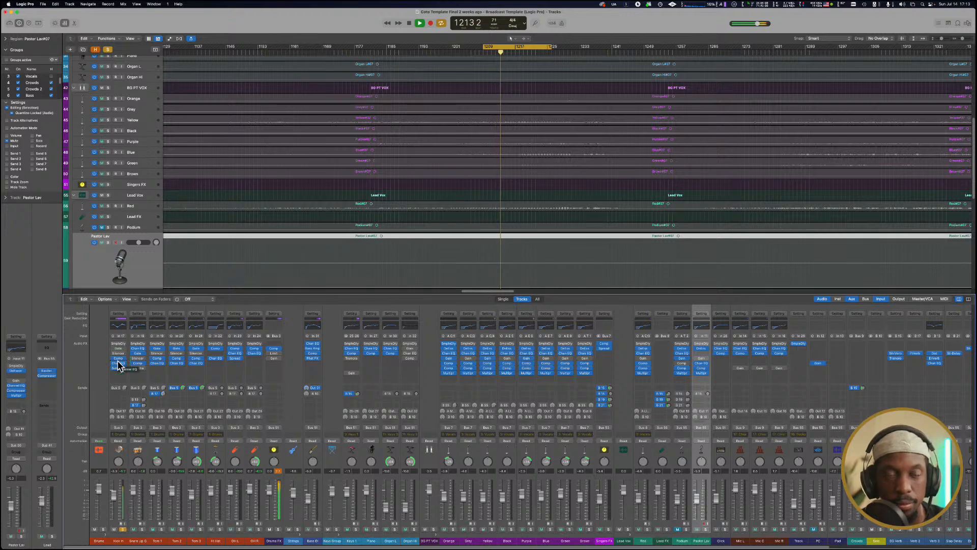
{"action": "key", "text": "space"}
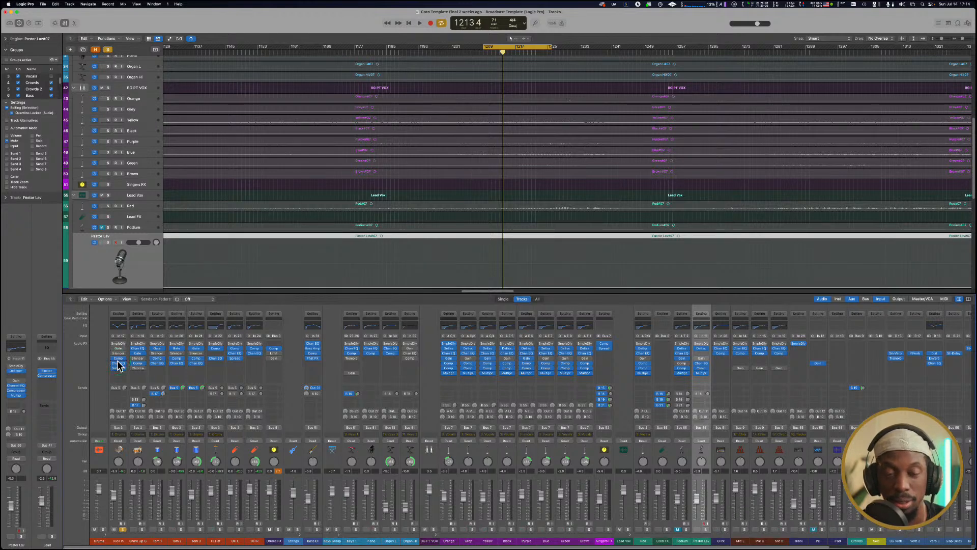
Play the soloed Kick In channel and open its Silencer plug-in.
{"action": "key", "text": "space"}
{"action": "left_click", "coordinate": [118, 363]}
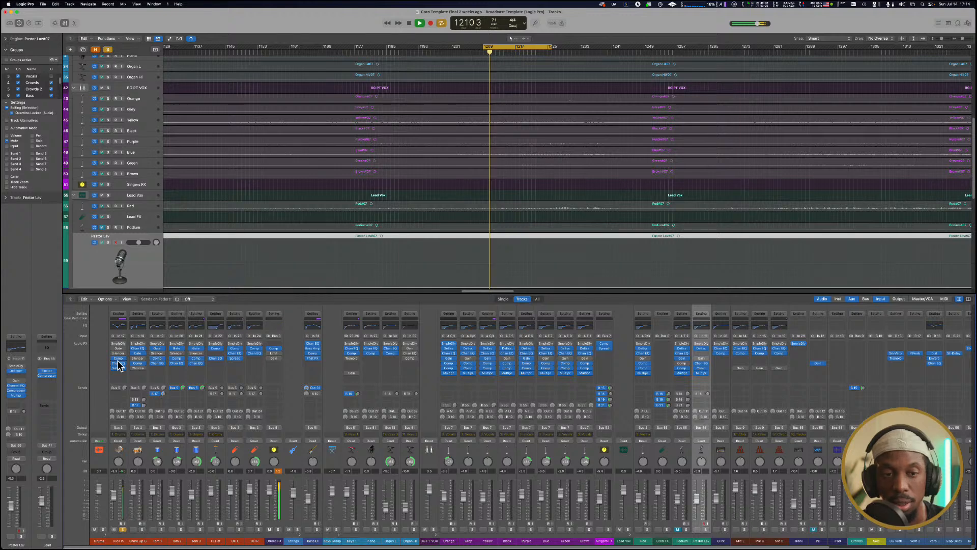
{"action": "left_click", "coordinate": [118, 362]}
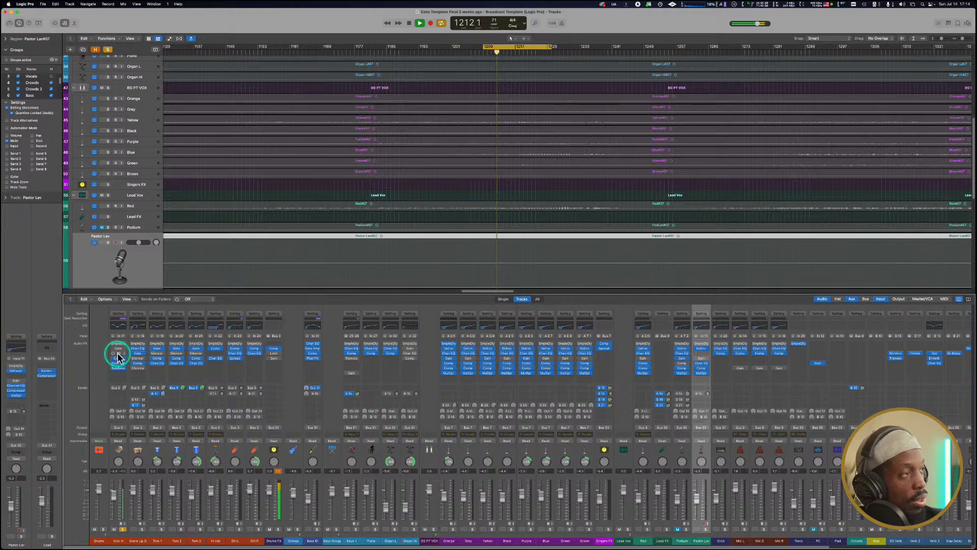
{"action": "left_click", "coordinate": [118, 354]}
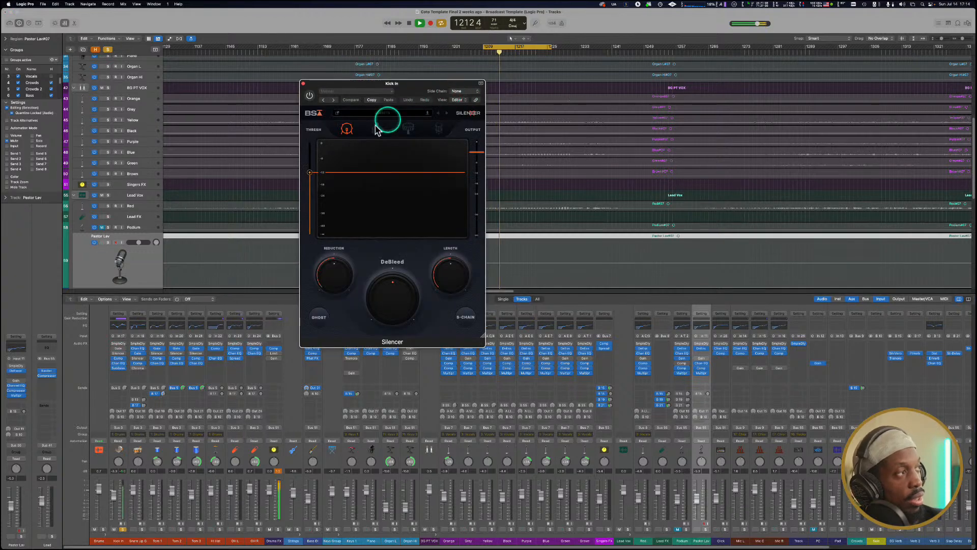
{"action": "key", "text": "space"}
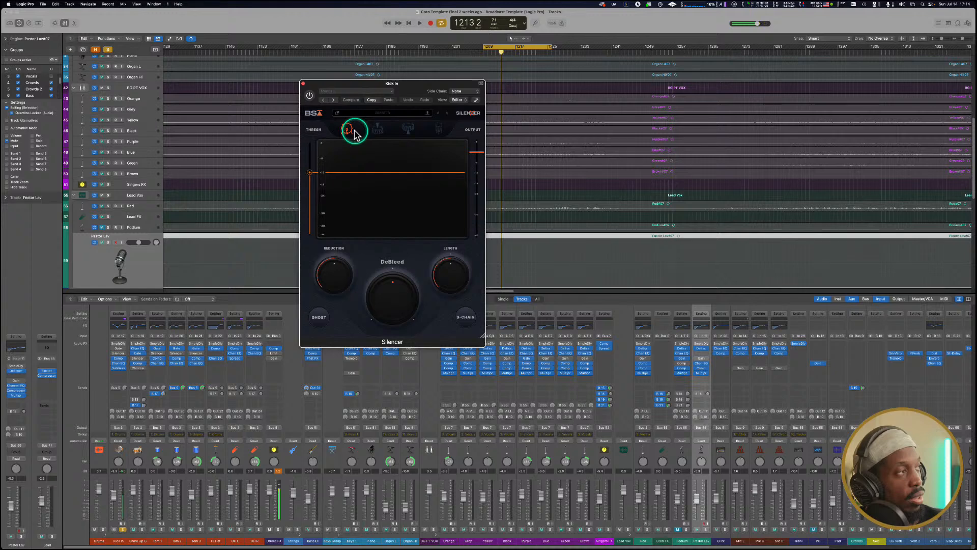
Step through Silencer's other instrument modes and return it to the kick drum mode.
{"action": "left_click", "coordinate": [376, 133]}
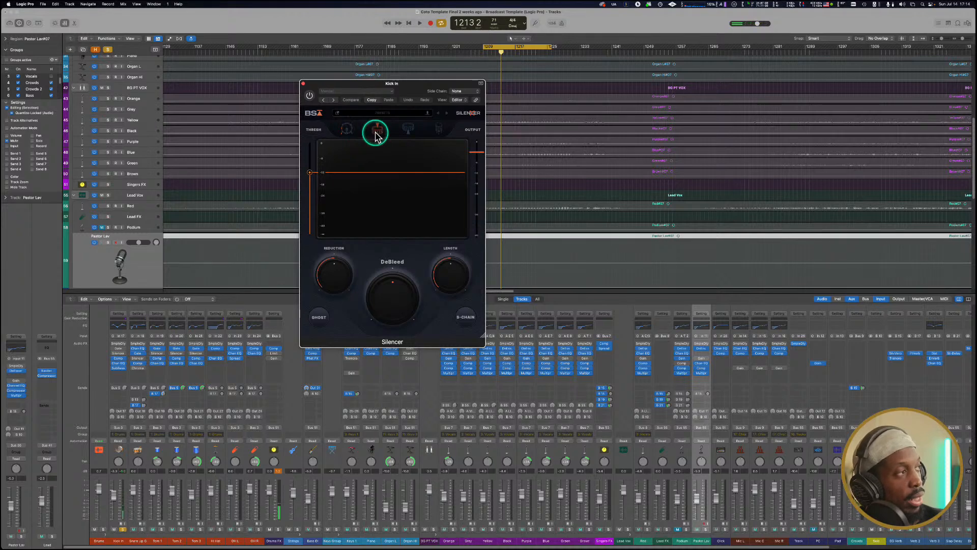
{"action": "left_click", "coordinate": [405, 130]}
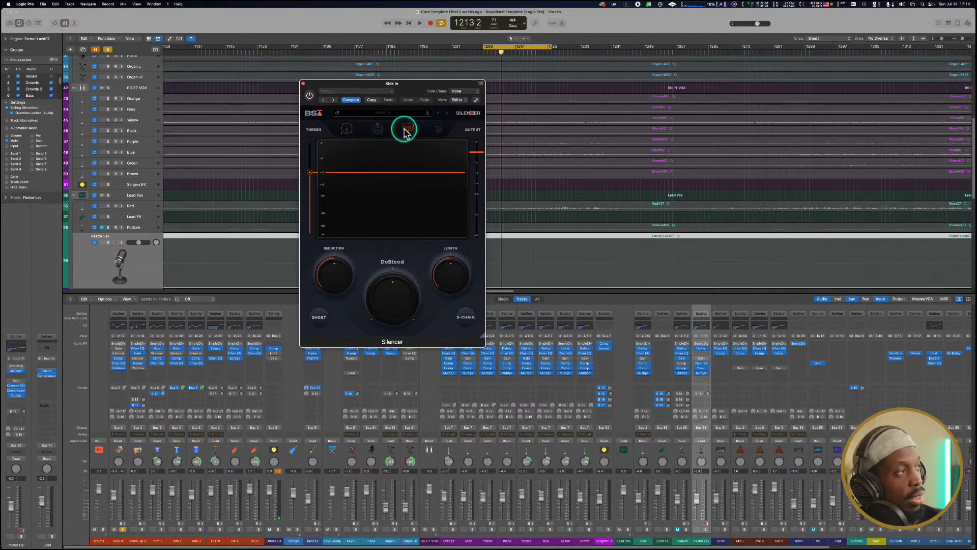
{"action": "left_click", "coordinate": [380, 132]}
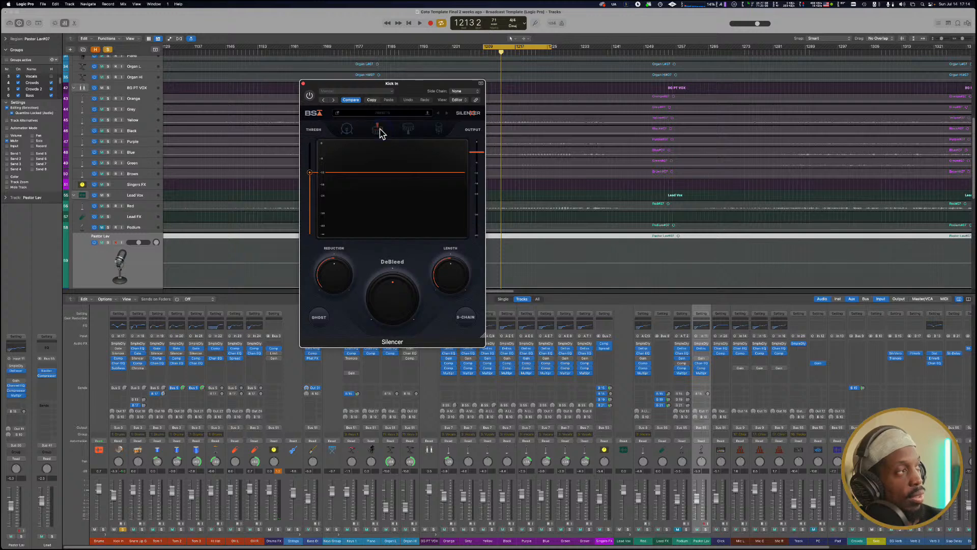
{"action": "left_click", "coordinate": [408, 129]}
{"action": "left_click", "coordinate": [436, 133]}
{"action": "left_click", "coordinate": [354, 132]}
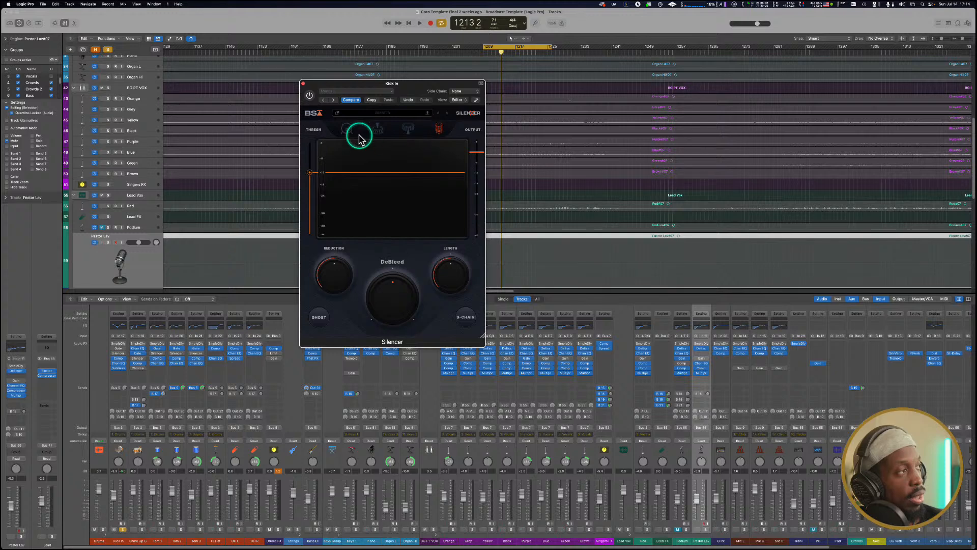
{"action": "left_click", "coordinate": [349, 131]}
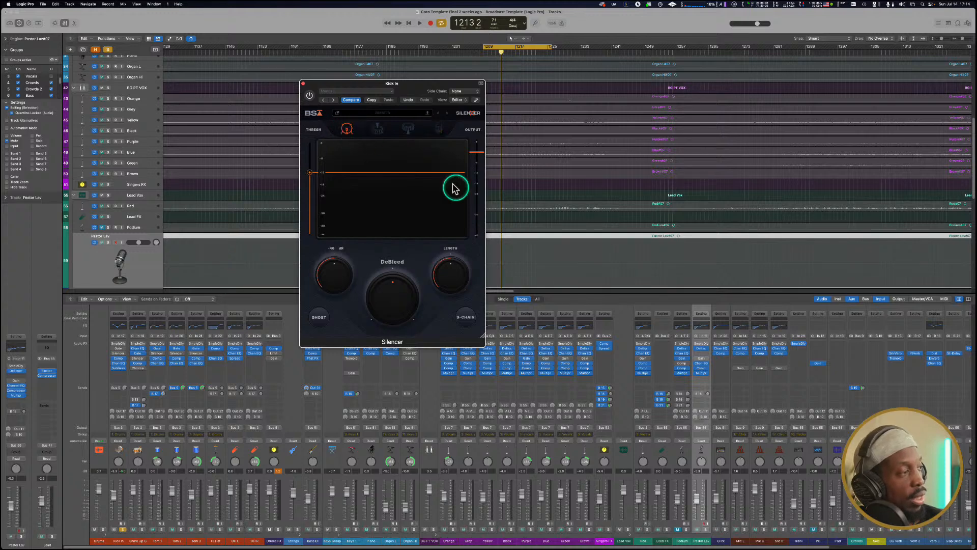
Enable Silencer on Kick In during playback and adjust its Reduction amount.
{"action": "key", "text": "space"}
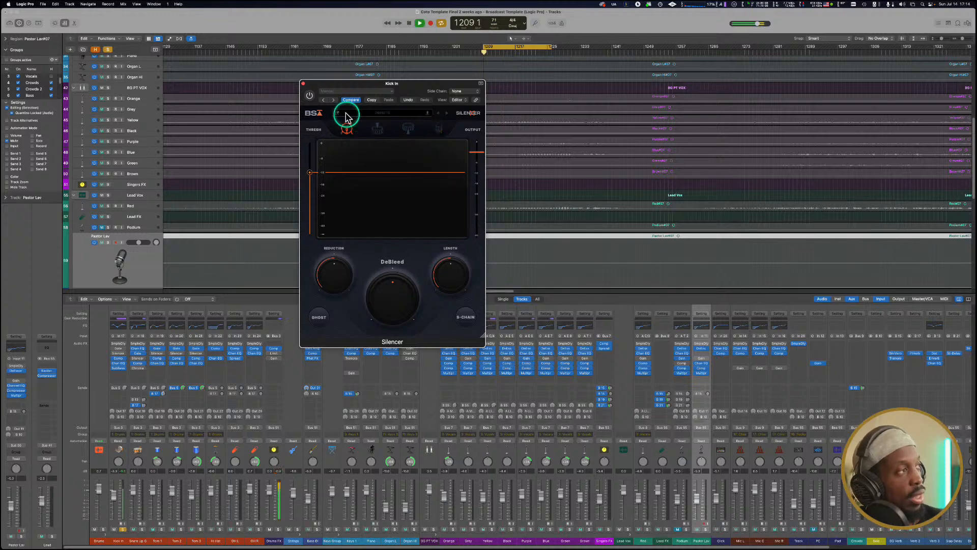
{"action": "left_click", "coordinate": [309, 95]}
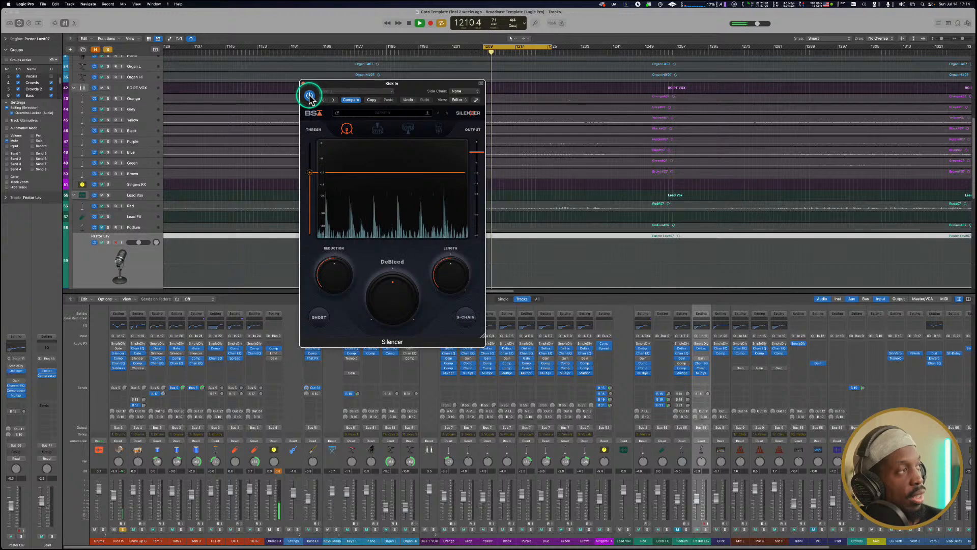
{"action": "left_click", "coordinate": [340, 156]}
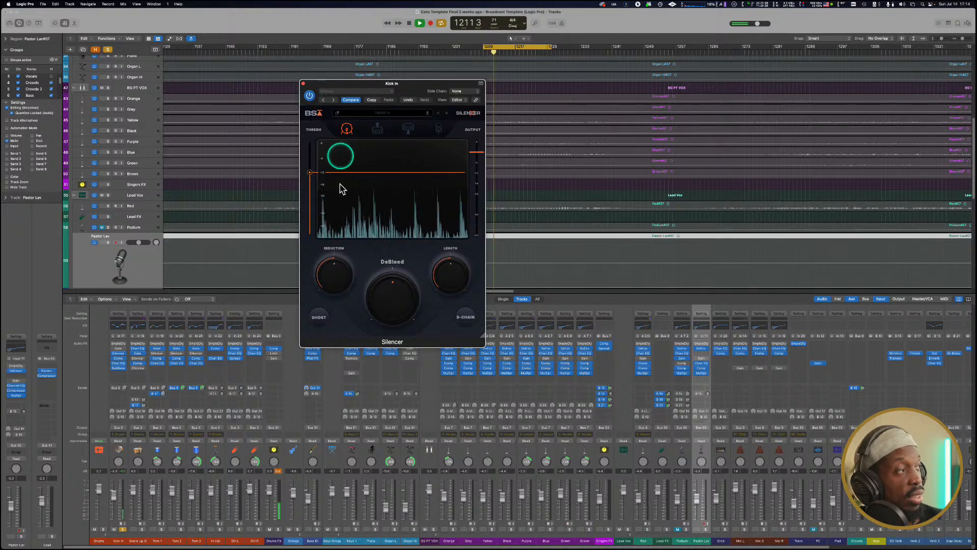
{"action": "left_click", "coordinate": [336, 269]}
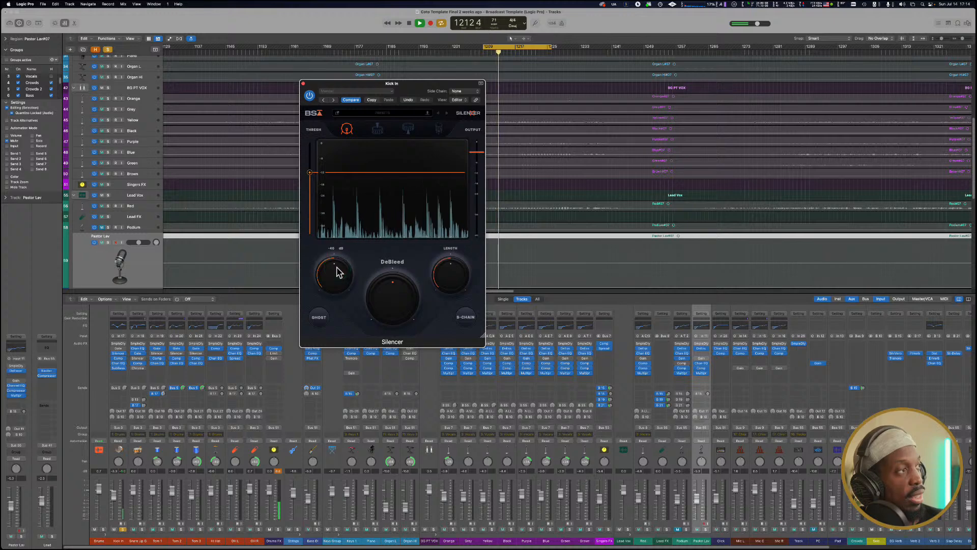
{"action": "mouse_move", "coordinate": [337, 268]}
{"action": "left_mouse_down"}
{"action": "mouse_move", "coordinate": [325, 271]}
{"action": "mouse_move", "coordinate": [339, 252]}
{"action": "left_mouse_up"}
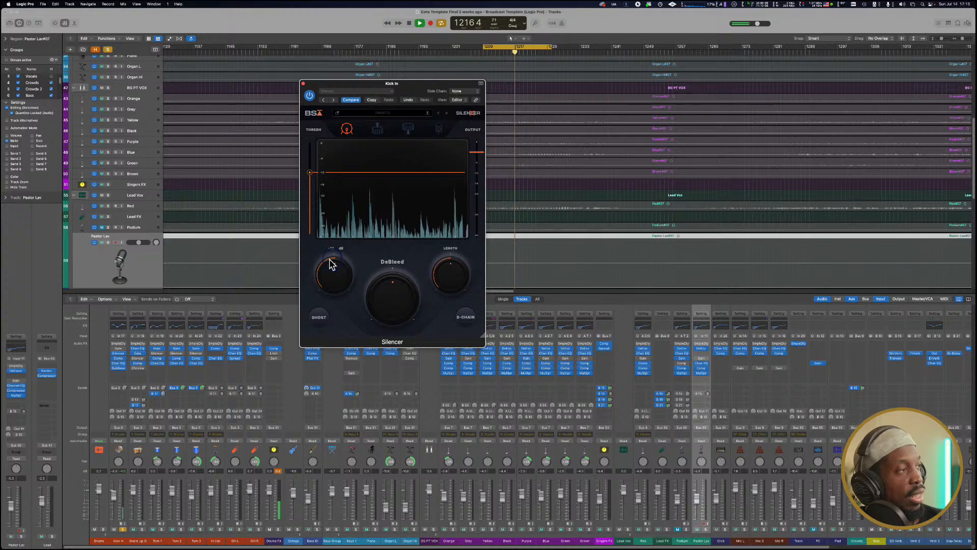
Set Silencer's DeBleed to about 98% and its Reduction to -24 dB on Kick In during playback.
{"action": "left_click_drag", "start_coordinate": [360, 284], "coordinate": [381, 270]}
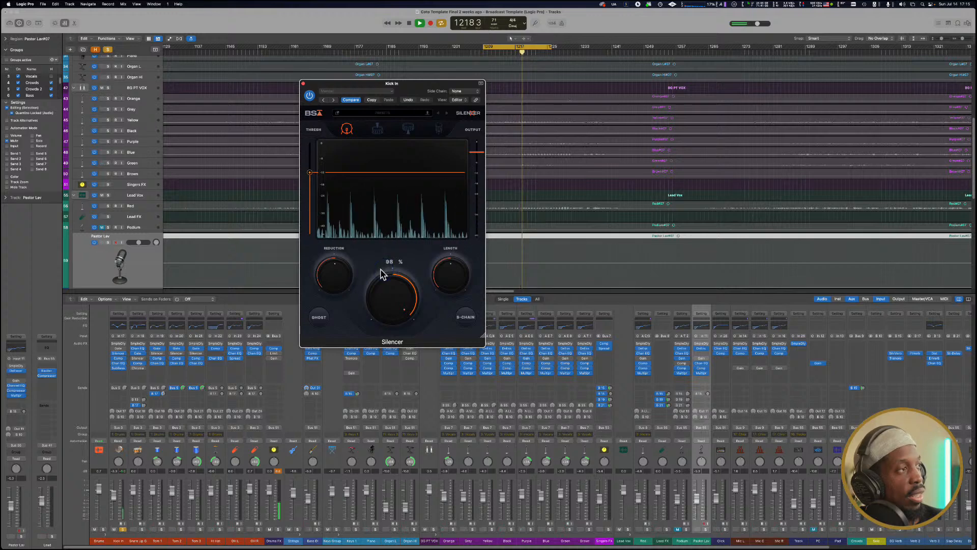
{"action": "mouse_move", "coordinate": [342, 274]}
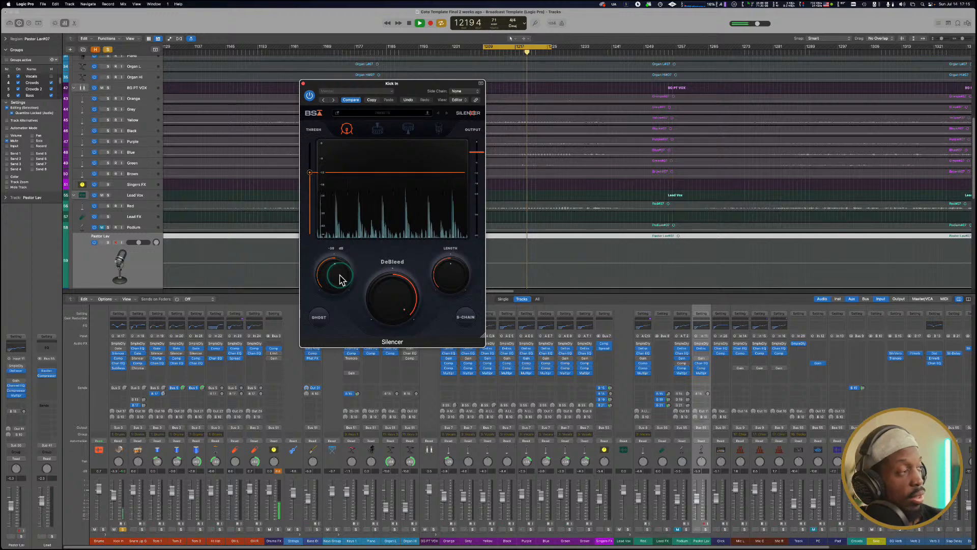
{"action": "left_click_drag", "start_coordinate": [341, 279], "coordinate": [339, 268]}
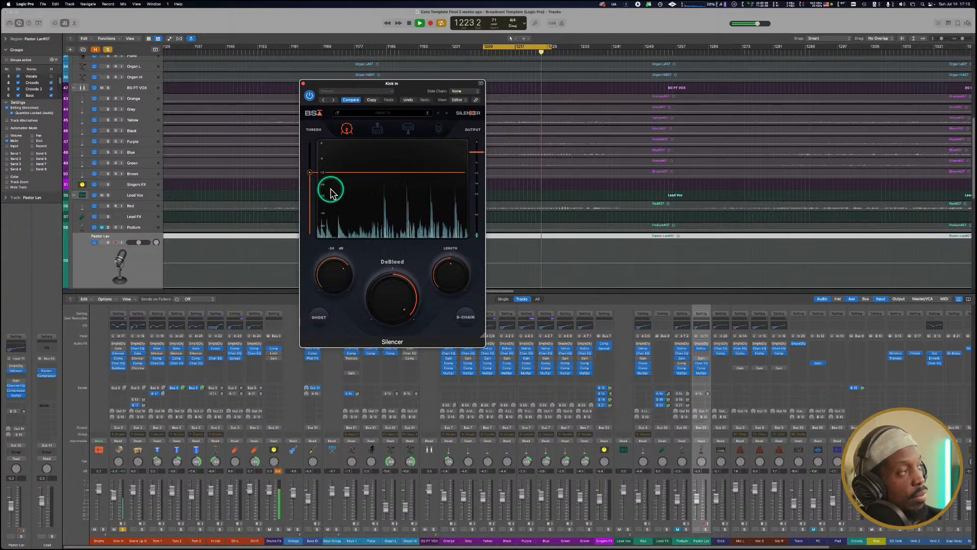
Bypass Silencer, toggle Kick In's Noise Gate on and off, play the kick without Silencer, and re-enable Silencer for comparison.
{"action": "key", "text": "space"}
{"action": "left_click", "coordinate": [310, 96]}
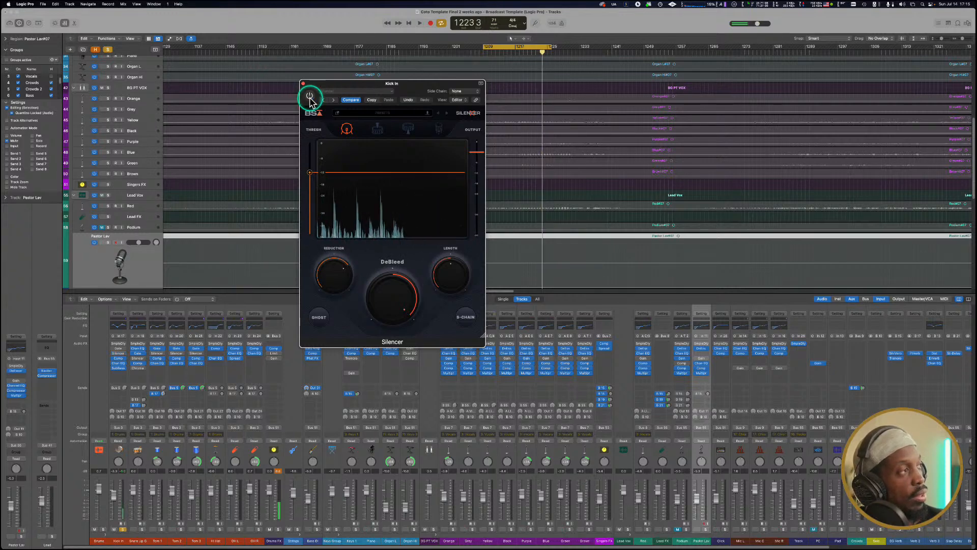
{"action": "left_click", "coordinate": [118, 348]}
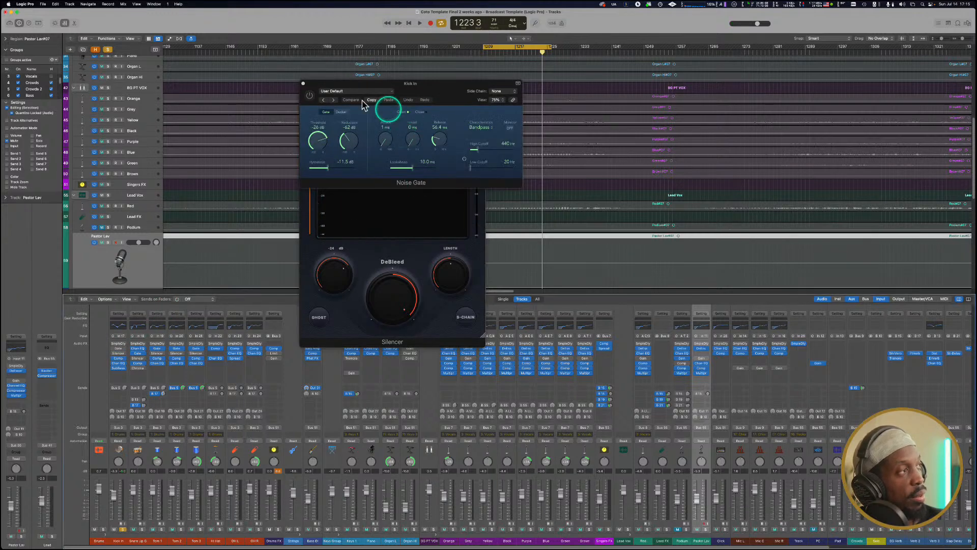
{"action": "left_click", "coordinate": [310, 96]}
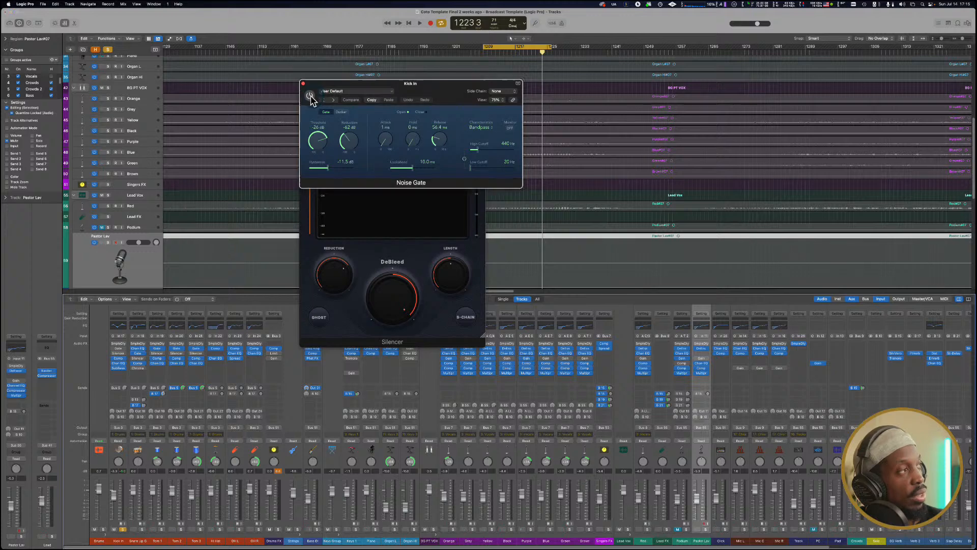
{"action": "left_click", "coordinate": [311, 96]}
{"action": "key", "text": "space"}
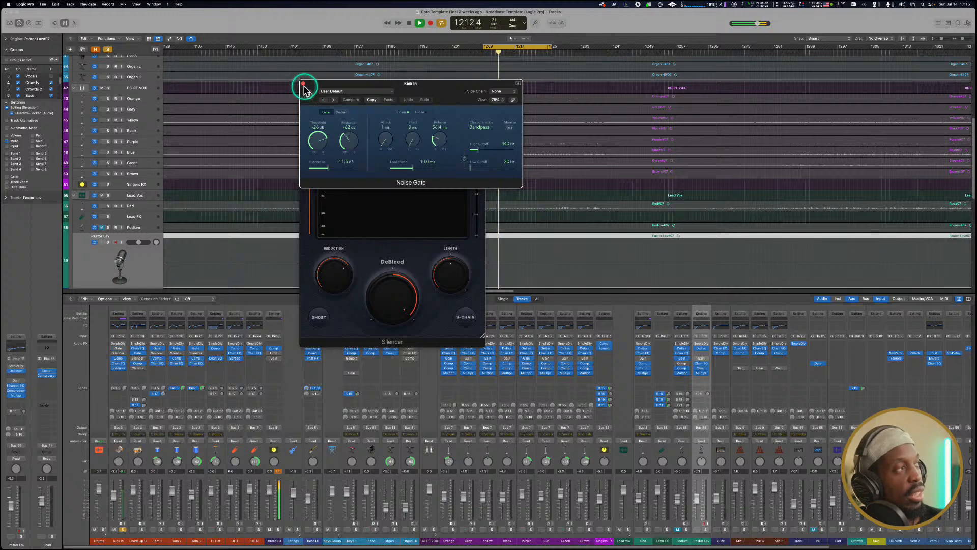
{"action": "left_click", "coordinate": [303, 85]}
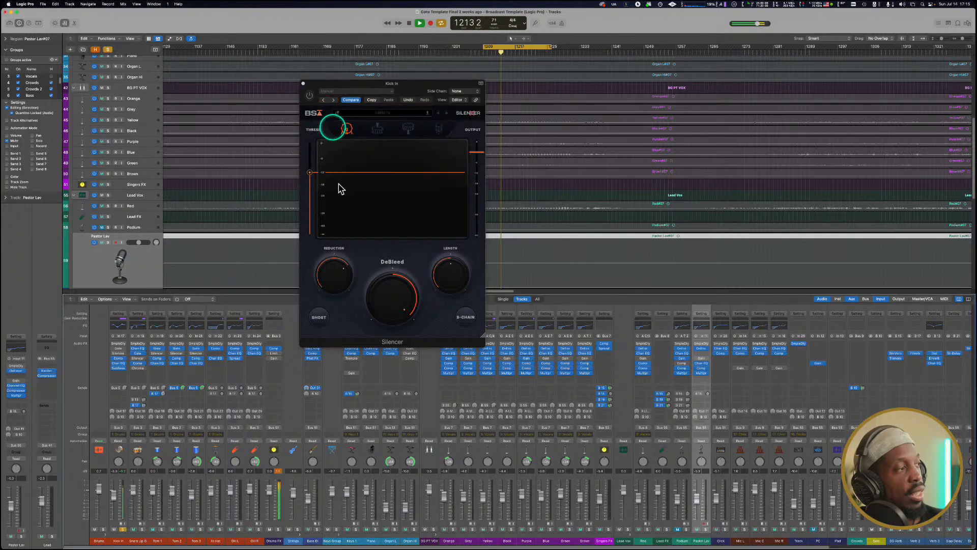
{"action": "left_click", "coordinate": [310, 96]}
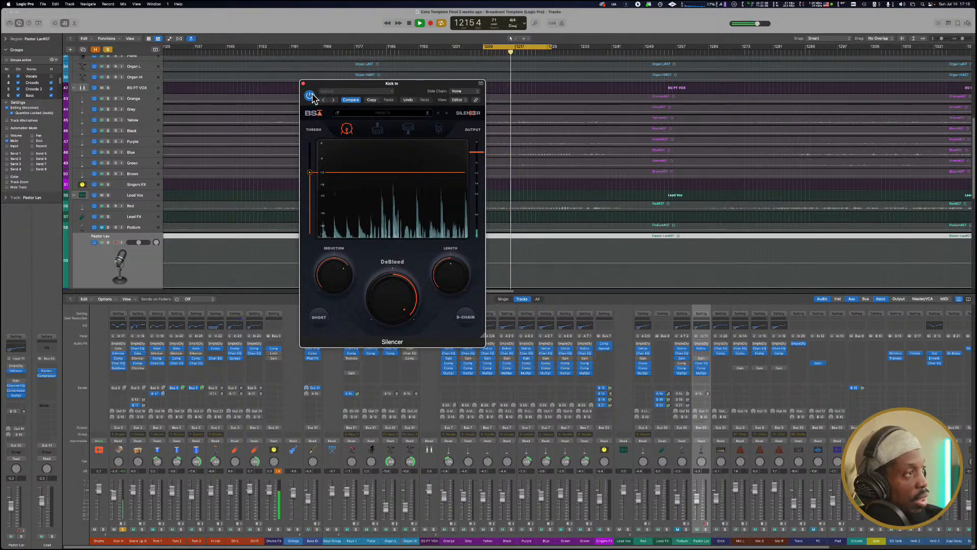
Toggle Silencer's Ghost option repeatedly during playback to compare the kick with and without it, leaving it on.
{"action": "mouse_move", "coordinate": [453, 272]}
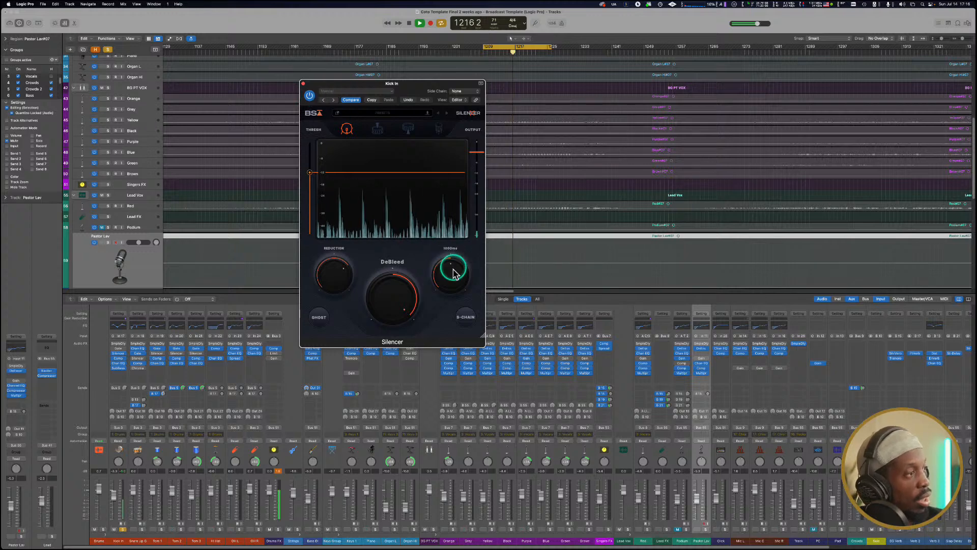
{"action": "left_click", "coordinate": [326, 318]}
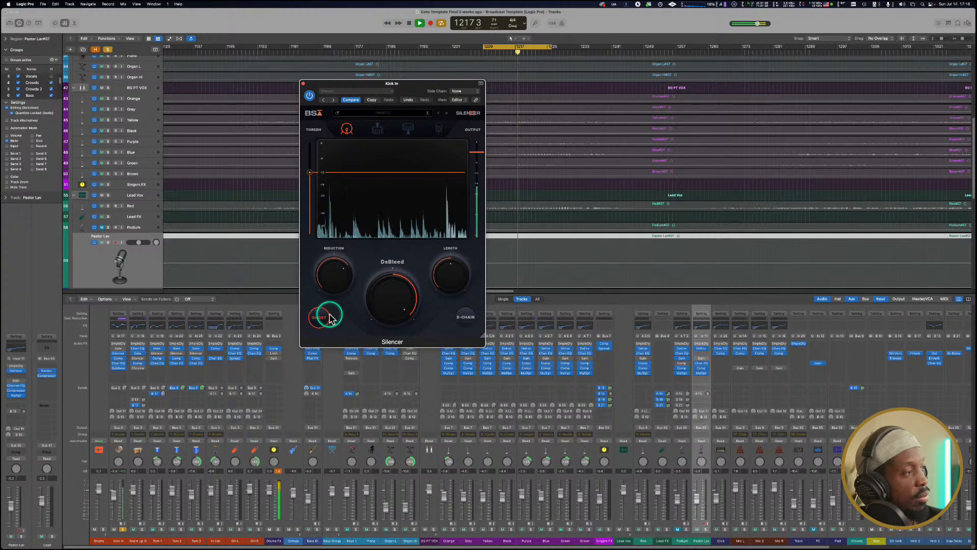
{"action": "left_click", "coordinate": [330, 318]}
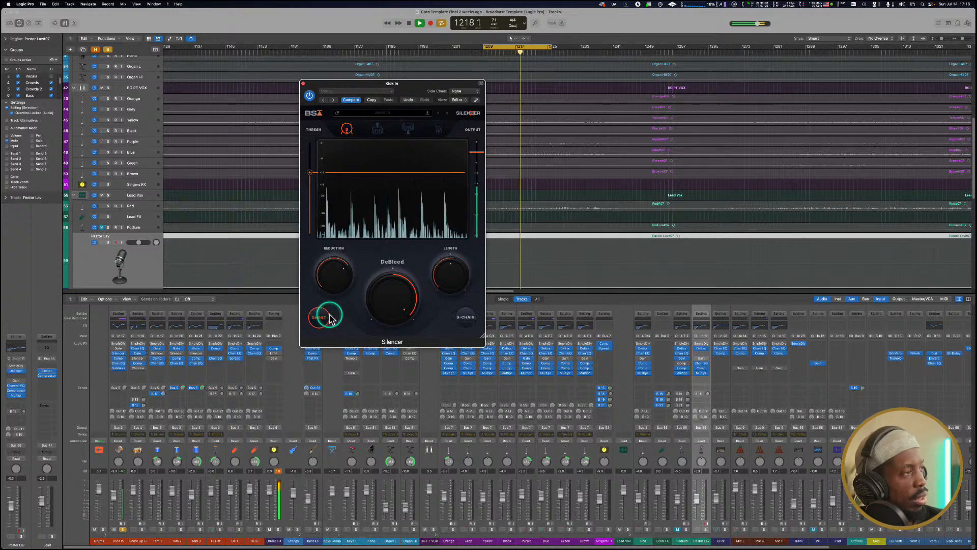
{"action": "left_click", "coordinate": [330, 318]}
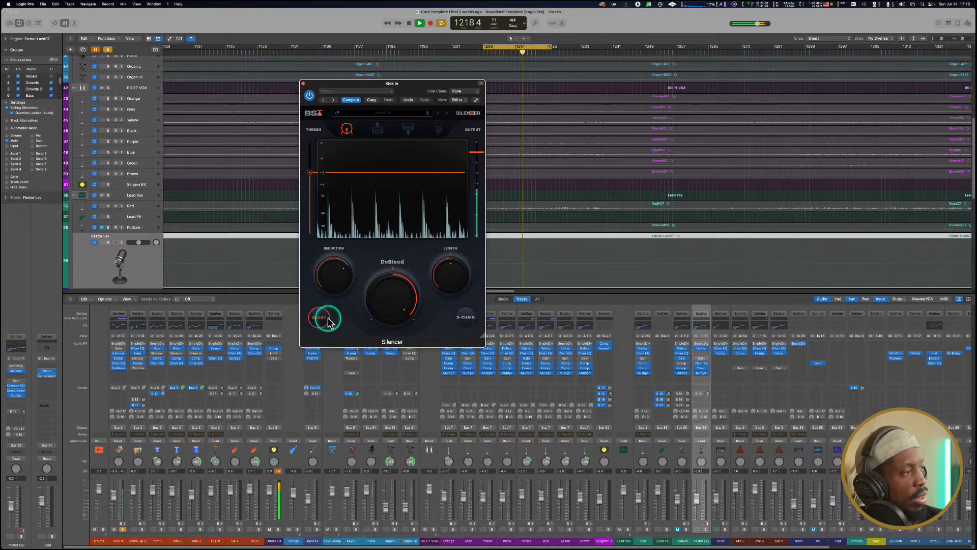
{"action": "left_click", "coordinate": [326, 320]}
{"action": "left_click", "coordinate": [326, 321]}
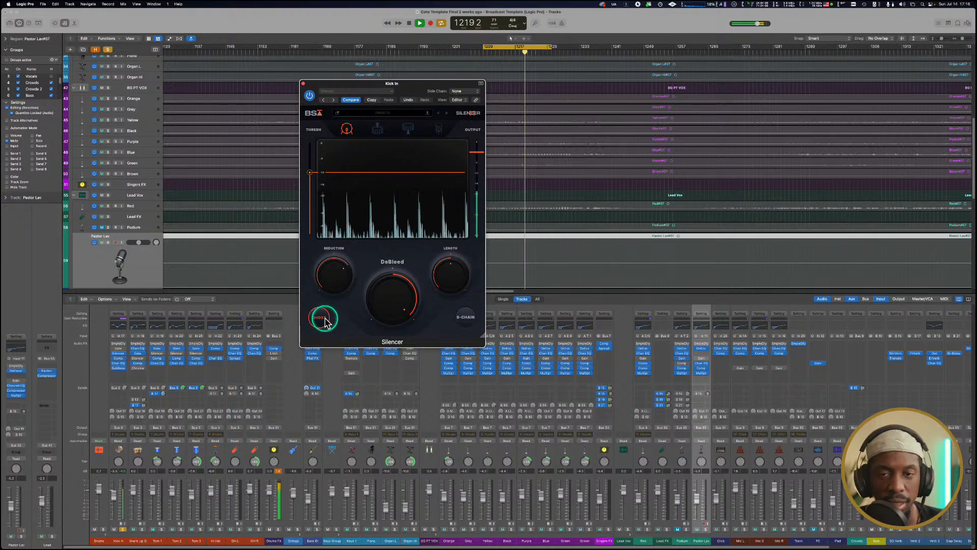
{"action": "left_click", "coordinate": [326, 321]}
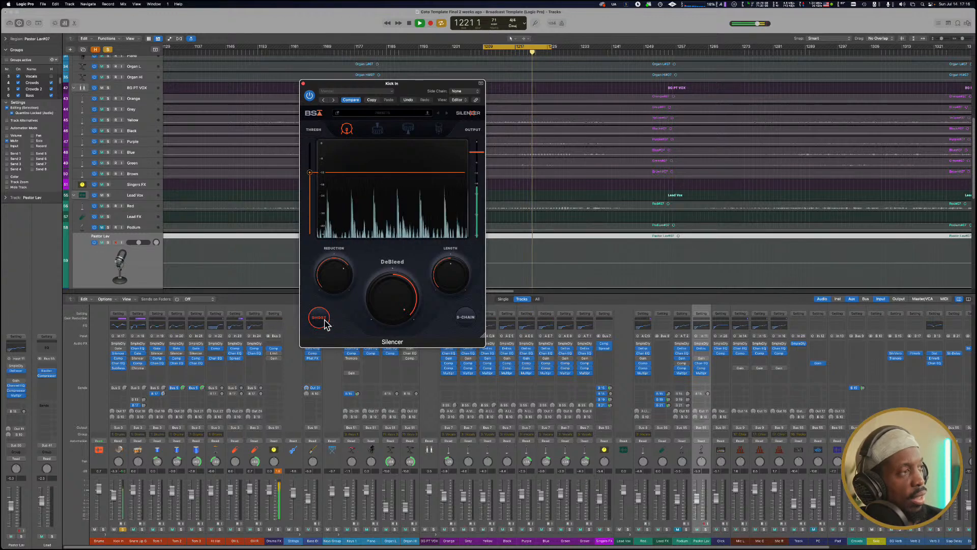
{"action": "left_click", "coordinate": [326, 322]}
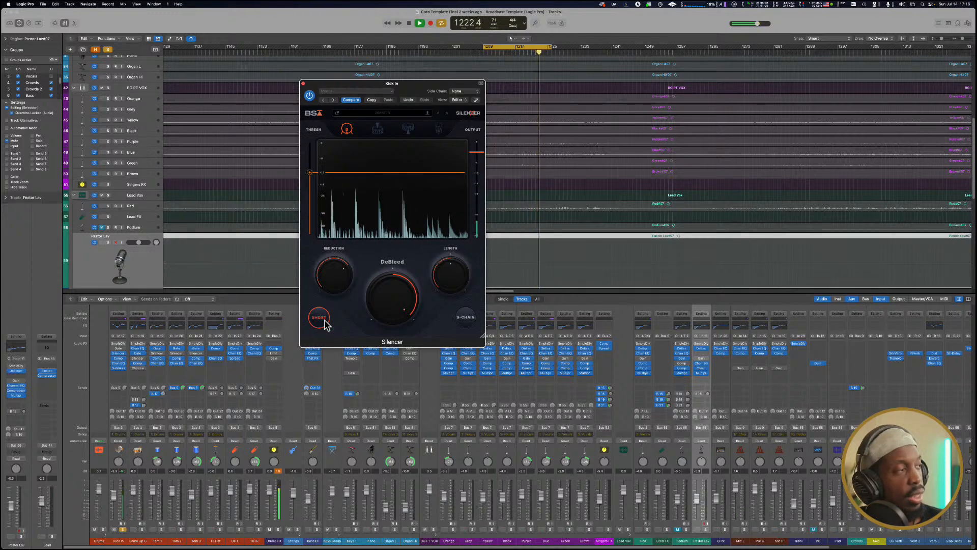
Return Silencer's Reduction to about mid-range and raise its Threshold to about -6 dB.
{"action": "left_click", "coordinate": [336, 279]}
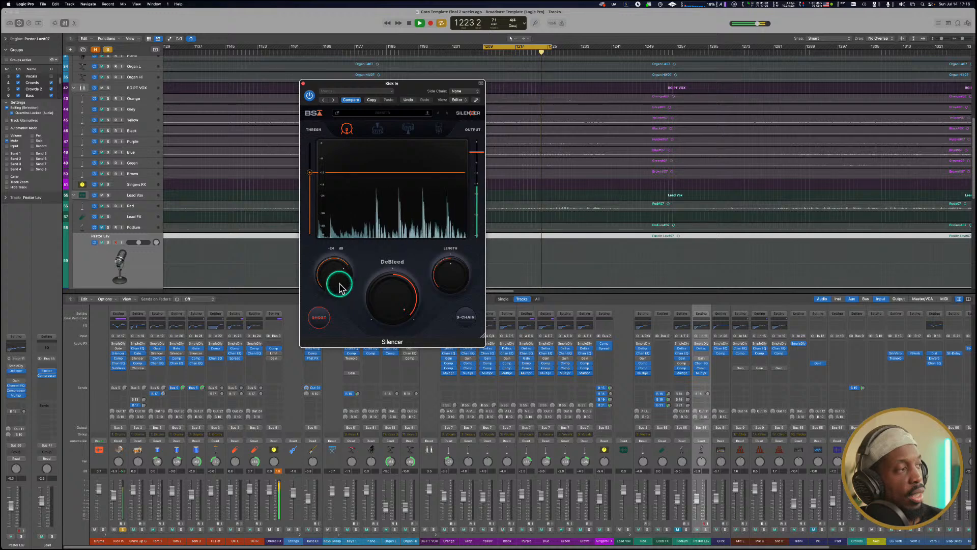
{"action": "left_click_drag", "start_coordinate": [335, 279], "coordinate": [375, 251]}
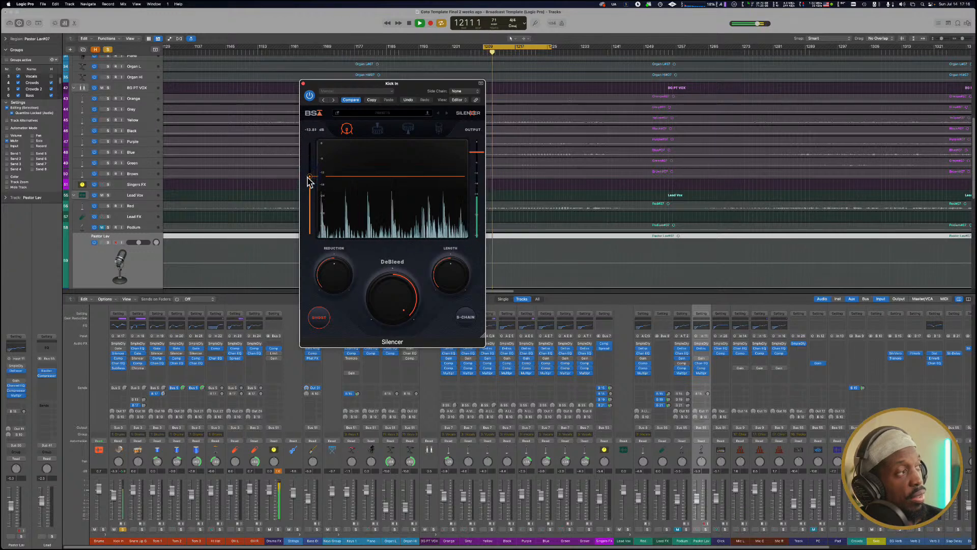
{"action": "mouse_move", "coordinate": [308, 183]}
{"action": "left_mouse_down"}
{"action": "mouse_move", "coordinate": [312, 203]}
{"action": "mouse_move", "coordinate": [310, 191]}
{"action": "left_mouse_up"}
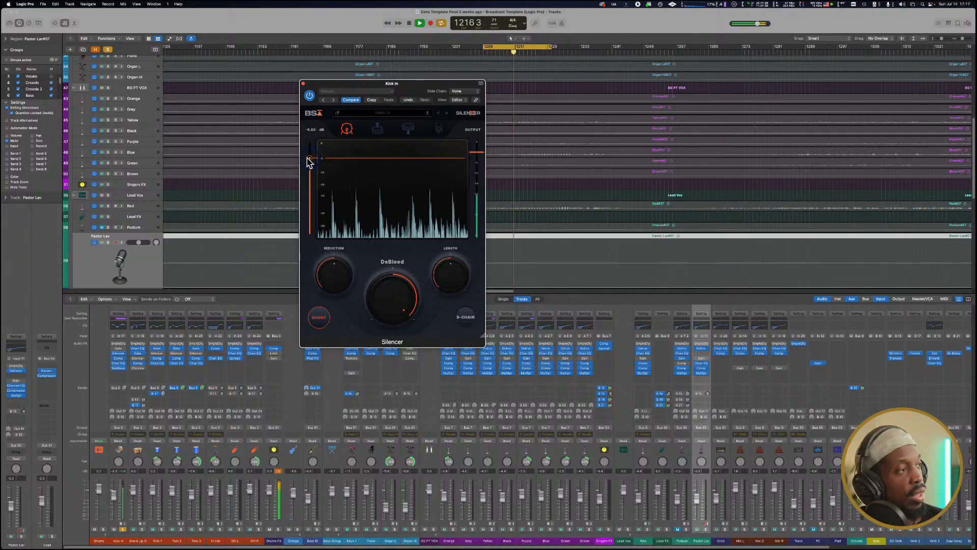
{"action": "left_click", "coordinate": [309, 162]}
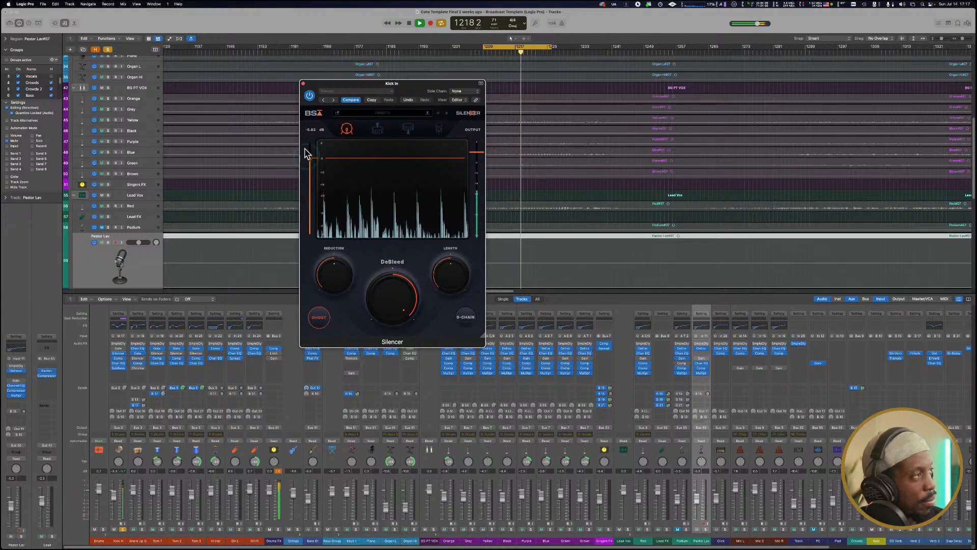
Compare the Noise Gate with Silencer on Kick In, placing the gate window beside Silencer and leaving only Silencer active.
{"action": "left_click", "coordinate": [310, 96]}
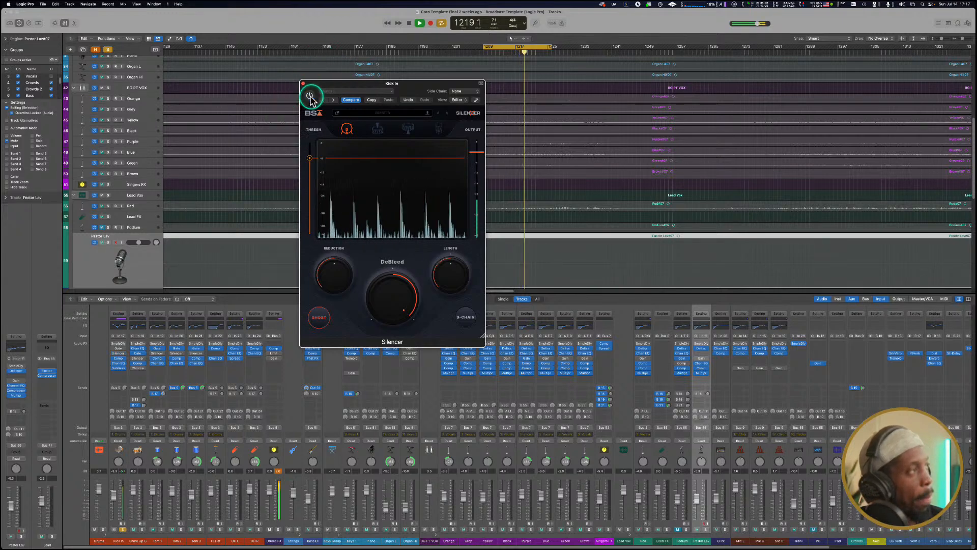
{"action": "left_click", "coordinate": [119, 349]}
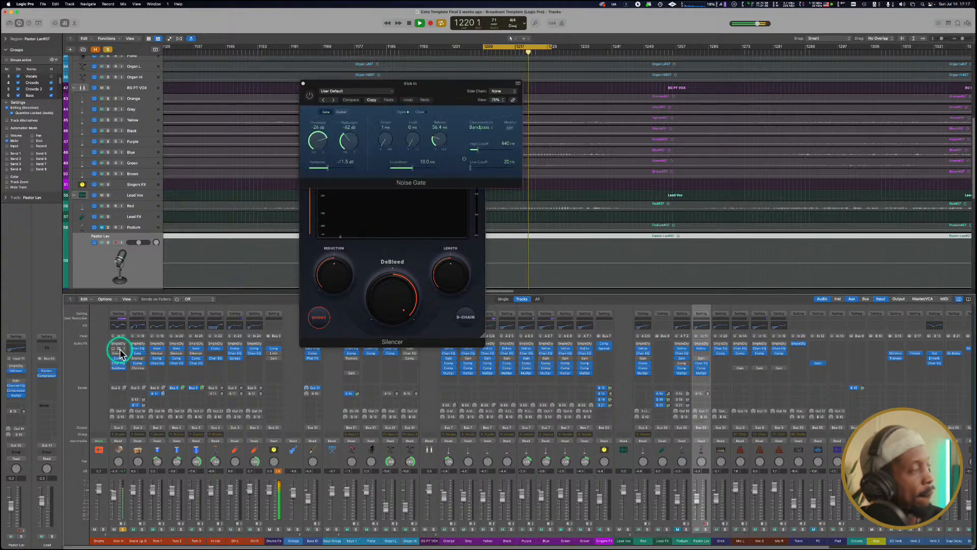
{"action": "left_click", "coordinate": [310, 96]}
{"action": "left_click", "coordinate": [340, 84]}
{"action": "left_click_drag", "start_coordinate": [505, 90], "coordinate": [554, 90]}
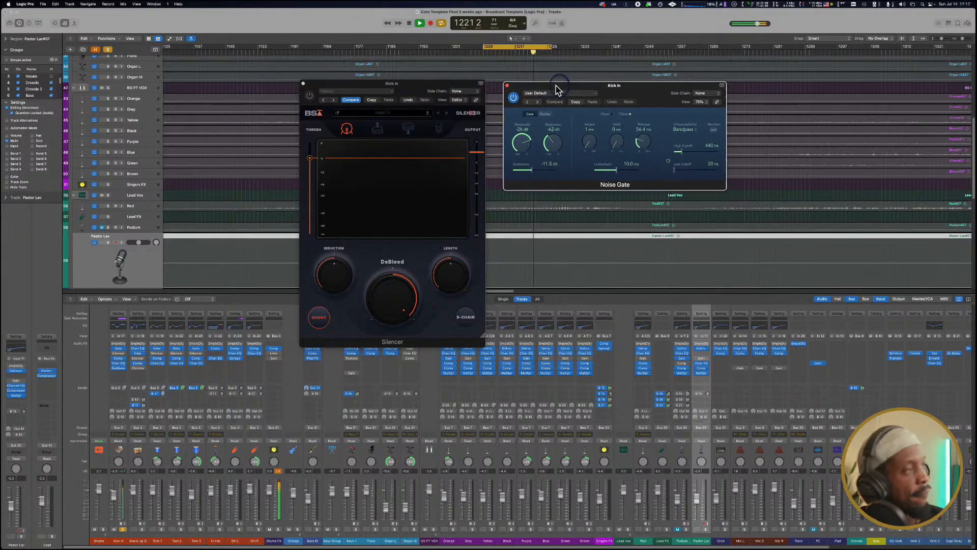
{"action": "left_click", "coordinate": [513, 98]}
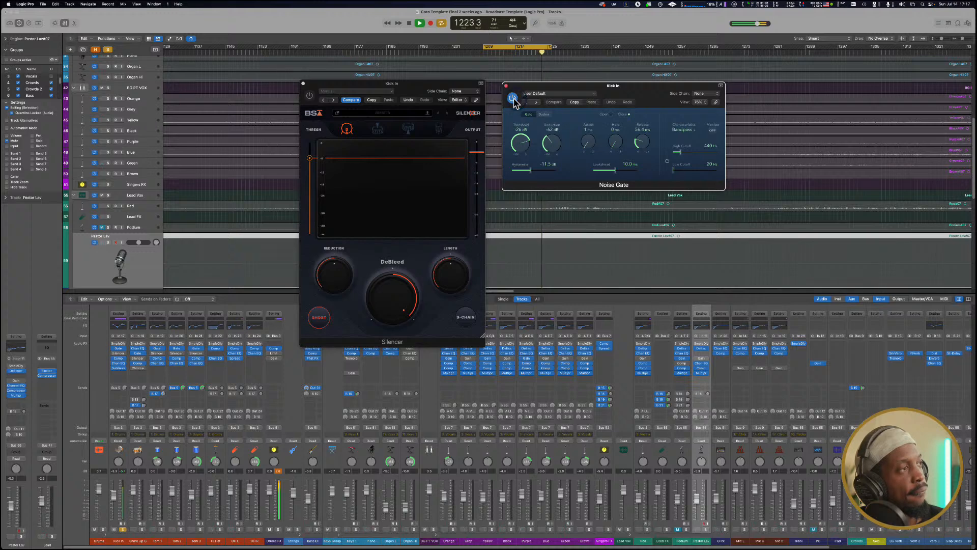
{"action": "left_click", "coordinate": [312, 96]}
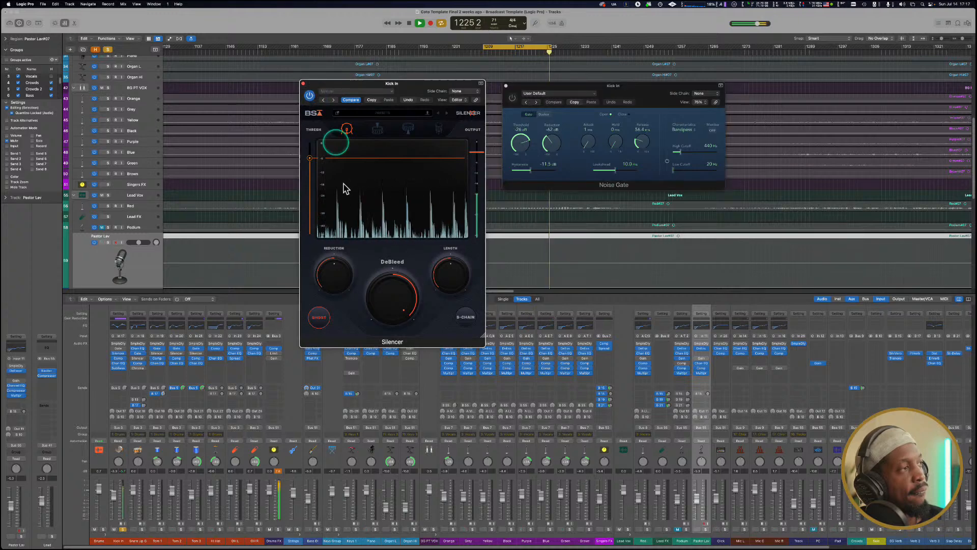
Lower Silencer's Threshold slightly and shorten its Length to under 200 ms while listening to the kick.
{"action": "left_click_drag", "start_coordinate": [309, 159], "coordinate": [310, 166]}
{"action": "left_click", "coordinate": [449, 248]}
{"action": "left_click_drag", "start_coordinate": [463, 283], "coordinate": [450, 265]}
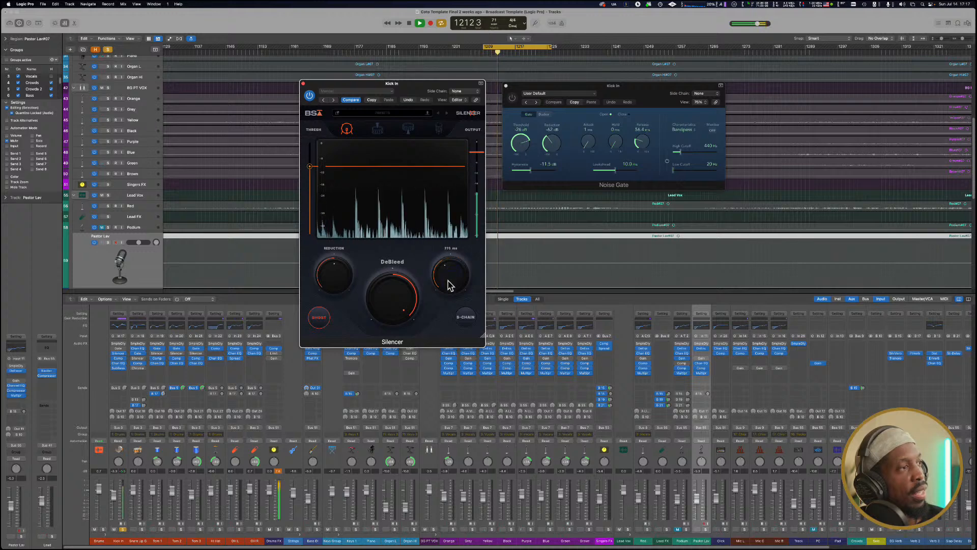
{"action": "left_click_drag", "start_coordinate": [450, 285], "coordinate": [451, 301]}
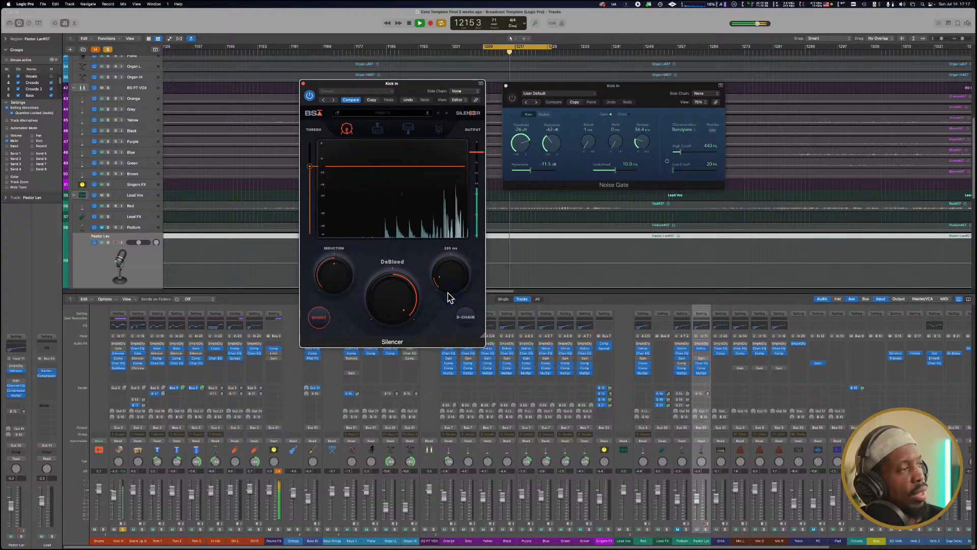
{"action": "mouse_move", "coordinate": [450, 298]}
{"action": "left_mouse_down"}
{"action": "mouse_move", "coordinate": [452, 283]}
{"action": "mouse_move", "coordinate": [447, 317]}
{"action": "mouse_move", "coordinate": [444, 283]}
{"action": "left_mouse_up"}
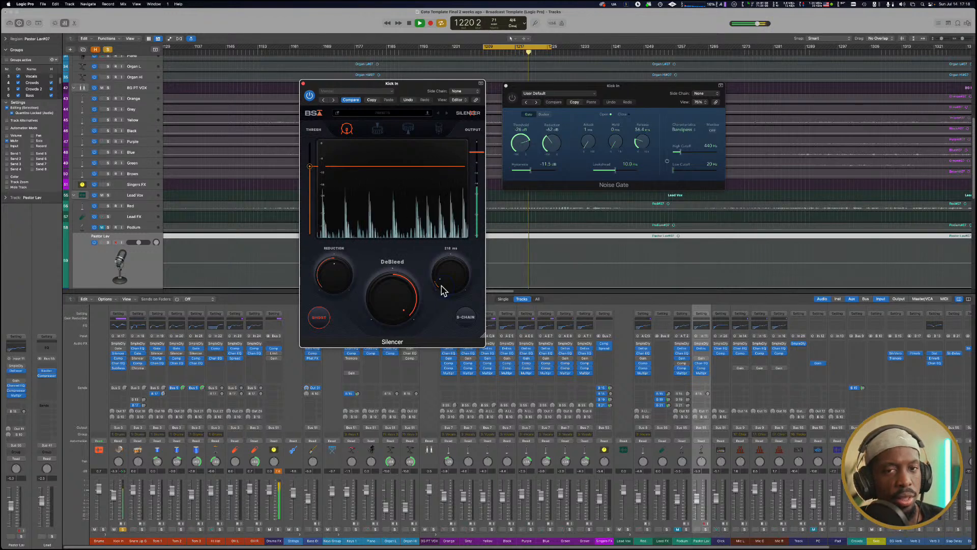
{"action": "left_click_drag", "start_coordinate": [442, 286], "coordinate": [441, 286]}
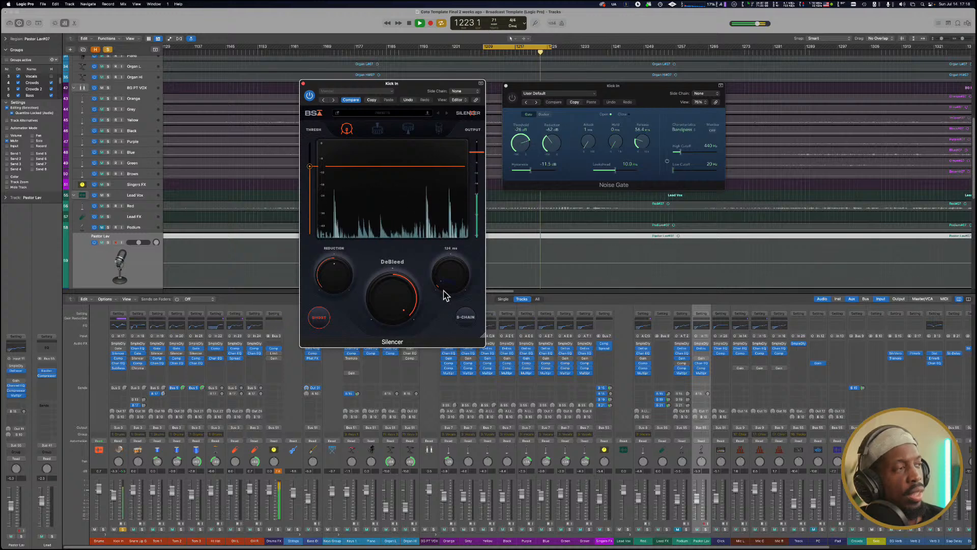
{"action": "scroll", "coordinate": [443, 294], "scroll_direction": "up", "scroll_amount": 3}
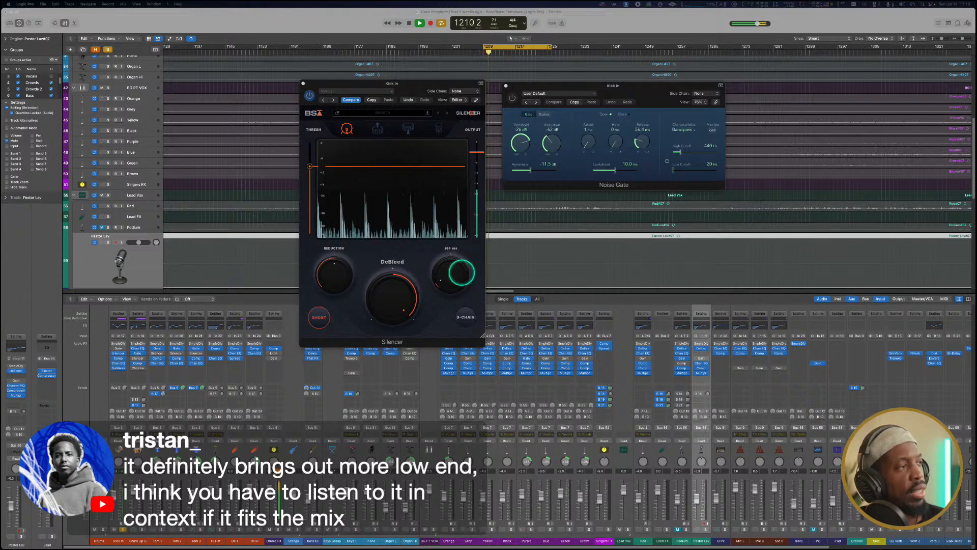
{"action": "left_click", "coordinate": [447, 282]}
{"action": "left_click_drag", "start_coordinate": [446, 277], "coordinate": [446, 276]}
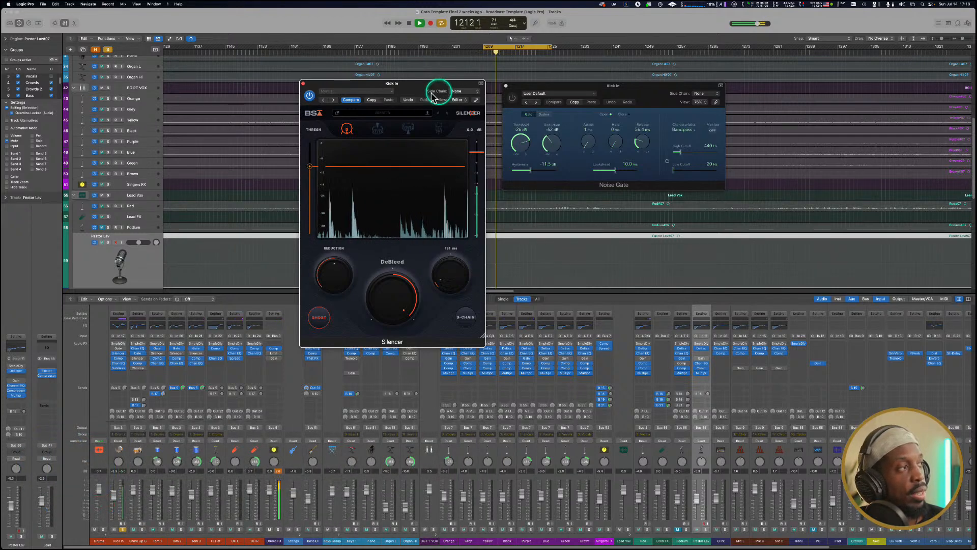
Load Silencer's factory preset Kick - More Bleed on Kick In and close the preset list.
{"action": "left_click", "coordinate": [398, 113]}
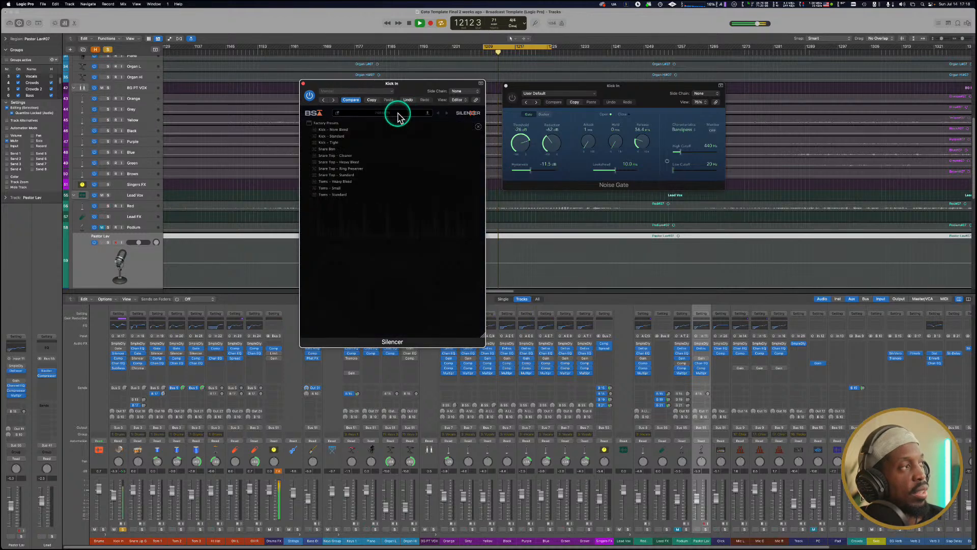
{"action": "left_click", "coordinate": [362, 142]}
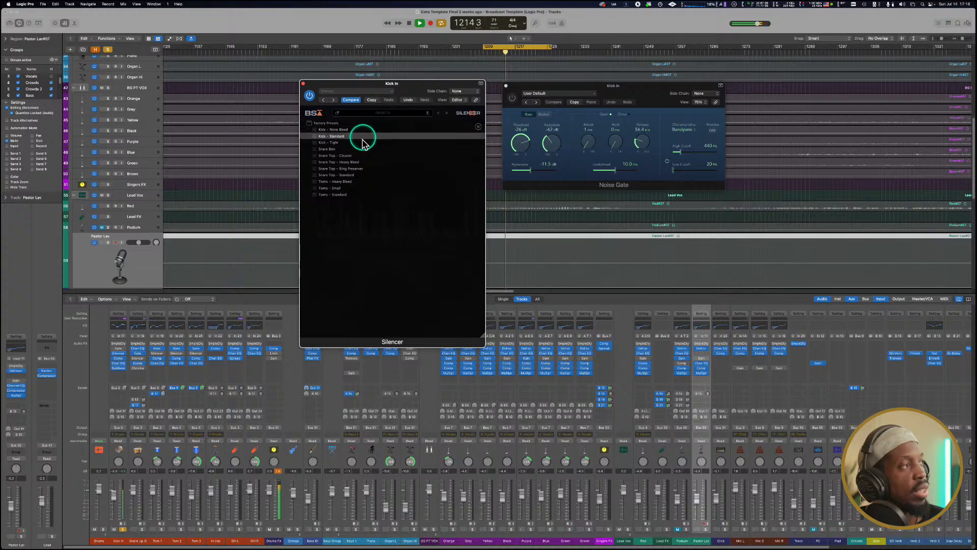
{"action": "left_click", "coordinate": [363, 130]}
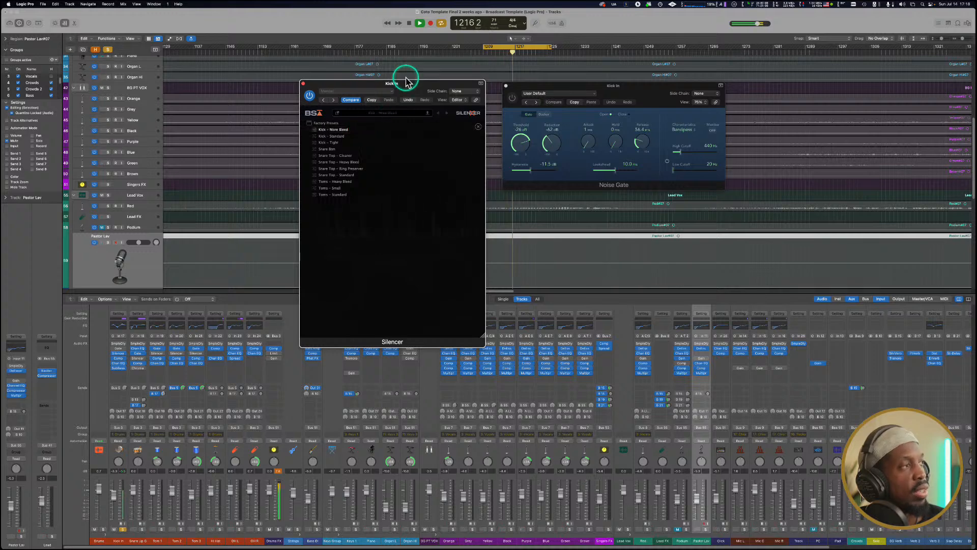
{"action": "left_click", "coordinate": [477, 128]}
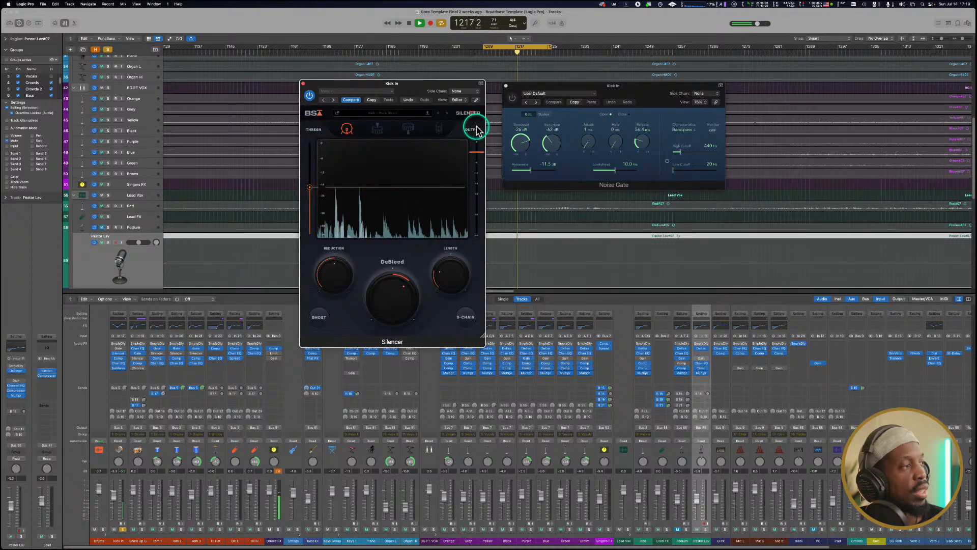
Audition Silencer's factory preset Kick - Standard, load Kick - Tight on Kick In, and close the preset list.
{"action": "left_click", "coordinate": [418, 113]}
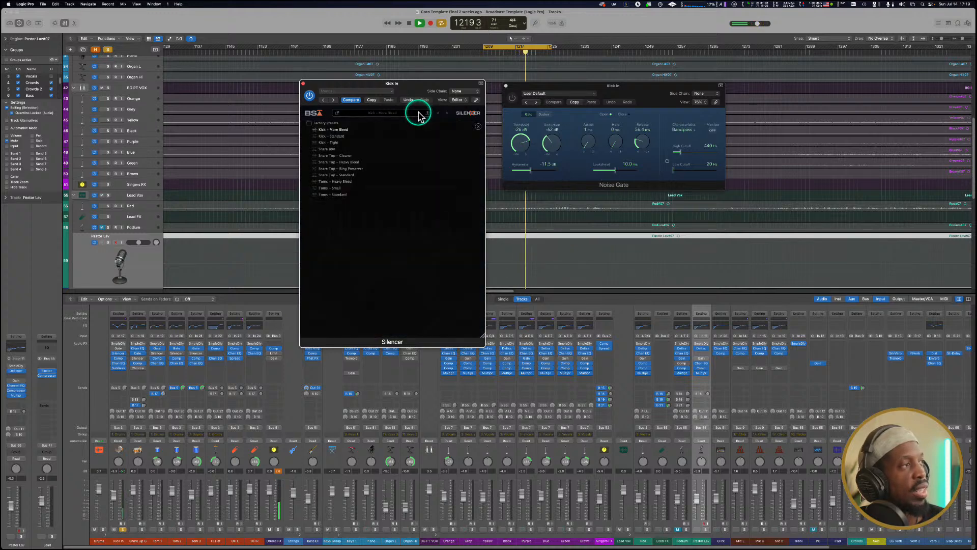
{"action": "left_click", "coordinate": [356, 136]}
{"action": "left_click", "coordinate": [353, 142]}
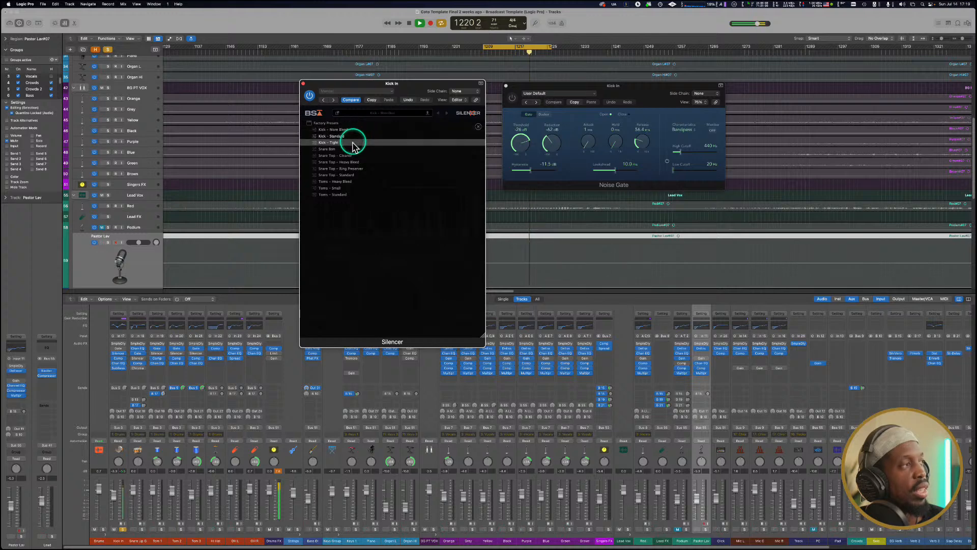
{"action": "left_click", "coordinate": [353, 144]}
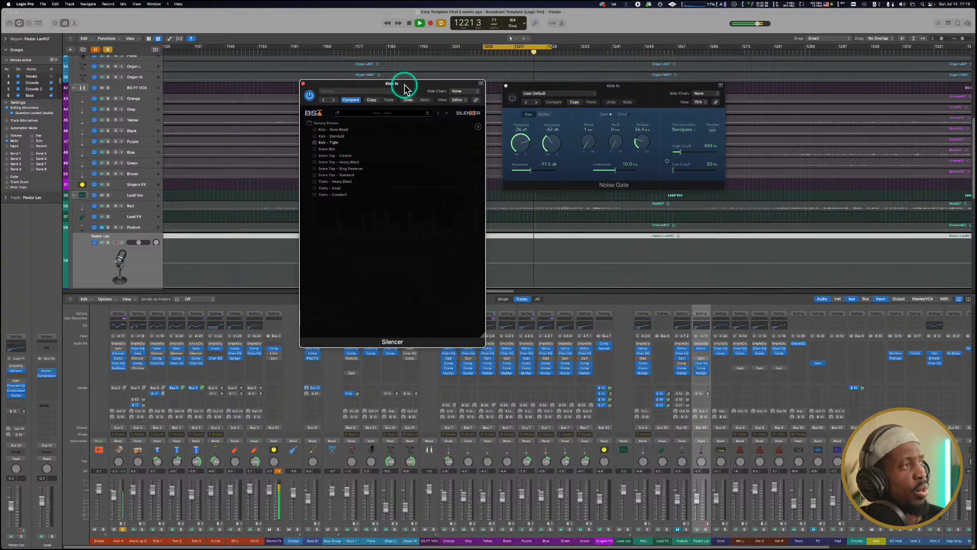
{"action": "left_click", "coordinate": [478, 127]}
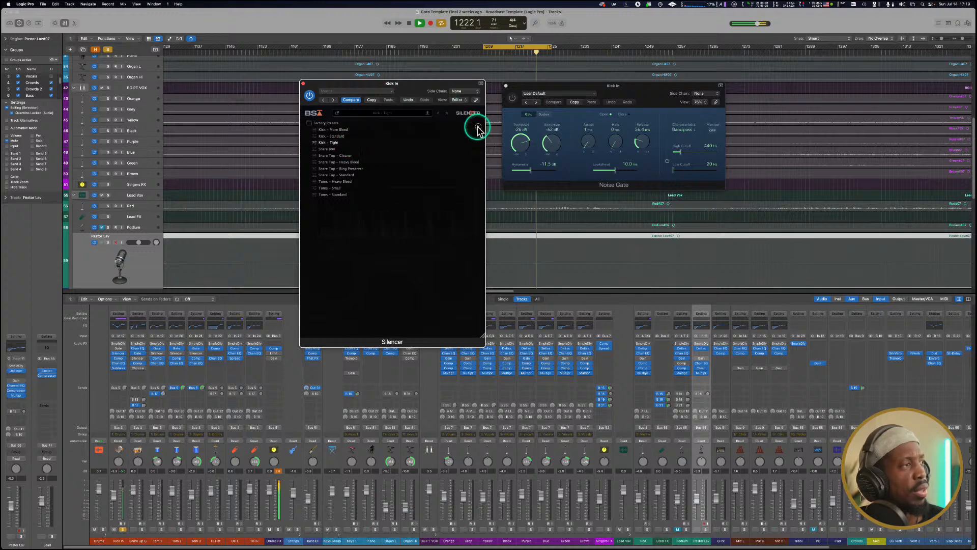
Set Silencer's Threshold to about -24.4 dB and briefly try a DeBleed amount of about 2% on Kick In.
{"action": "left_click_drag", "start_coordinate": [435, 191], "coordinate": [309, 200]}
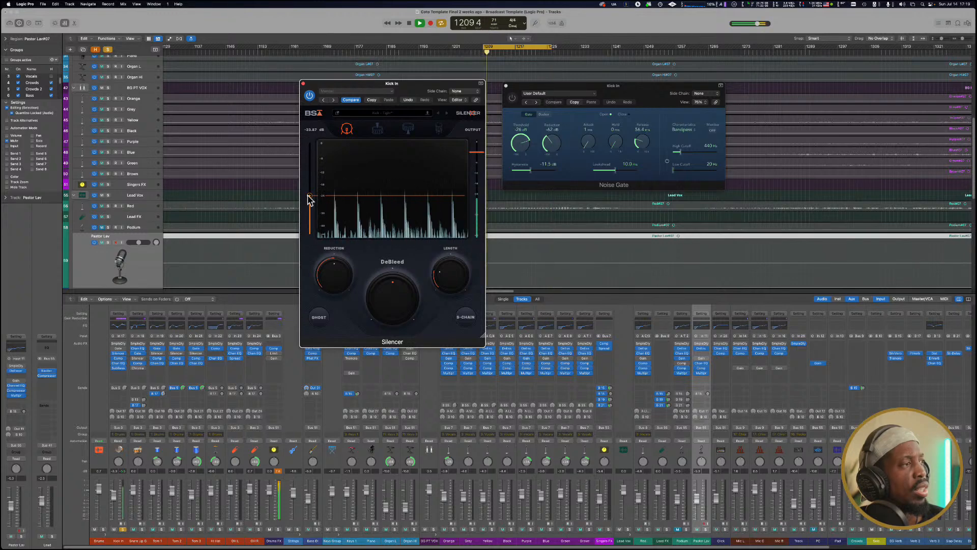
{"action": "left_click_drag", "start_coordinate": [309, 195], "coordinate": [309, 191]}
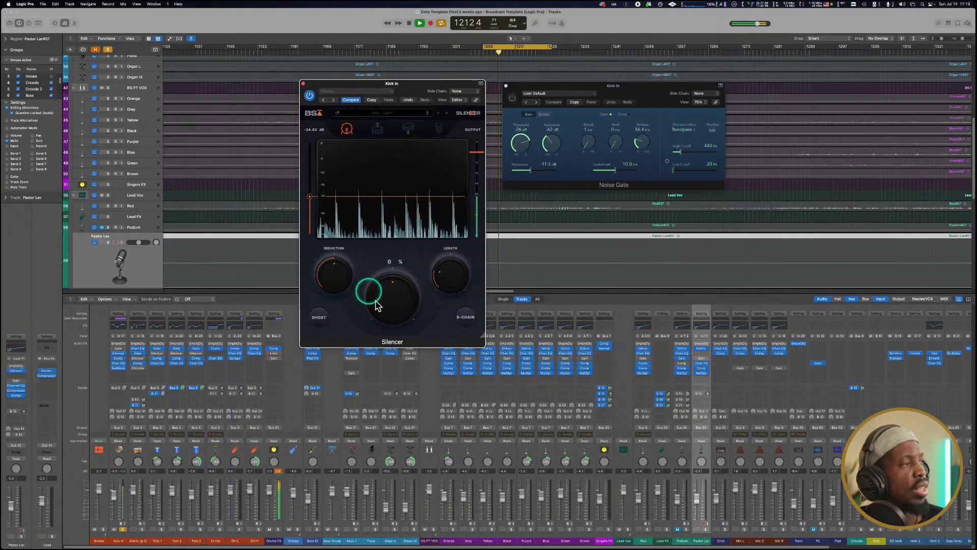
{"action": "left_click_drag", "start_coordinate": [385, 300], "coordinate": [386, 289]}
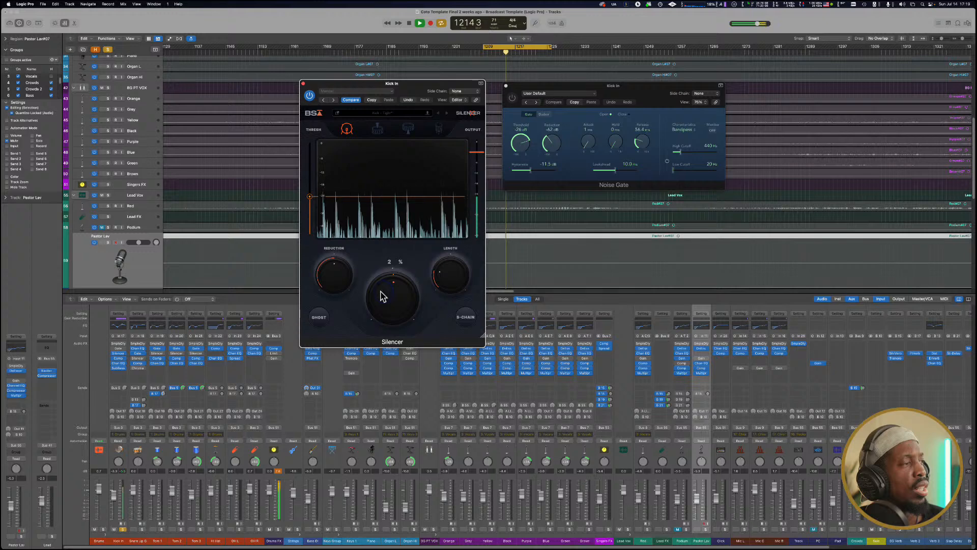
Solo the whole Drums stack instead of Kick In and close the Silencer and Noise Gate windows.
{"action": "left_click", "coordinate": [302, 85]}
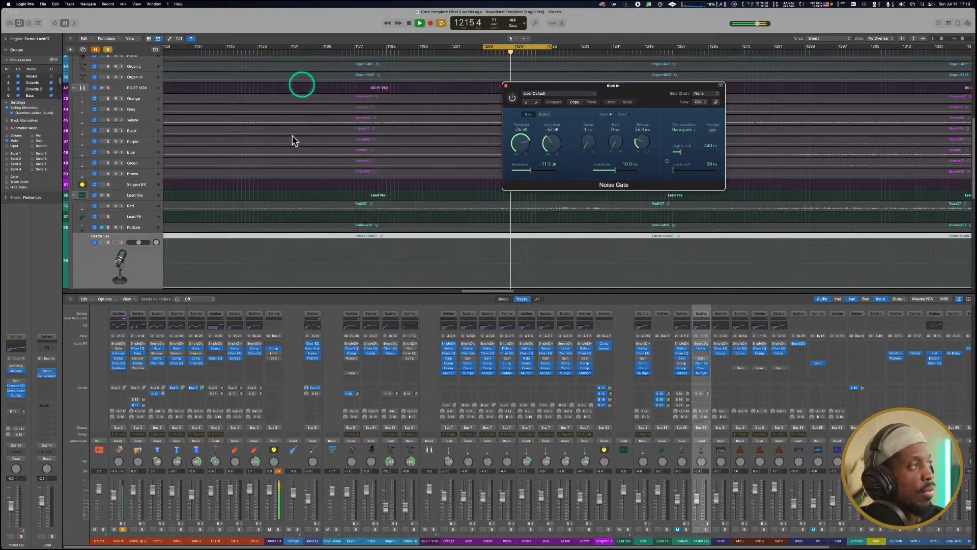
{"action": "left_click", "coordinate": [94, 530]}
{"action": "left_click", "coordinate": [94, 530]}
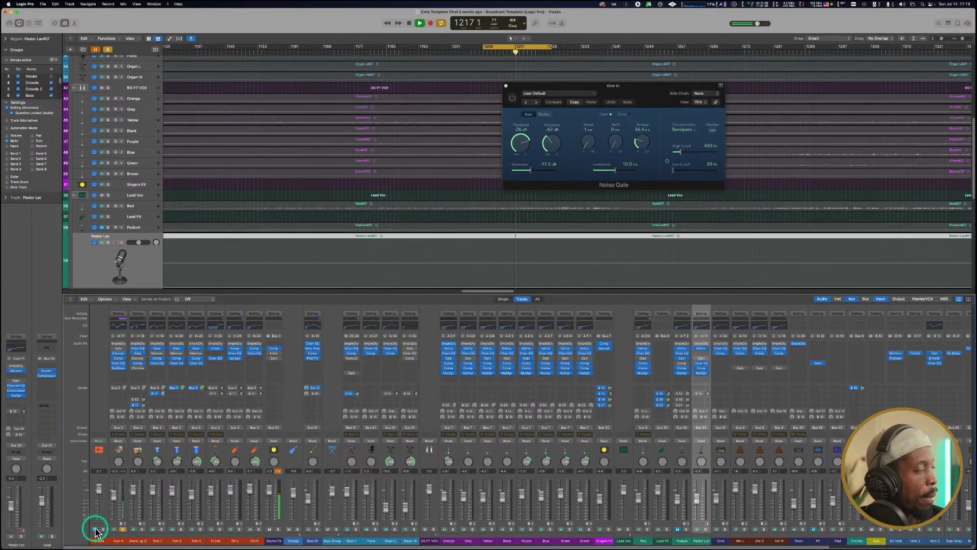
{"action": "left_click", "coordinate": [104, 529]}
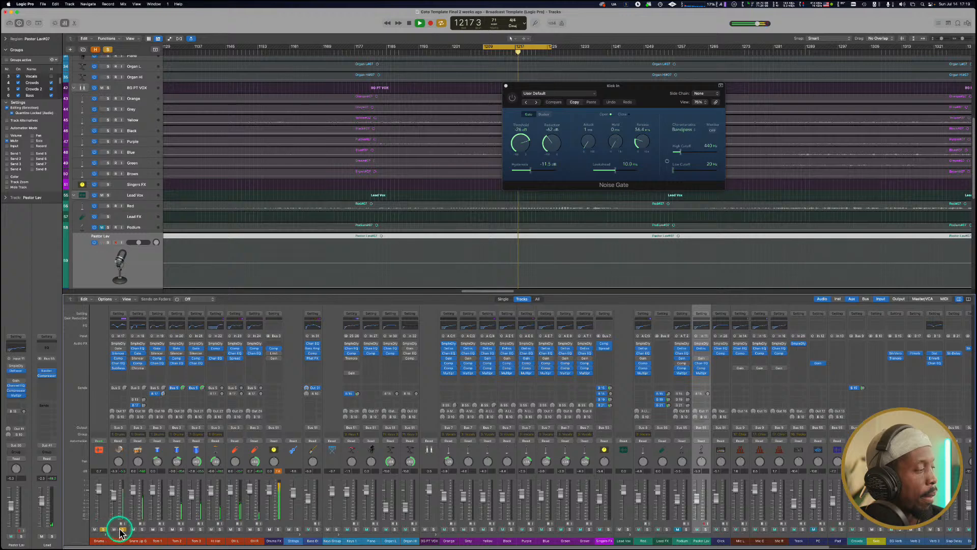
{"action": "left_click", "coordinate": [122, 529]}
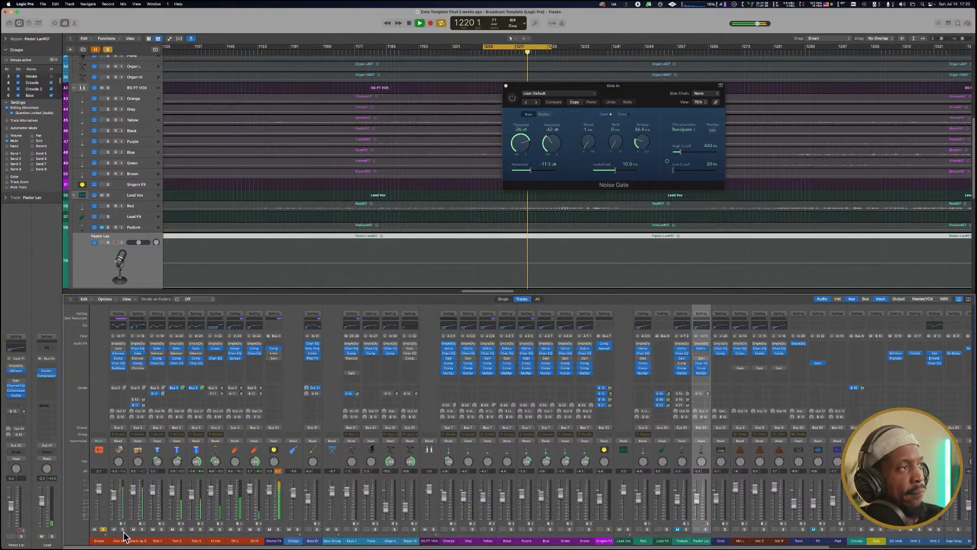
{"action": "left_click", "coordinate": [124, 530]}
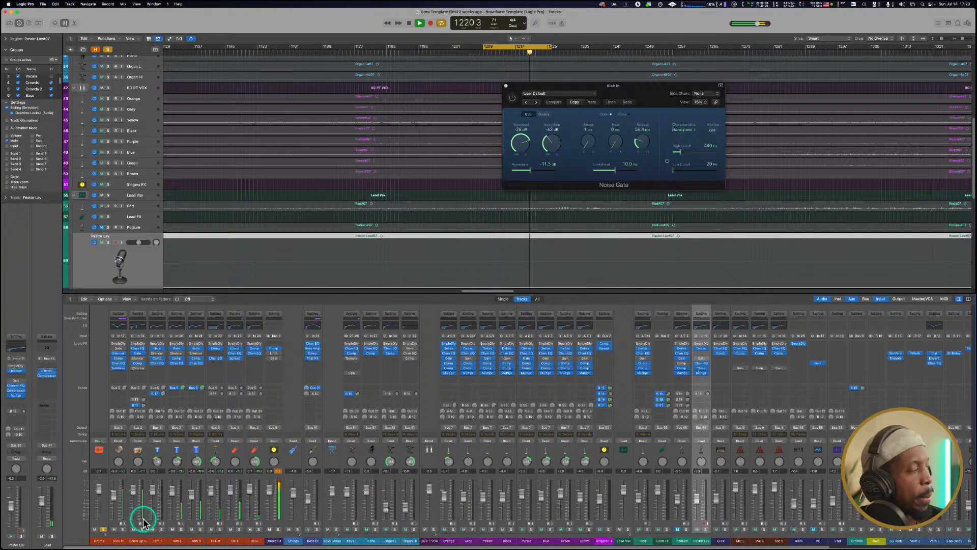
{"action": "left_click", "coordinate": [506, 86]}
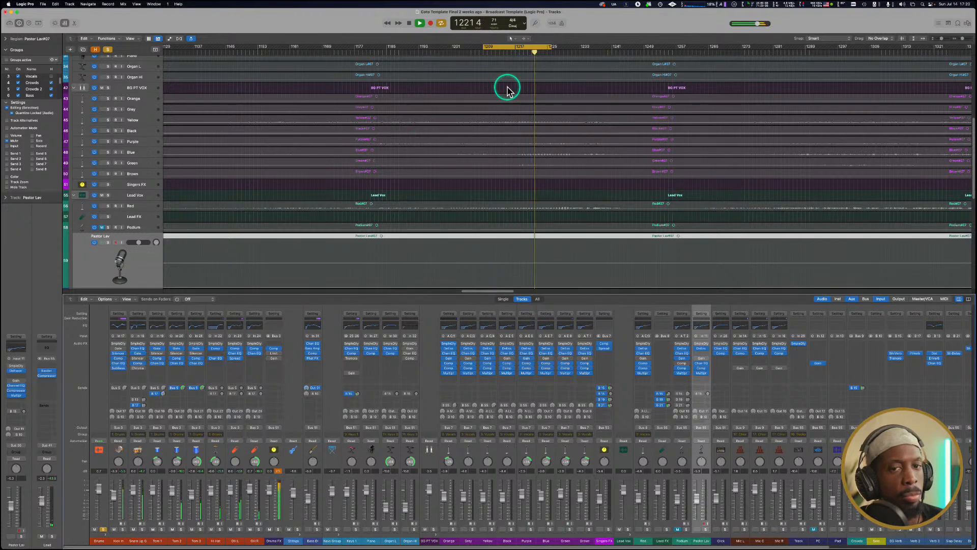
Reopen Silencer on Kick In and compare Ghost mode on and off within the soloed drums, leaving it on.
{"action": "left_click", "coordinate": [120, 353]}
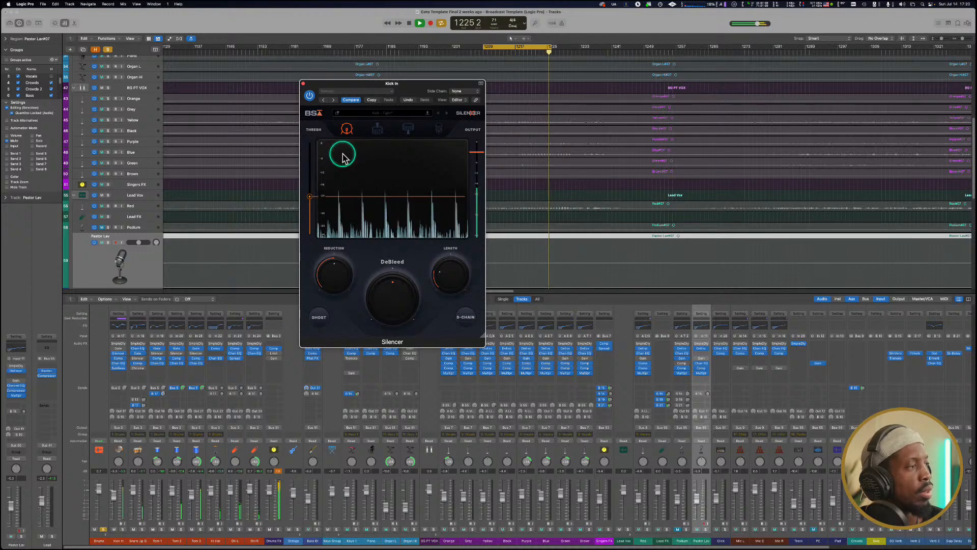
{"action": "left_click", "coordinate": [318, 318]}
{"action": "left_click", "coordinate": [318, 320]}
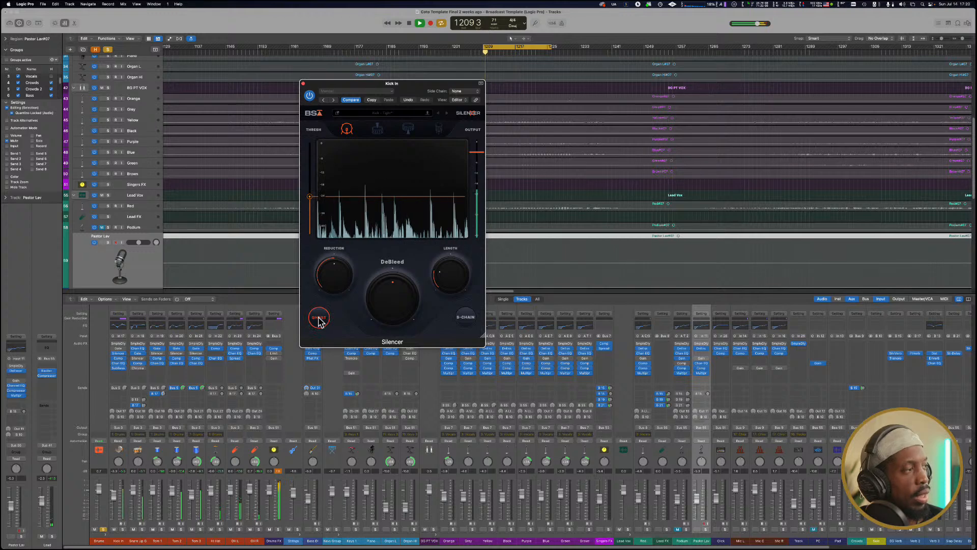
{"action": "key", "text": "space"}
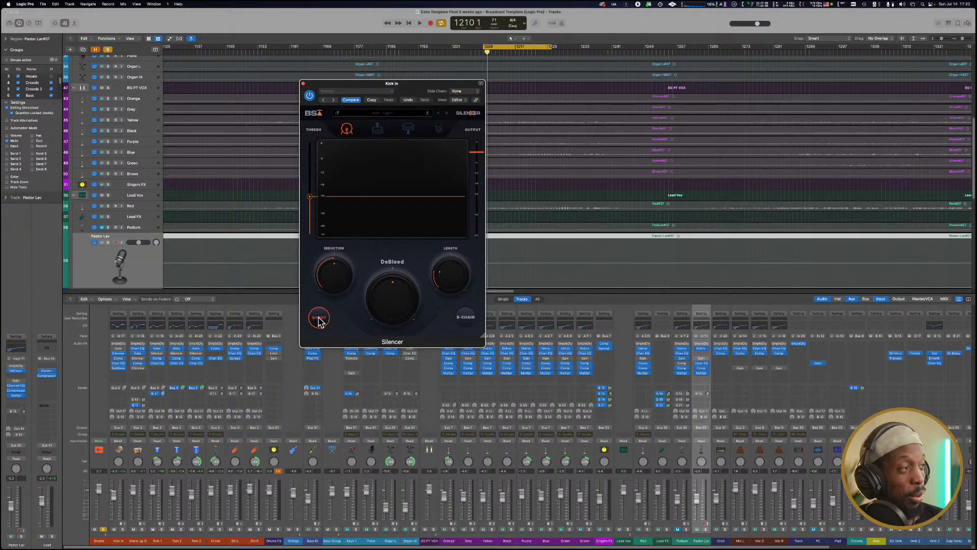
{"action": "left_click", "coordinate": [319, 319]}
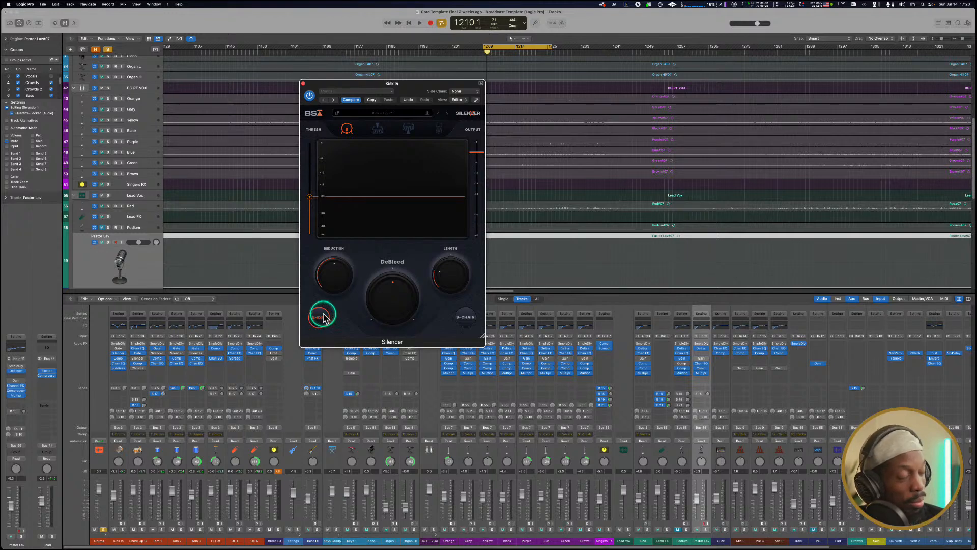
{"action": "key", "text": "space"}
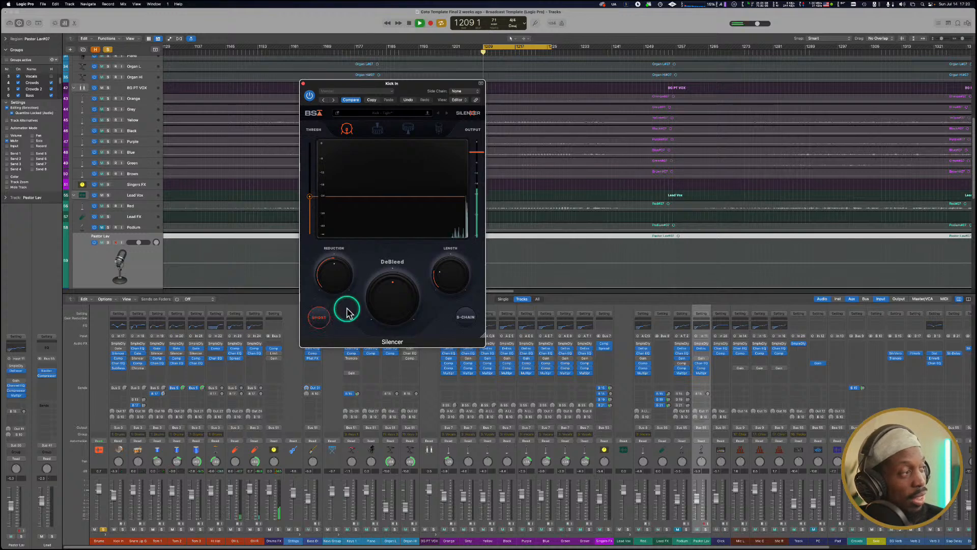
{"action": "left_click", "coordinate": [320, 318]}
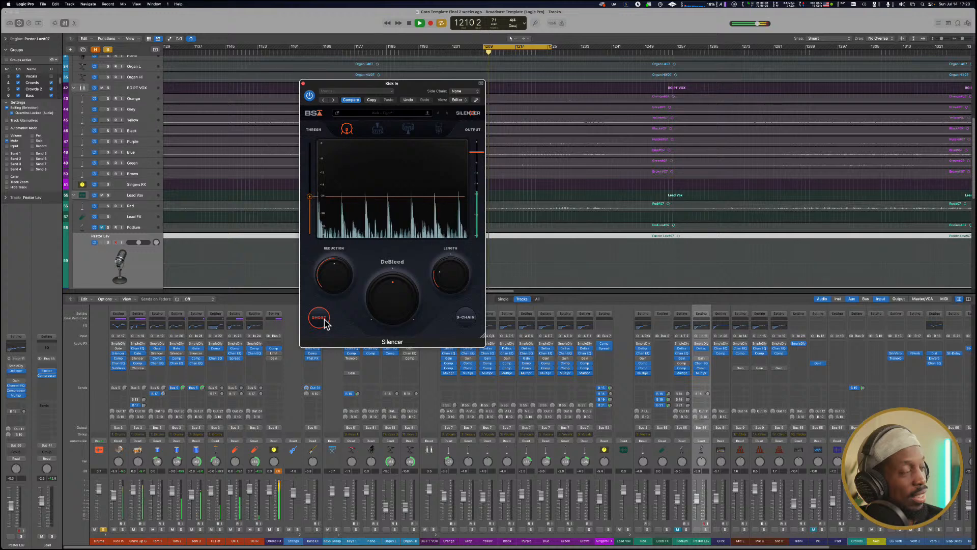
{"action": "left_click", "coordinate": [324, 320]}
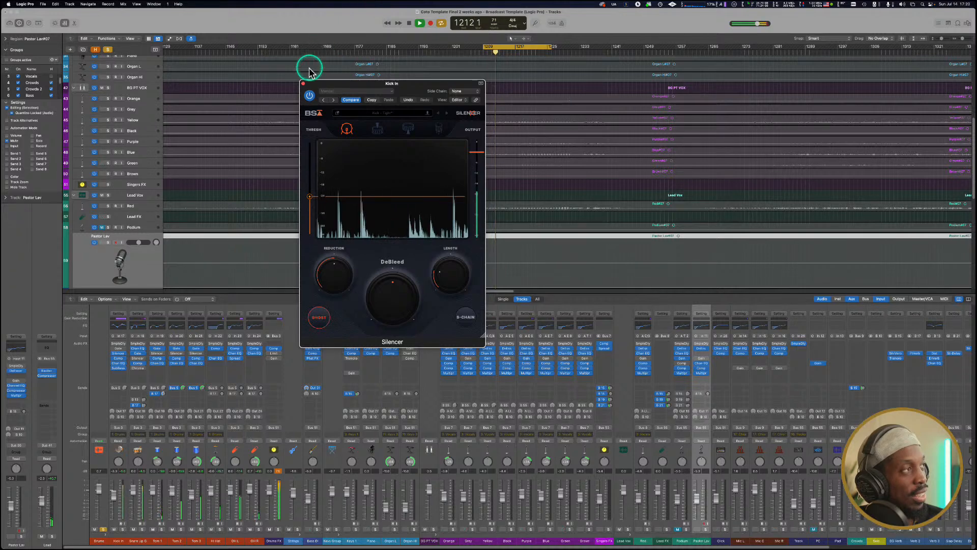
Close Silencer and unsolo the Drums stack to hear the drums in the full mix, keeping the stack expanded.
{"action": "left_click", "coordinate": [304, 84]}
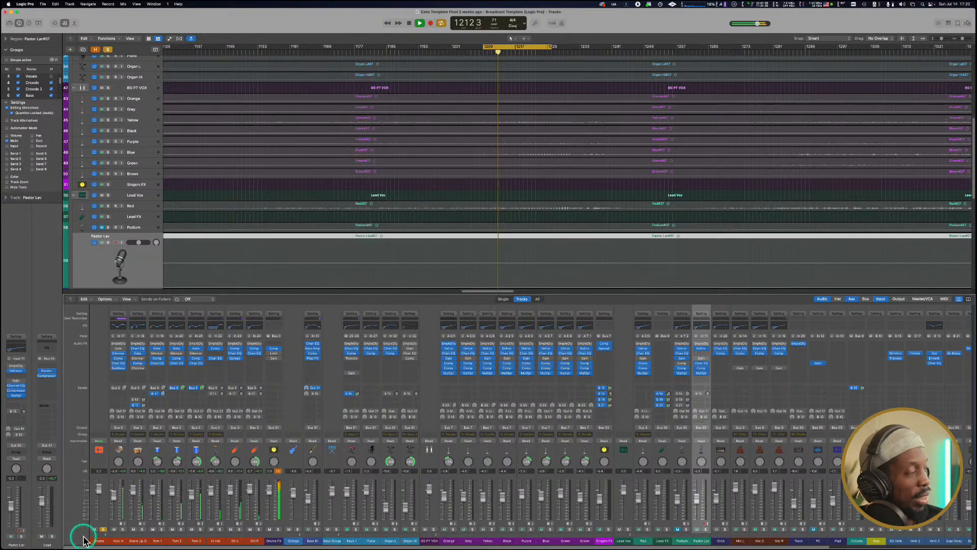
{"action": "left_click", "coordinate": [104, 534]}
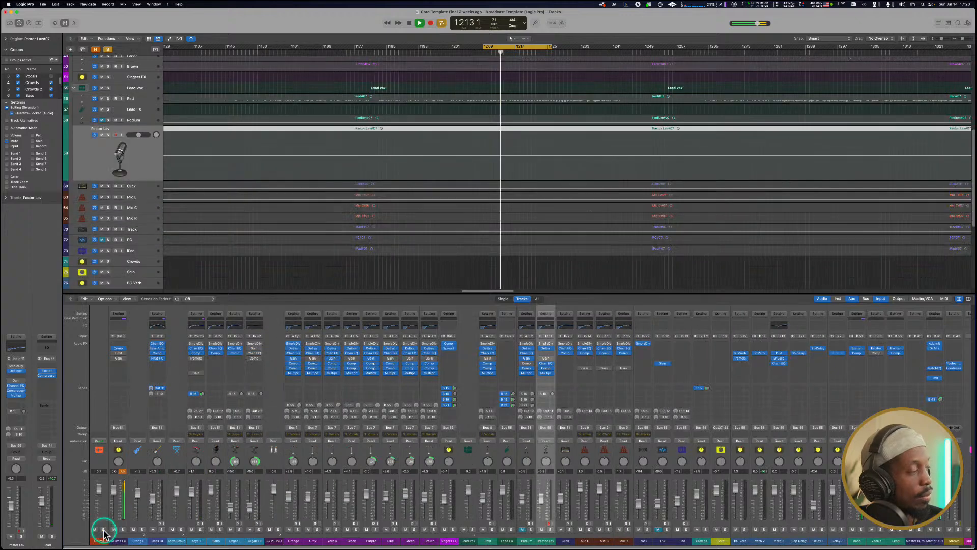
{"action": "left_click", "coordinate": [103, 530]}
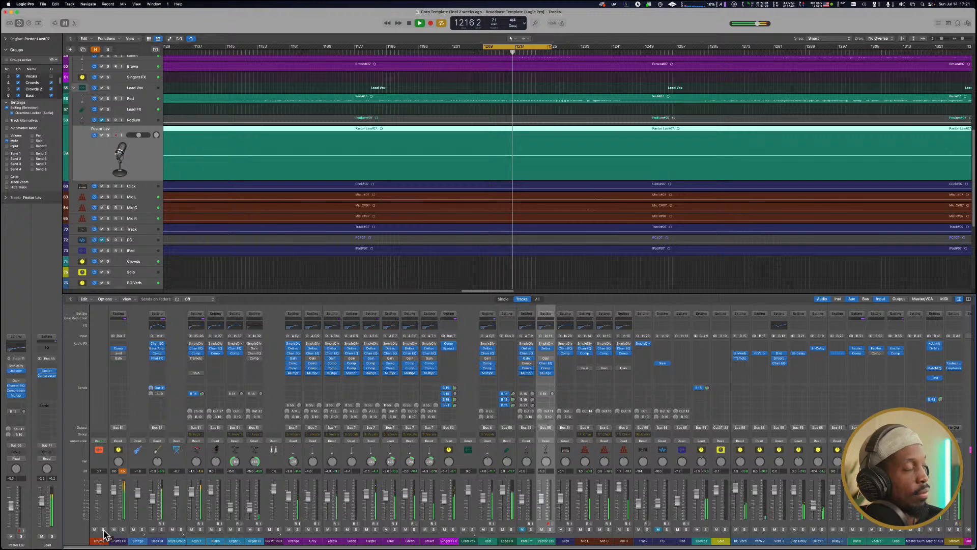
{"action": "left_click", "coordinate": [104, 529]}
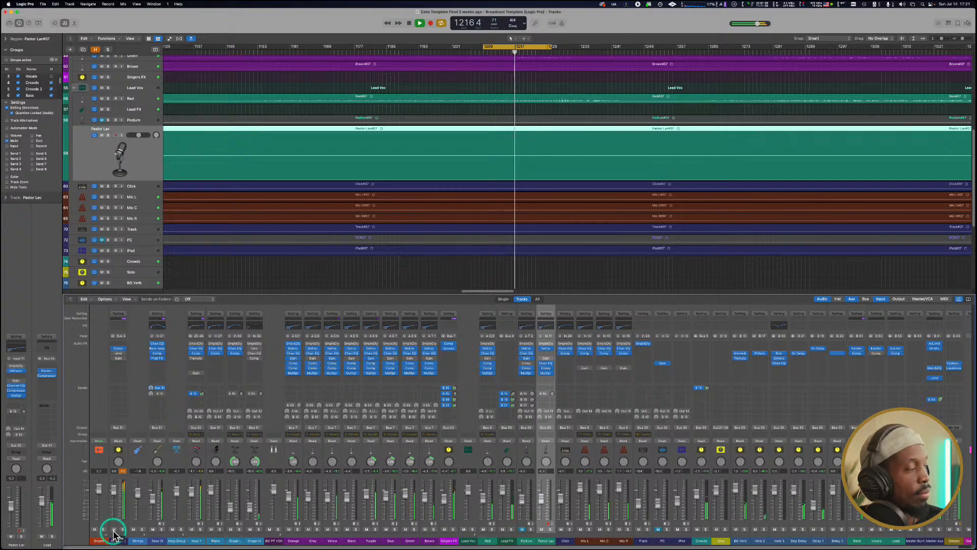
{"action": "left_click", "coordinate": [106, 535]}
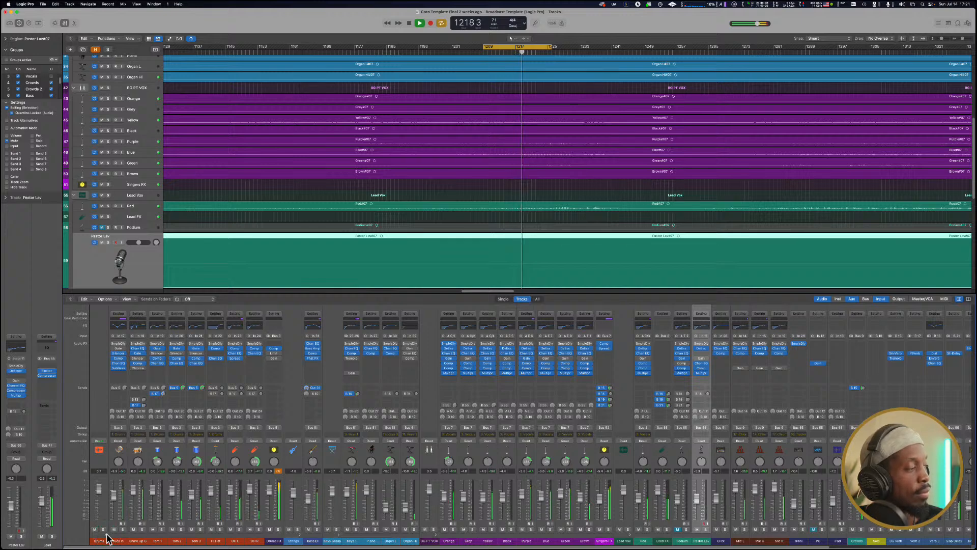
{"action": "left_click", "coordinate": [106, 532]}
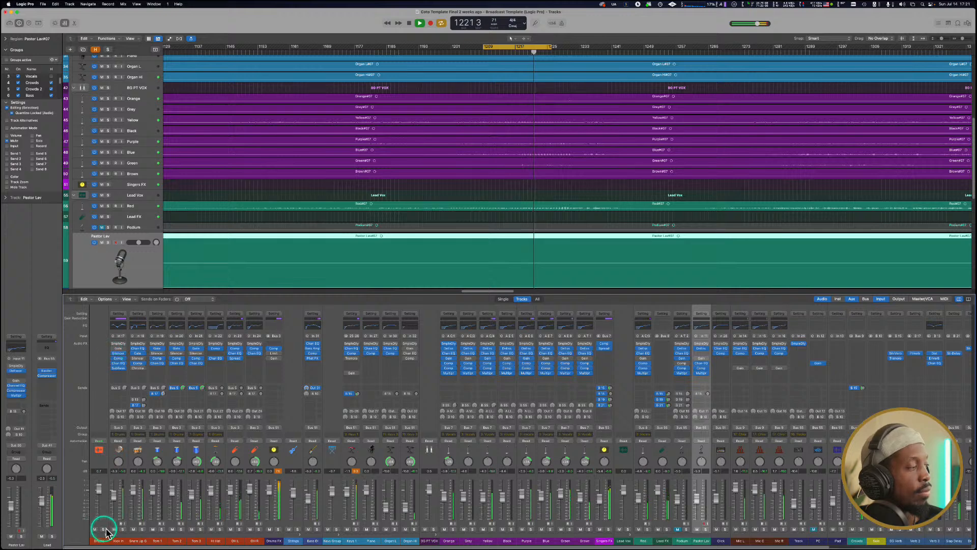
Solo Kick In with its Noise Gate and Silencer windows open and compare the kick with Ghost off and on.
{"action": "left_click", "coordinate": [122, 530]}
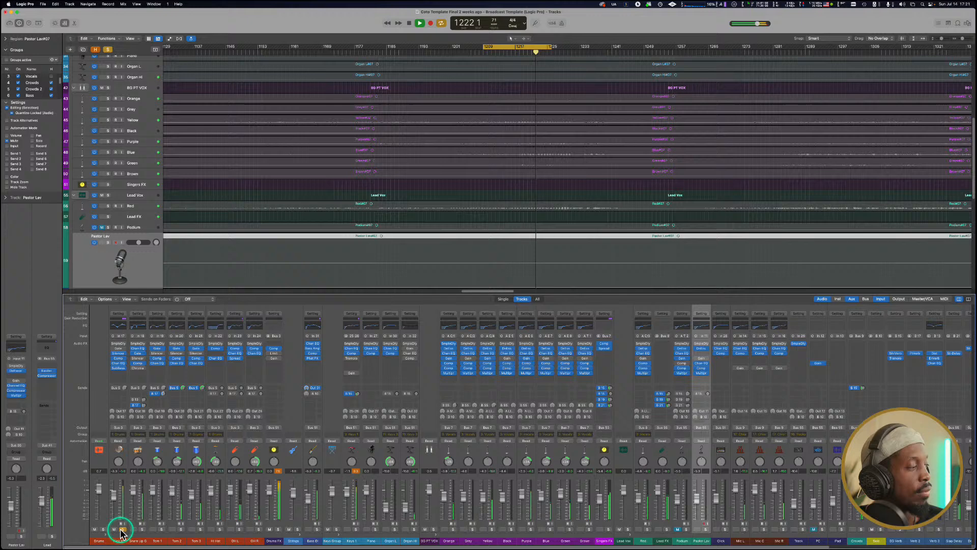
{"action": "left_click", "coordinate": [119, 349]}
{"action": "left_click", "coordinate": [118, 354]}
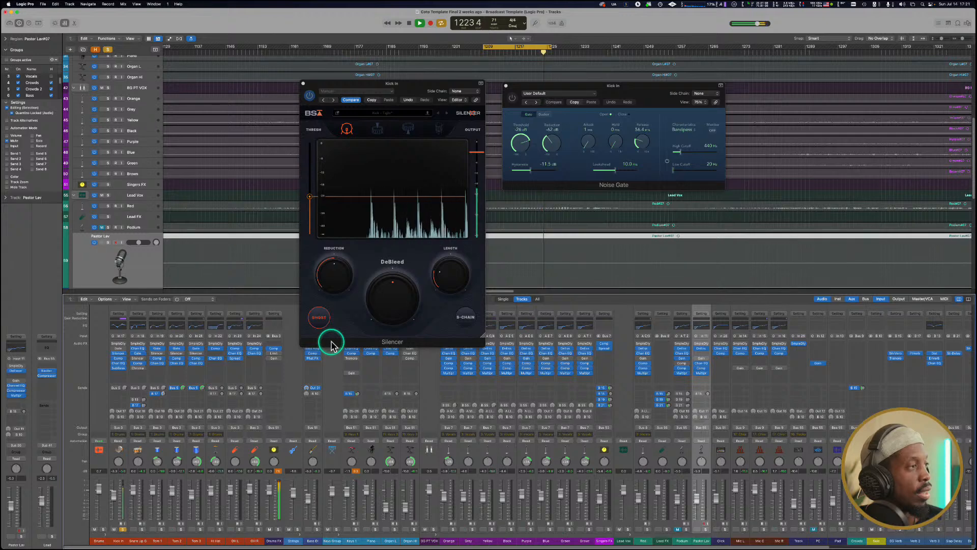
{"action": "mouse_move", "coordinate": [382, 293]}
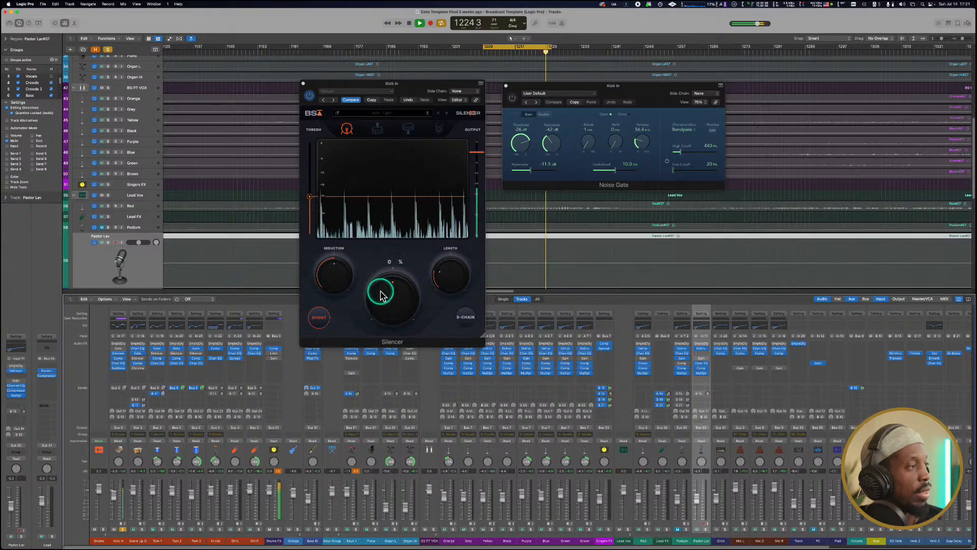
{"action": "left_click", "coordinate": [322, 317]}
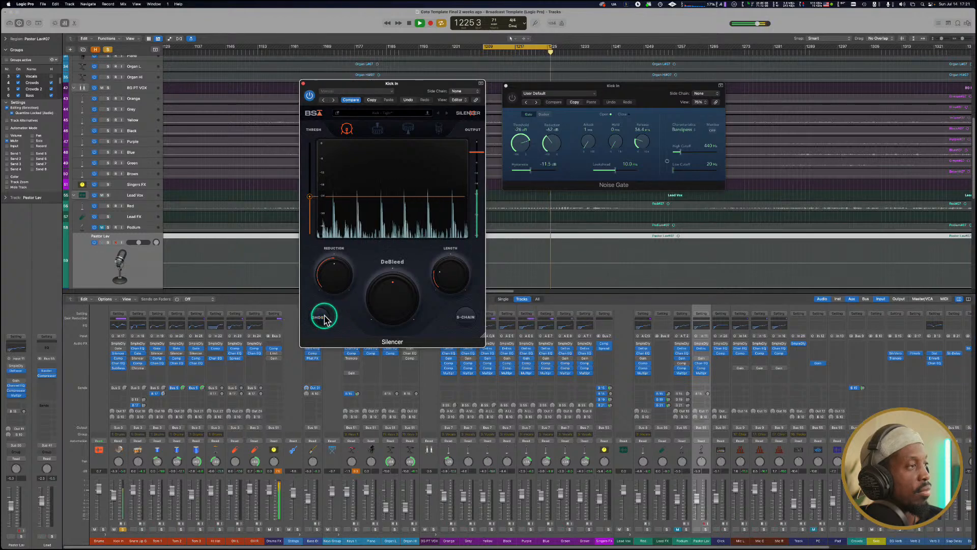
Sweep Silencer's DeBleed up to 100%, down to about 11%, and back up high while listening to Kick In.
{"action": "mouse_move", "coordinate": [391, 291]}
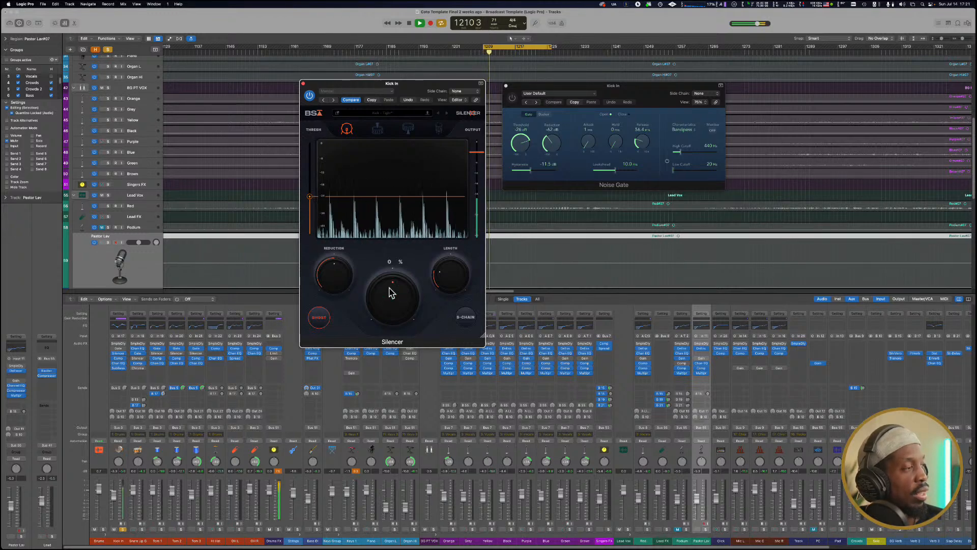
{"action": "left_click_drag", "start_coordinate": [391, 290], "coordinate": [391, 283]}
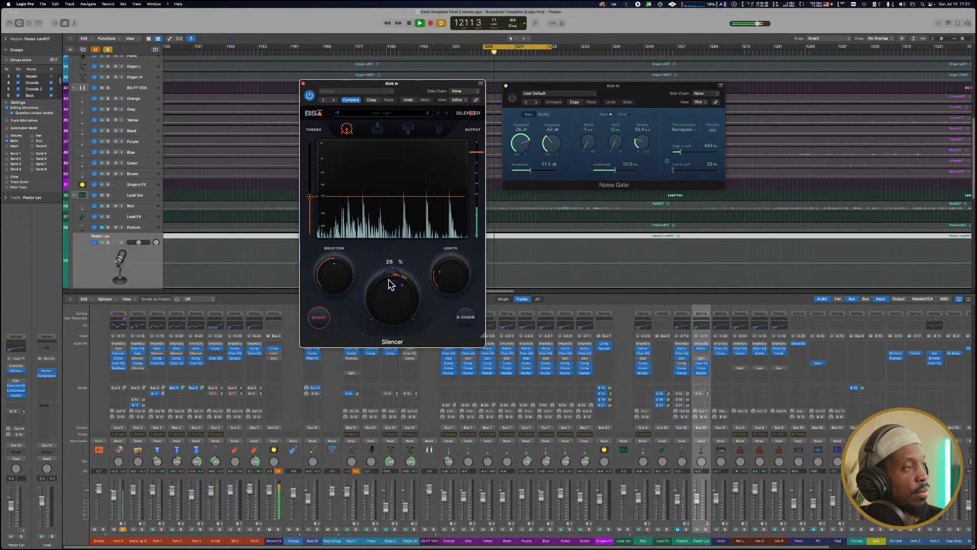
{"action": "left_click_drag", "start_coordinate": [389, 284], "coordinate": [391, 271]}
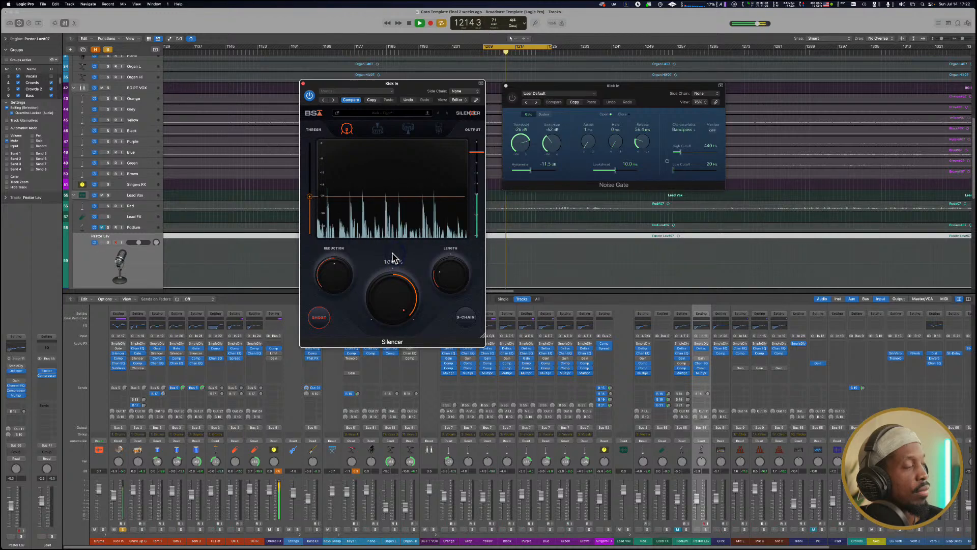
{"action": "left_click_drag", "start_coordinate": [389, 266], "coordinate": [385, 284]}
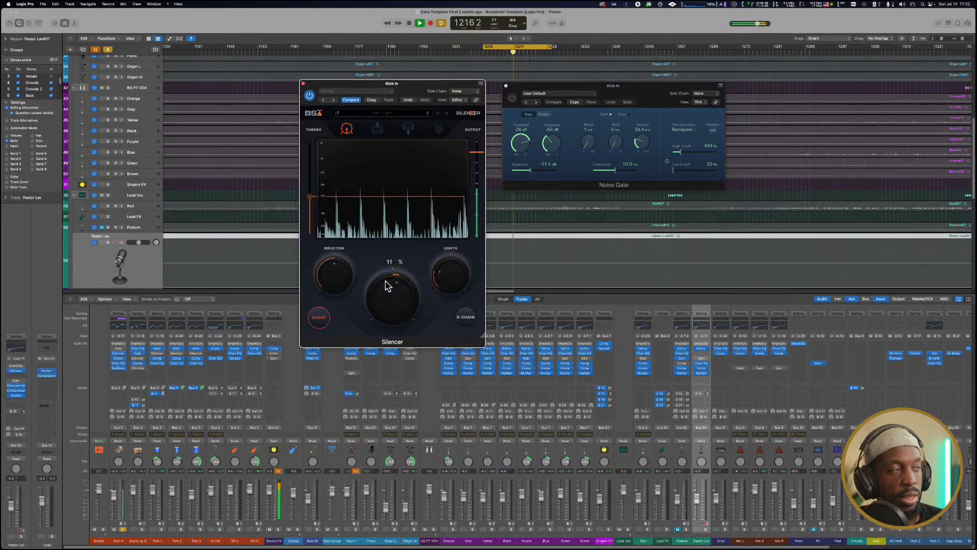
{"action": "left_click_drag", "start_coordinate": [386, 274], "coordinate": [385, 268]}
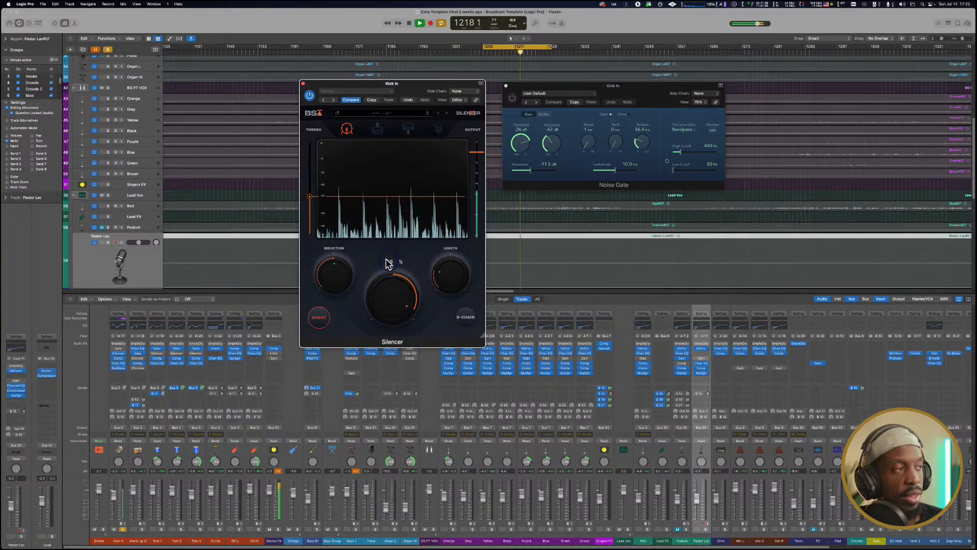
Try Silencer's side-chain switch on Kick In and inspect its side-chain sources, with DeBleed lowered to about 48%.
{"action": "left_click", "coordinate": [458, 318]}
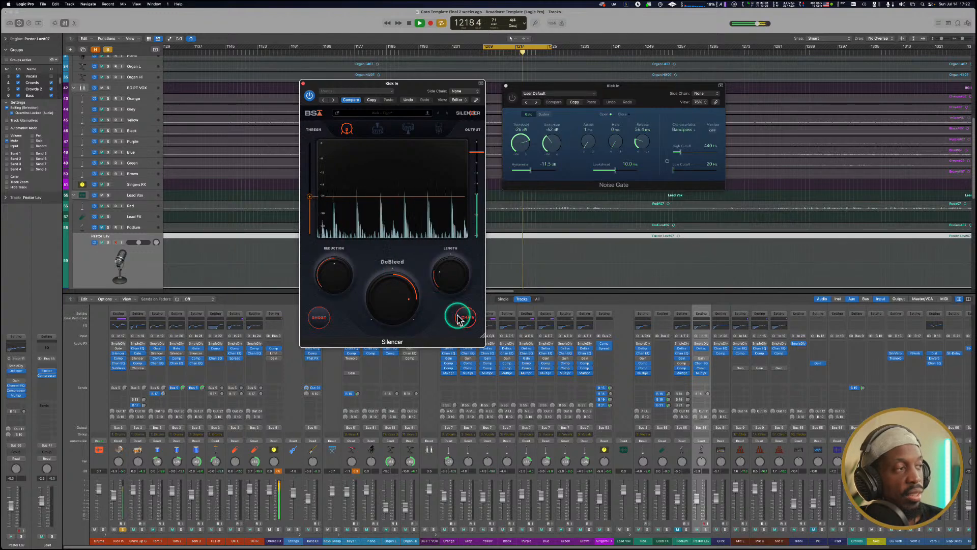
{"action": "left_click", "coordinate": [454, 315]}
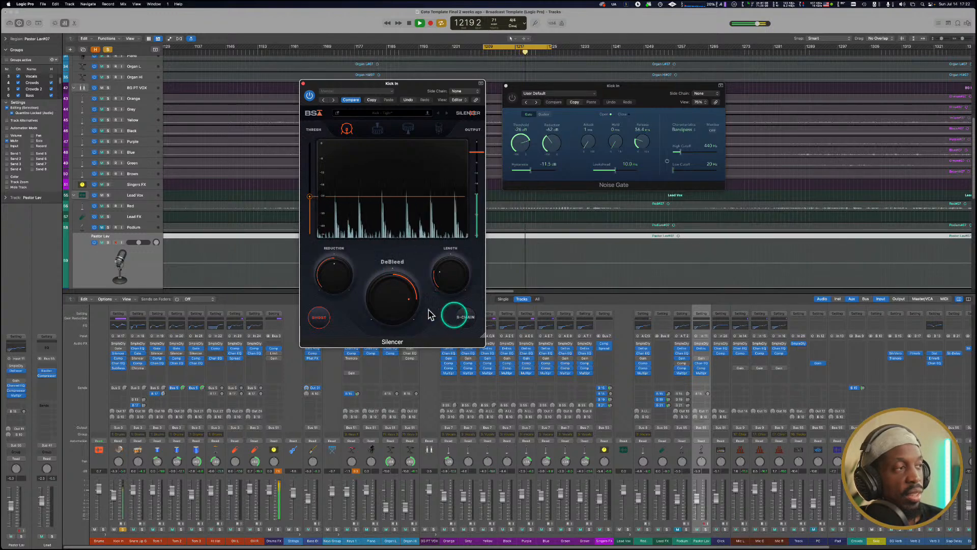
{"action": "left_click_drag", "start_coordinate": [421, 307], "coordinate": [400, 293]}
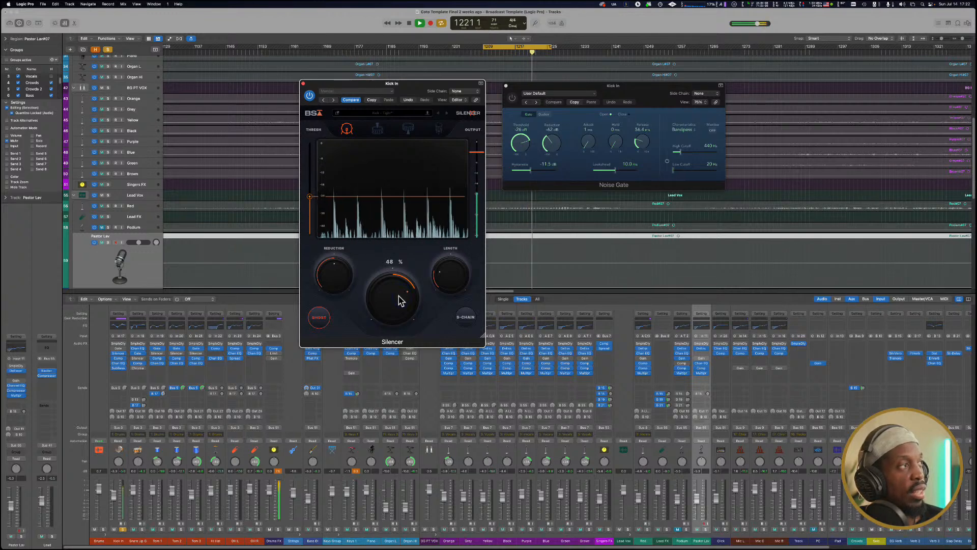
{"action": "left_click", "coordinate": [456, 92]}
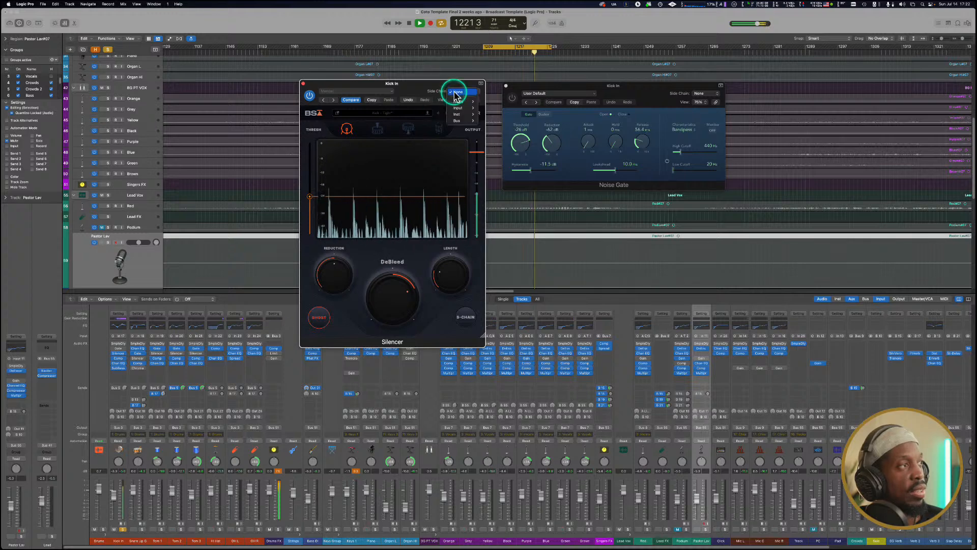
{"action": "left_click", "coordinate": [438, 92]}
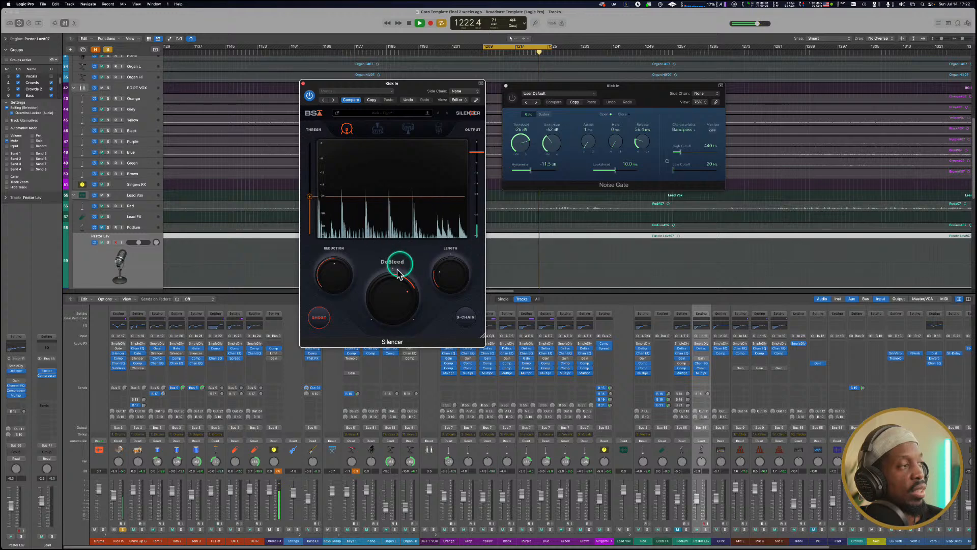
Sweep Silencer's Length from long to short with DeBleed at zero, and bring DeBleed back to 55%.
{"action": "left_click_drag", "start_coordinate": [399, 274], "coordinate": [323, 274]}
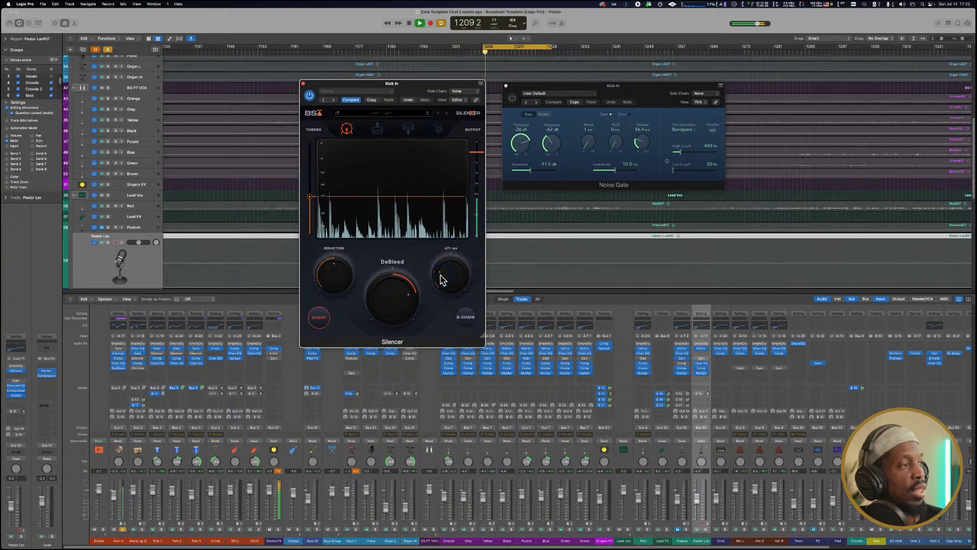
{"action": "left_click_drag", "start_coordinate": [440, 279], "coordinate": [395, 304]}
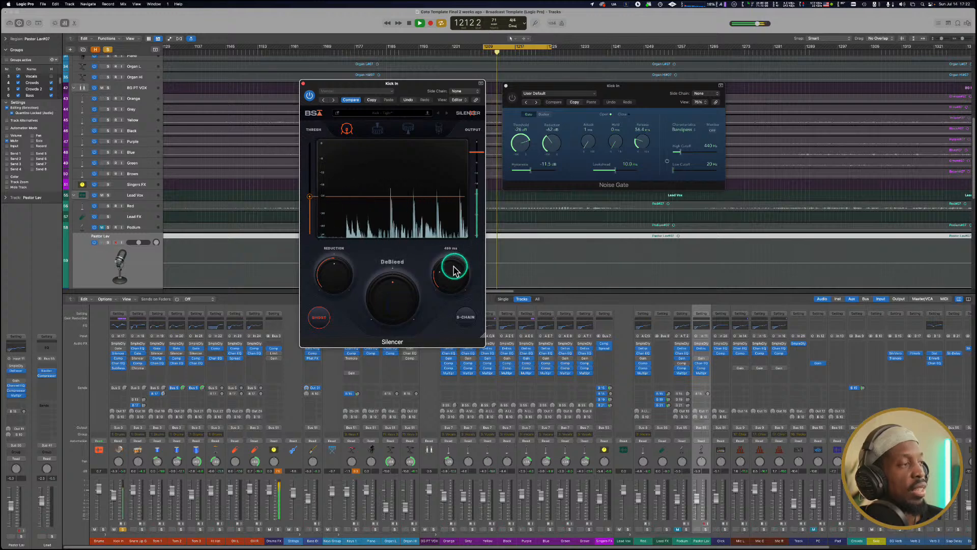
{"action": "left_click_drag", "start_coordinate": [451, 271], "coordinate": [449, 274]}
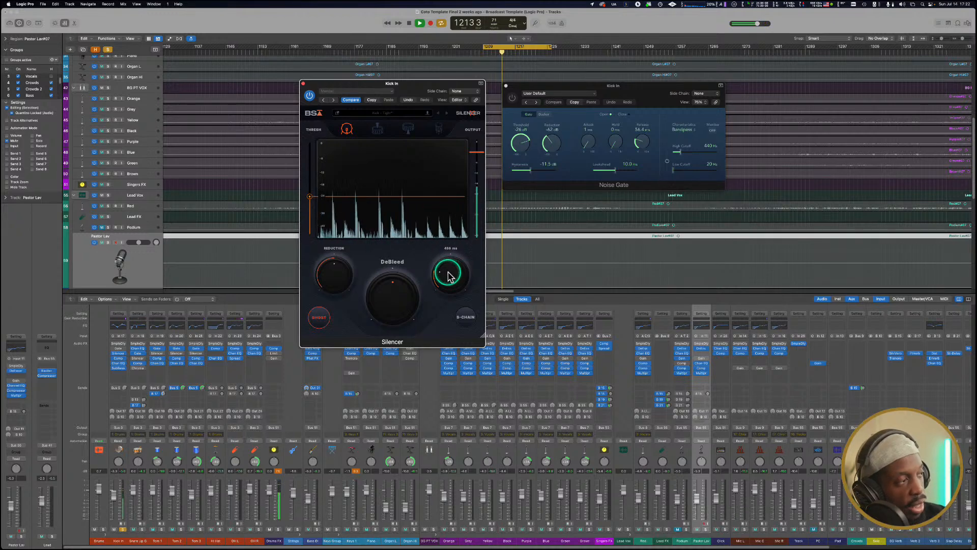
{"action": "left_click_drag", "start_coordinate": [448, 274], "coordinate": [447, 280]}
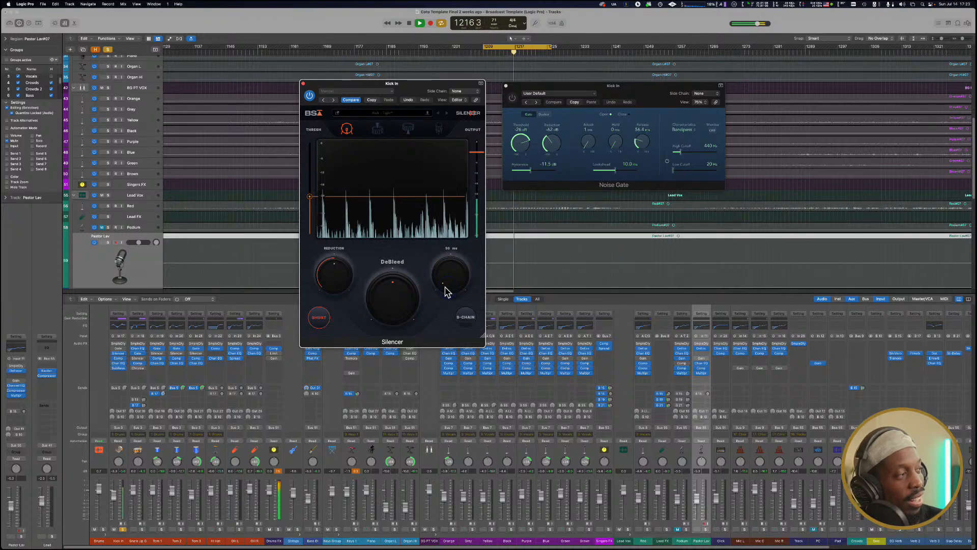
{"action": "left_click_drag", "start_coordinate": [378, 295], "coordinate": [380, 282]}
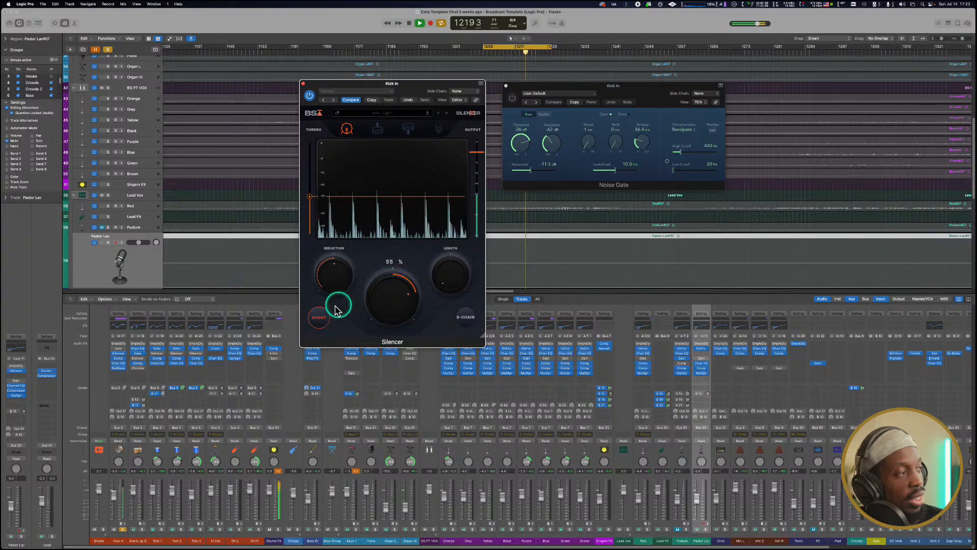
Turn Ghost off in Silencer, lengthen Length to about 240 ms, and stop playback.
{"action": "left_click", "coordinate": [319, 317]}
{"action": "left_click_drag", "start_coordinate": [437, 275], "coordinate": [438, 268]}
{"action": "left_click", "coordinate": [439, 269]}
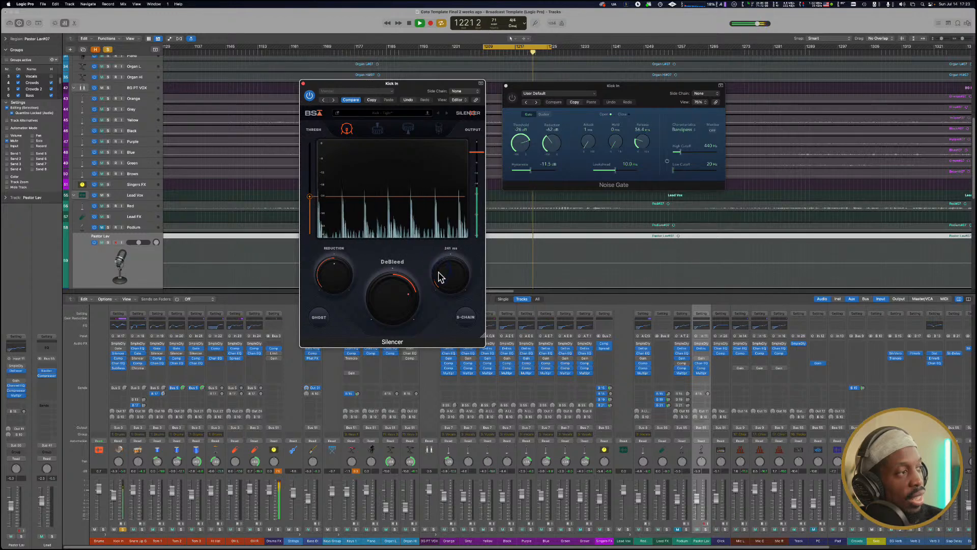
{"action": "key", "text": "space"}
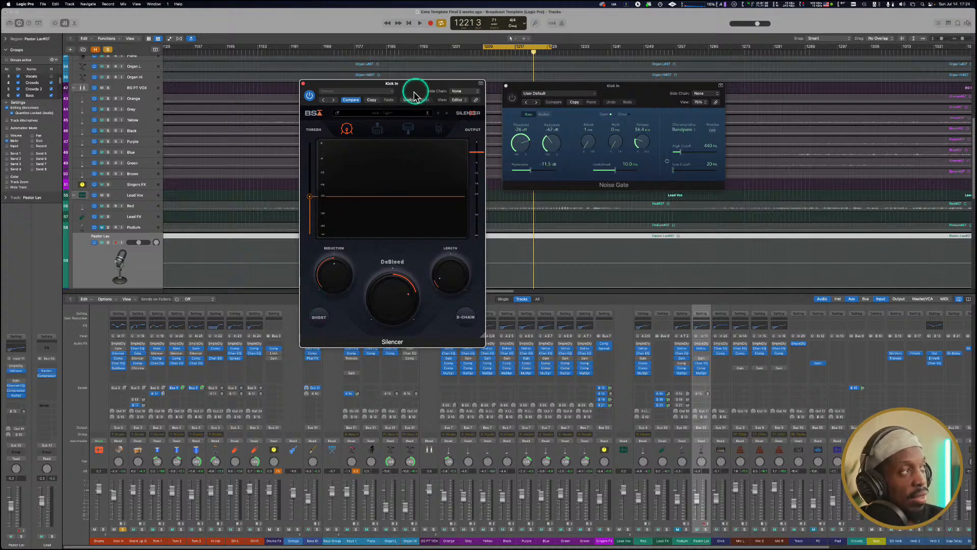
Shift the Silencer window slightly away from the Noise Gate window and restart playback of the looped section.
{"action": "left_click_drag", "start_coordinate": [418, 89], "coordinate": [392, 91]}
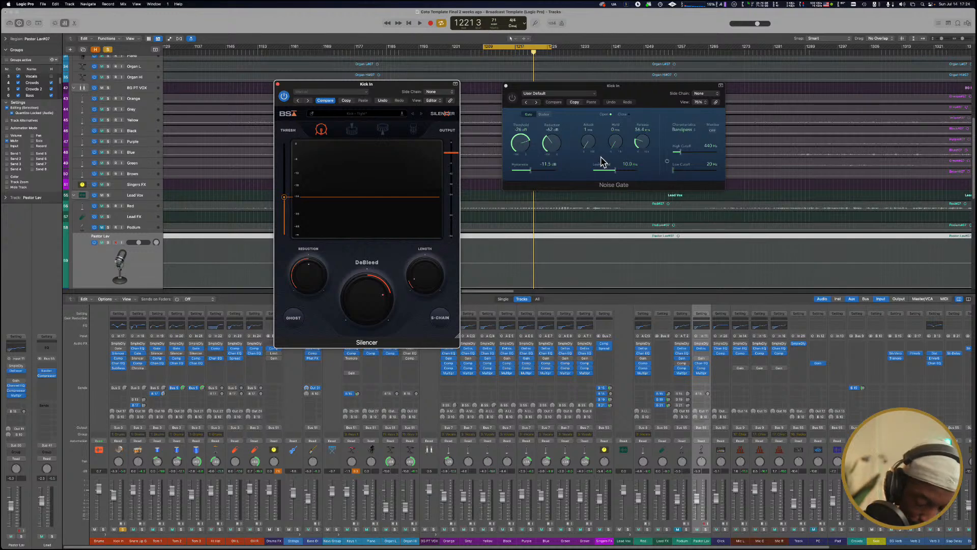
{"action": "left_click", "coordinate": [601, 157]}
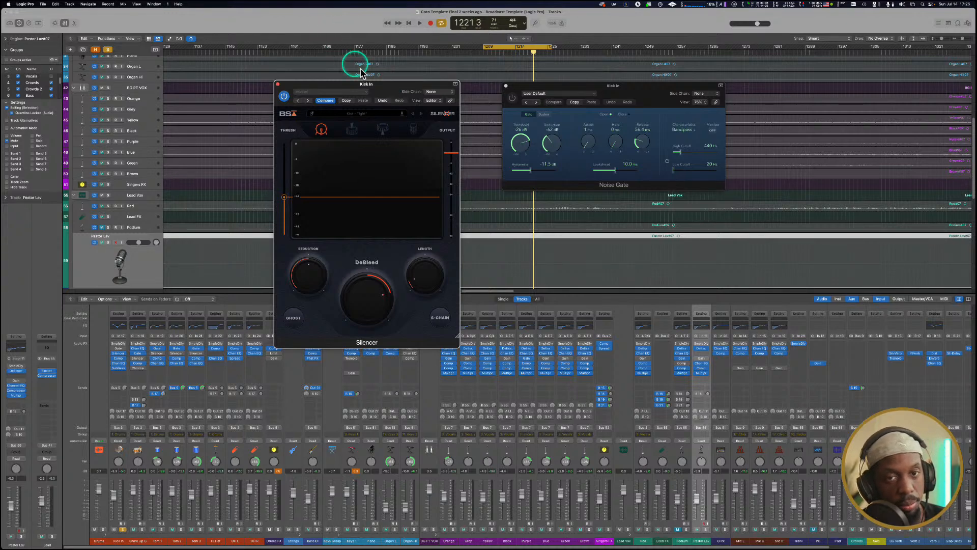
{"action": "key", "text": "space"}
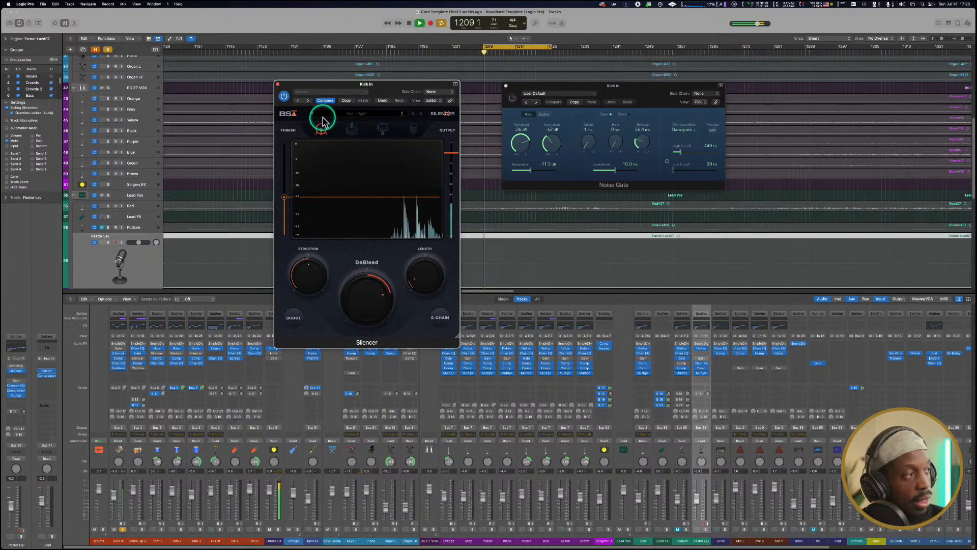
Set Silencer's DeBleed to 60% and compare Kick In with Ghost on and off.
{"action": "left_click_drag", "start_coordinate": [367, 255], "coordinate": [381, 290]}
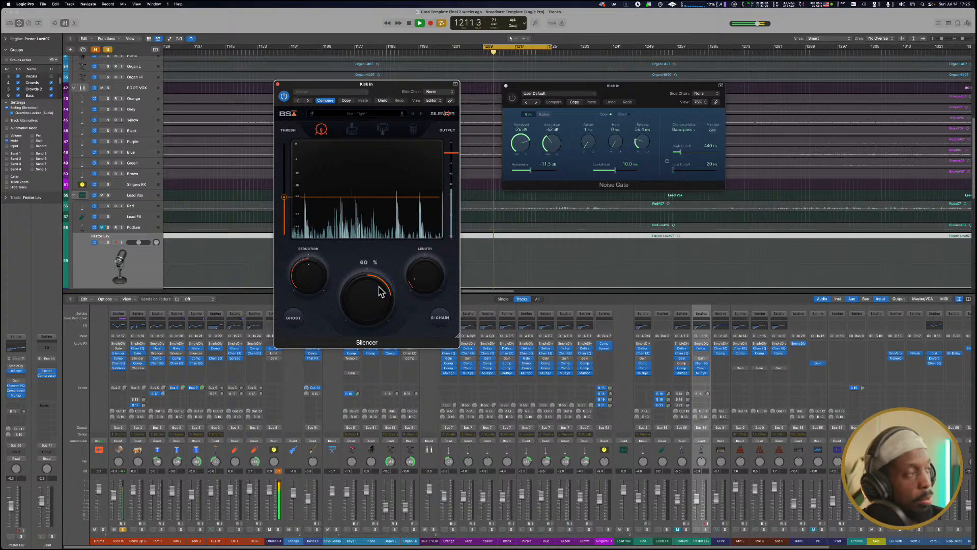
{"action": "left_click", "coordinate": [293, 321]}
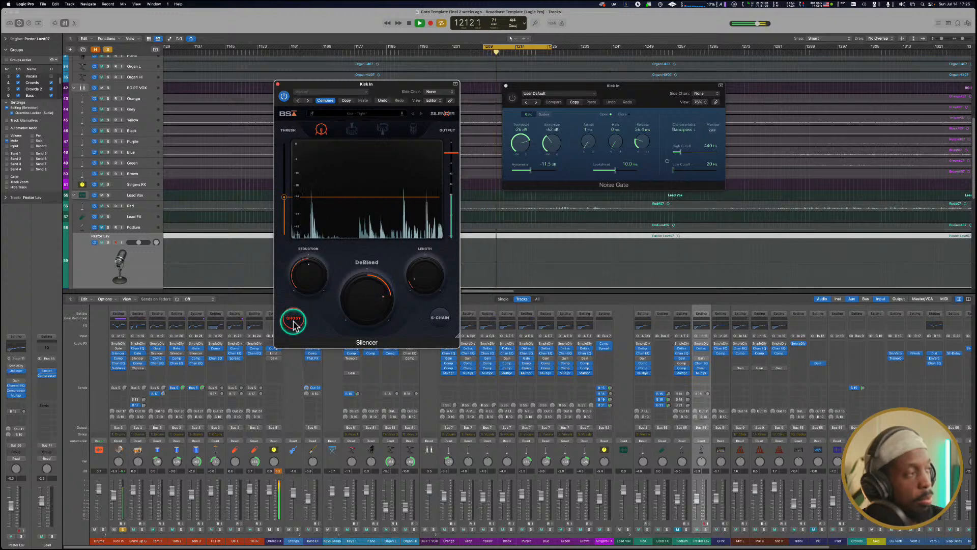
{"action": "left_click", "coordinate": [293, 321]}
Lower Silencer's Reduction and raise its threshold, trying about -18.5 dB before settling at about -22 dB.
{"action": "left_click", "coordinate": [300, 291]}
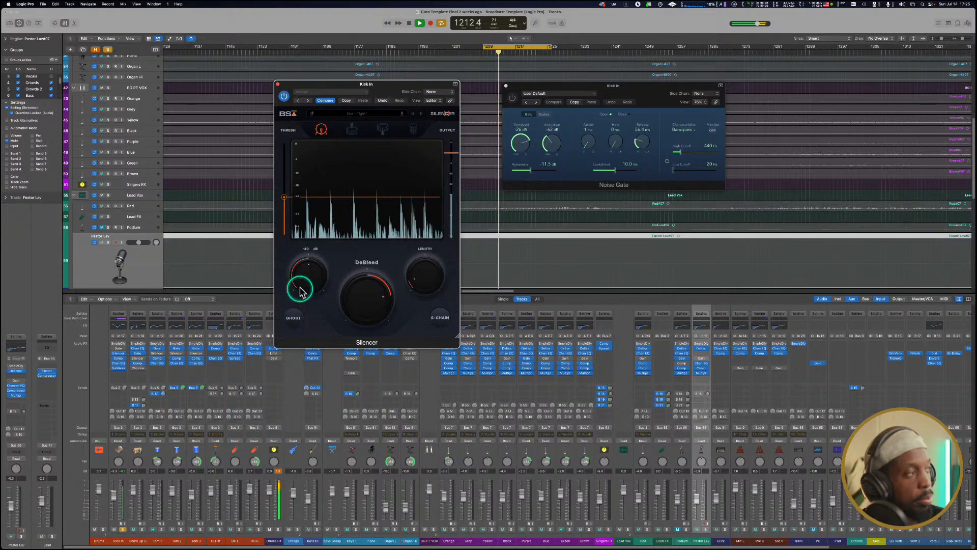
{"action": "left_click_drag", "start_coordinate": [299, 290], "coordinate": [306, 311]}
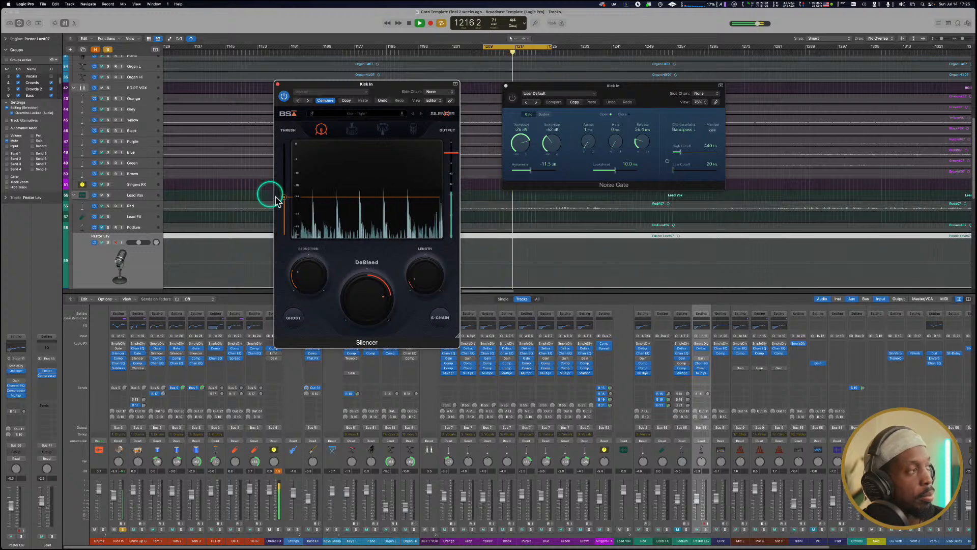
{"action": "left_click_drag", "start_coordinate": [281, 197], "coordinate": [283, 195]}
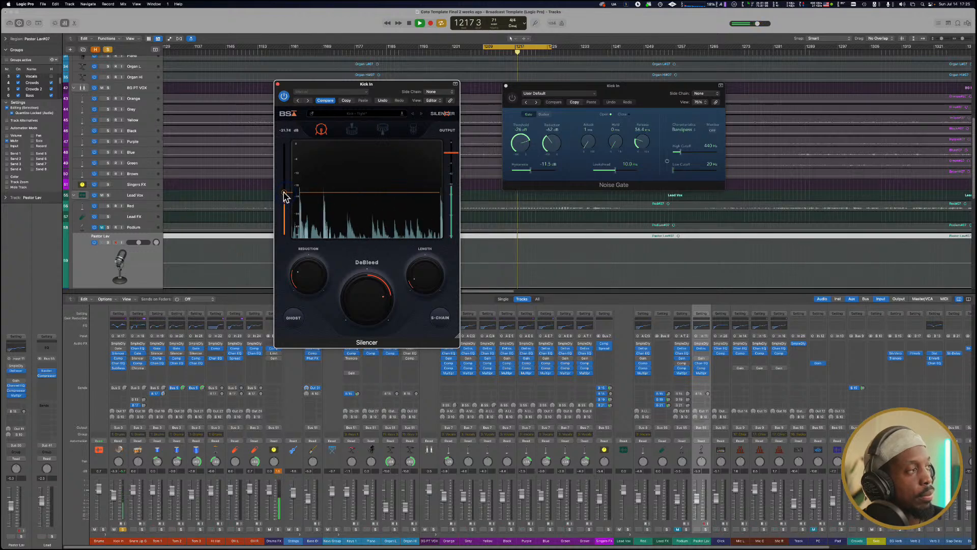
{"action": "left_click_drag", "start_coordinate": [284, 191], "coordinate": [284, 187]}
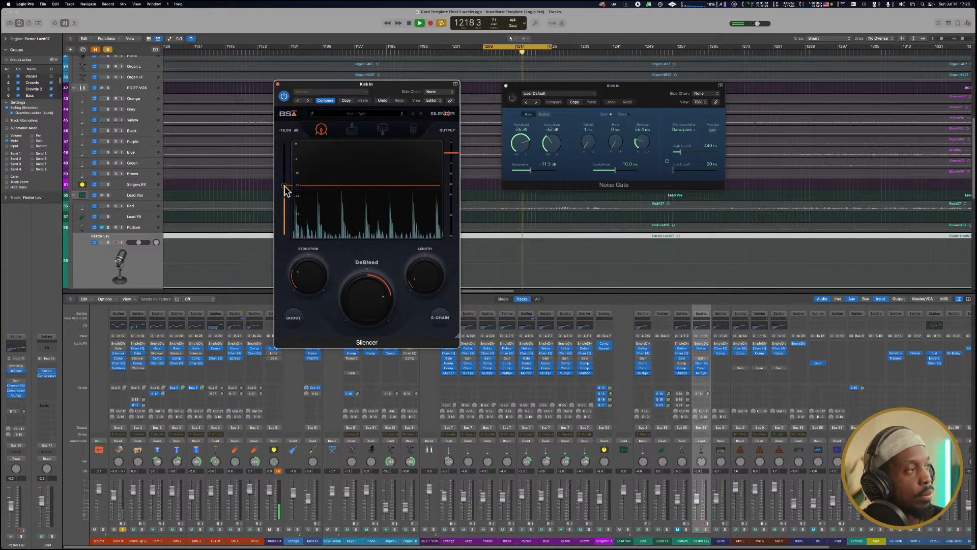
{"action": "left_click_drag", "start_coordinate": [283, 185], "coordinate": [283, 192]}
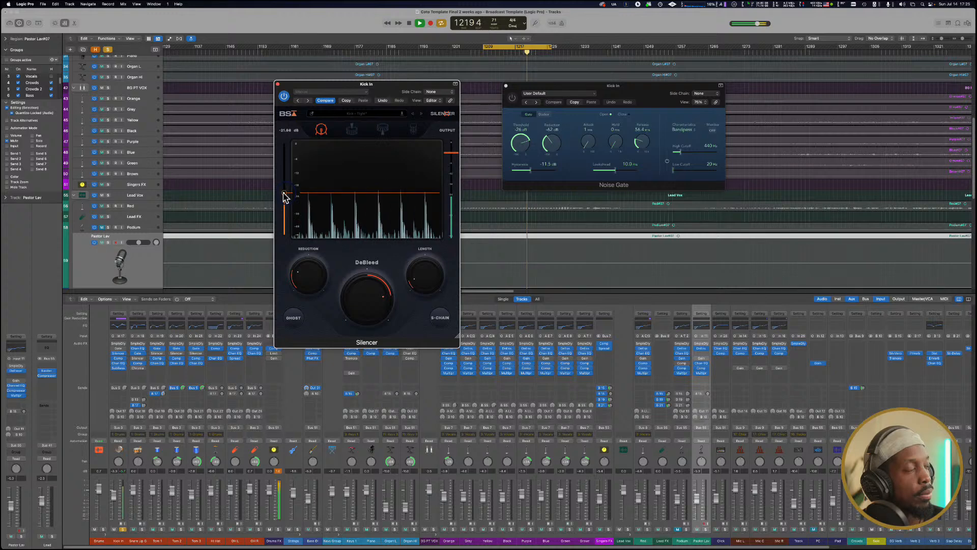
Set Silencer's DeBleed to 67% and compare Ghost off and on, leaving Ghost on.
{"action": "mouse_move", "coordinate": [371, 300]}
{"action": "left_mouse_down"}
{"action": "mouse_move", "coordinate": [374, 278]}
{"action": "mouse_move", "coordinate": [370, 293]}
{"action": "left_mouse_up"}
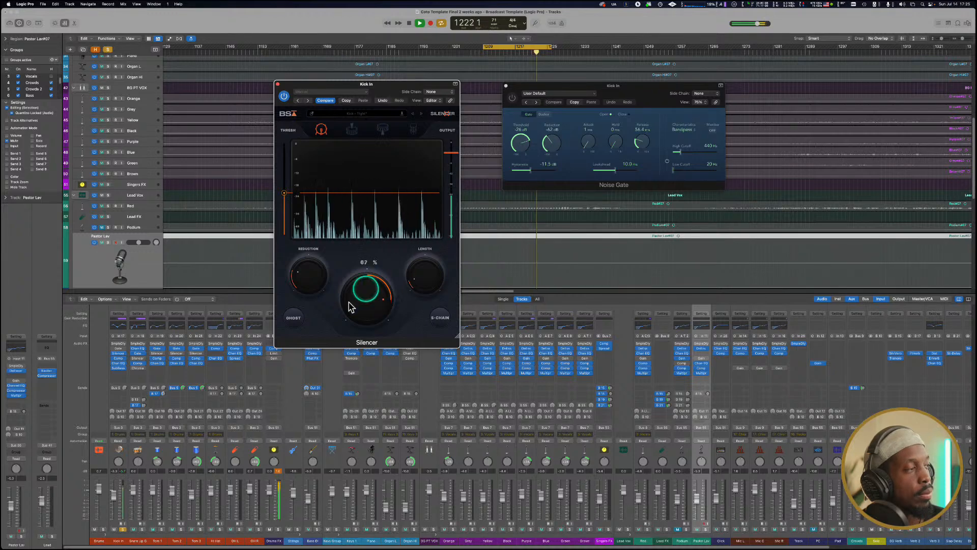
{"action": "left_click", "coordinate": [296, 320]}
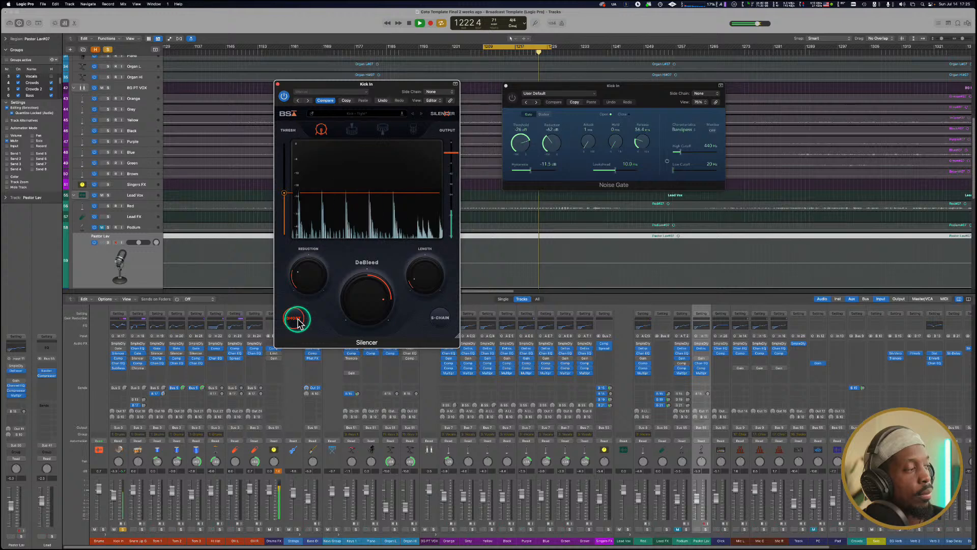
{"action": "left_click", "coordinate": [297, 321]}
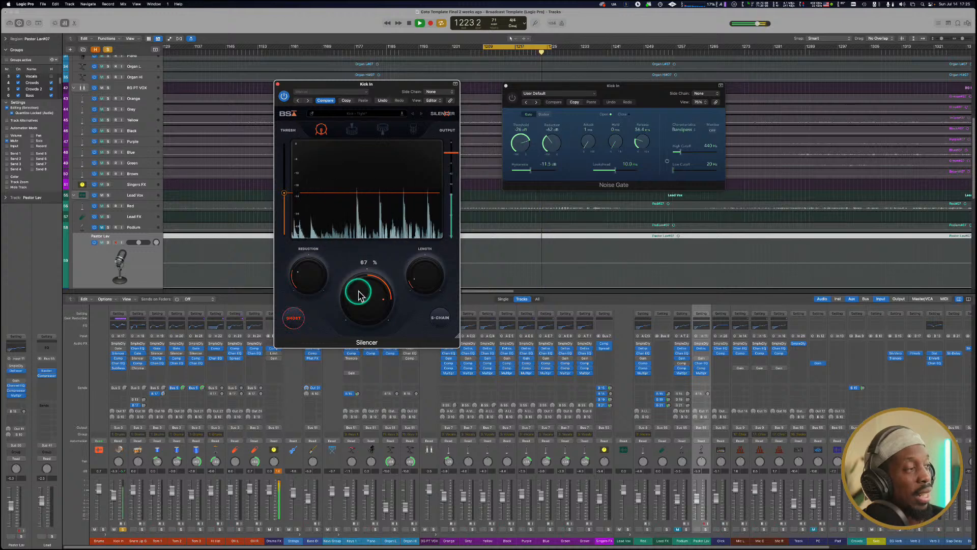
Compare Ghost on and off with DeBleed at 100% and back at 67%, leaving Ghost on.
{"action": "left_click_drag", "start_coordinate": [362, 298], "coordinate": [361, 276]}
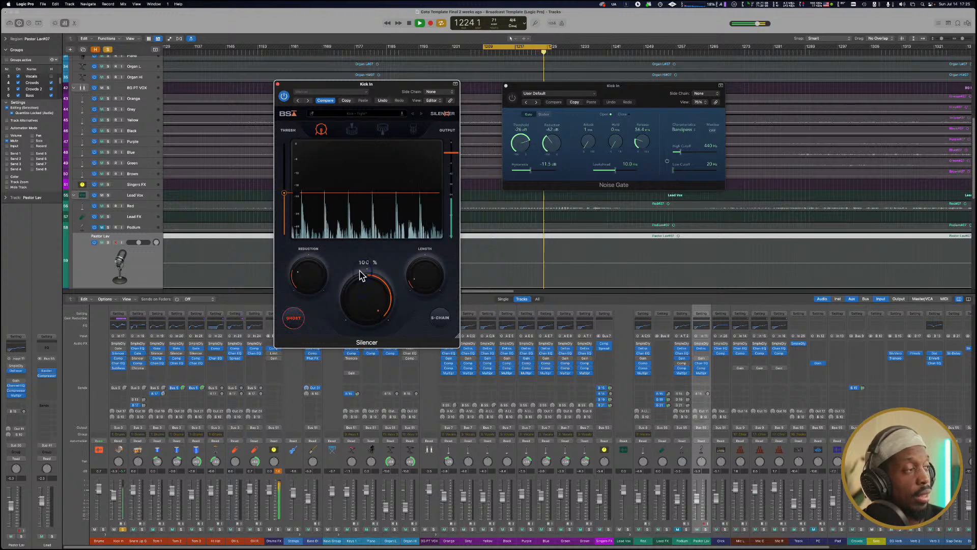
{"action": "left_click", "coordinate": [300, 320]}
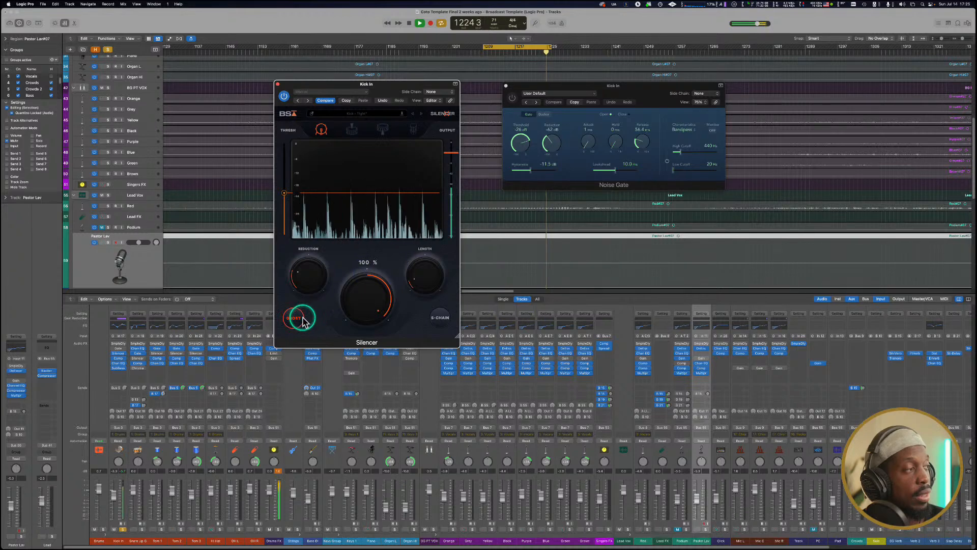
{"action": "left_click", "coordinate": [302, 319]}
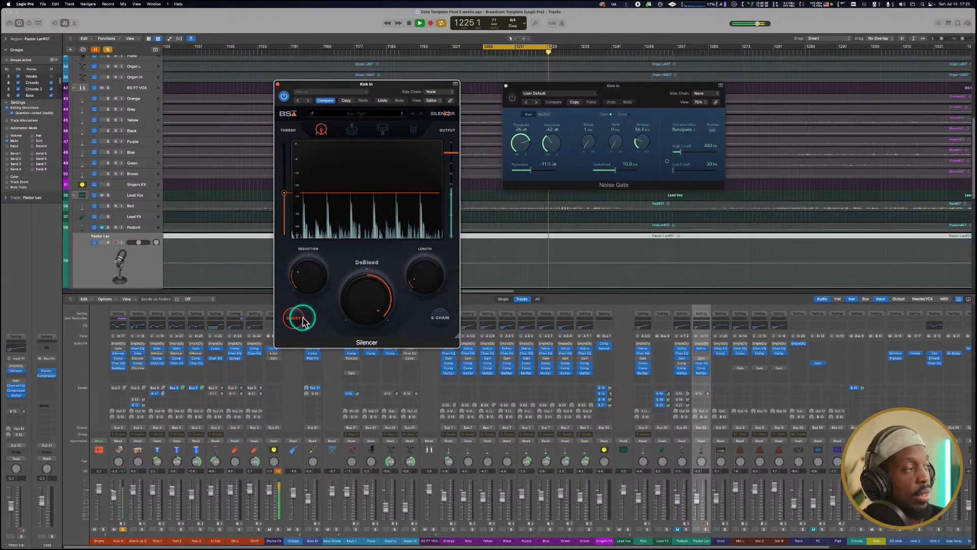
{"action": "left_click_drag", "start_coordinate": [357, 283], "coordinate": [360, 306]}
{"action": "left_click", "coordinate": [301, 321]}
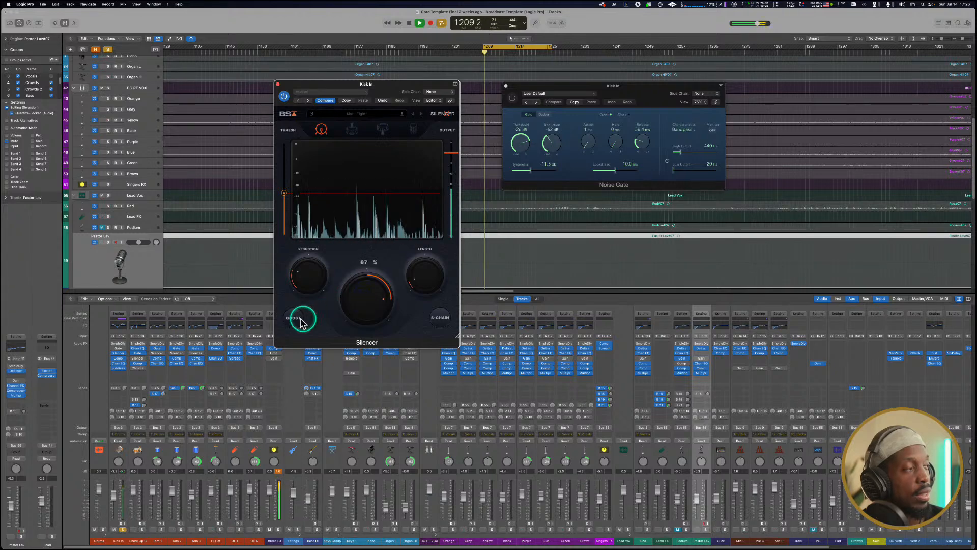
{"action": "left_click", "coordinate": [361, 292]}
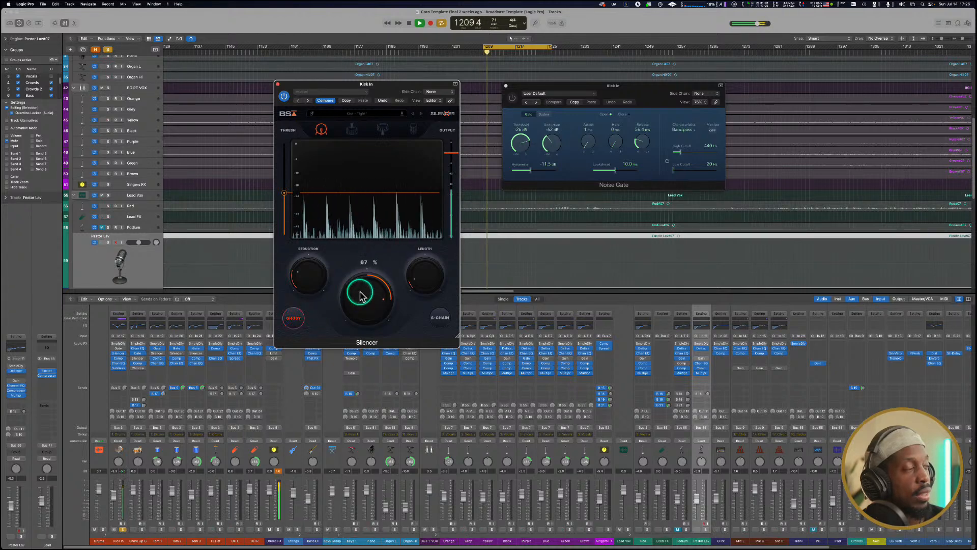
{"action": "left_click", "coordinate": [361, 293]}
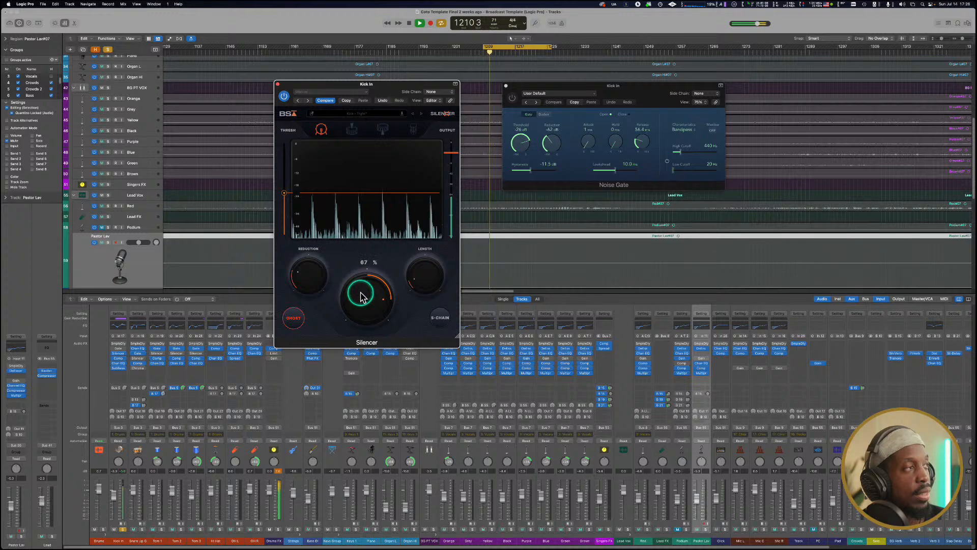
Sweep Silencer's Length upward, shorten it to about 74 ms, and replay the passage from the start of the cycle range.
{"action": "left_click", "coordinate": [407, 285]}
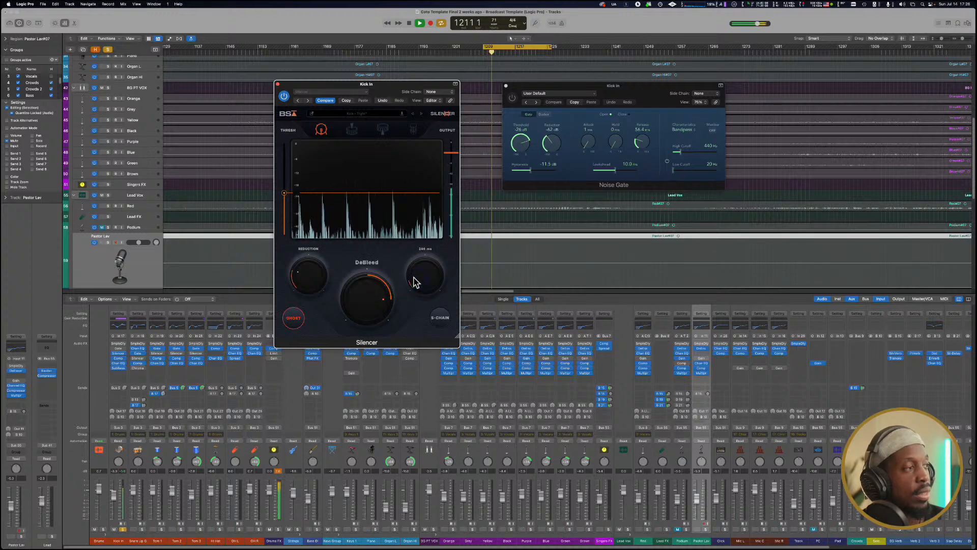
{"action": "scroll", "coordinate": [415, 278], "scroll_direction": "up", "scroll_amount": 3}
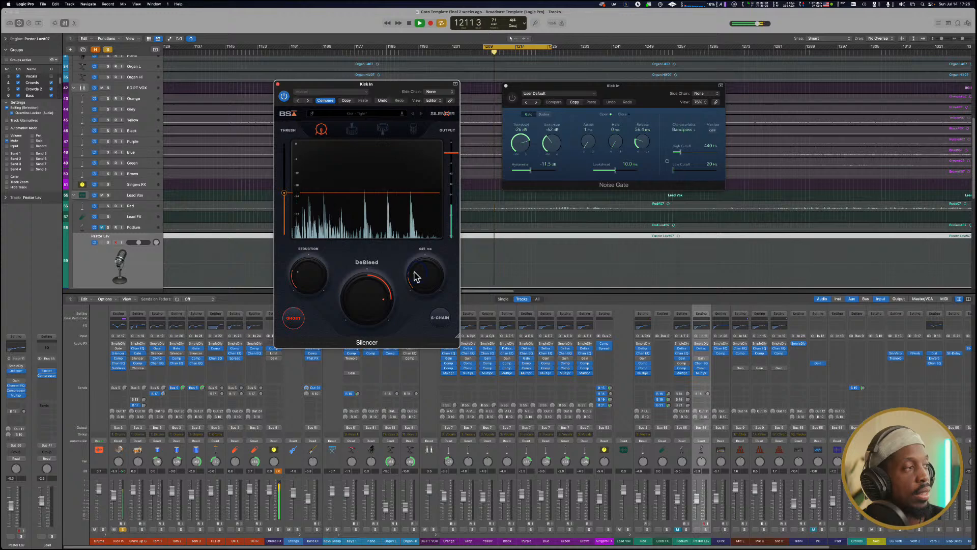
{"action": "scroll", "coordinate": [415, 284], "scroll_direction": "down", "scroll_amount": 3}
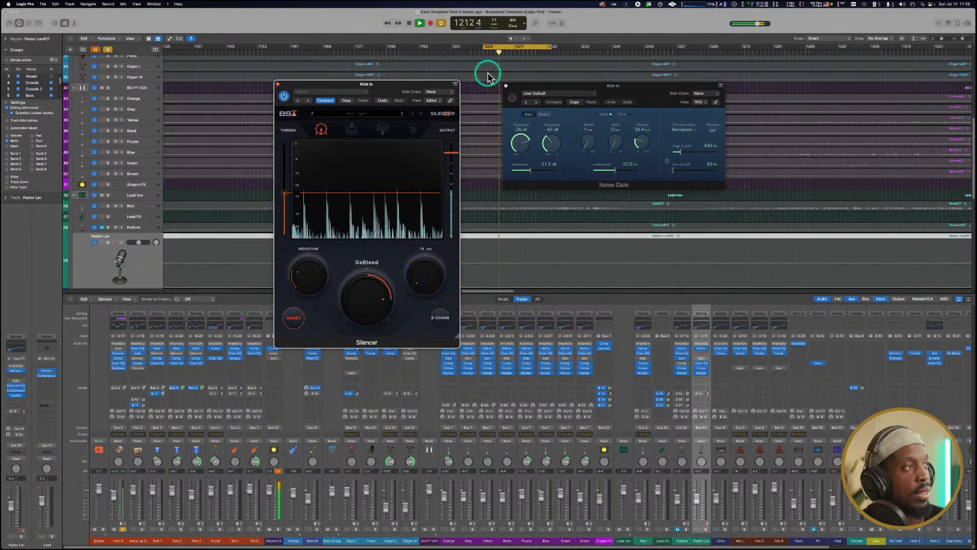
{"action": "left_click", "coordinate": [486, 51]}
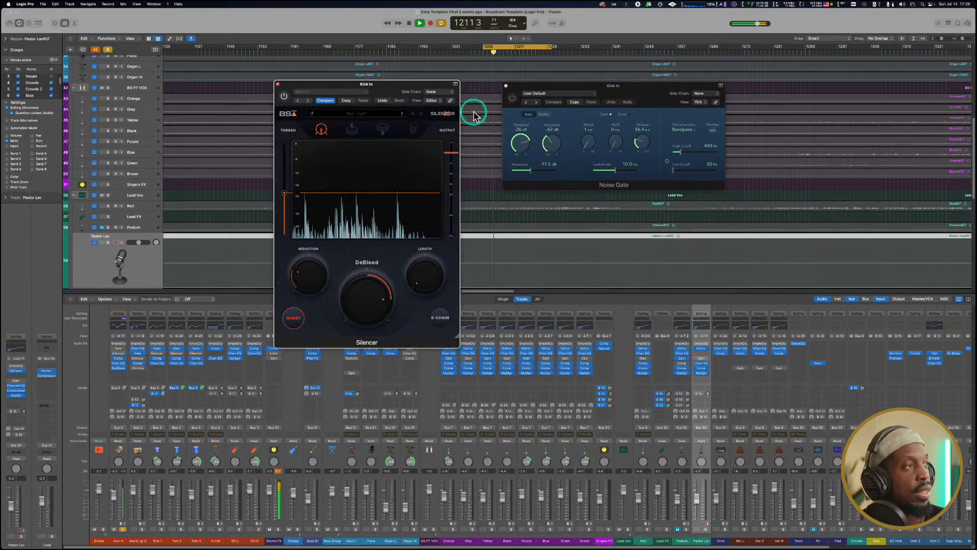
Compare the noise gate and Silencer on Kick In by toggling their bypass, leaving only Silencer active.
{"action": "left_click", "coordinate": [513, 99]}
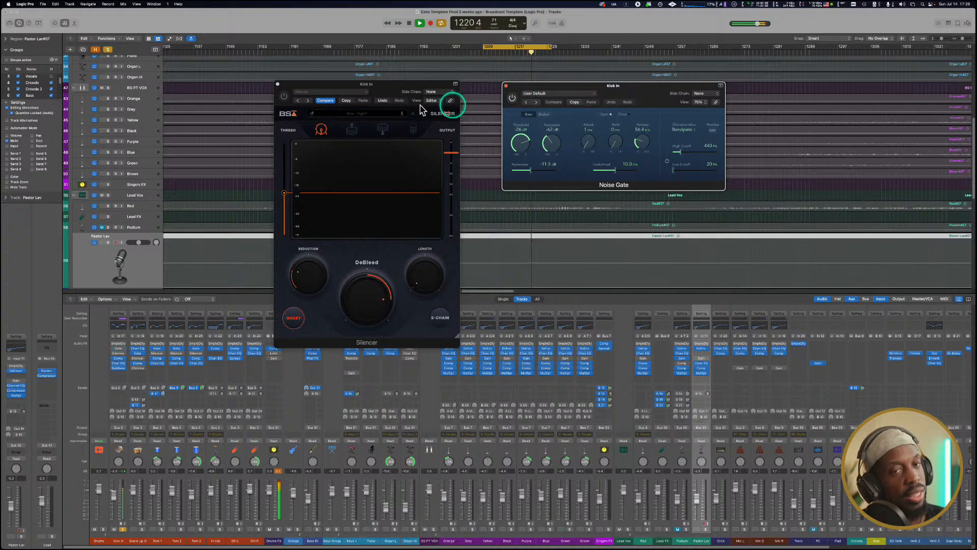
{"action": "left_click", "coordinate": [284, 97]}
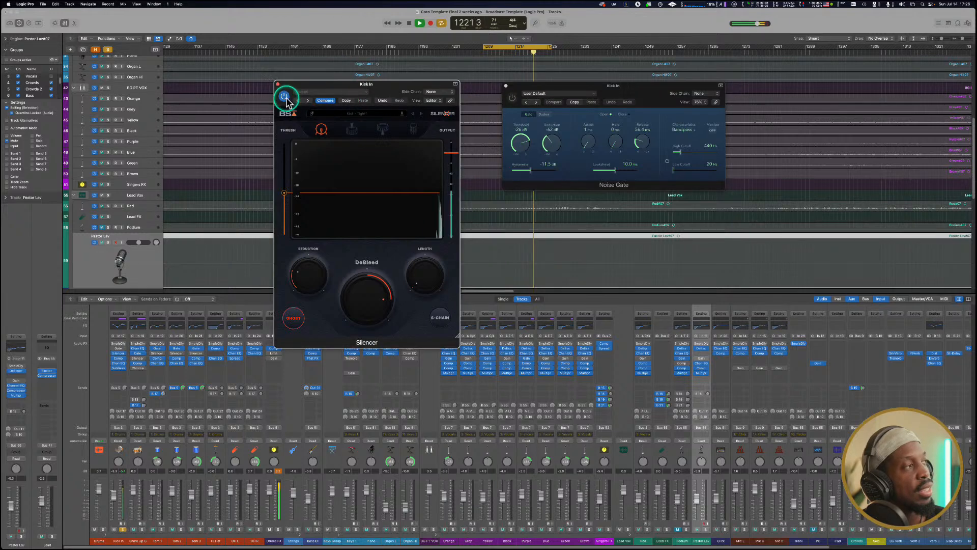
Audition Silencer's factory kick presets on Kick In, trying More Bleed and Standard before loading Kick - Tight.
{"action": "left_click", "coordinate": [343, 92]}
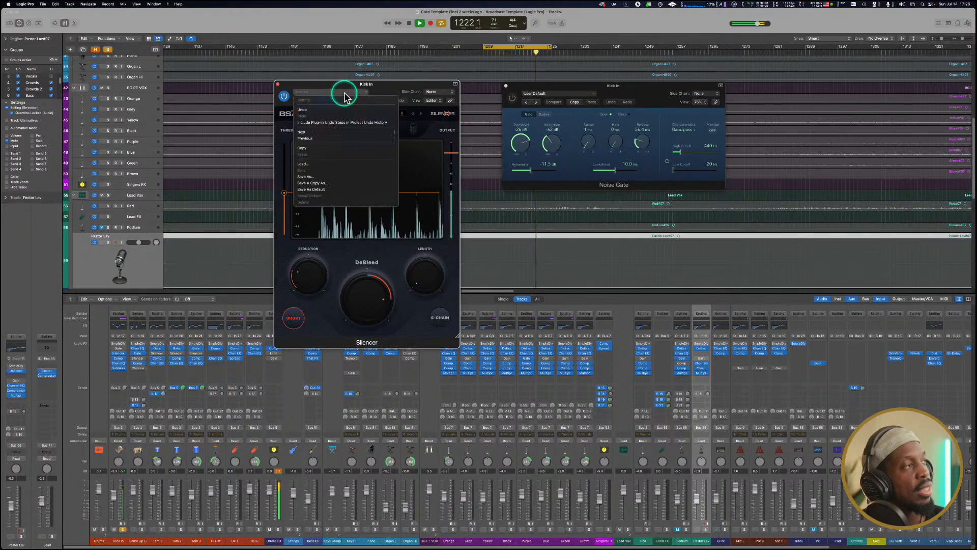
{"action": "left_click", "coordinate": [373, 90]}
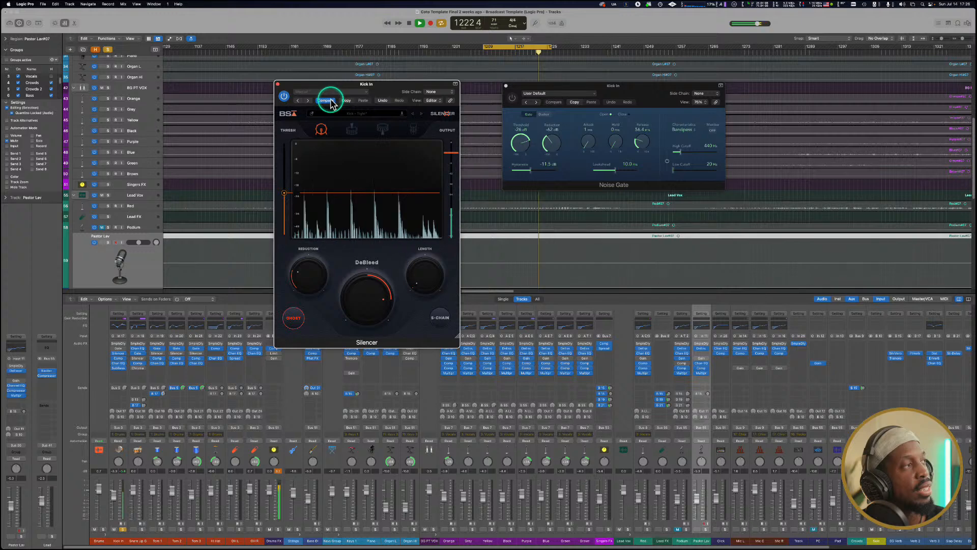
{"action": "left_click", "coordinate": [391, 115]}
{"action": "left_click", "coordinate": [328, 137]}
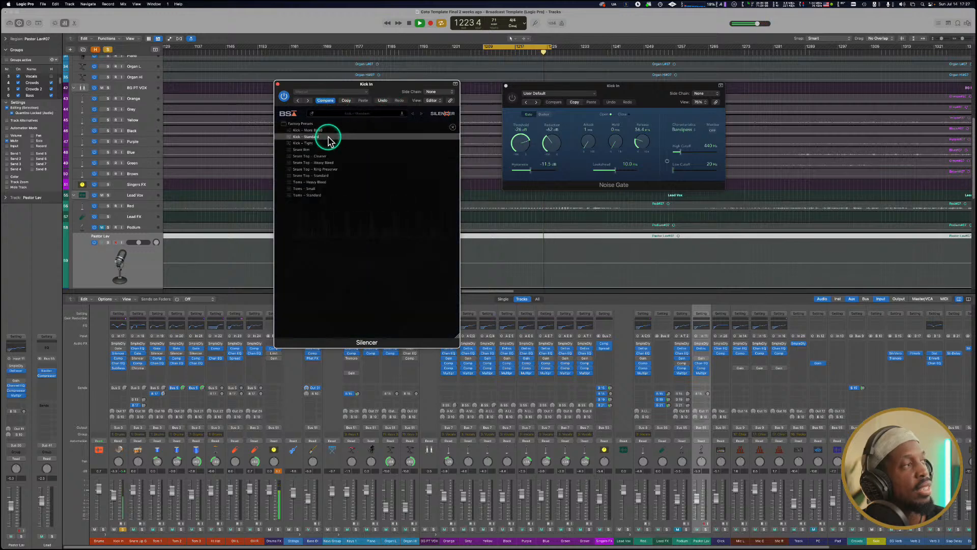
{"action": "left_click", "coordinate": [329, 131]}
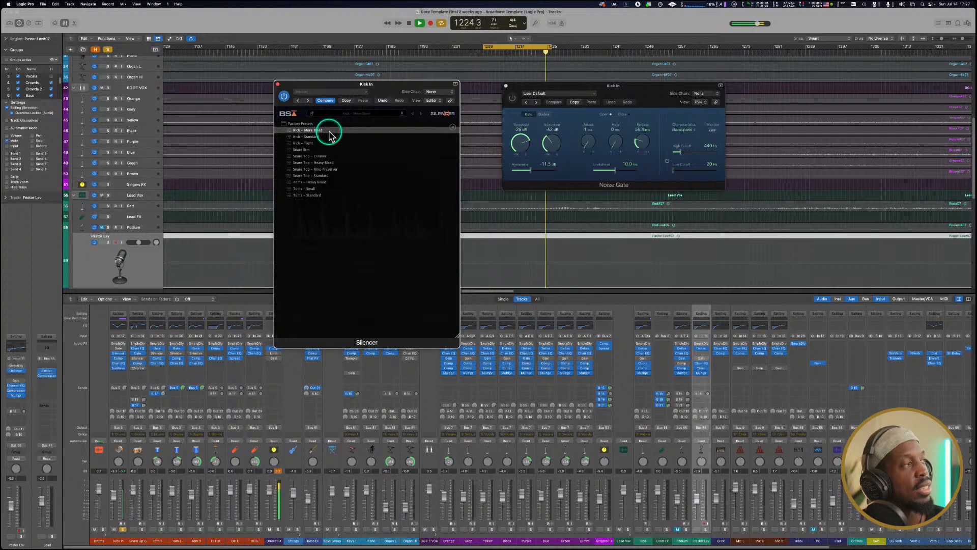
{"action": "left_click", "coordinate": [330, 137]}
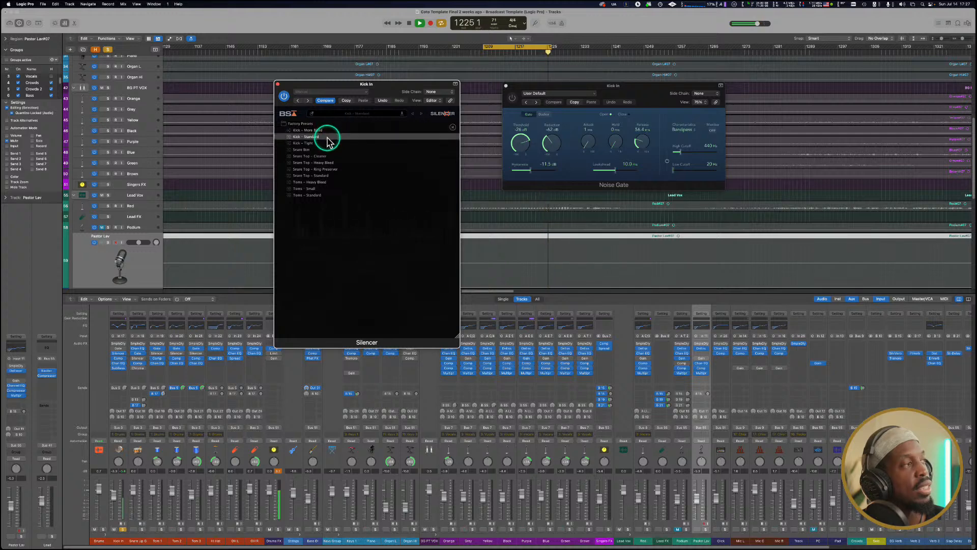
{"action": "left_click", "coordinate": [326, 145]}
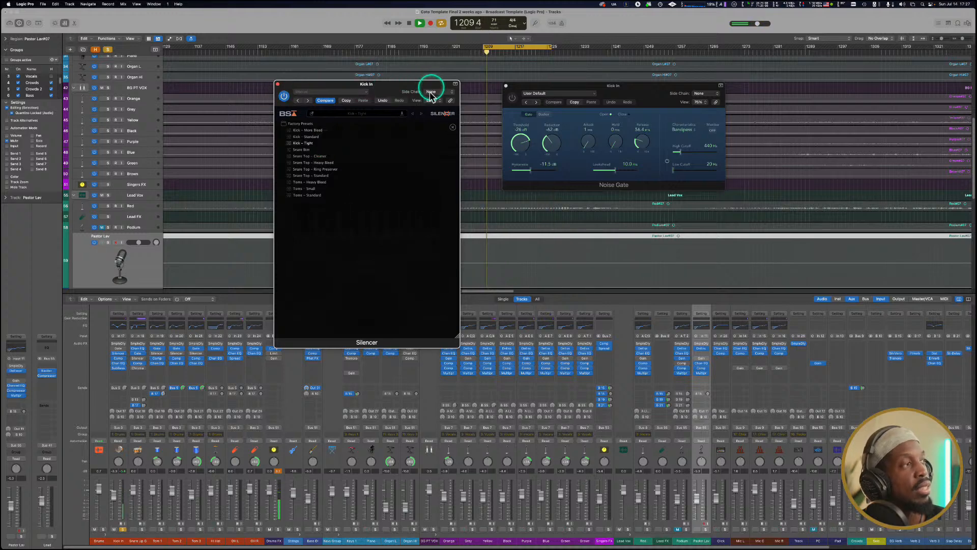
Try the Snare Top - Cleaner preset, return to Kick - Tight, and close Silencer's preset browser.
{"action": "left_click", "coordinate": [386, 156]}
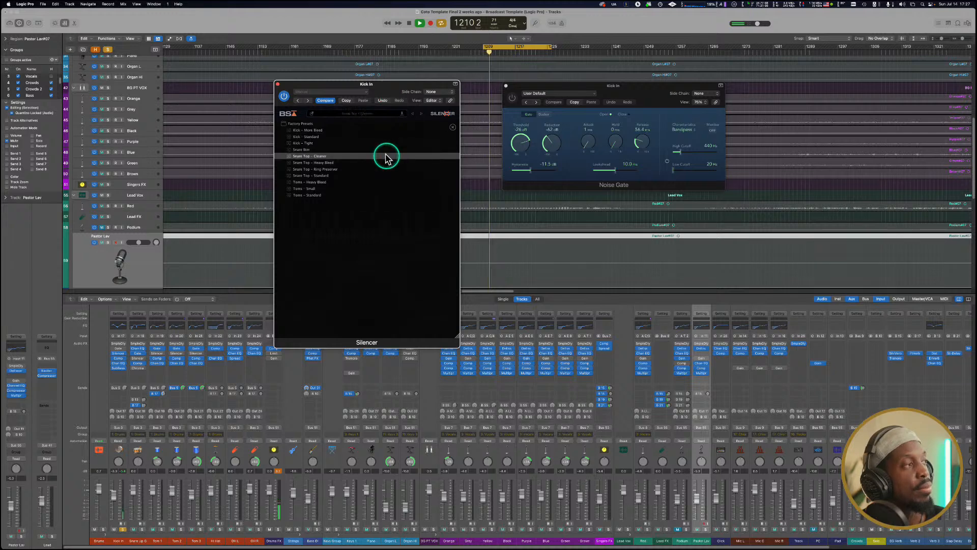
{"action": "left_click", "coordinate": [377, 143]}
{"action": "left_click", "coordinate": [376, 141]}
{"action": "left_click", "coordinate": [409, 97]}
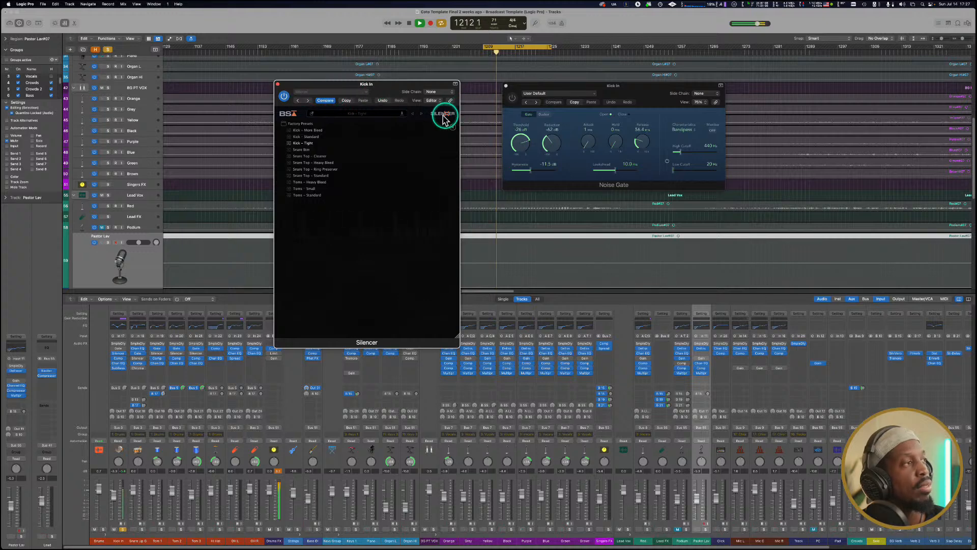
{"action": "left_click", "coordinate": [382, 113]}
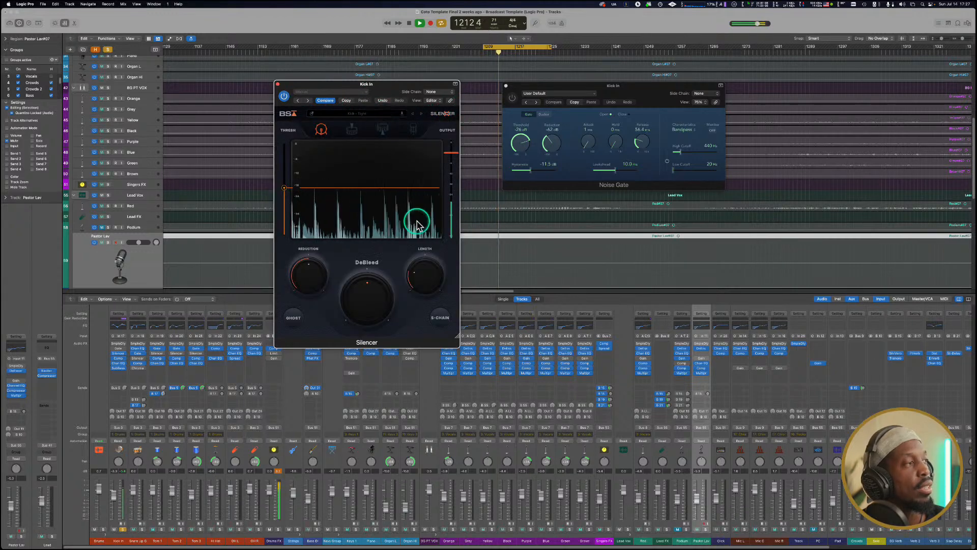
Lower Silencer's threshold to about -23 dB and raise DeBleed to about 78% on Kick In.
{"action": "mouse_move", "coordinate": [357, 279]}
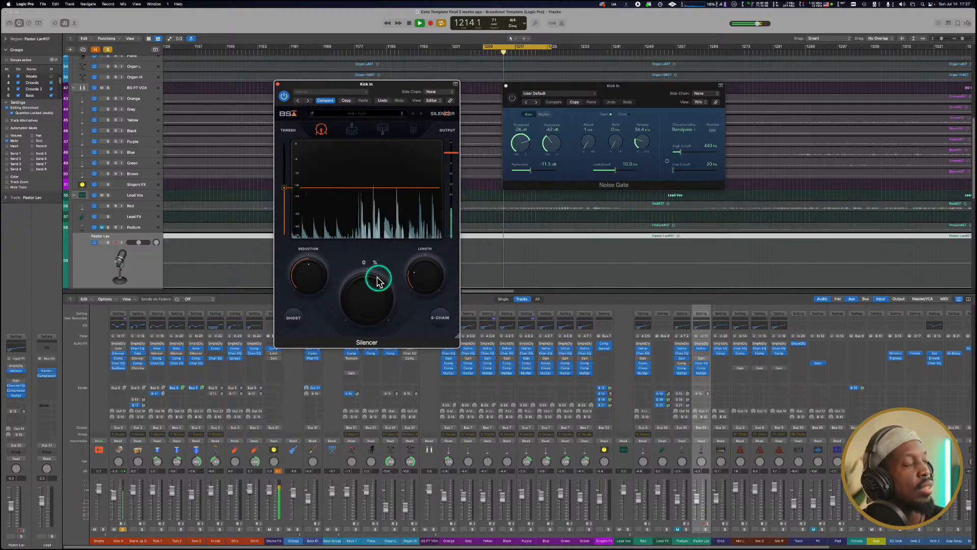
{"action": "left_click_drag", "start_coordinate": [278, 187], "coordinate": [283, 196]}
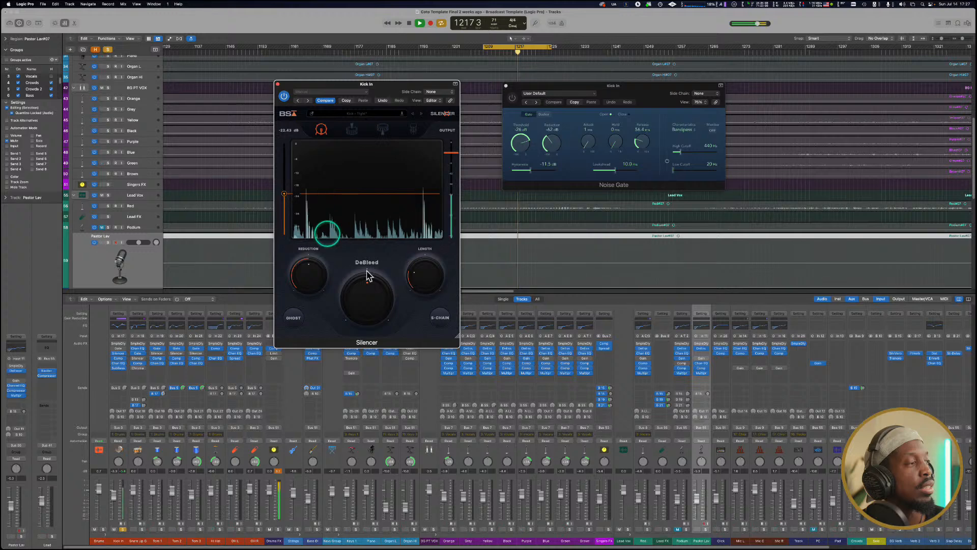
{"action": "left_click_drag", "start_coordinate": [368, 275], "coordinate": [366, 301]}
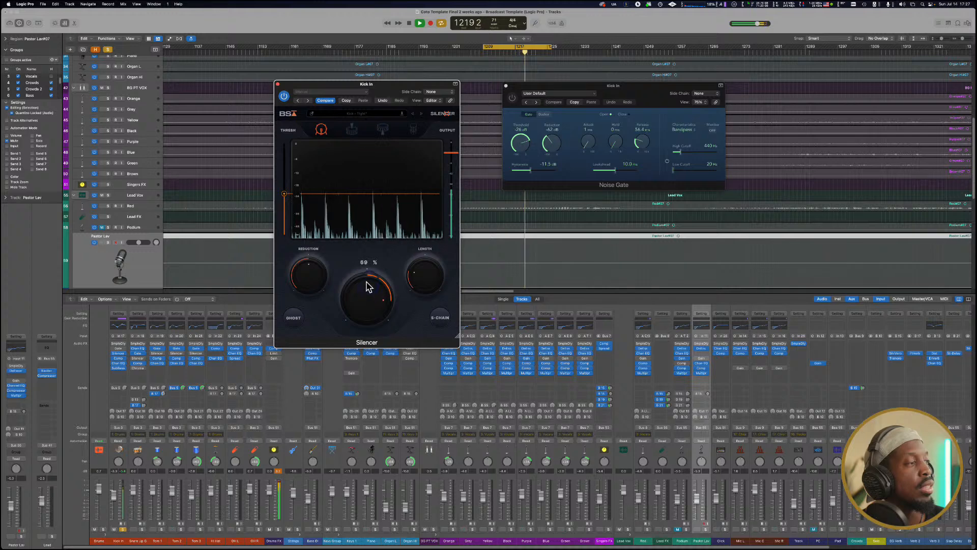
{"action": "left_click_drag", "start_coordinate": [368, 286], "coordinate": [370, 284]}
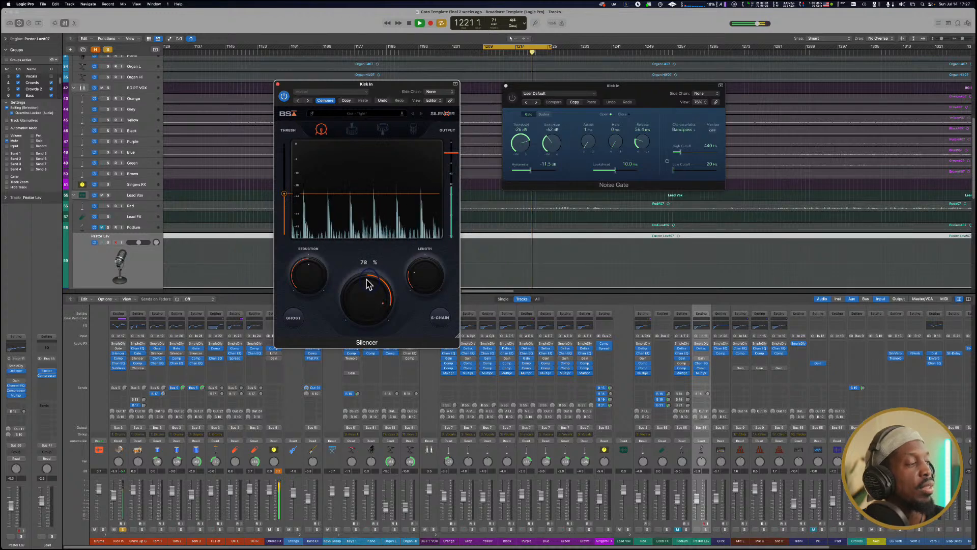
Compare Silencer's Ghost on and off, leave it off, and reduce DeBleed to about 71%.
{"action": "left_click", "coordinate": [294, 317]}
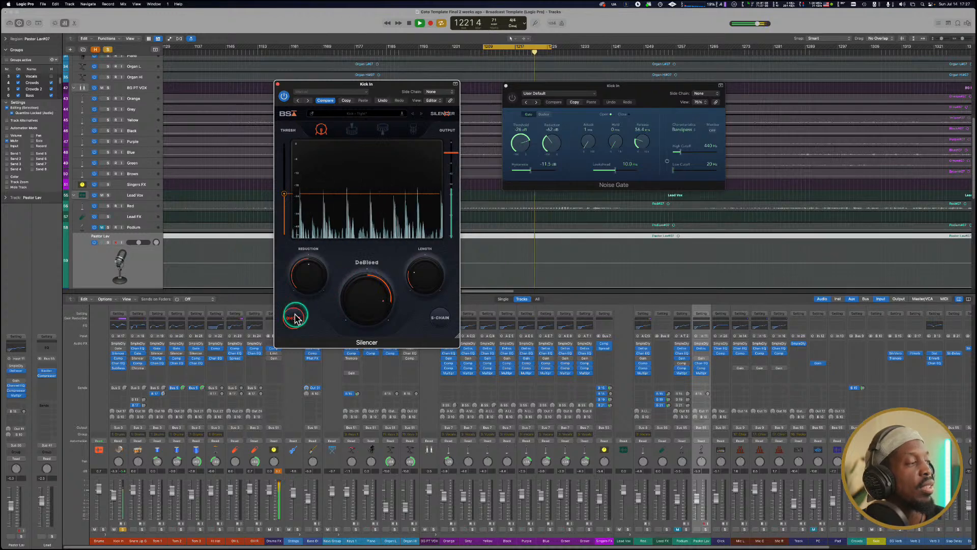
{"action": "left_click", "coordinate": [295, 316]}
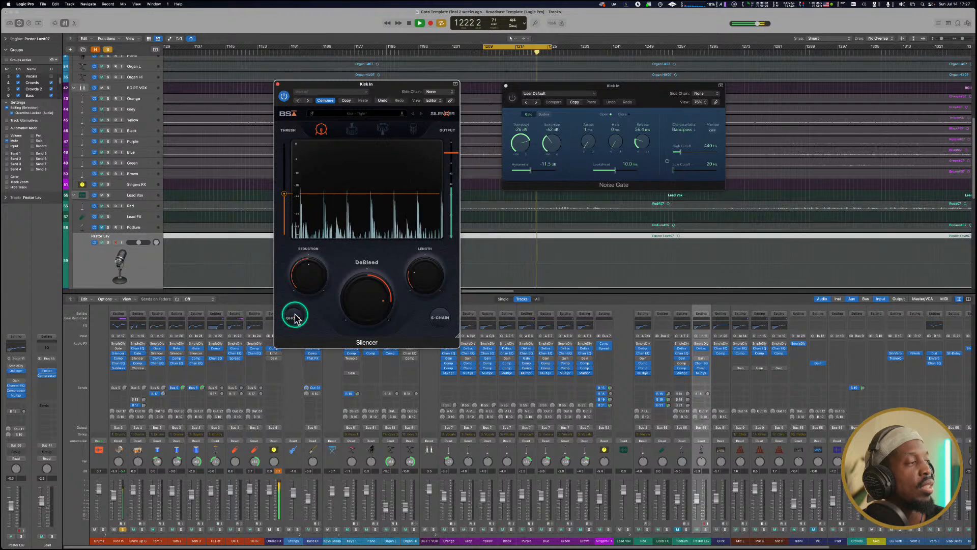
{"action": "left_click", "coordinate": [366, 284]}
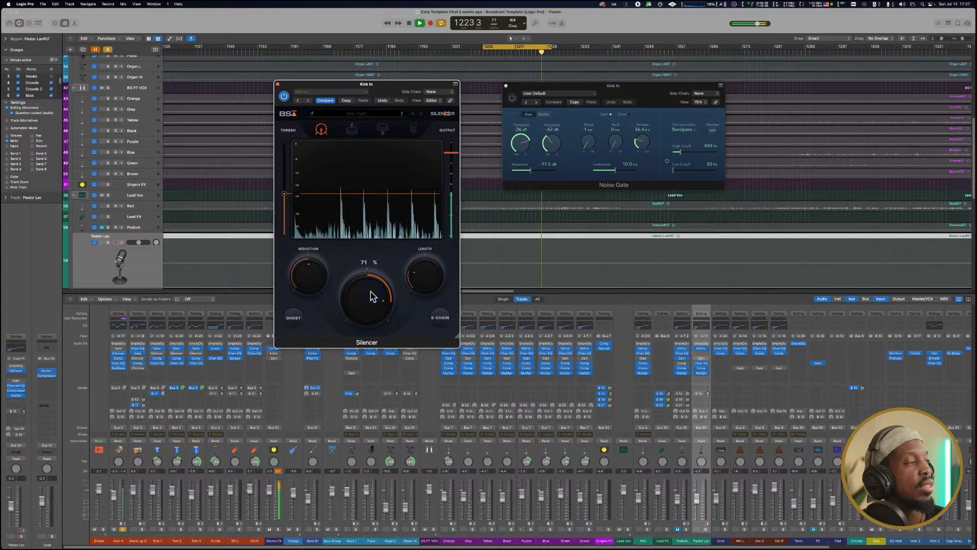
Switch Kick In from Silencer back to its noise gate and close both plug-in windows.
{"action": "left_click", "coordinate": [277, 84]}
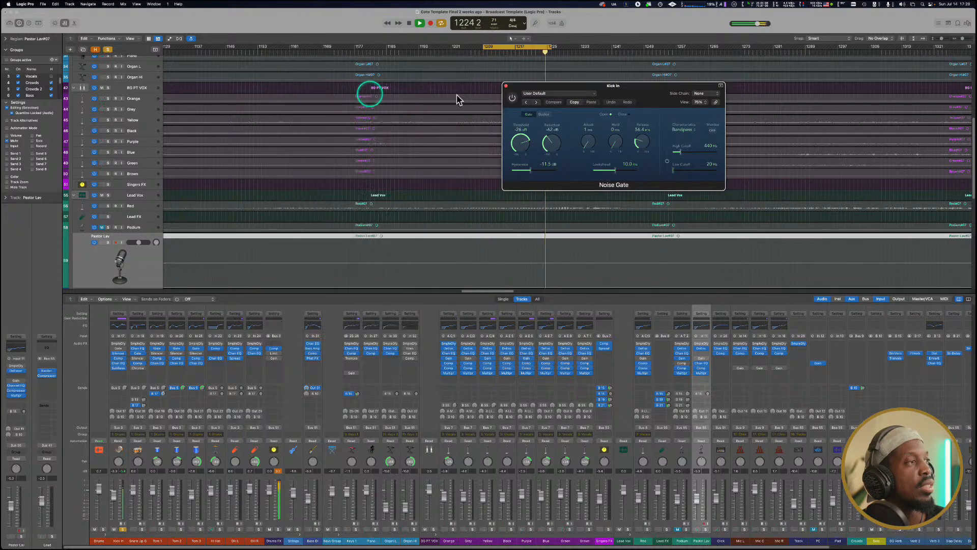
{"action": "left_click", "coordinate": [511, 98]}
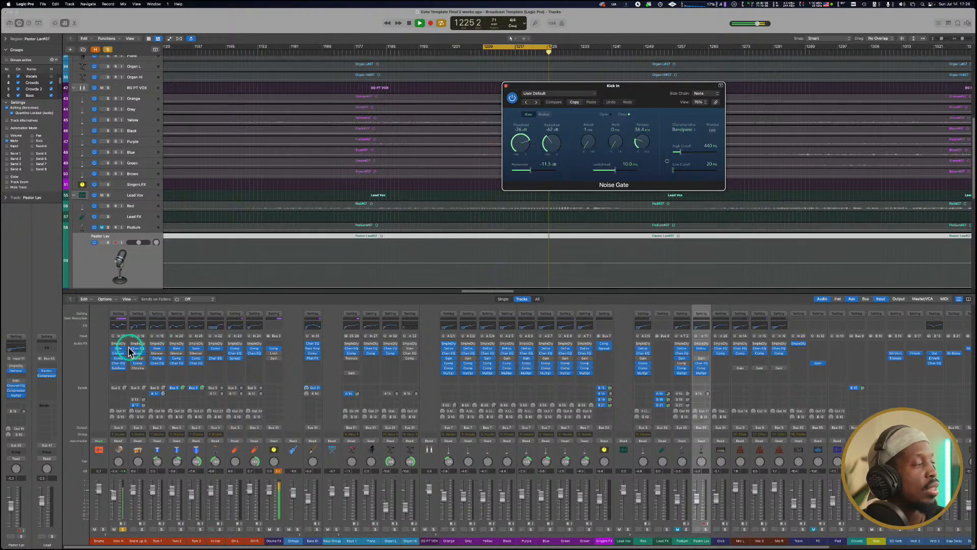
{"action": "left_click", "coordinate": [113, 354]}
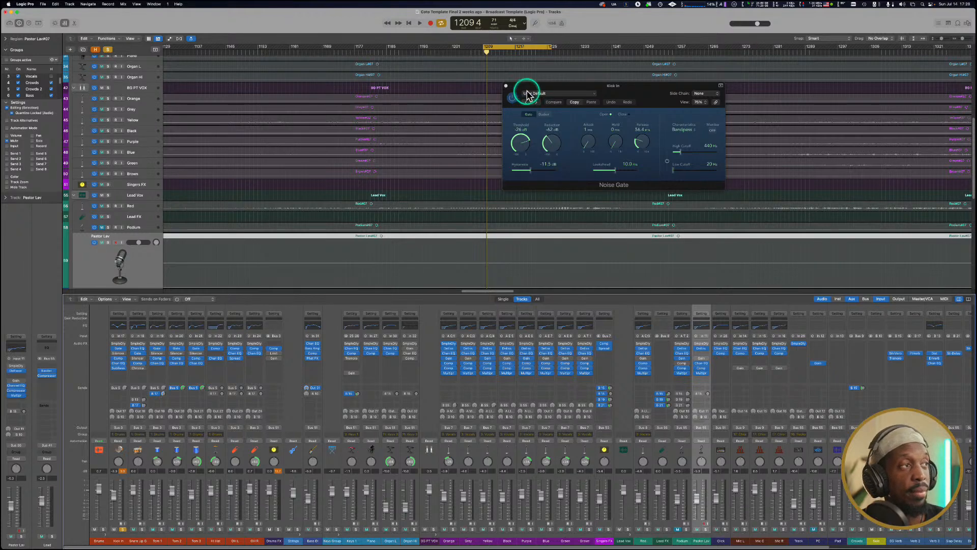
{"action": "left_click_drag", "start_coordinate": [527, 85], "coordinate": [398, 154]}
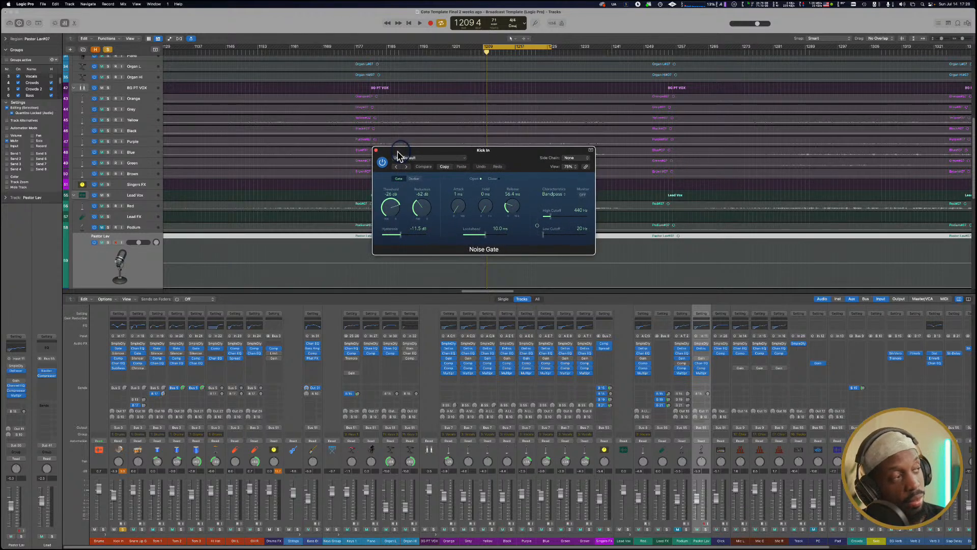
{"action": "left_click_drag", "start_coordinate": [398, 151], "coordinate": [397, 153]}
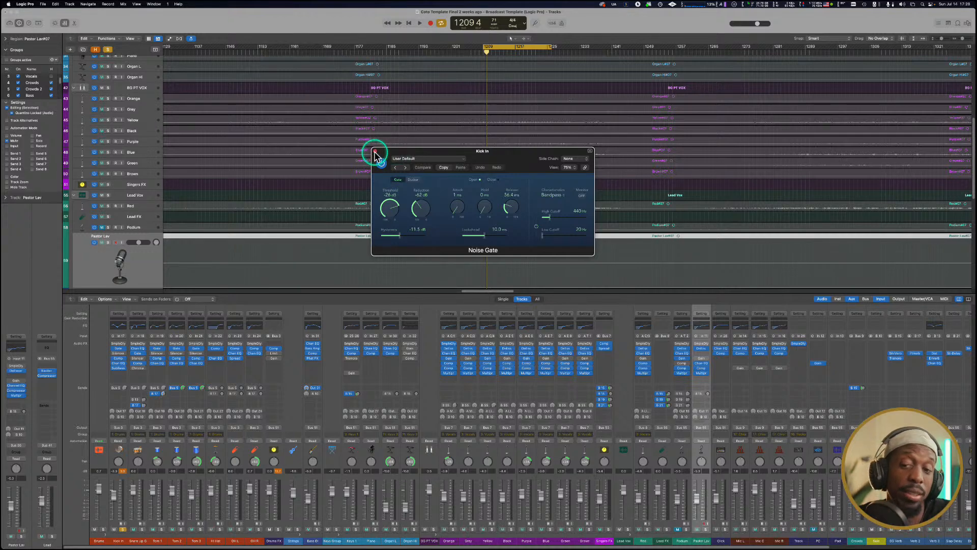
{"action": "left_click", "coordinate": [375, 152]}
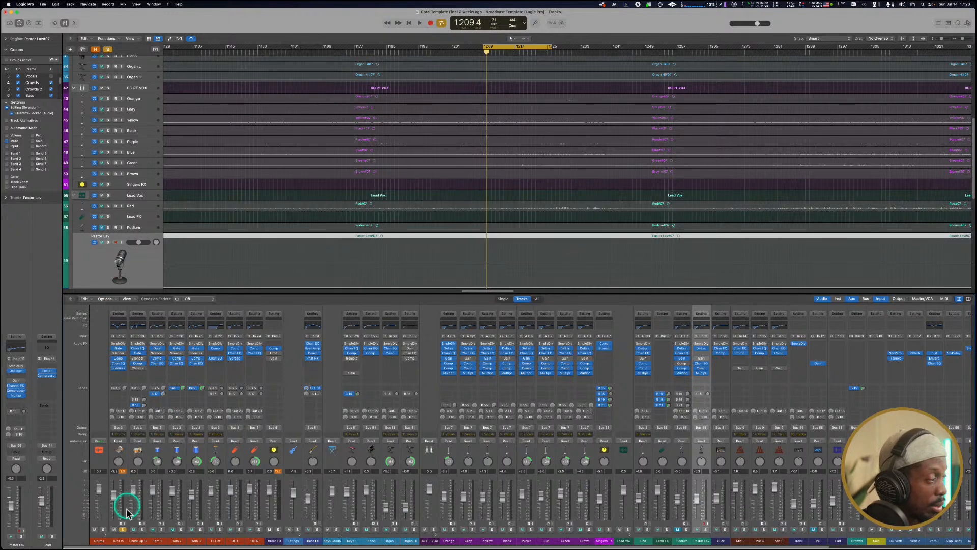
Move the solo from Kick In to the Snare Up channel and play the cycle range.
{"action": "left_click", "coordinate": [122, 529]}
{"action": "key", "text": "space"}
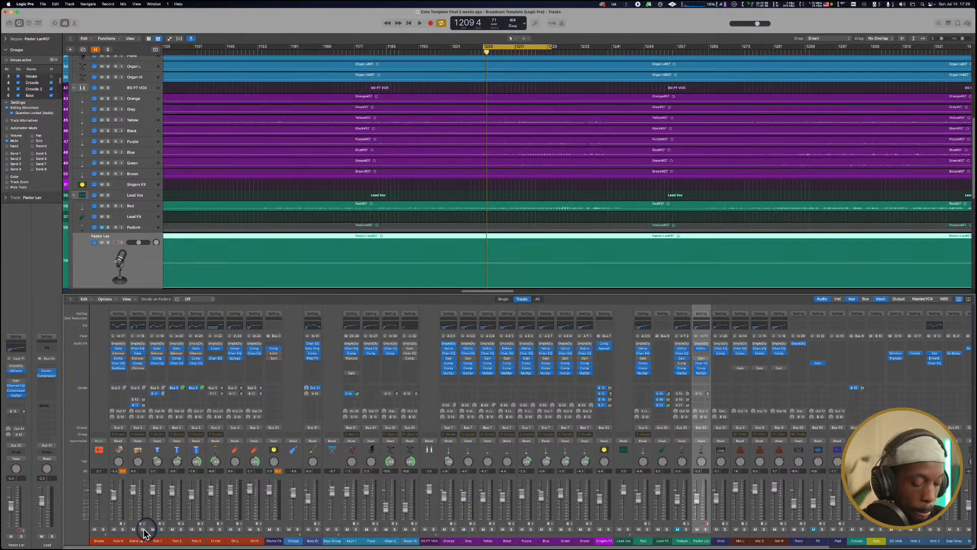
{"action": "left_click", "coordinate": [142, 529]}
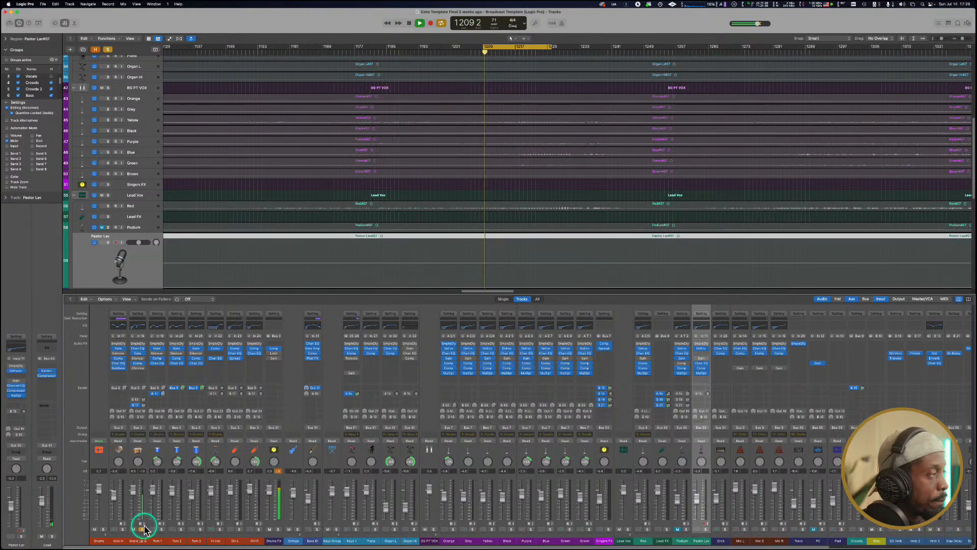
Open Silencer and the noise gate on Snare Up side by side, bypass the gate, and stop playback.
{"action": "left_click", "coordinate": [138, 354]}
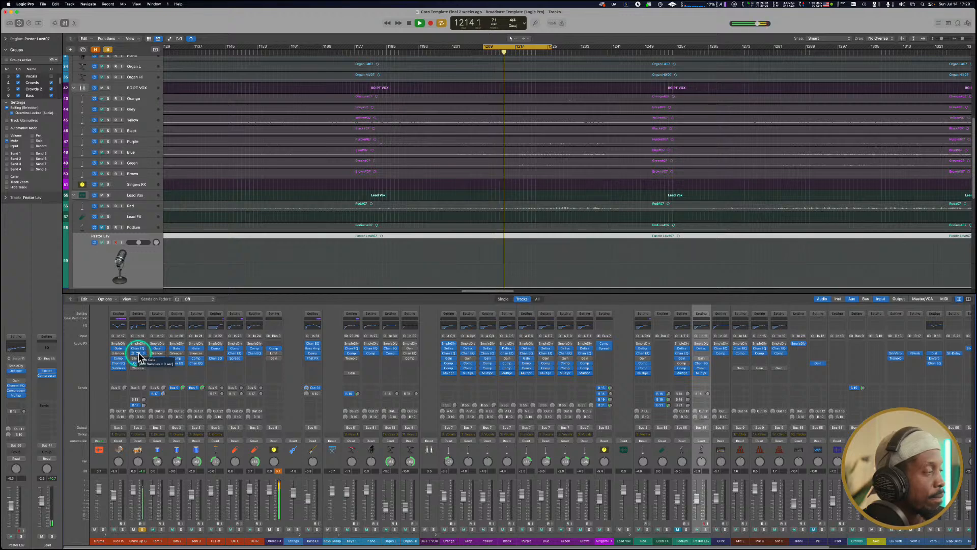
{"action": "left_click", "coordinate": [139, 355]}
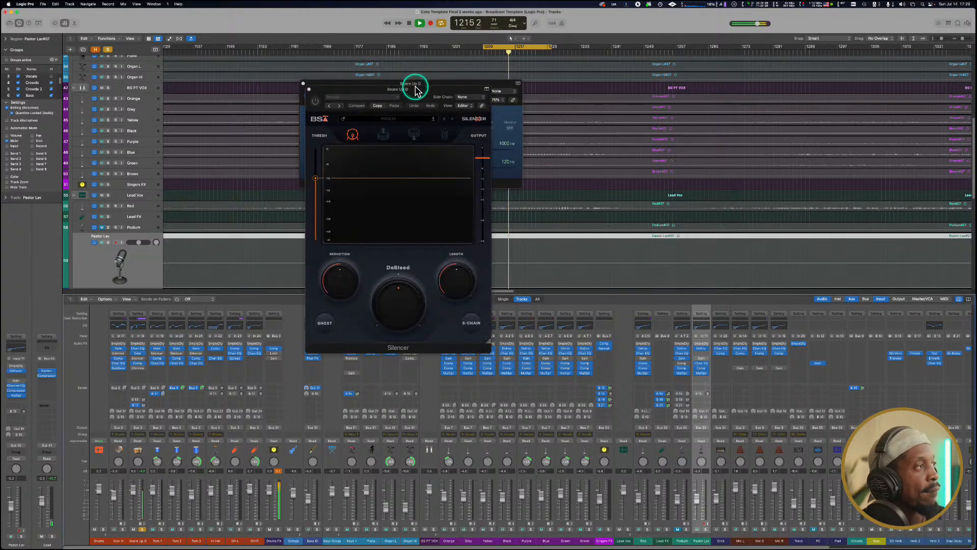
{"action": "left_click_drag", "start_coordinate": [415, 88], "coordinate": [322, 82]}
{"action": "left_click_drag", "start_coordinate": [447, 83], "coordinate": [552, 94]}
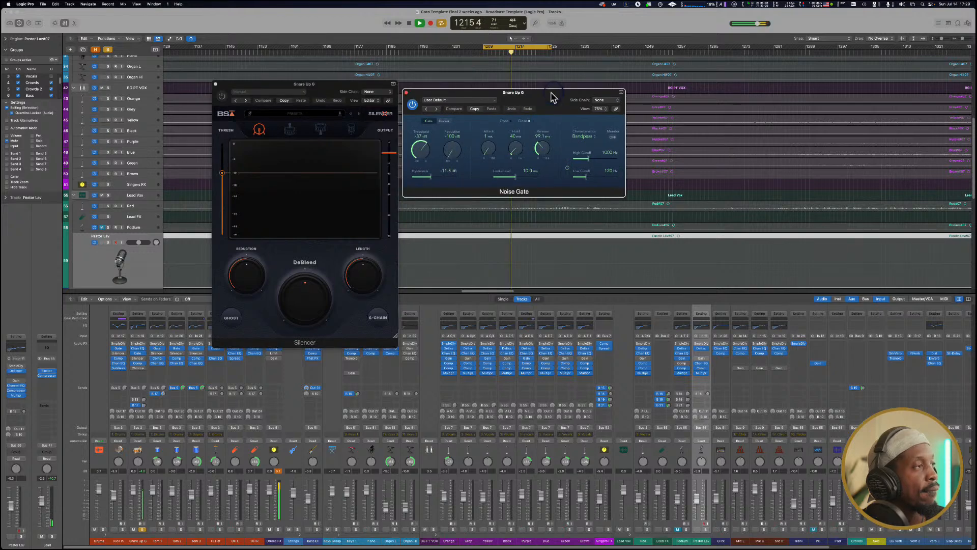
{"action": "left_click", "coordinate": [412, 106]}
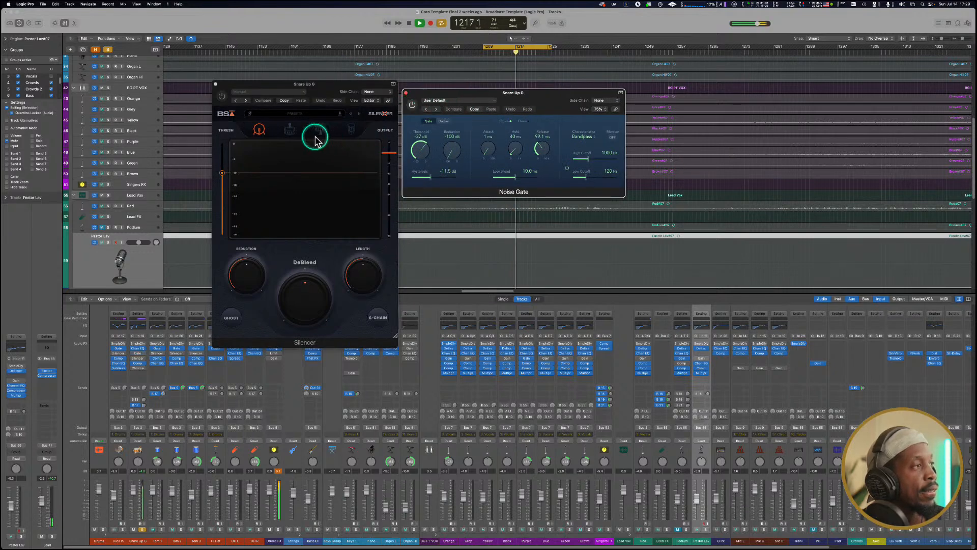
{"action": "key", "text": "space"}
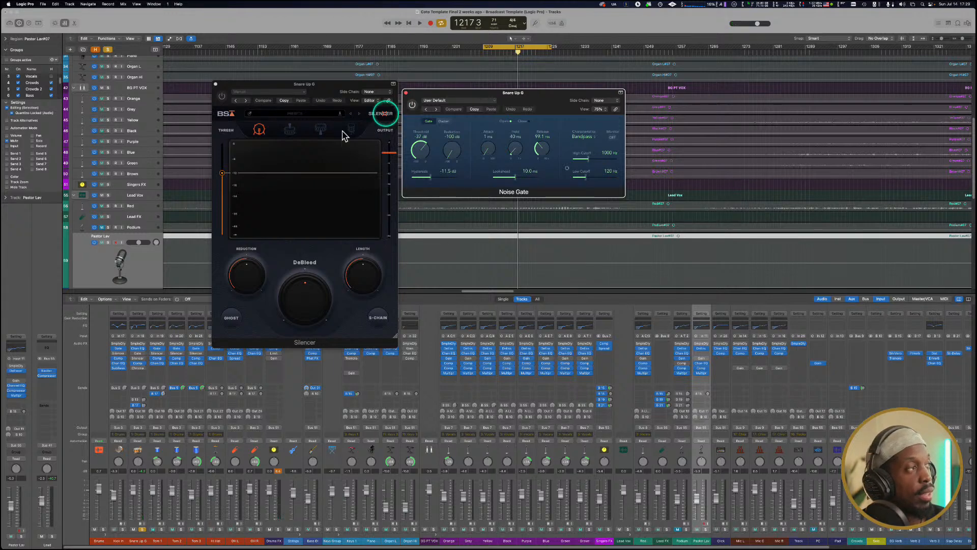
Set Silencer's drum mode to snare on Snare Up, replay the passage, and compare Silencer on and off.
{"action": "left_click", "coordinate": [293, 132]}
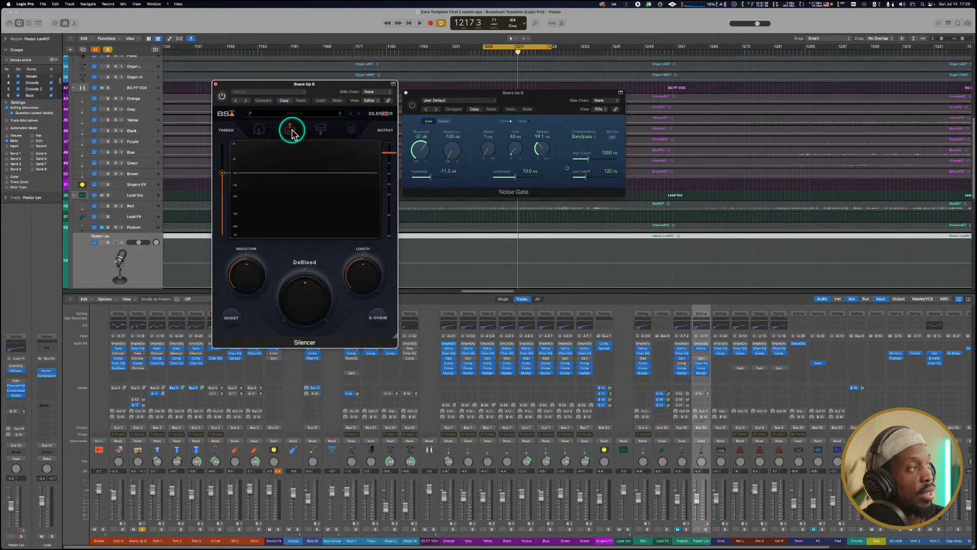
{"action": "key", "text": "space"}
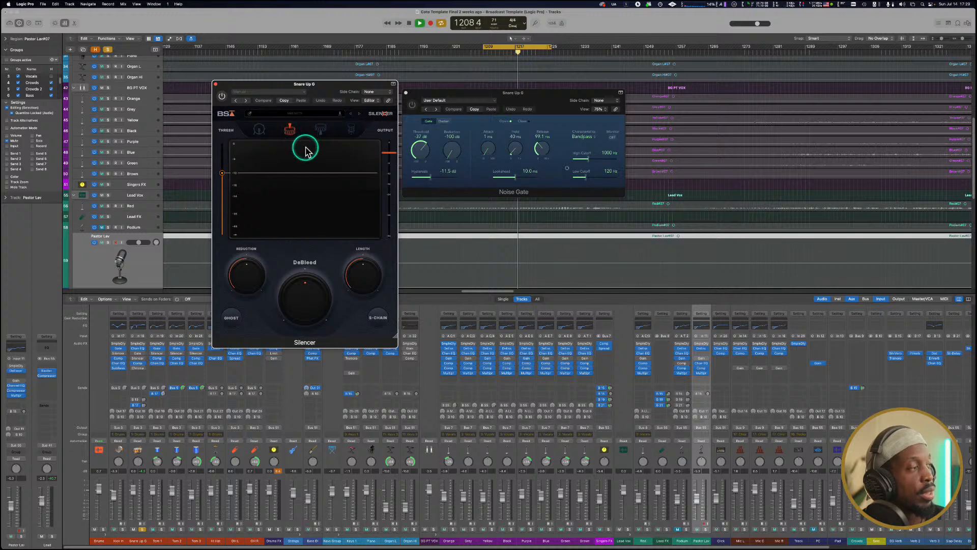
{"action": "left_click", "coordinate": [221, 97]}
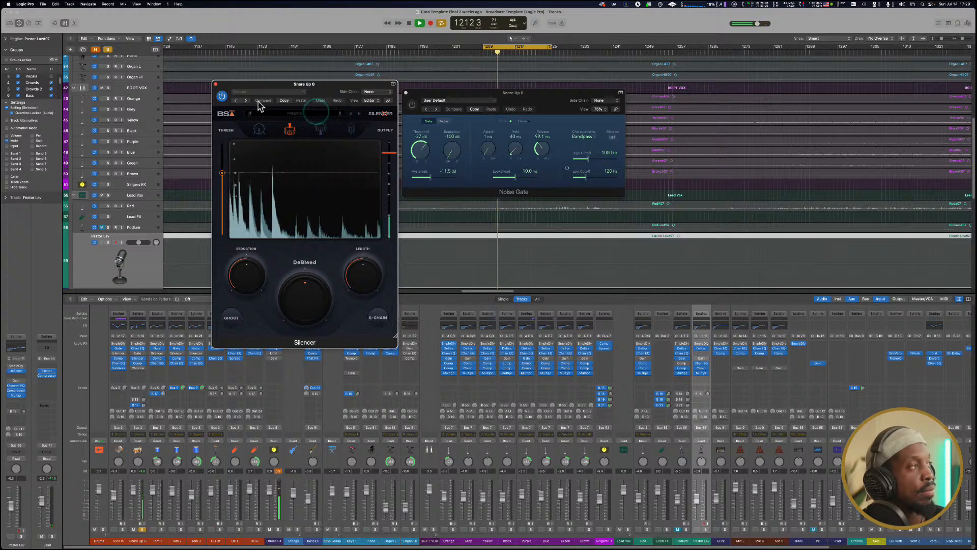
{"action": "left_click", "coordinate": [222, 96]}
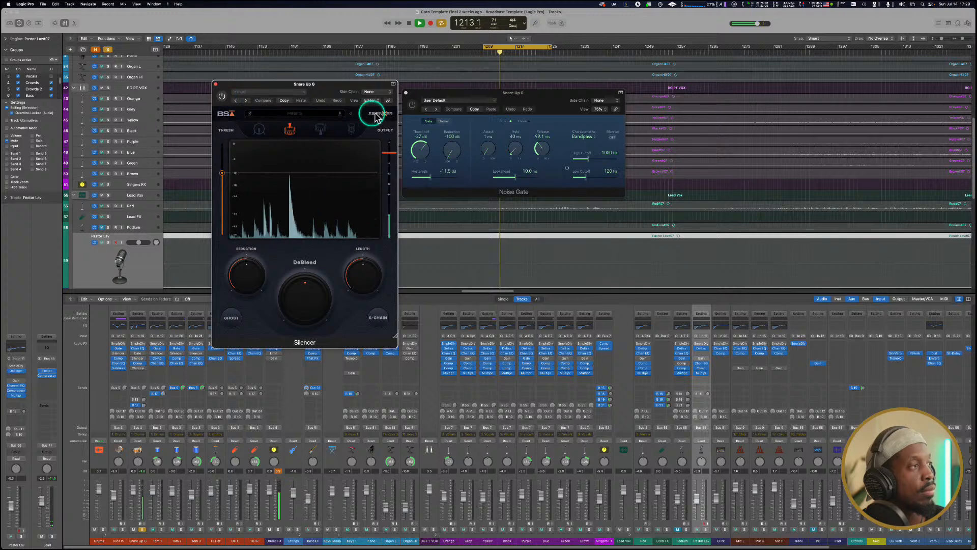
Alternate between the noise gate and Silencer on Snare Up during playback, ending with Silencer enabled and the gate bypassed.
{"action": "left_click", "coordinate": [412, 105]}
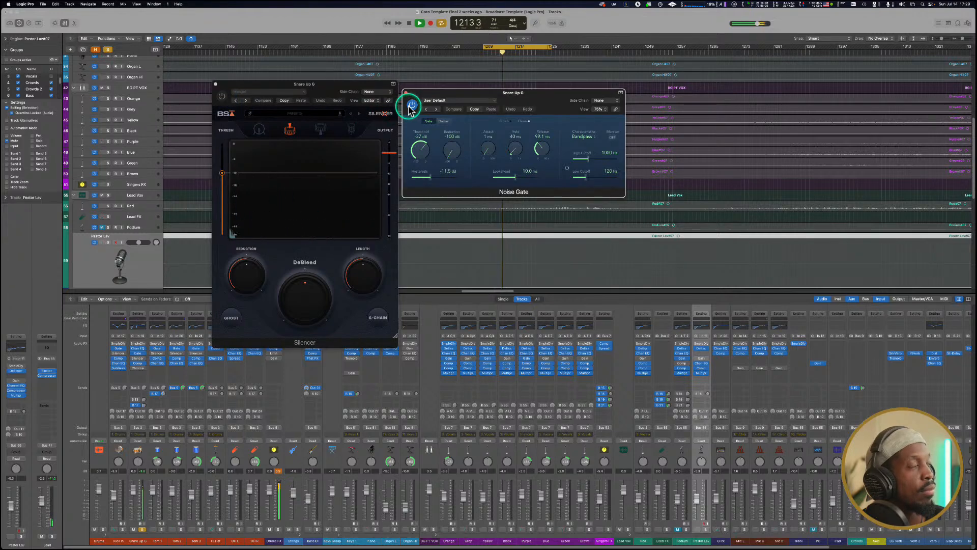
{"action": "left_click", "coordinate": [412, 106]}
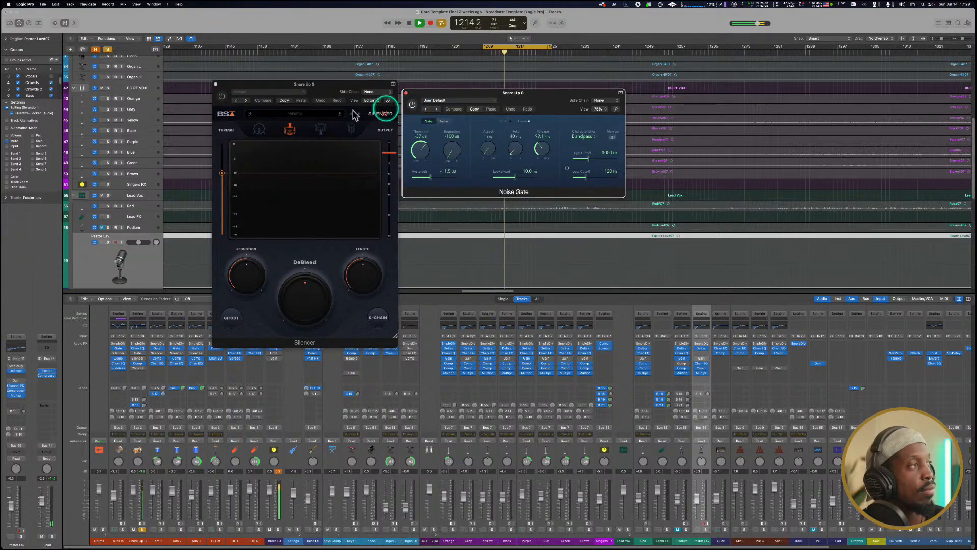
{"action": "left_click", "coordinate": [223, 96]}
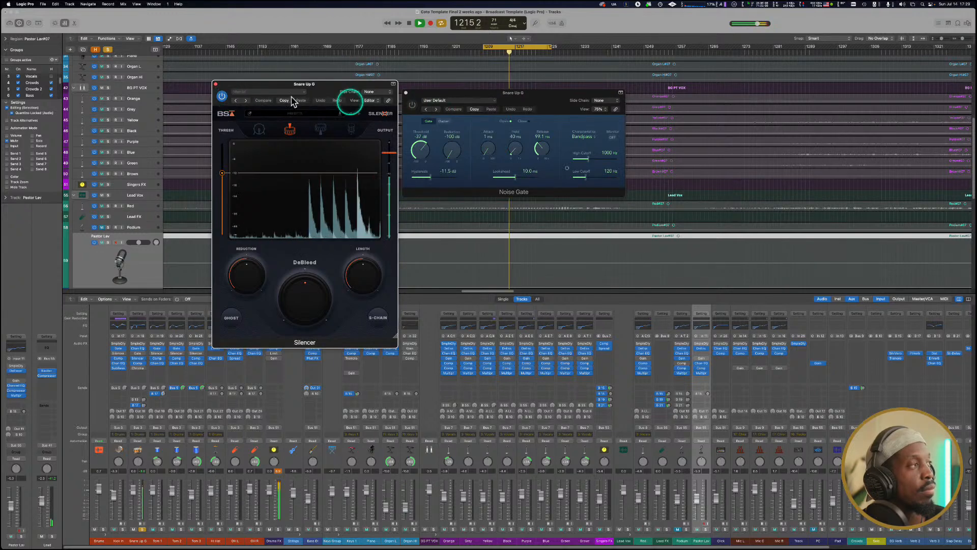
{"action": "left_click", "coordinate": [223, 96]}
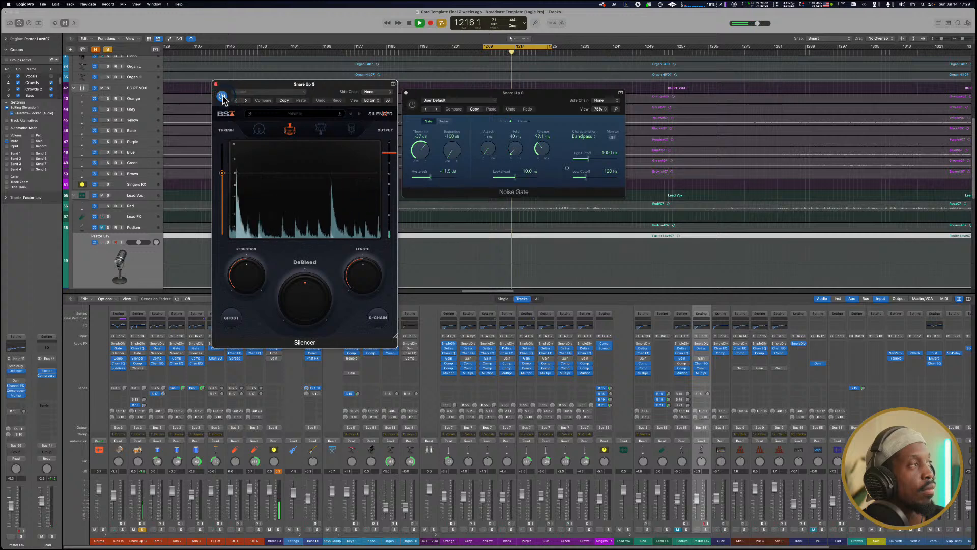
{"action": "left_click", "coordinate": [411, 105]}
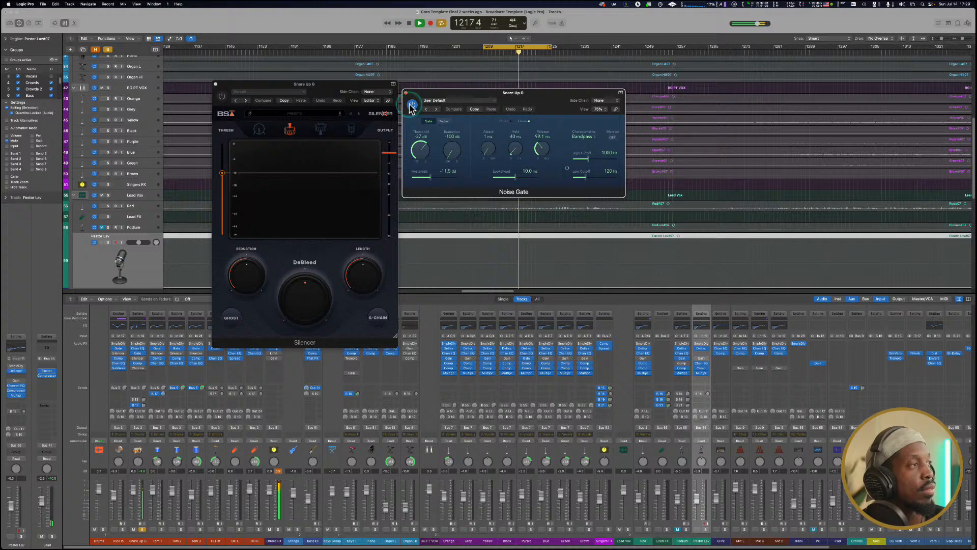
{"action": "left_click", "coordinate": [411, 106]}
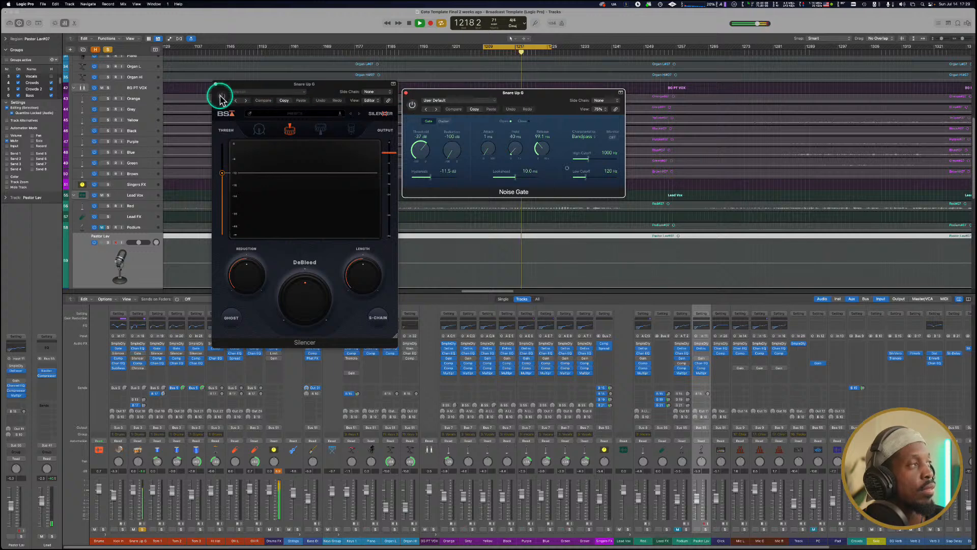
{"action": "left_click", "coordinate": [221, 97]}
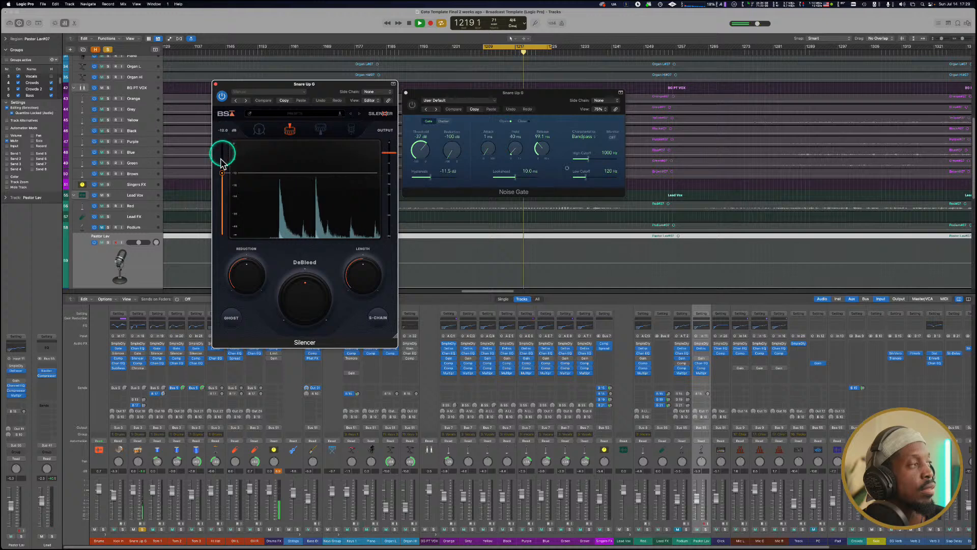
Audition Silencer's snare top factory presets on Snare Up and load Snare Top - Cleaner.
{"action": "left_click", "coordinate": [298, 114]}
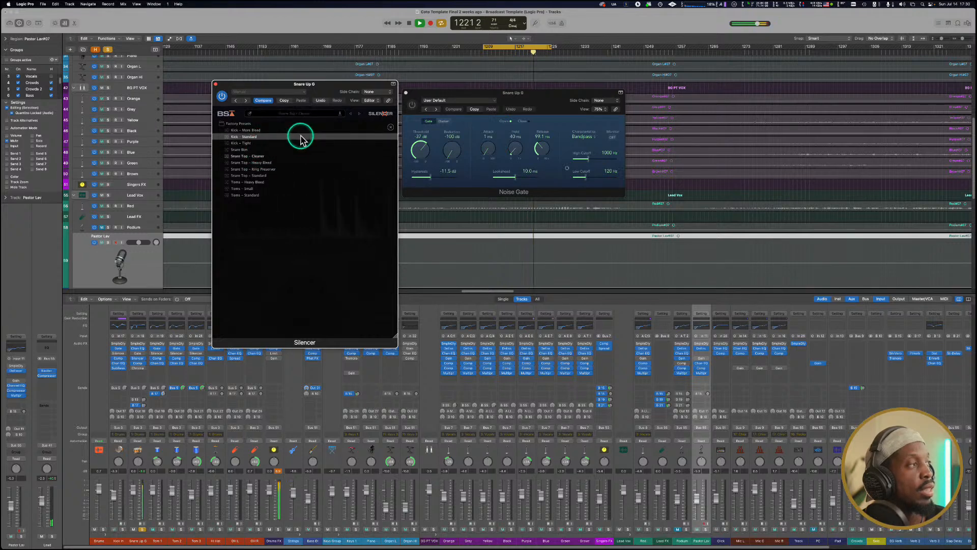
{"action": "left_click", "coordinate": [274, 164]}
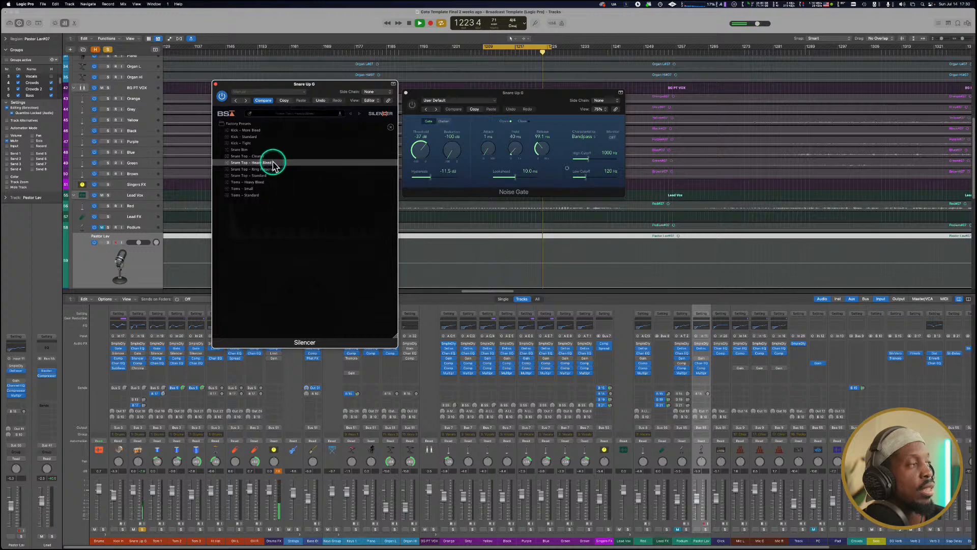
{"action": "left_click", "coordinate": [274, 171]}
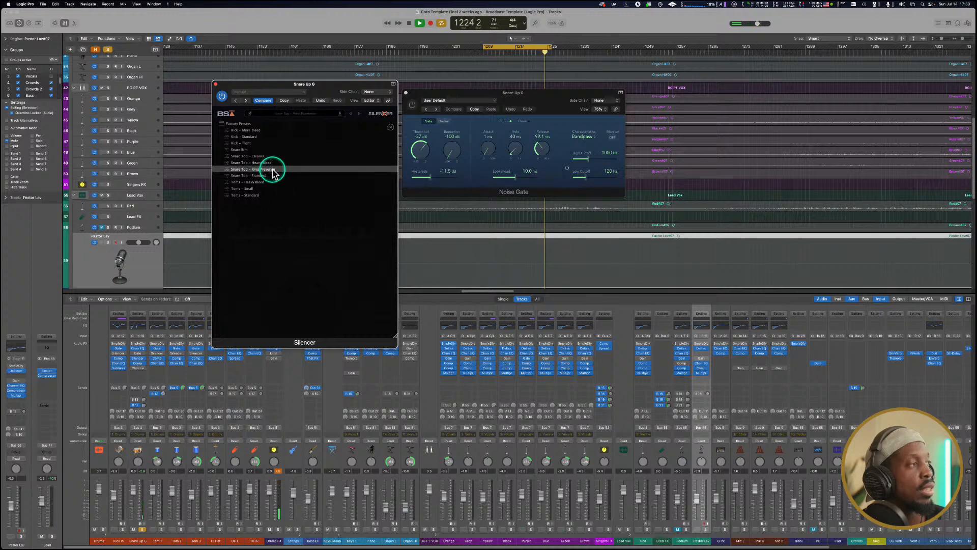
{"action": "left_click", "coordinate": [268, 157]}
{"action": "left_click", "coordinate": [270, 158]}
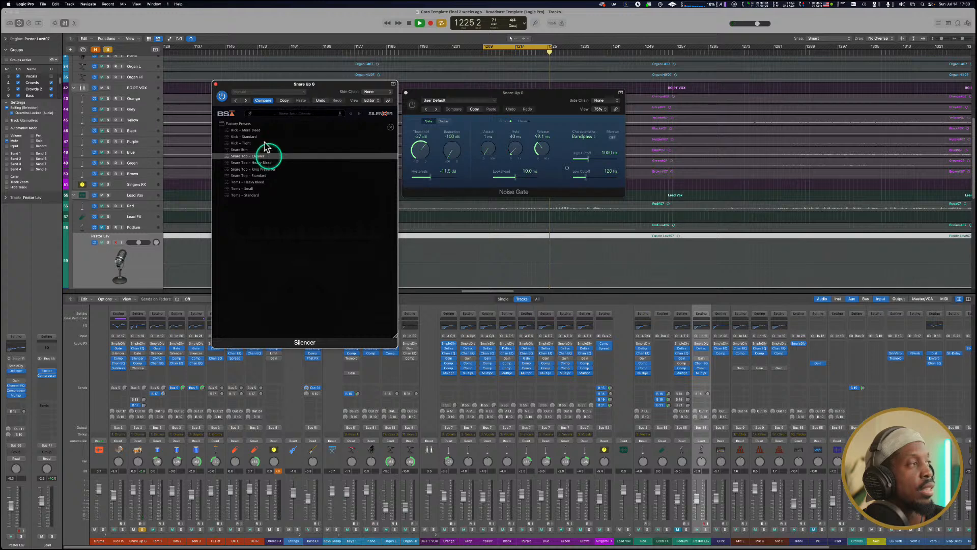
{"action": "left_click", "coordinate": [269, 111]}
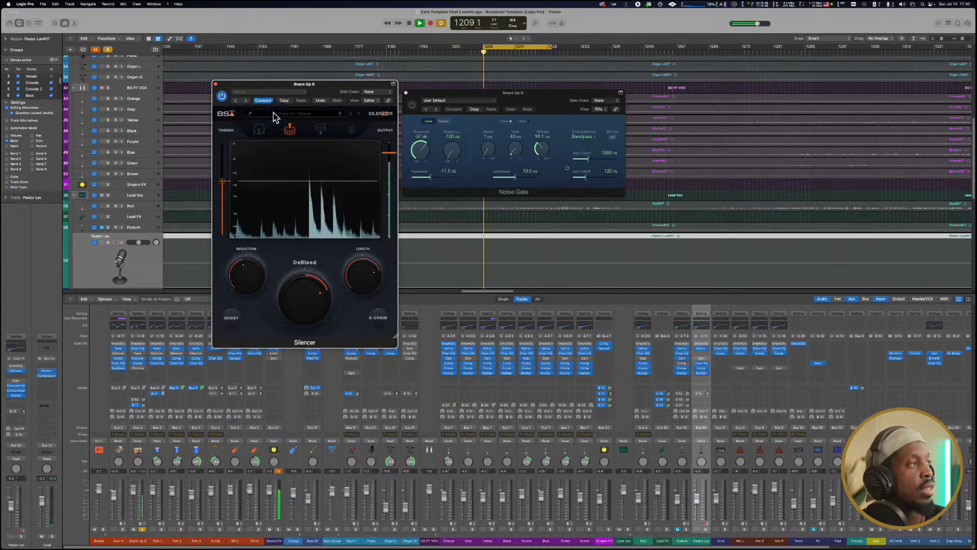
Lower Silencer's threshold on Snare Up to about -31 dB while listening, and stop playback.
{"action": "left_click", "coordinate": [221, 181]}
{"action": "left_click_drag", "start_coordinate": [220, 181], "coordinate": [220, 186]}
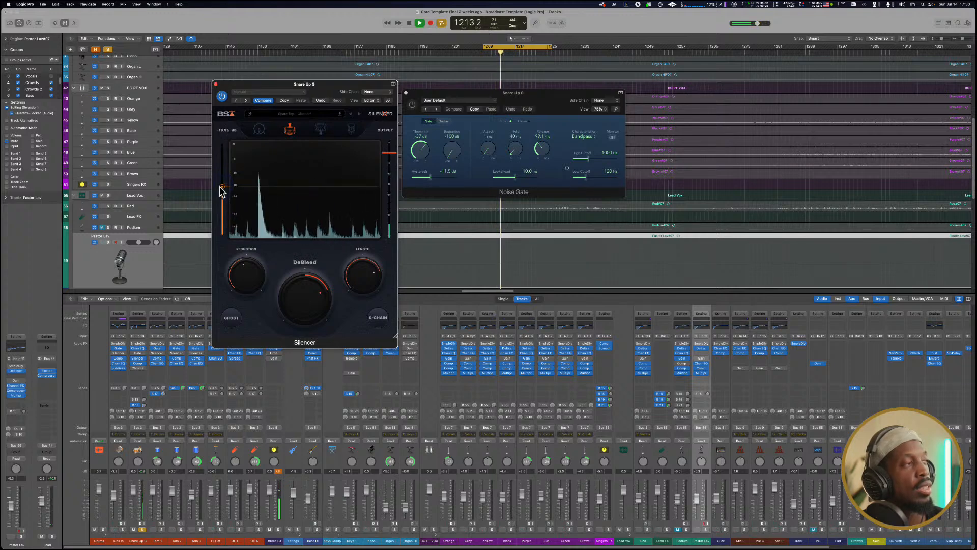
{"action": "left_click_drag", "start_coordinate": [220, 186], "coordinate": [220, 184]}
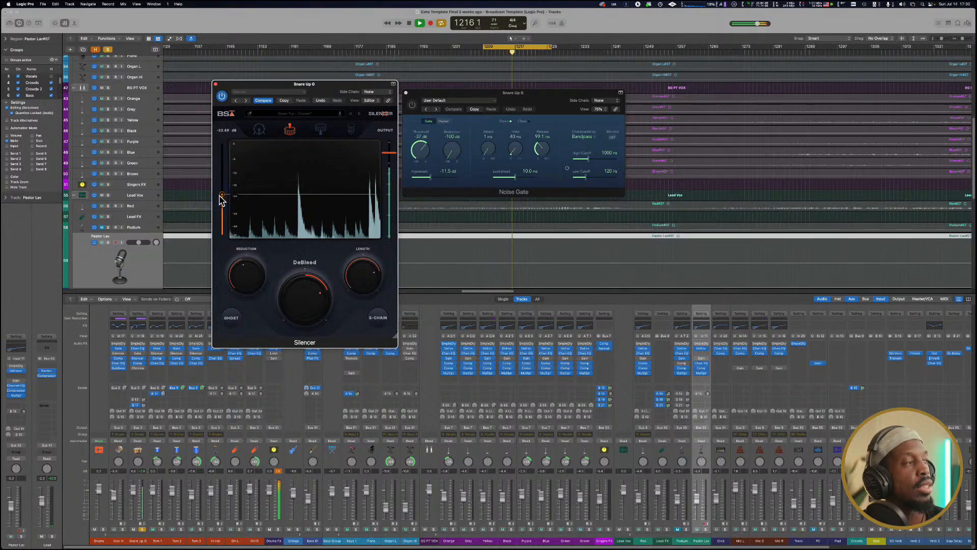
{"action": "left_click_drag", "start_coordinate": [219, 195], "coordinate": [218, 227]}
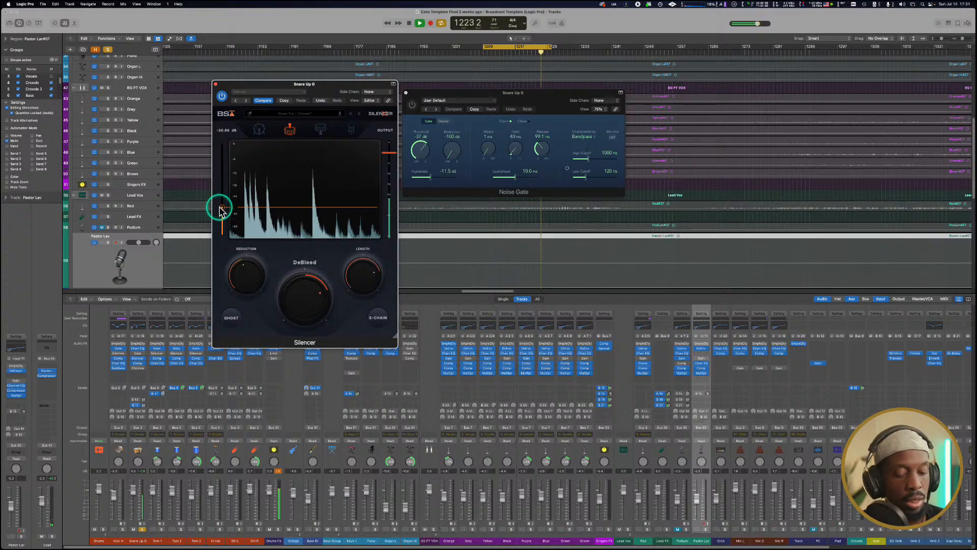
{"action": "key", "text": "space"}
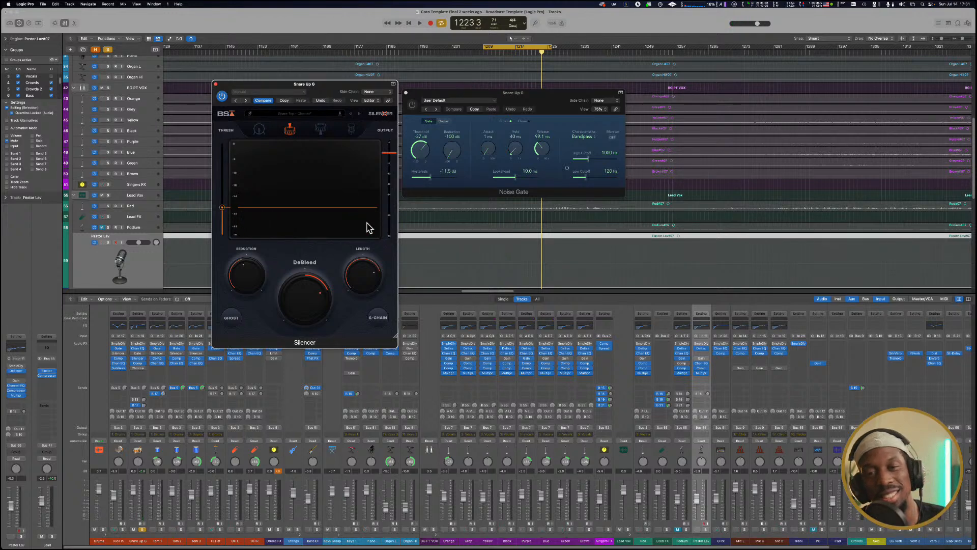
Replay the passage with Silencer bypassed, compare it with the noise gate, and re-enable Silencer with the gate off.
{"action": "left_click", "coordinate": [222, 96]}
{"action": "key", "text": "space"}
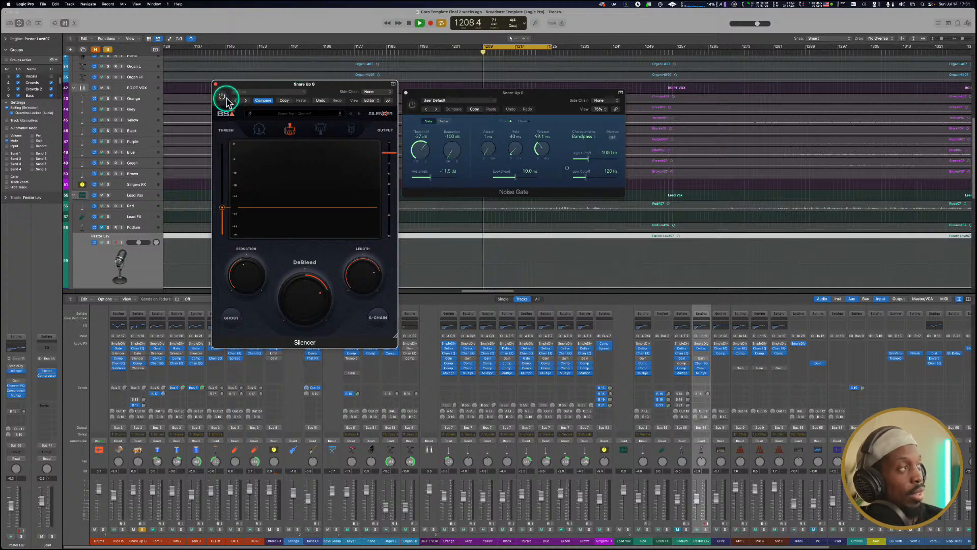
{"action": "left_click", "coordinate": [223, 97]}
{"action": "left_click", "coordinate": [223, 97]}
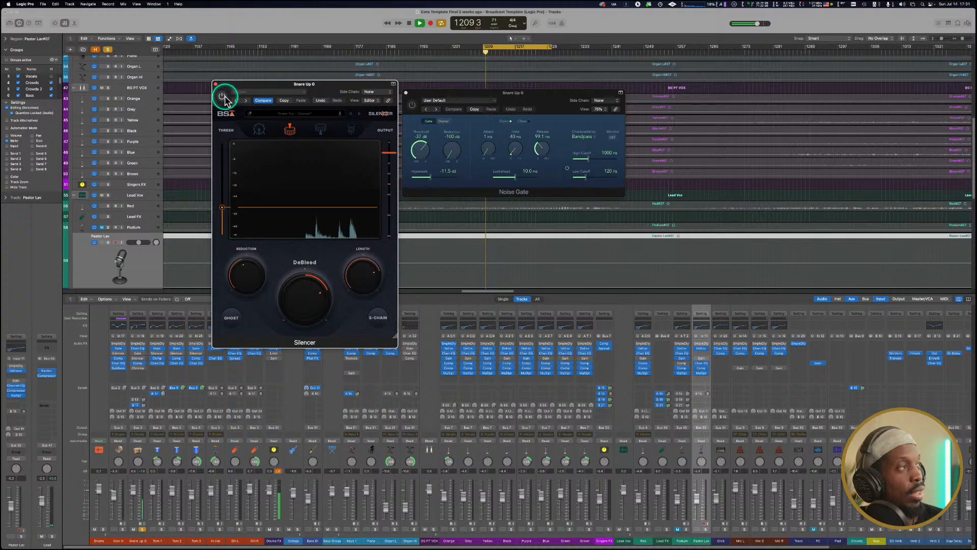
{"action": "left_click", "coordinate": [412, 105]}
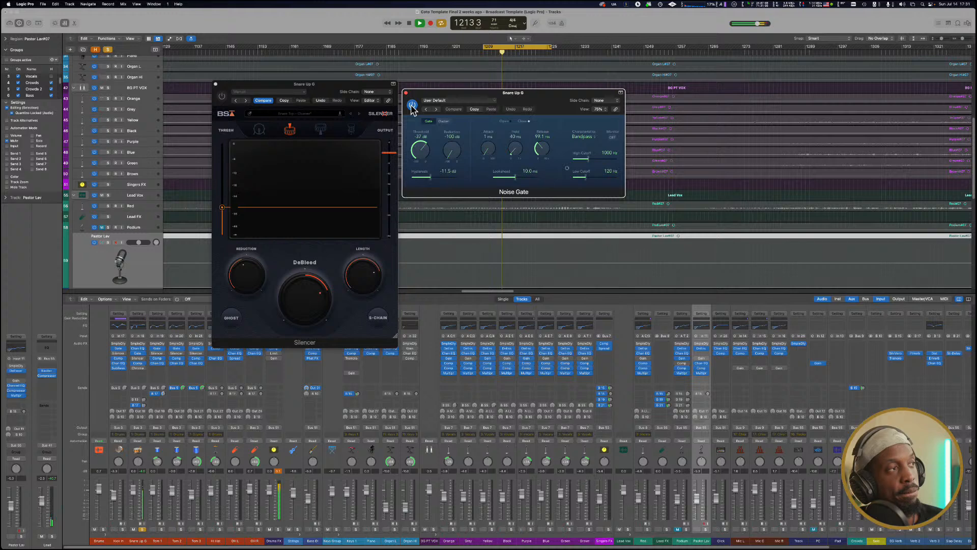
{"action": "left_click", "coordinate": [412, 106]}
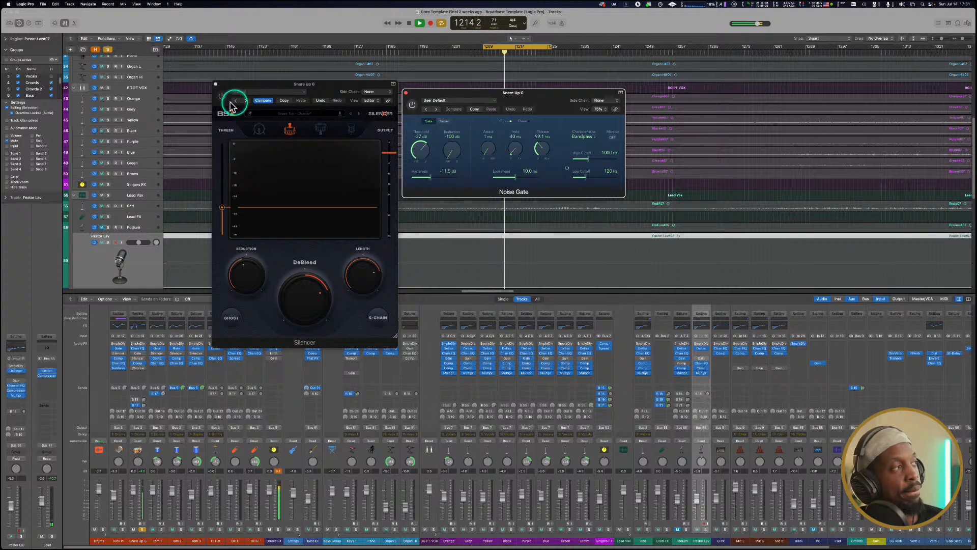
{"action": "left_click", "coordinate": [222, 97]}
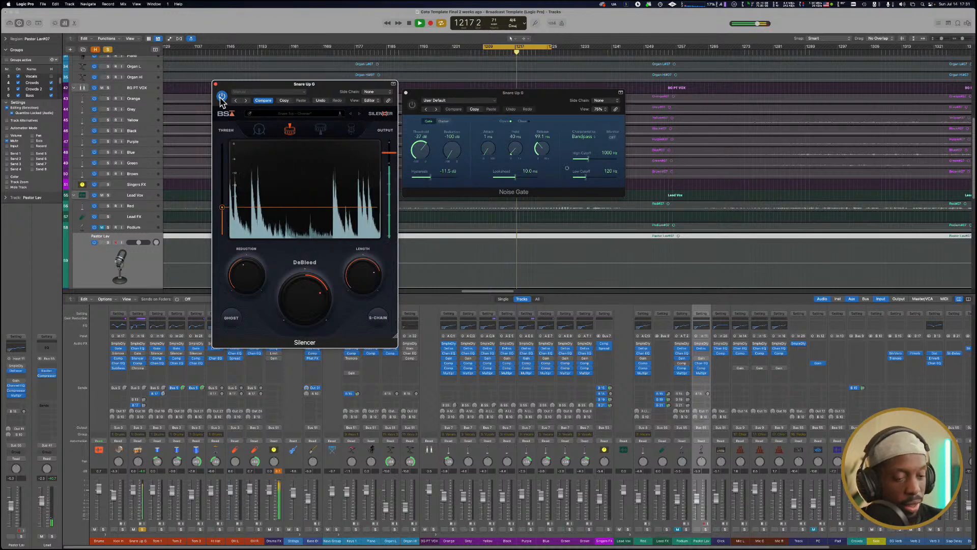
Audition Silencer's Ghost option on and off, try DeBleed at 69 %, and return it to 50 %.
{"action": "left_click", "coordinate": [230, 321]}
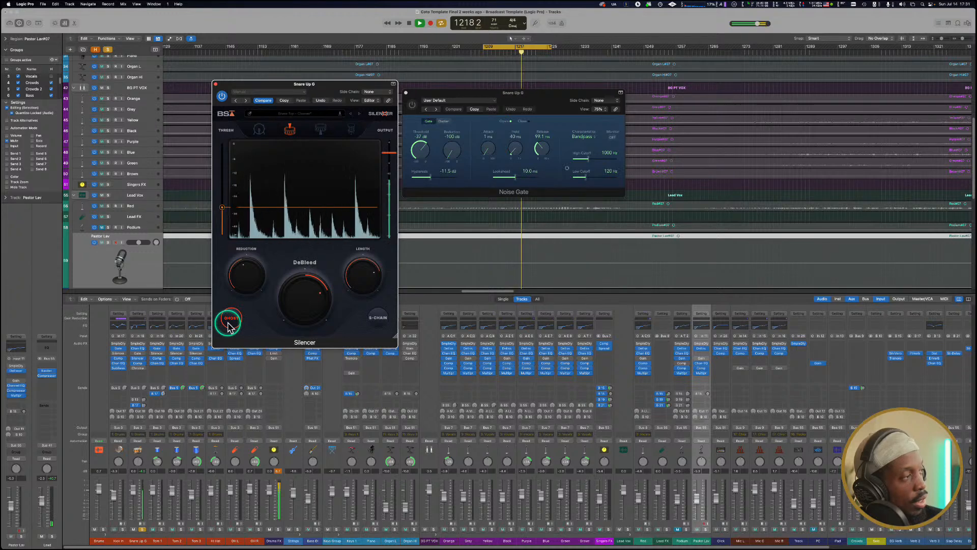
{"action": "left_click", "coordinate": [229, 326]}
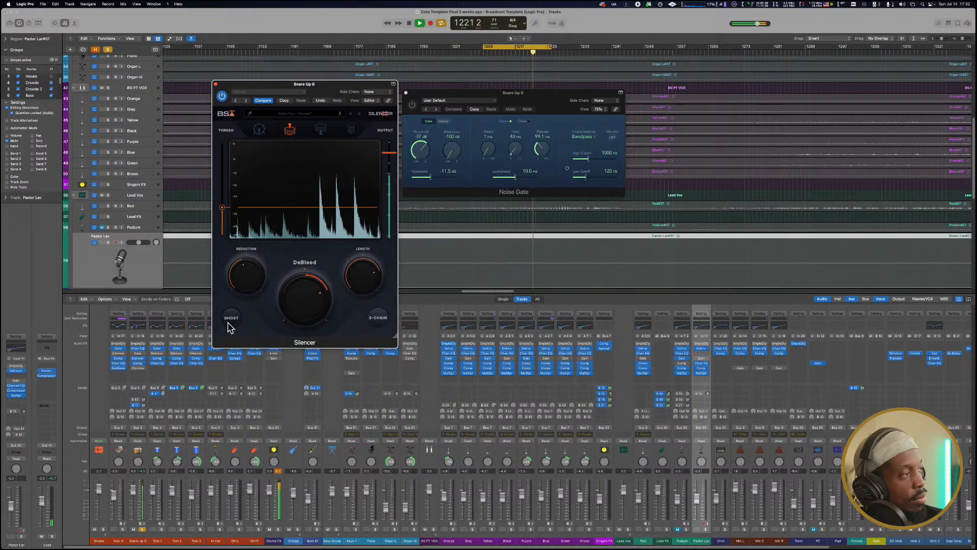
{"action": "mouse_move", "coordinate": [295, 290]}
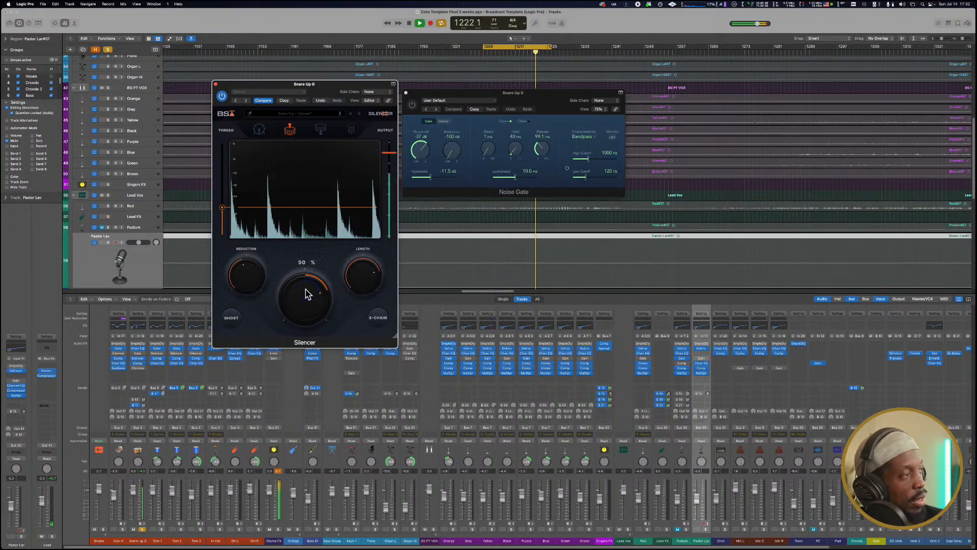
{"action": "left_click_drag", "start_coordinate": [308, 294], "coordinate": [307, 289]}
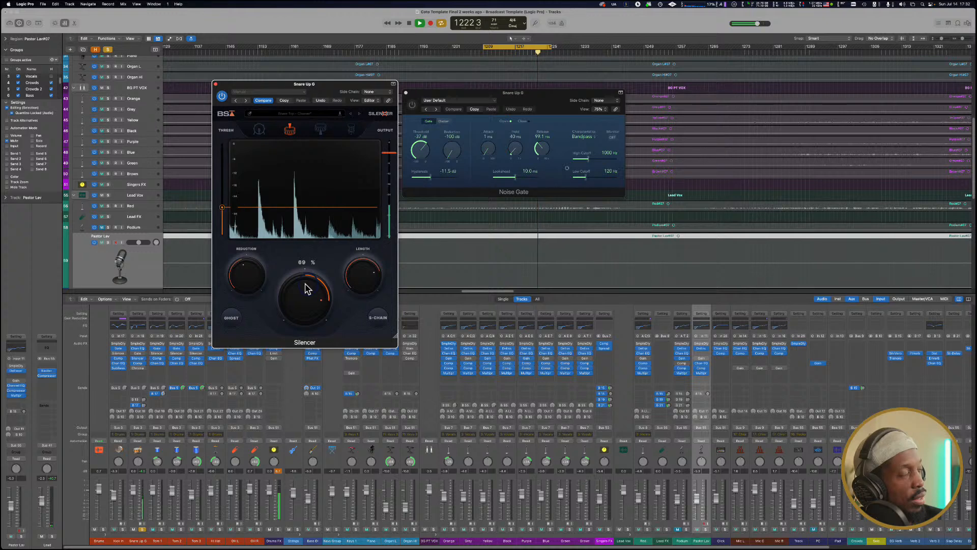
{"action": "left_click_drag", "start_coordinate": [307, 289], "coordinate": [306, 293]}
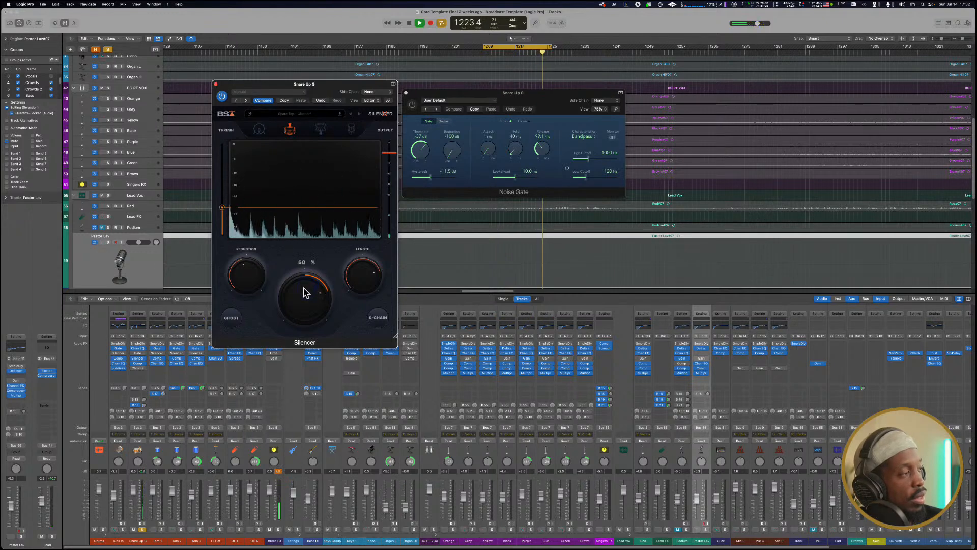
Stop playback and close the Silencer and noise gate windows of Snare Up.
{"action": "key", "text": "space"}
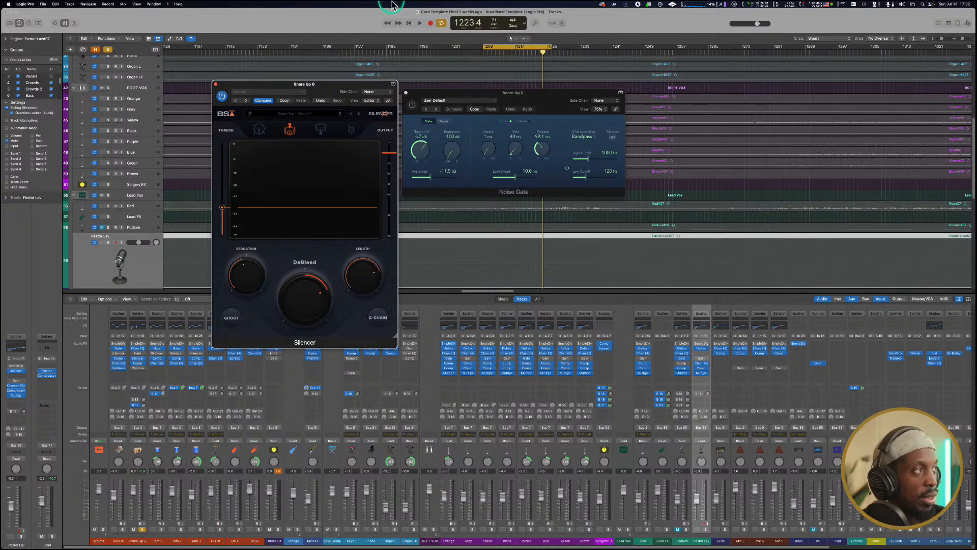
{"action": "left_click", "coordinate": [216, 85]}
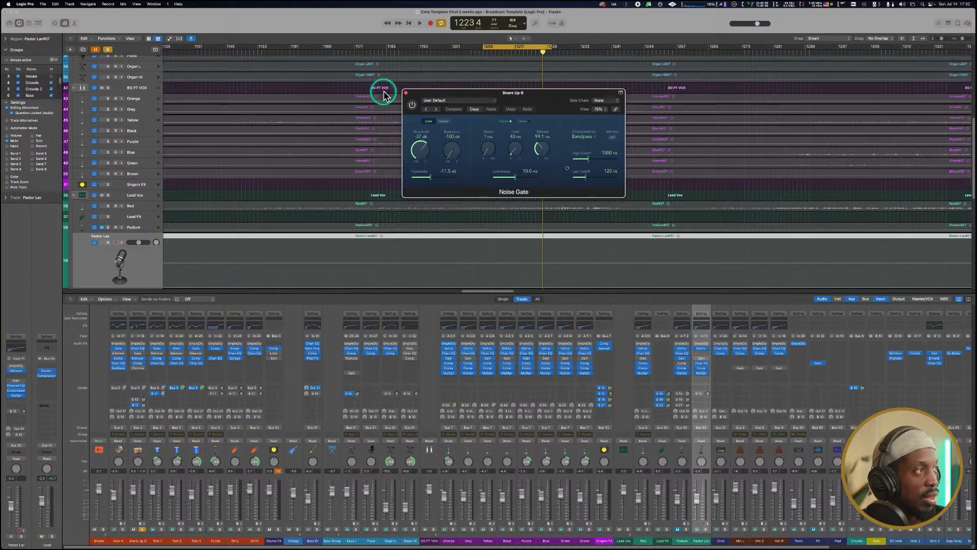
{"action": "left_click", "coordinate": [405, 94]}
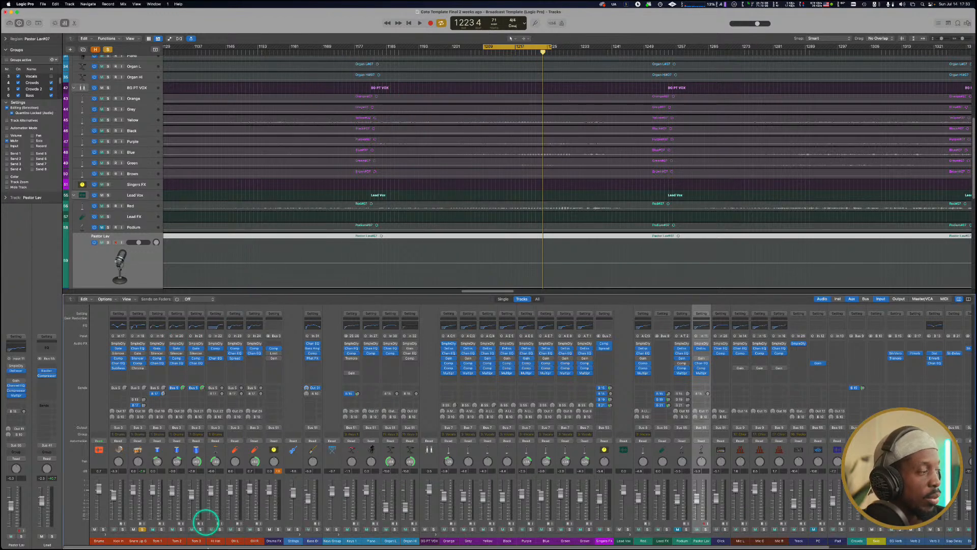
Move the solo from Snare Up to the Tom 1, Tom 2 and Tom 3 channels and play the cycle range.
{"action": "left_click", "coordinate": [143, 530]}
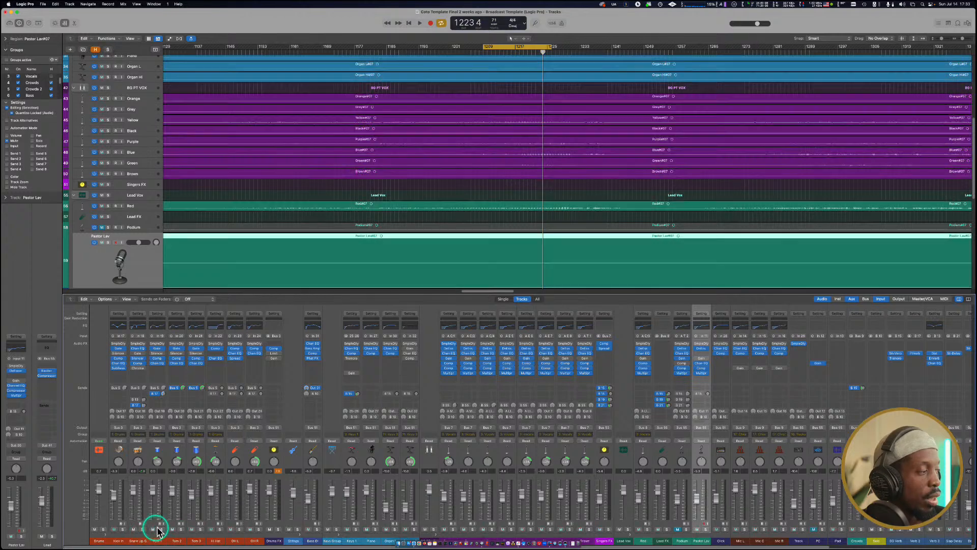
{"action": "left_click", "coordinate": [162, 530]}
{"action": "left_click", "coordinate": [181, 530]}
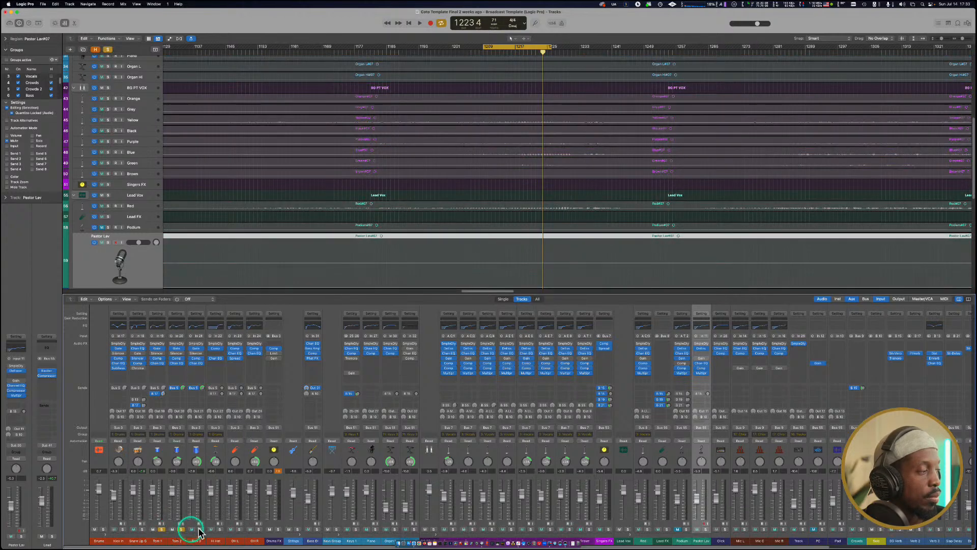
{"action": "key", "text": "space"}
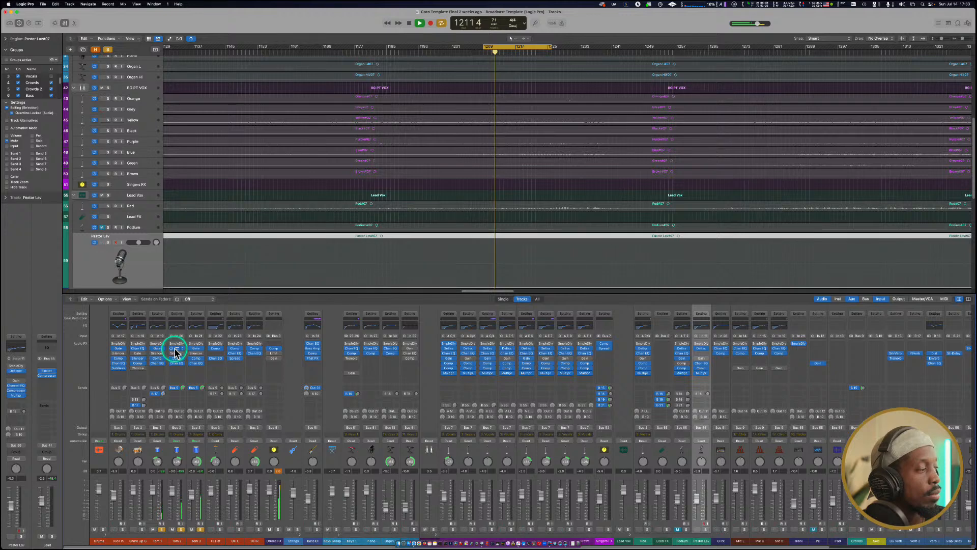
Open the noise gates on Tom 1 and Tom 2, and stop playback.
{"action": "left_click", "coordinate": [158, 349]}
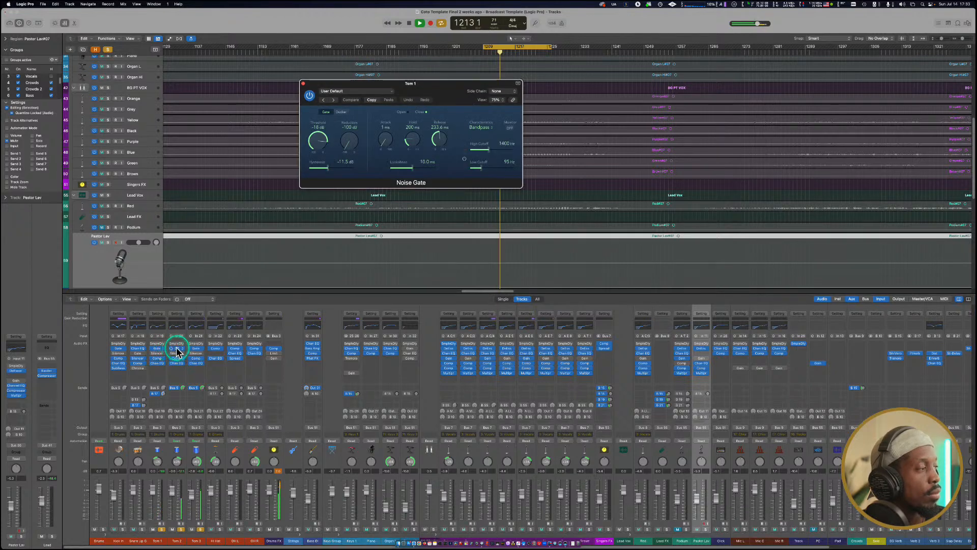
{"action": "left_click", "coordinate": [176, 349]}
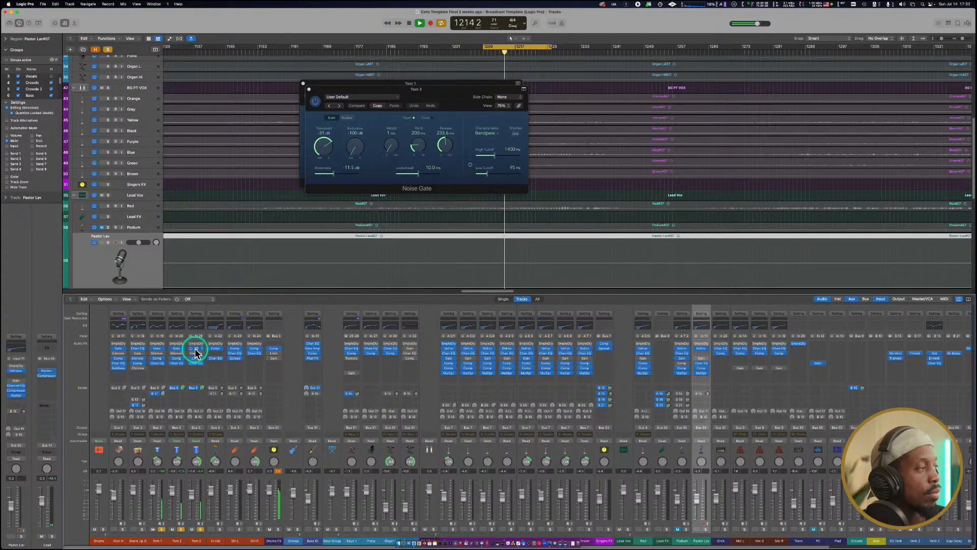
{"action": "key", "text": "space"}
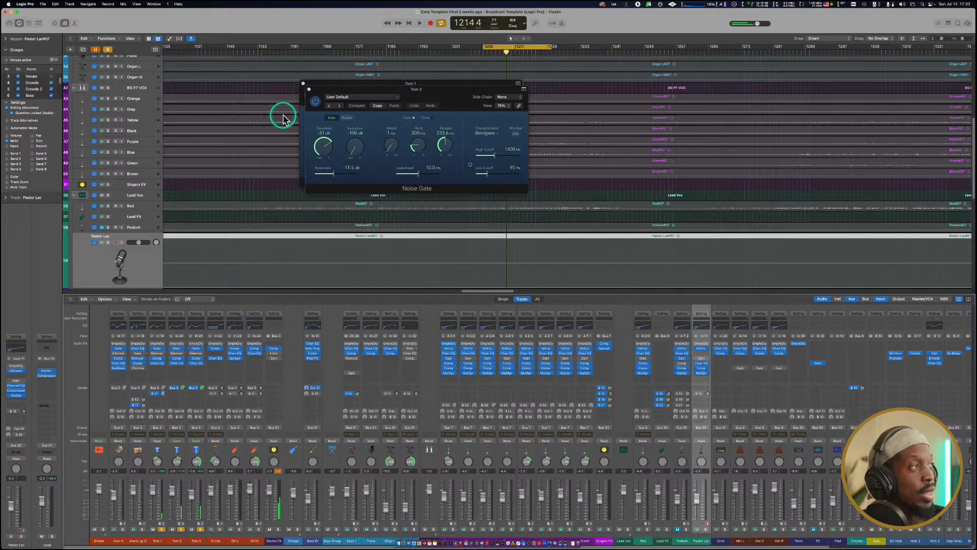
Close the noise gate windows of Tom 1 and Tom 2, and switch all three toms from their noise gates to Silencer.
{"action": "left_click", "coordinate": [309, 90]}
{"action": "left_click", "coordinate": [303, 84]}
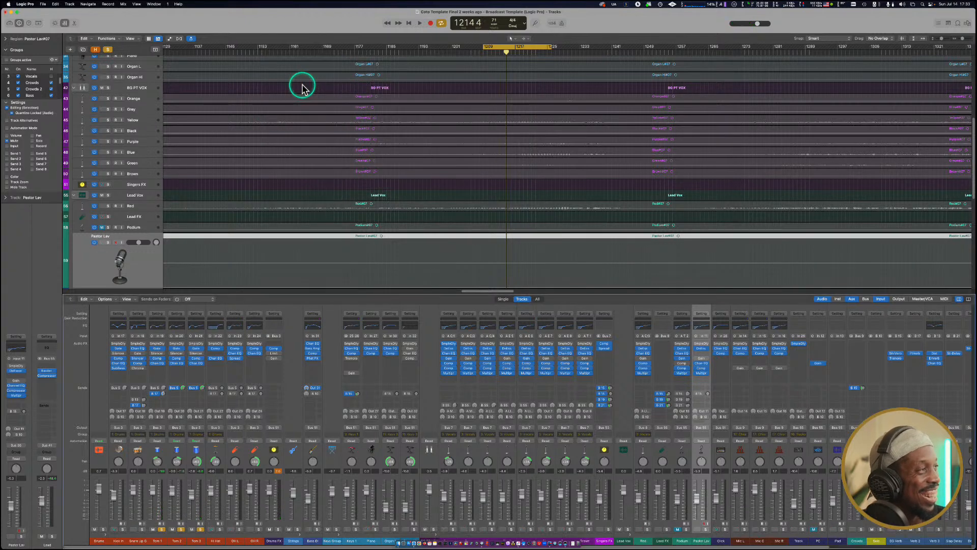
{"action": "left_click", "coordinate": [159, 348]}
{"action": "left_click_drag", "start_coordinate": [160, 349], "coordinate": [174, 347]}
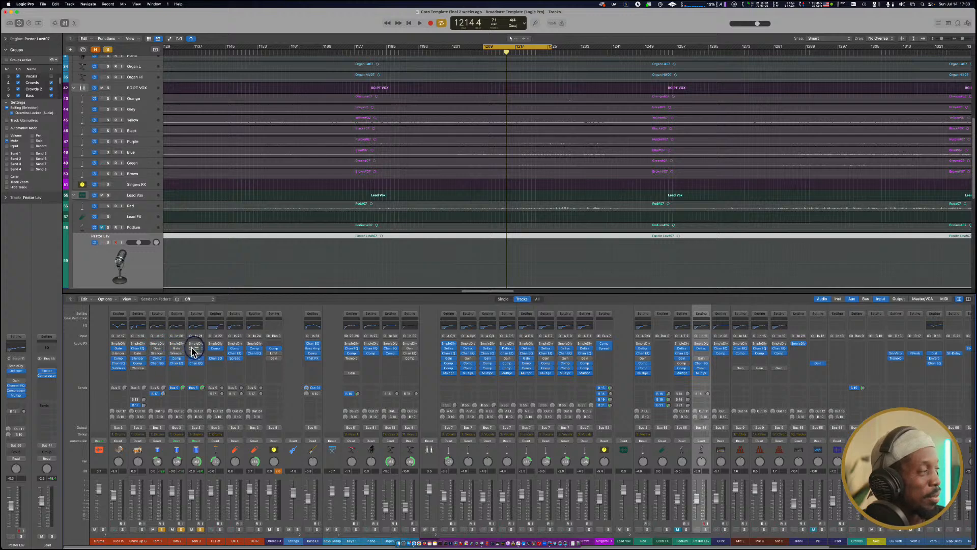
{"action": "left_click_drag", "start_coordinate": [154, 352], "coordinate": [194, 352]}
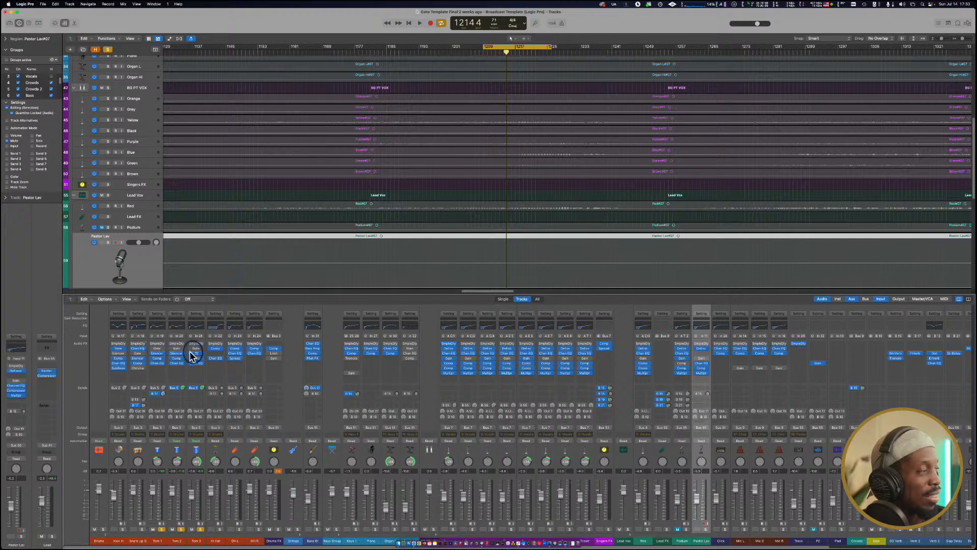
Open Silencer on Tom 1, Tom 2 and Tom 3, and set it to tom mode on Tom 1 and Tom 2.
{"action": "left_click", "coordinate": [158, 354]}
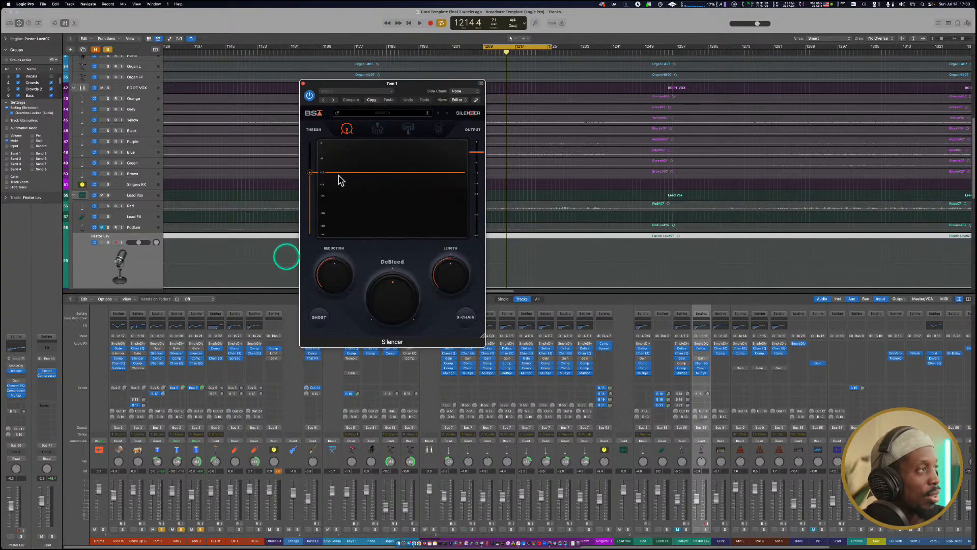
{"action": "left_click", "coordinate": [437, 130]}
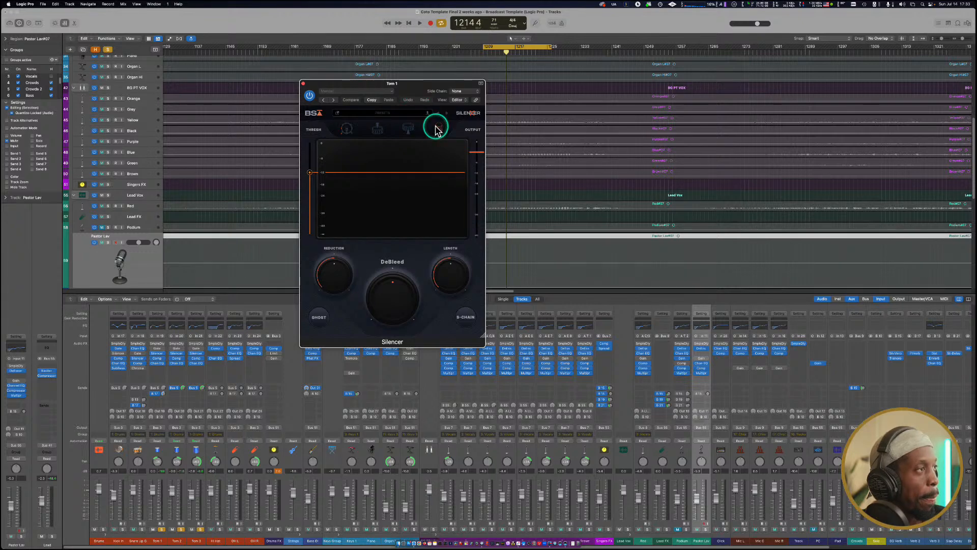
{"action": "left_click", "coordinate": [177, 354]}
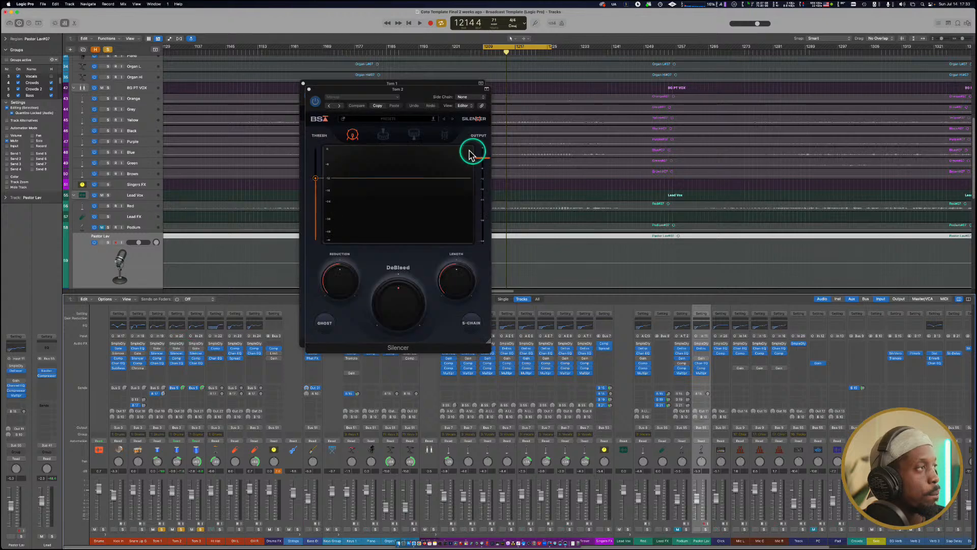
{"action": "left_click", "coordinate": [453, 127]}
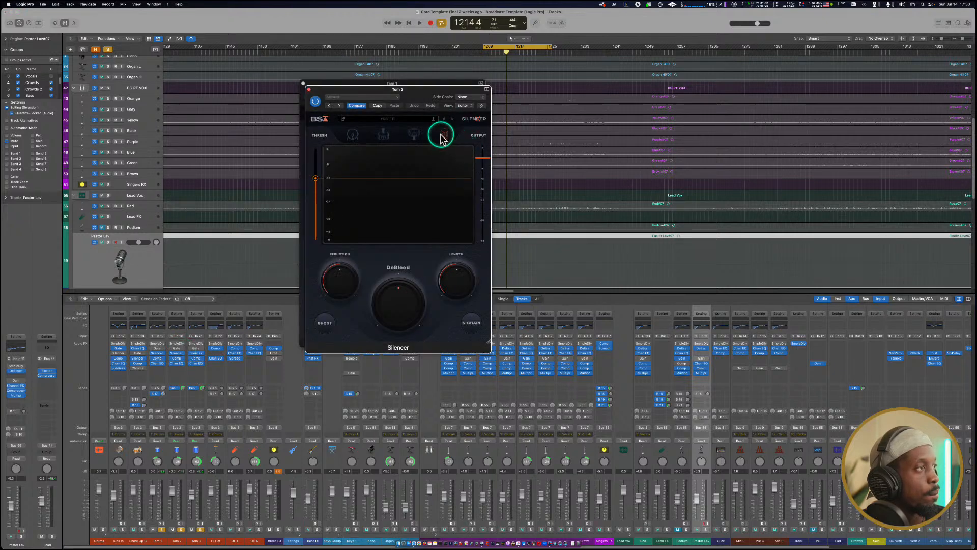
{"action": "left_click", "coordinate": [203, 347]}
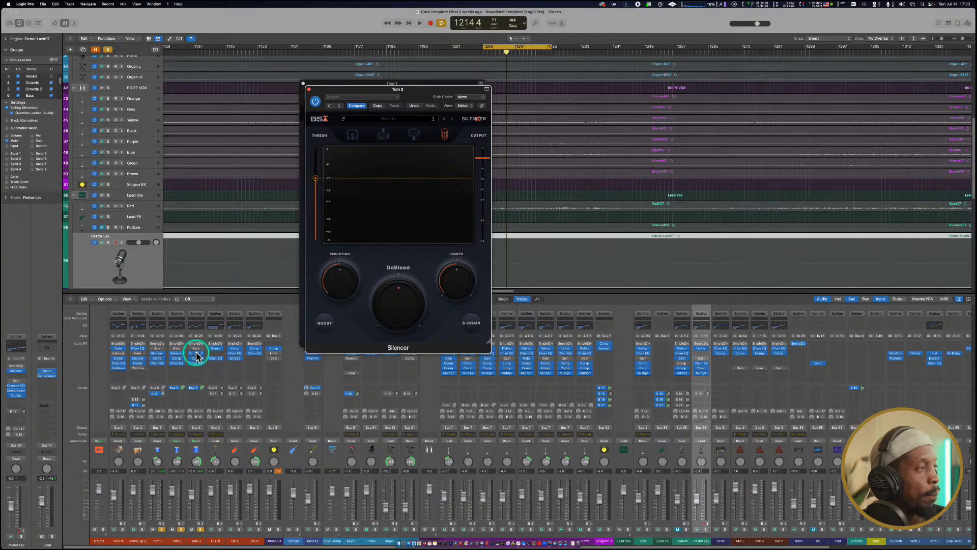
{"action": "left_click", "coordinate": [450, 141]}
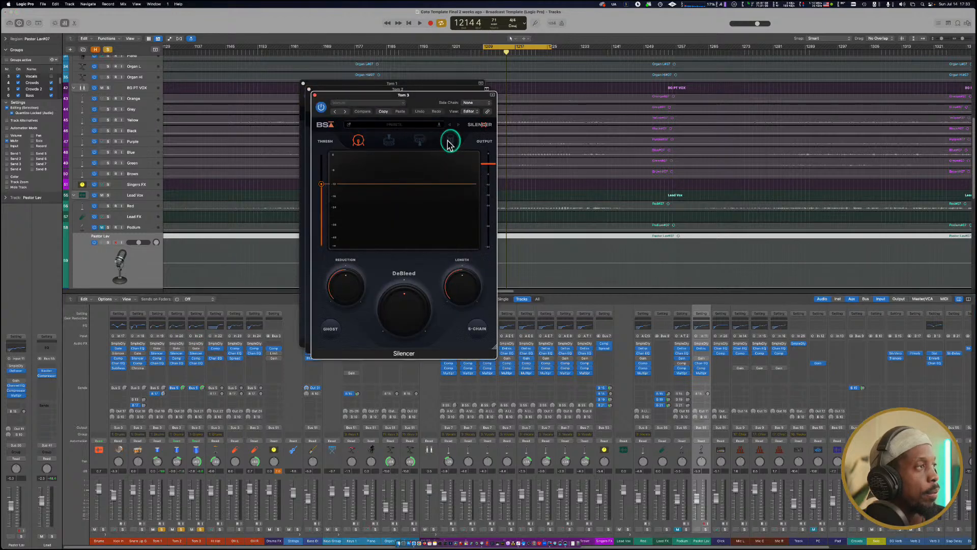
Arrange the three tom Silencer windows side by side in channel order and start playback of the cycle range.
{"action": "left_click_drag", "start_coordinate": [558, 84], "coordinate": [653, 72]}
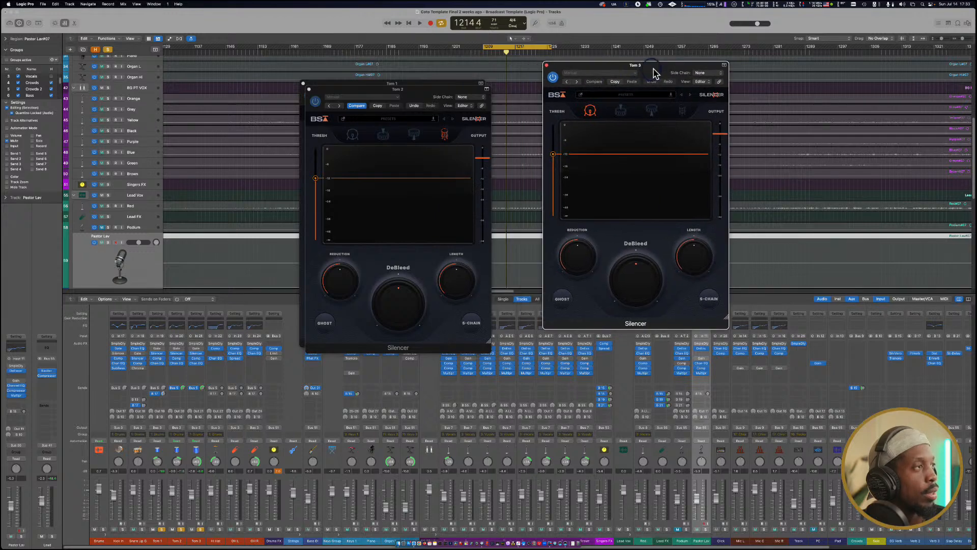
{"action": "left_click_drag", "start_coordinate": [430, 92], "coordinate": [513, 104]}
{"action": "left_click_drag", "start_coordinate": [430, 87], "coordinate": [298, 95]}
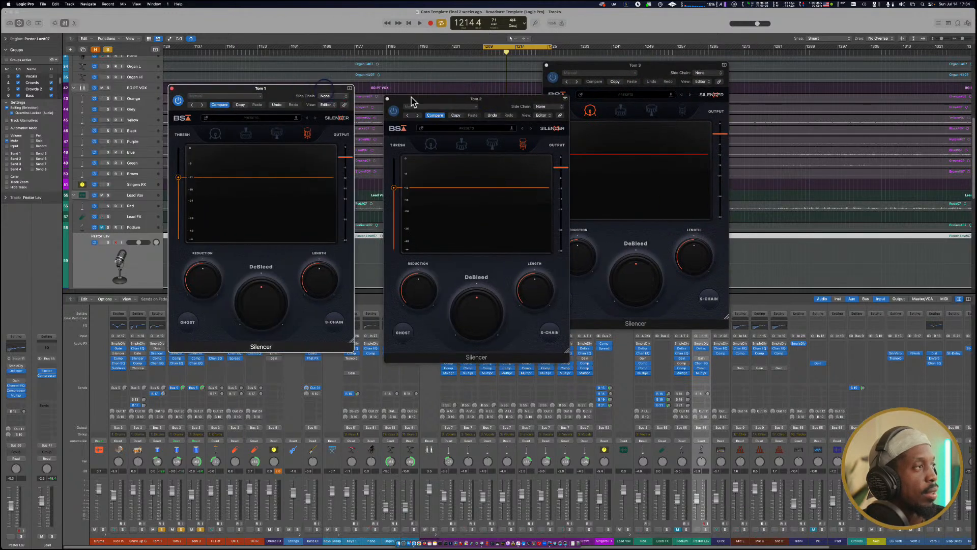
{"action": "left_click_drag", "start_coordinate": [495, 102], "coordinate": [465, 72]}
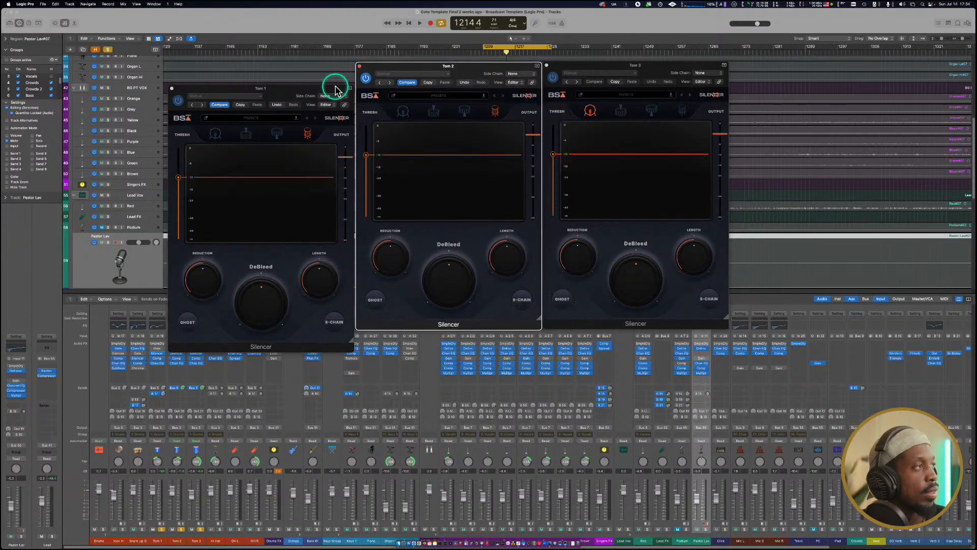
{"action": "left_click_drag", "start_coordinate": [334, 90], "coordinate": [337, 66]}
{"action": "key", "text": "space"}
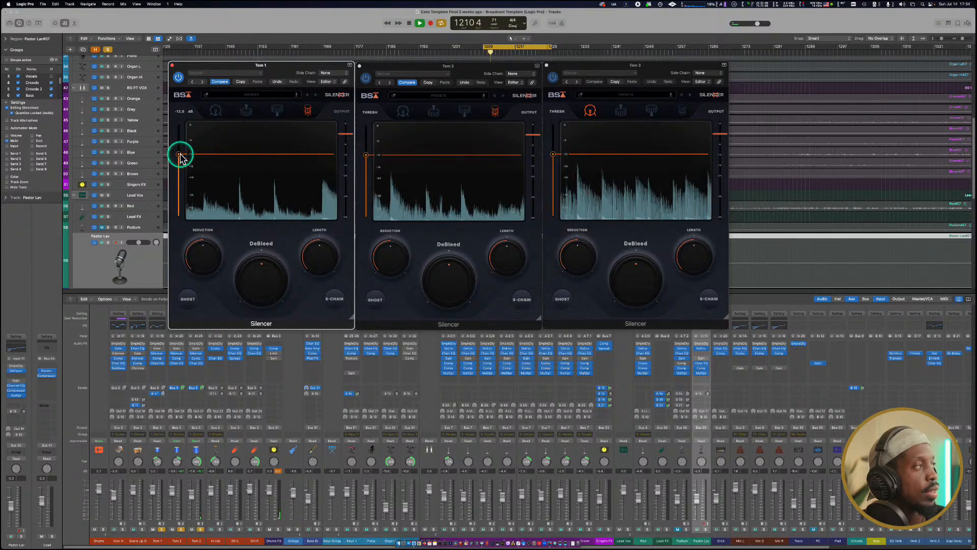
Load the factory preset Toms - Heavy Bleed in Silencer on Tom 1 and close the preset list.
{"action": "left_click", "coordinate": [228, 96]}
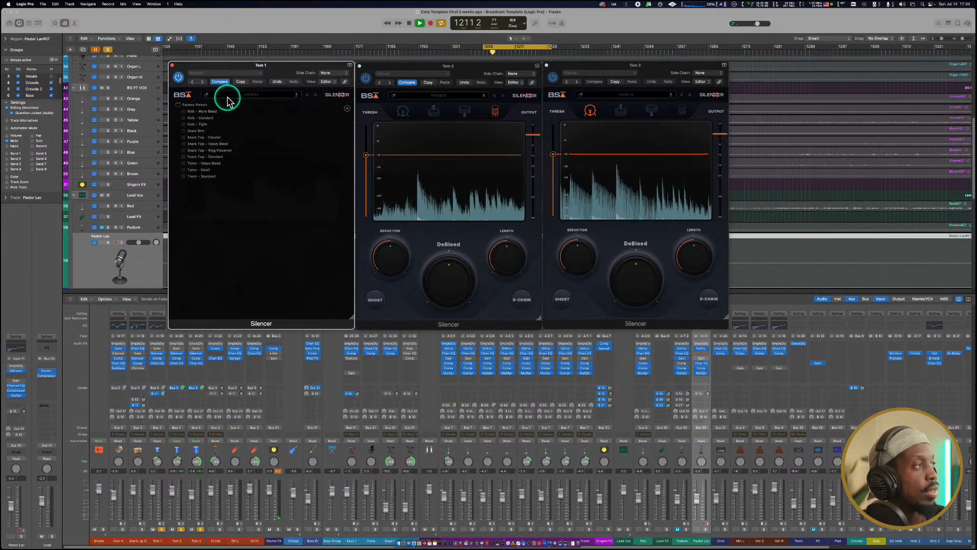
{"action": "left_click", "coordinate": [230, 165]}
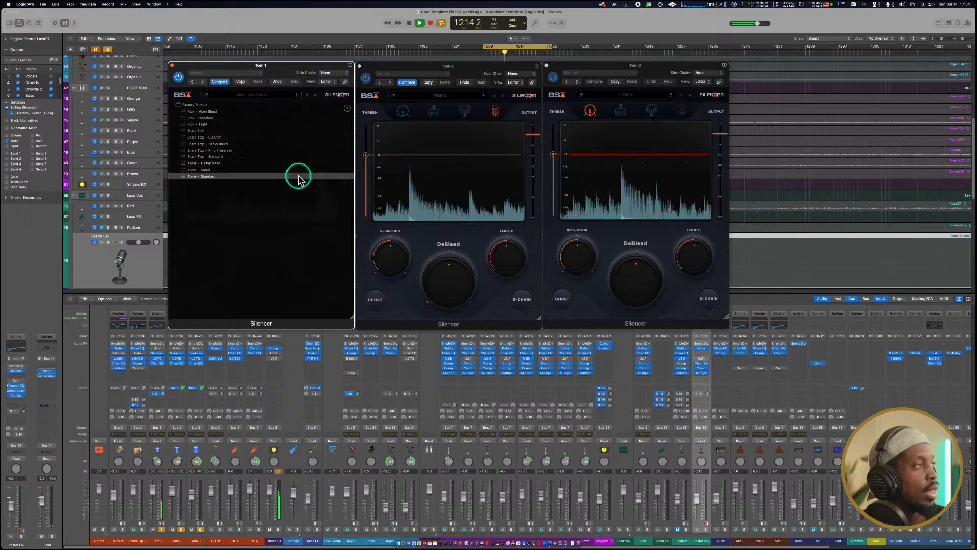
{"action": "left_click", "coordinate": [384, 151]}
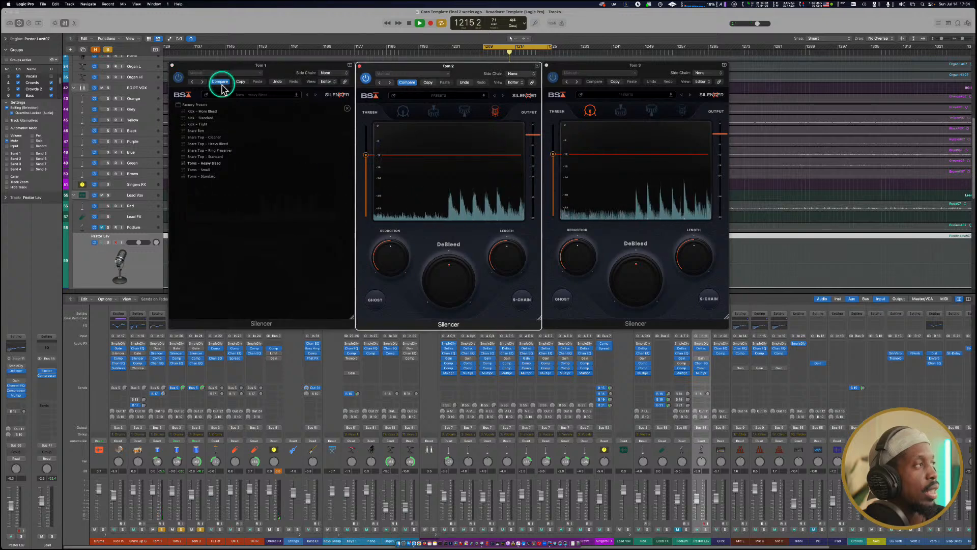
{"action": "left_click", "coordinate": [223, 99]}
{"action": "left_click", "coordinate": [314, 118]}
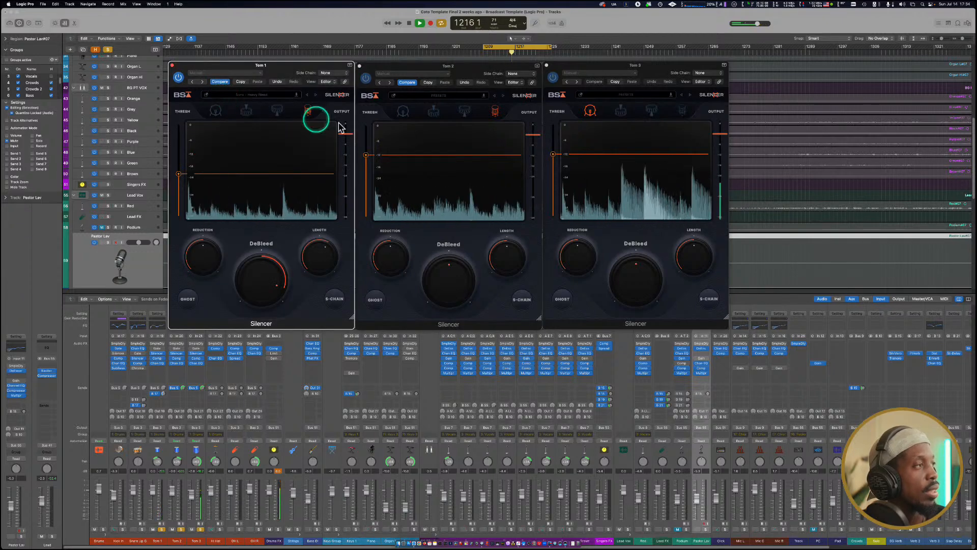
Load the factory preset Toms - Heavy Bleed in Silencer on Tom 2 and return to its main view.
{"action": "left_click", "coordinate": [402, 83]}
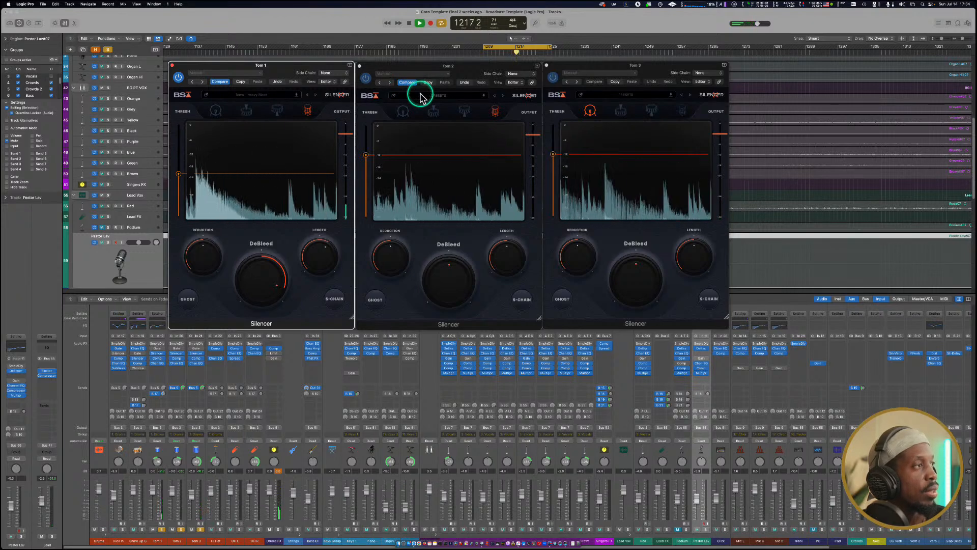
{"action": "left_click", "coordinate": [421, 96]}
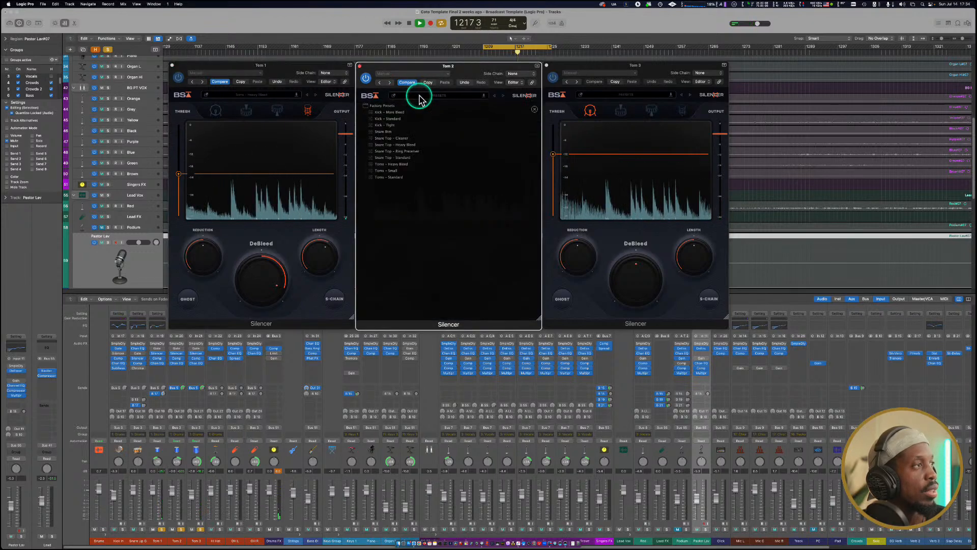
{"action": "left_click", "coordinate": [390, 164]}
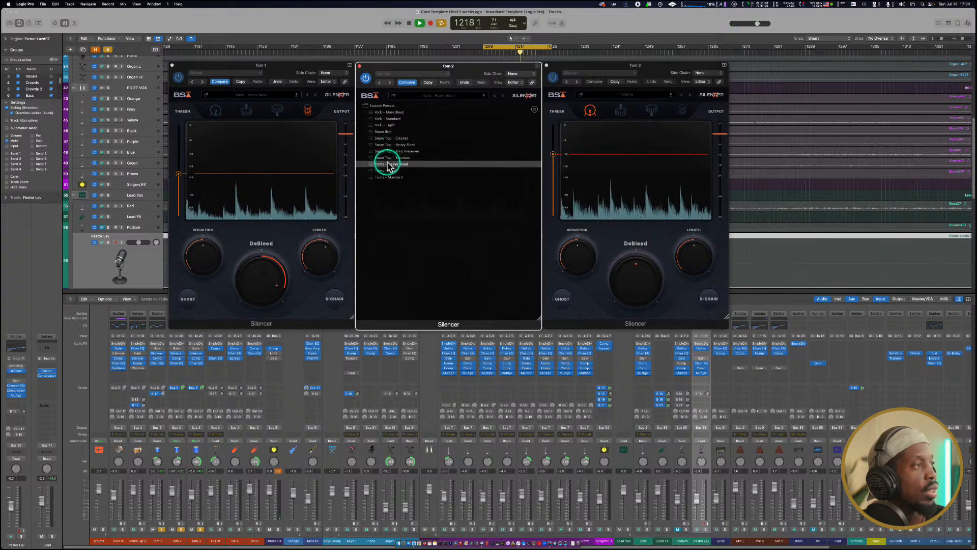
{"action": "left_click", "coordinate": [450, 100]}
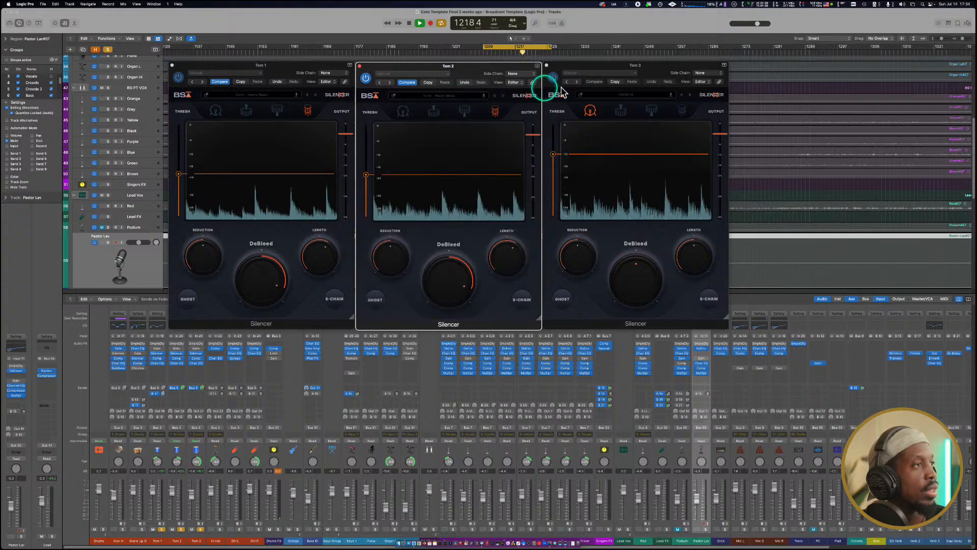
Load the factory preset Toms - Heavy Bleed in Silencer on Tom 3 and return to its main view.
{"action": "left_click", "coordinate": [596, 96]}
{"action": "left_click", "coordinate": [597, 96]}
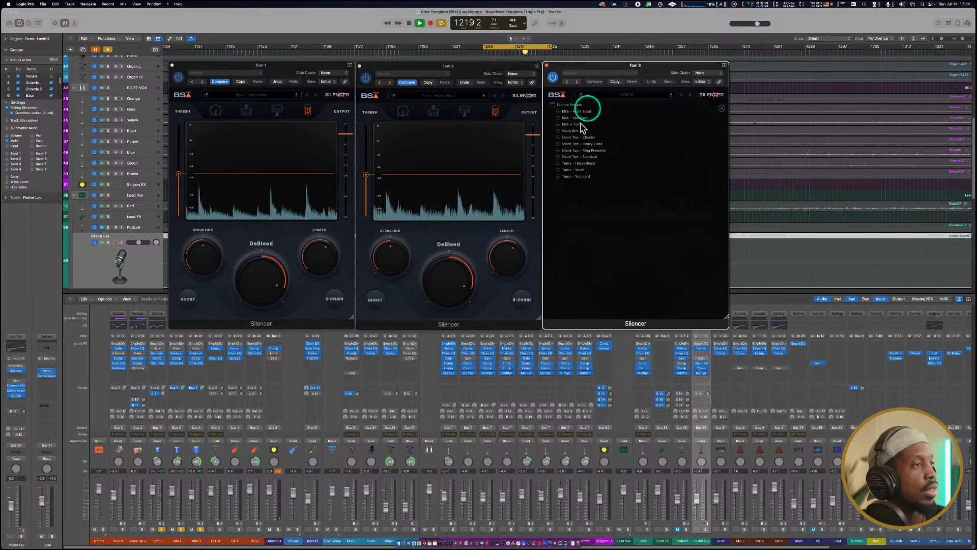
{"action": "left_click", "coordinate": [573, 163]}
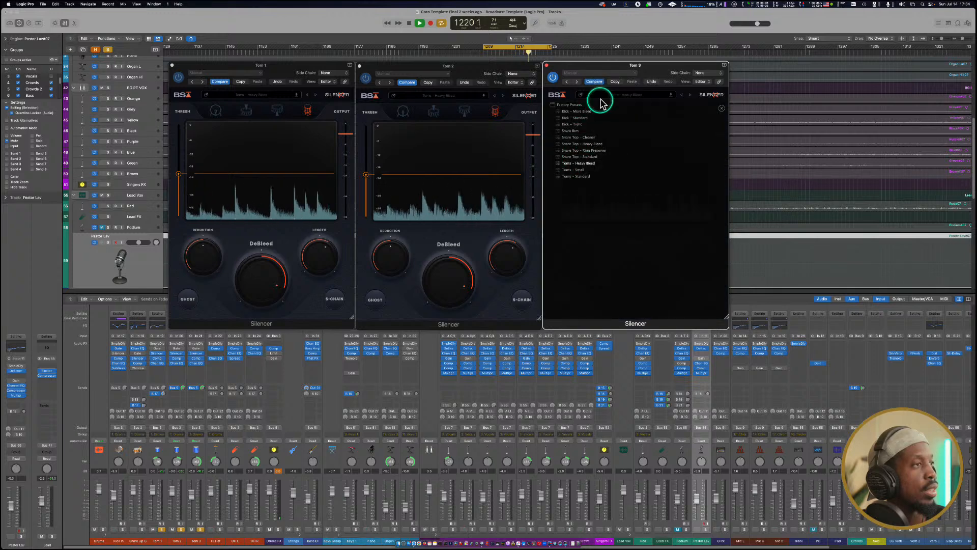
{"action": "left_click", "coordinate": [605, 97]}
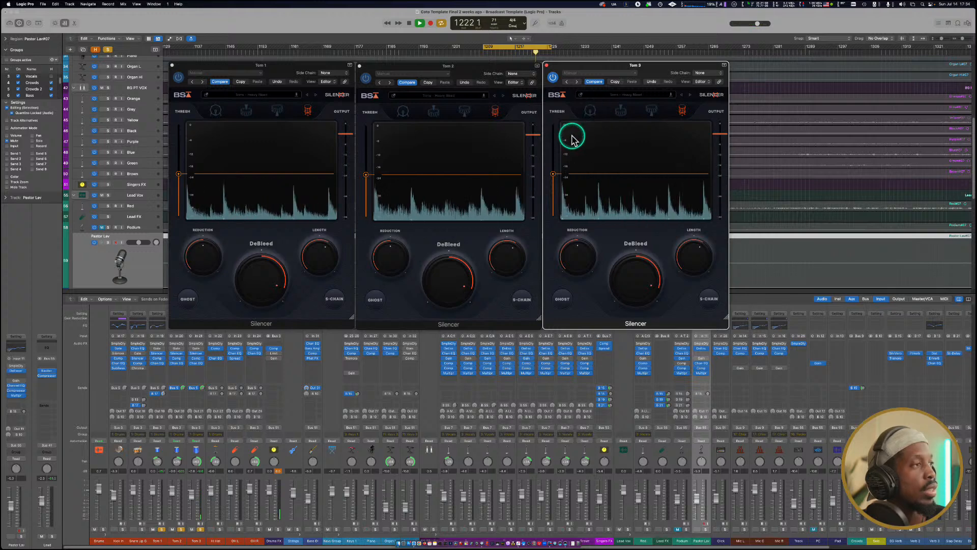
Listen to the three toms through Silencer while checking Tom 3's threshold, pausing and resuming playback.
{"action": "mouse_move", "coordinate": [553, 148]}
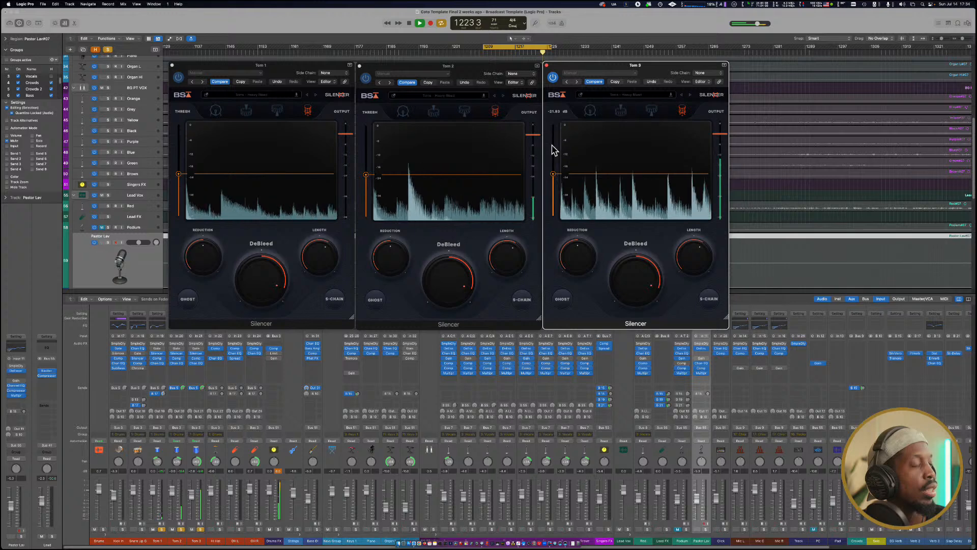
{"action": "left_click", "coordinate": [556, 149]}
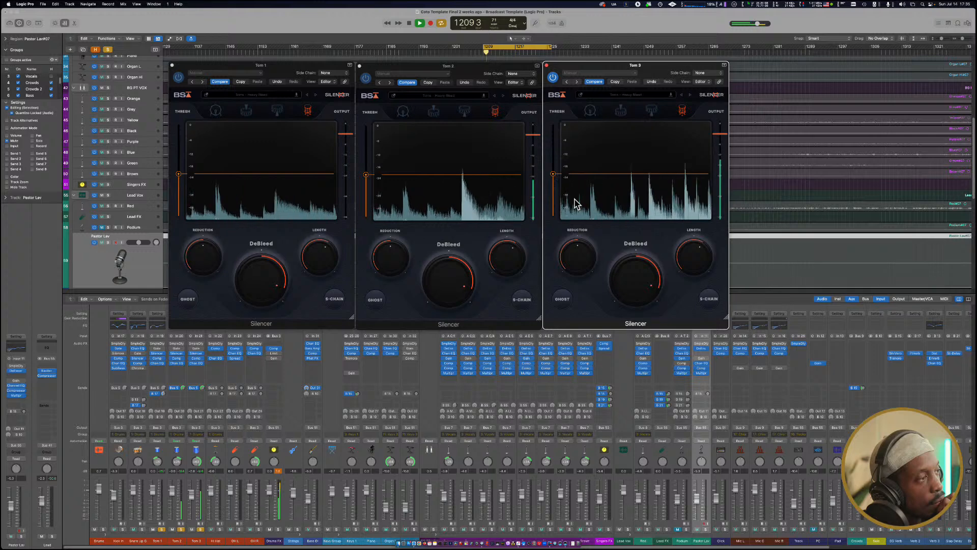
{"action": "key", "text": "space"}
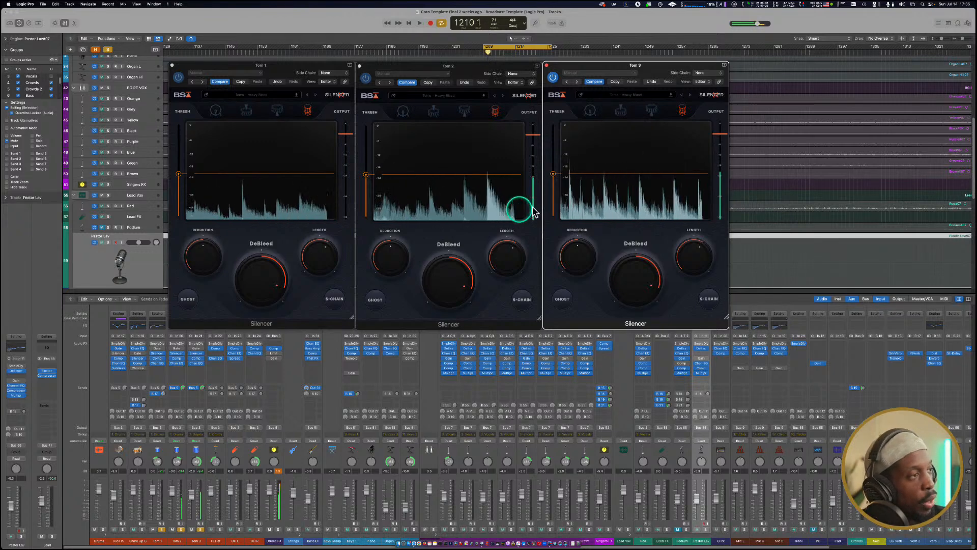
{"action": "key", "text": "space"}
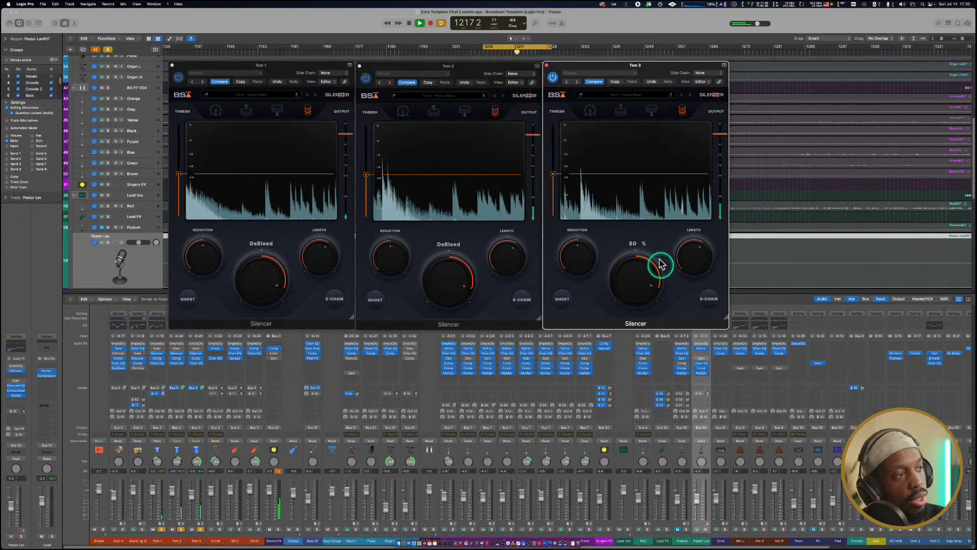
Audition Silencer's Ghost option on and off twice on Tom 3 during playback.
{"action": "left_click", "coordinate": [565, 299]}
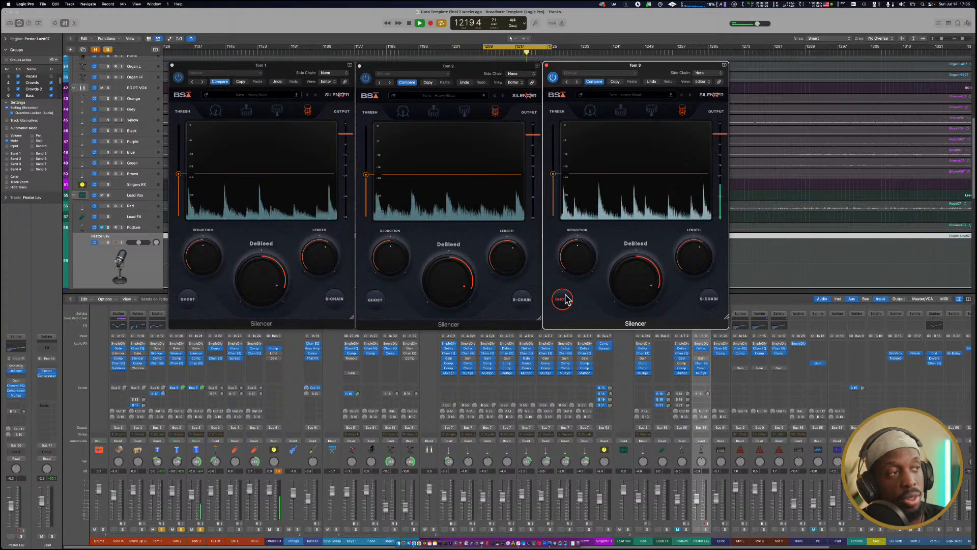
{"action": "left_click", "coordinate": [565, 299]}
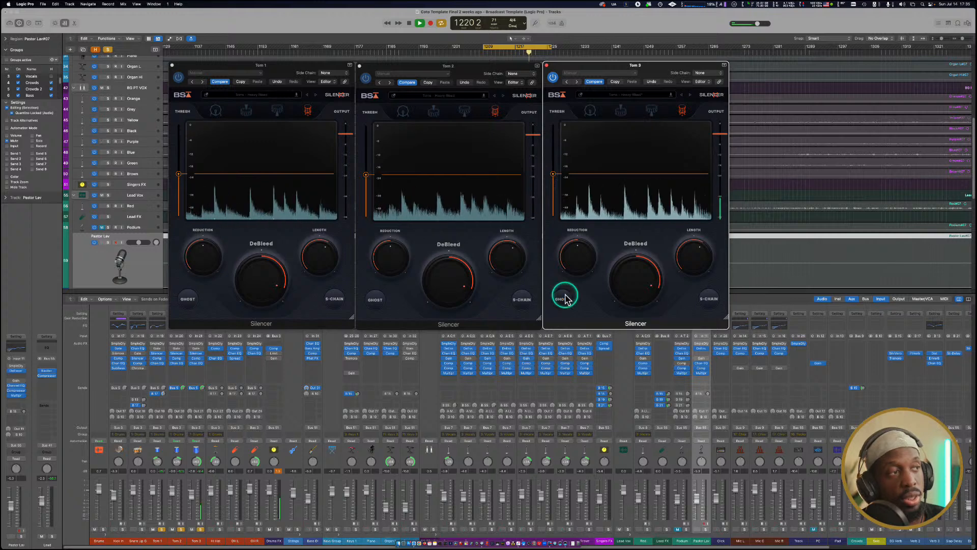
{"action": "left_click", "coordinate": [650, 286]}
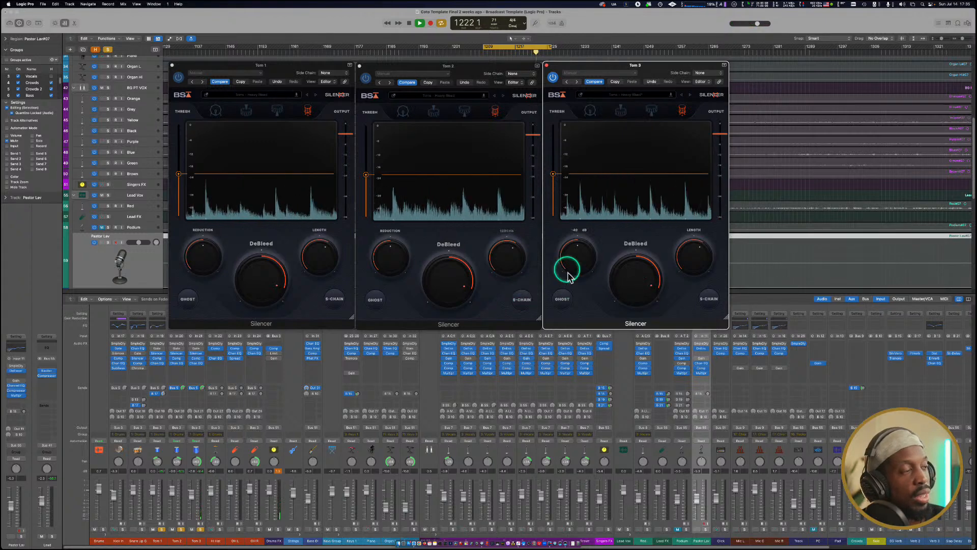
{"action": "left_click", "coordinate": [560, 299]}
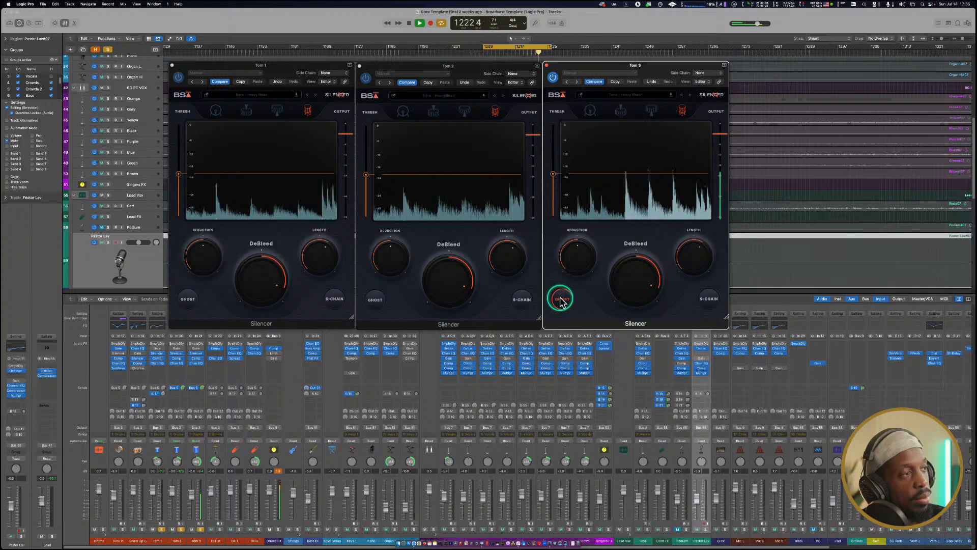
{"action": "left_click", "coordinate": [561, 300]}
Switch the S-Chain option on and off in Silencer on Tom 2 and check its DeBleed amount.
{"action": "left_click", "coordinate": [519, 301]}
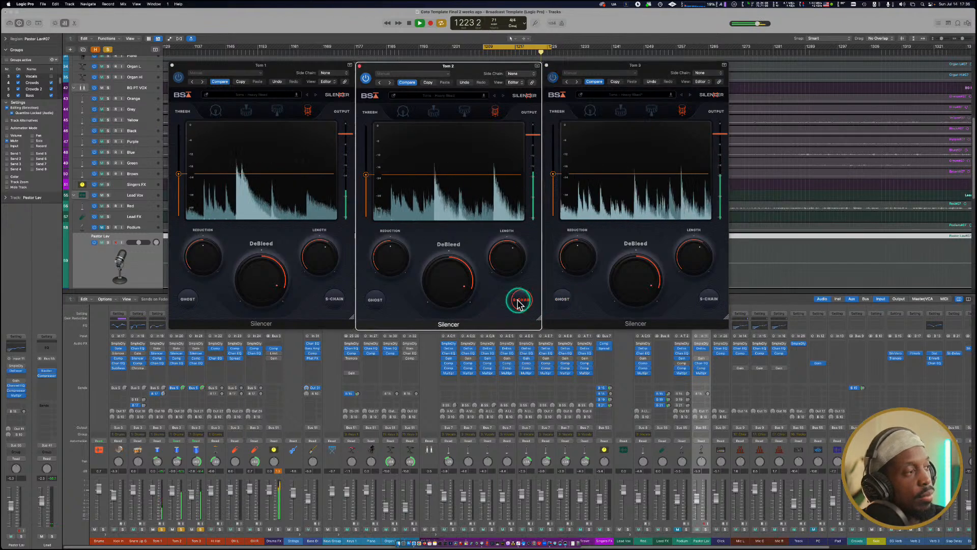
{"action": "left_click", "coordinate": [518, 303]}
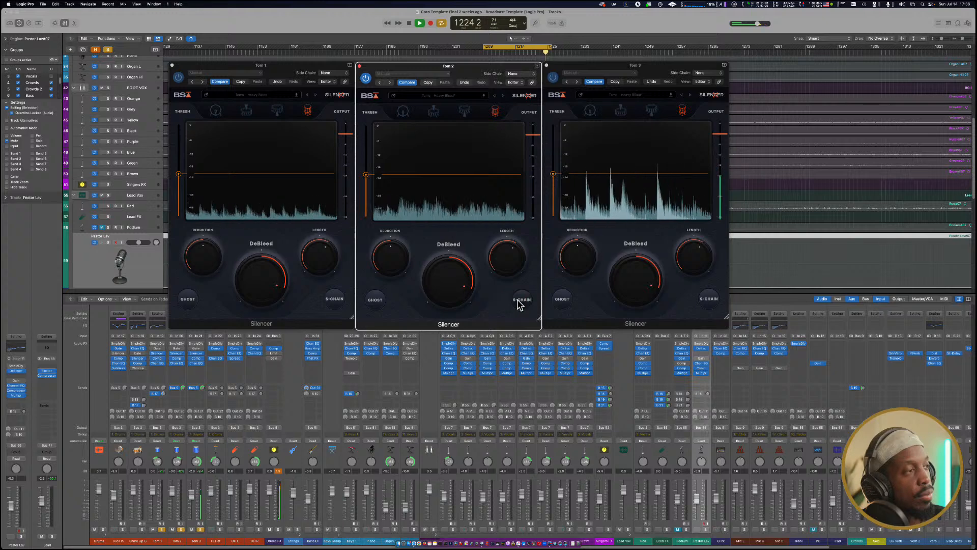
{"action": "left_click_drag", "start_coordinate": [484, 295], "coordinate": [456, 274]}
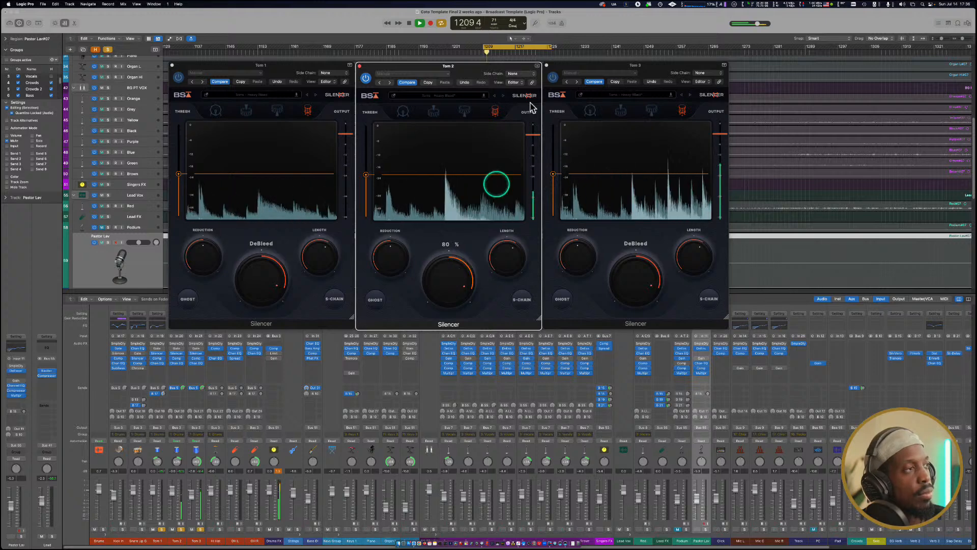
Load the factory preset Snare Top - Standard in Silencer on Tom 3 and return to its main view.
{"action": "left_click", "coordinate": [643, 96]}
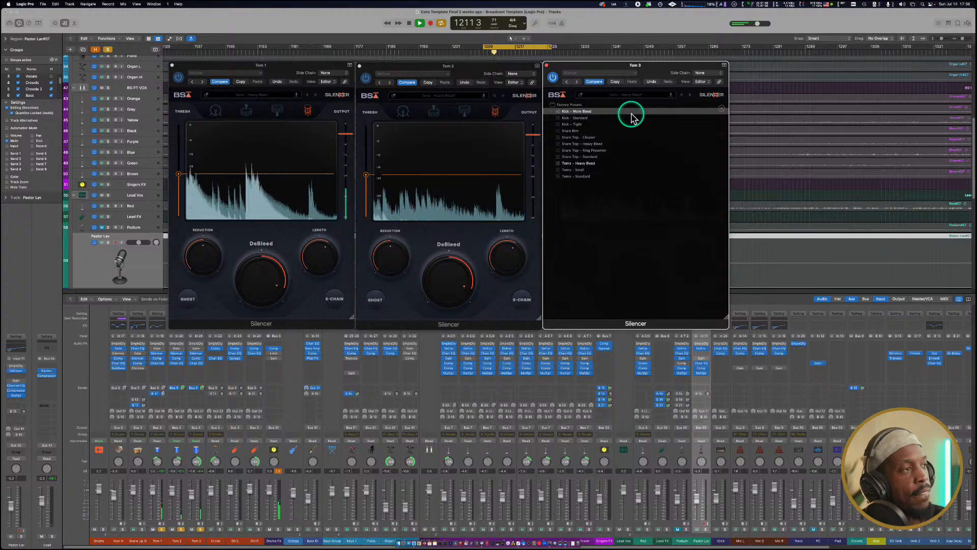
{"action": "left_click", "coordinate": [616, 158]}
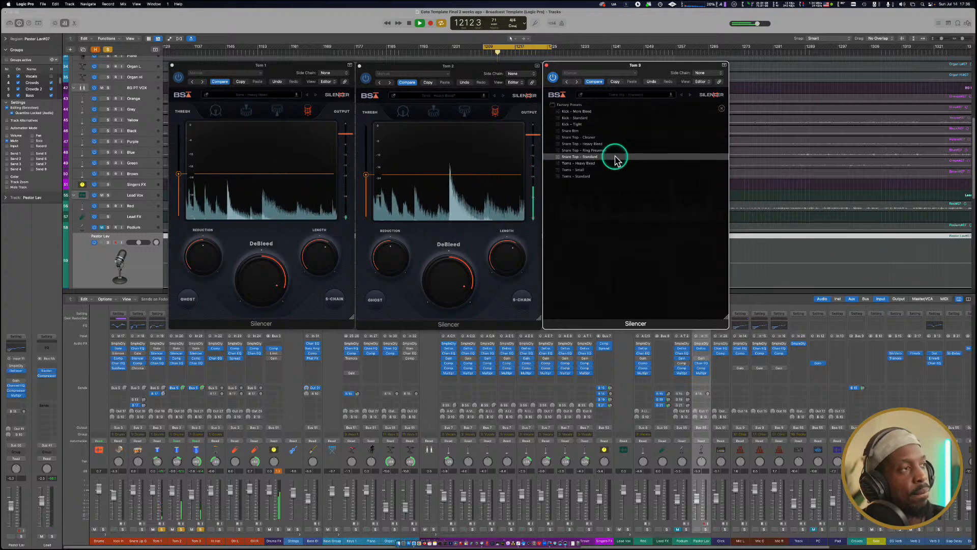
{"action": "left_click", "coordinate": [621, 95]}
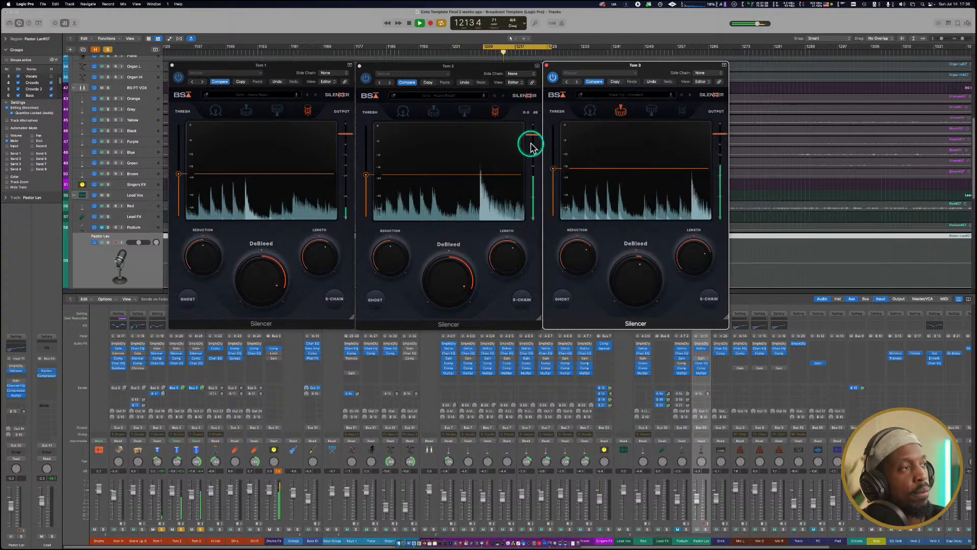
Load the factory preset Toms - Standard in Silencer on Tom 2 and return to its main view.
{"action": "left_click", "coordinate": [446, 100]}
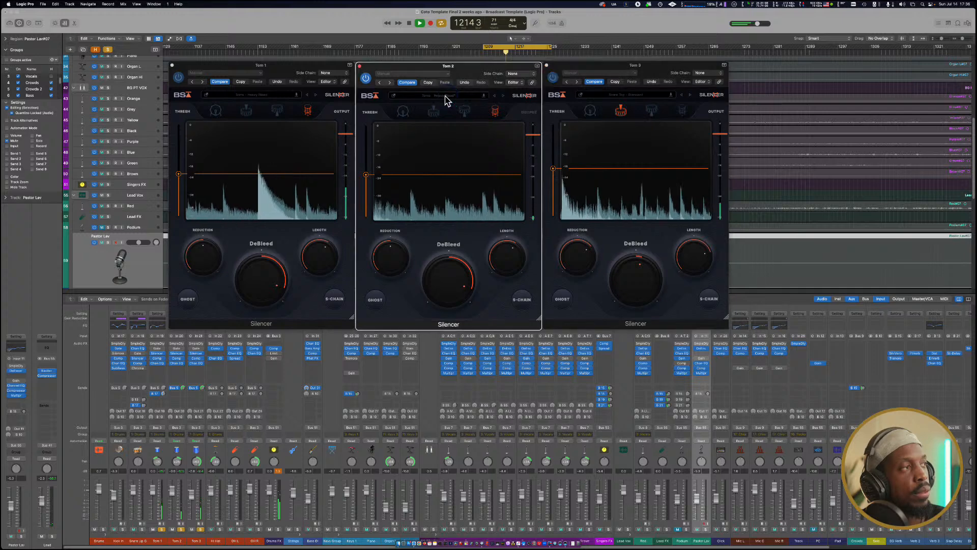
{"action": "left_click", "coordinate": [390, 179]}
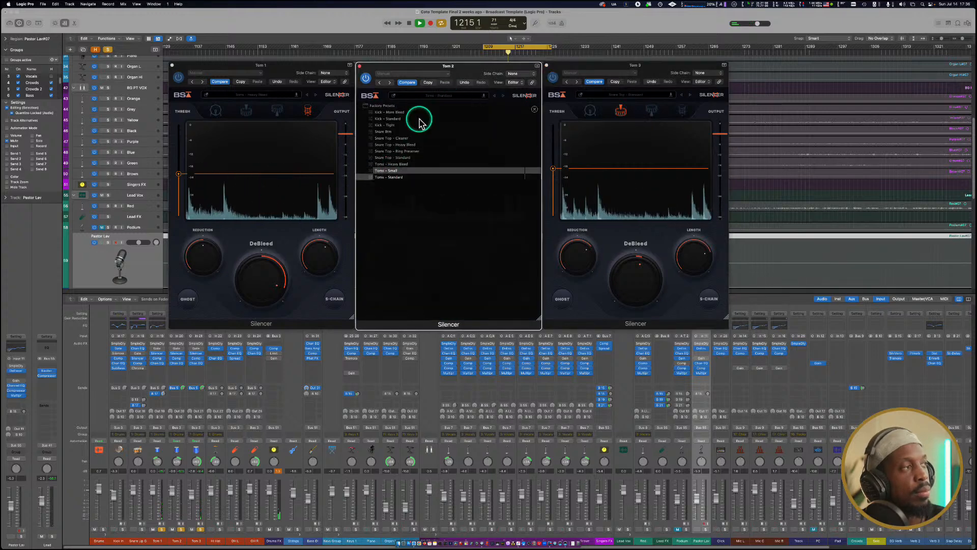
{"action": "left_click", "coordinate": [430, 96]}
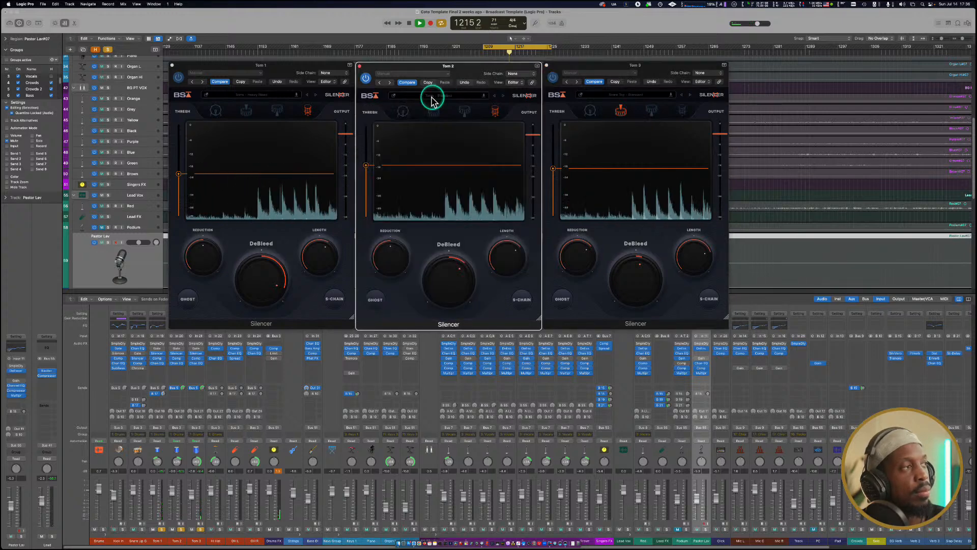
Load the factory preset Toms - Standard in Silencer on Tom 1 and lower its threshold to about -21 dB.
{"action": "left_click", "coordinate": [269, 97]}
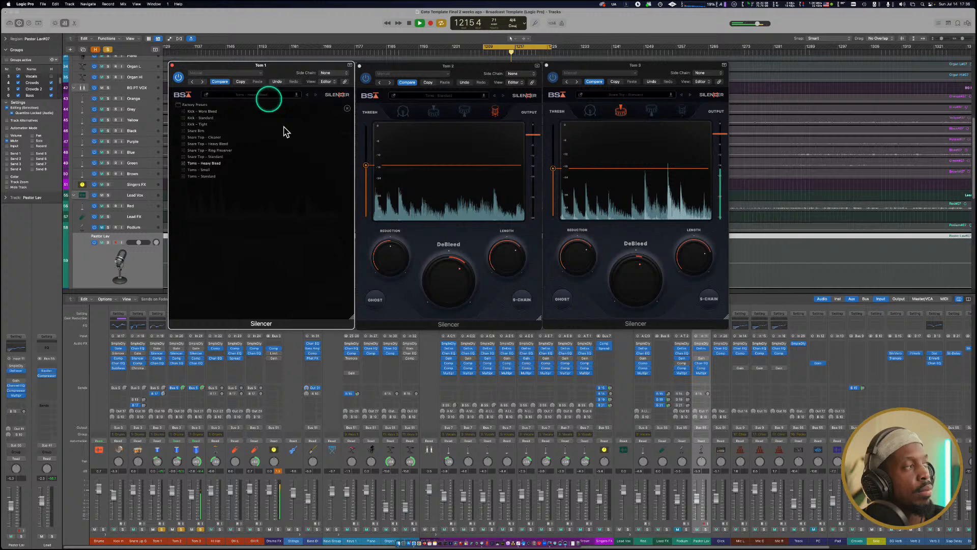
{"action": "left_click", "coordinate": [239, 178]}
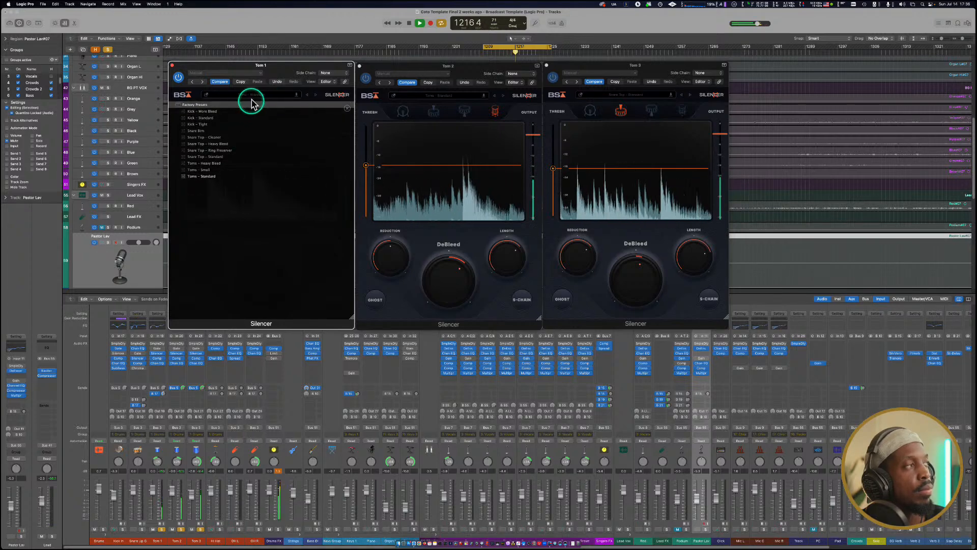
{"action": "left_click", "coordinate": [252, 95]}
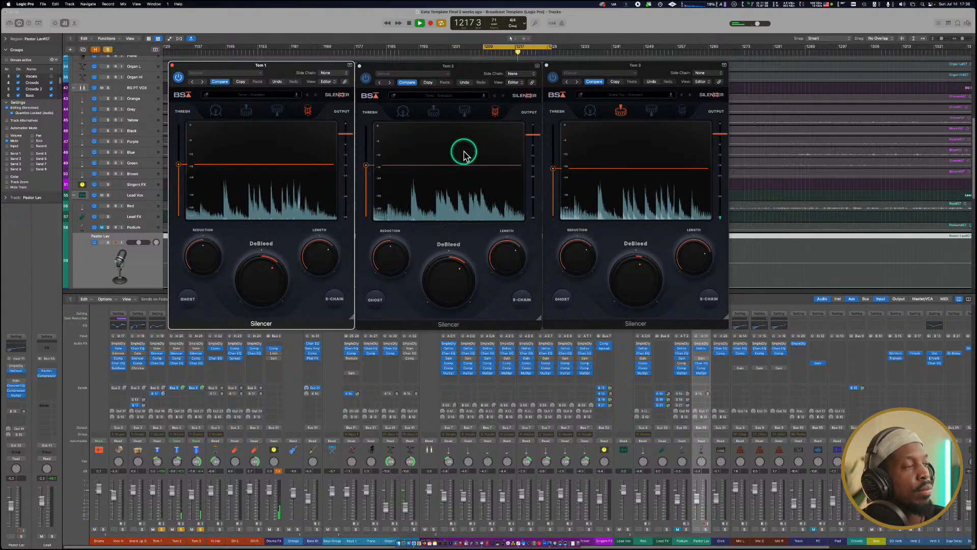
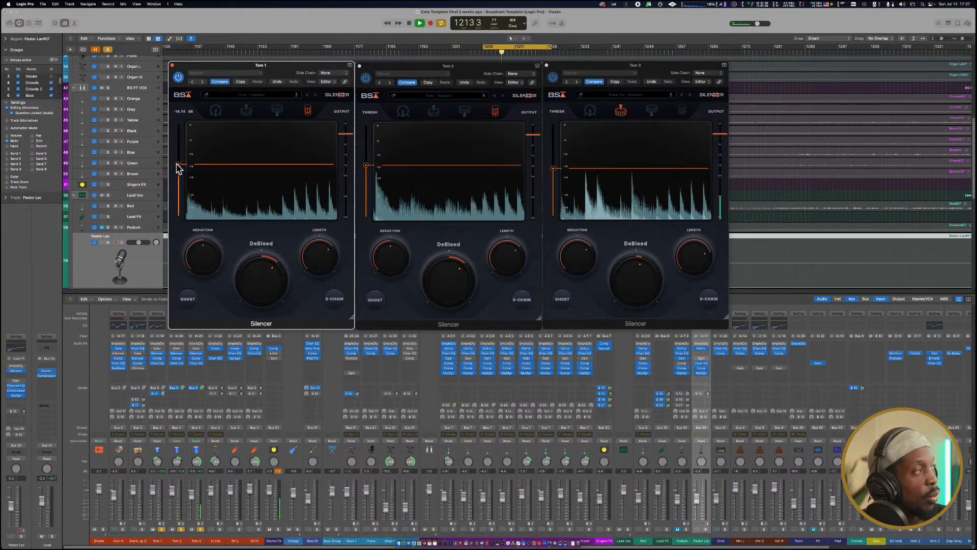
{"action": "left_click_drag", "start_coordinate": [176, 177], "coordinate": [178, 174]}
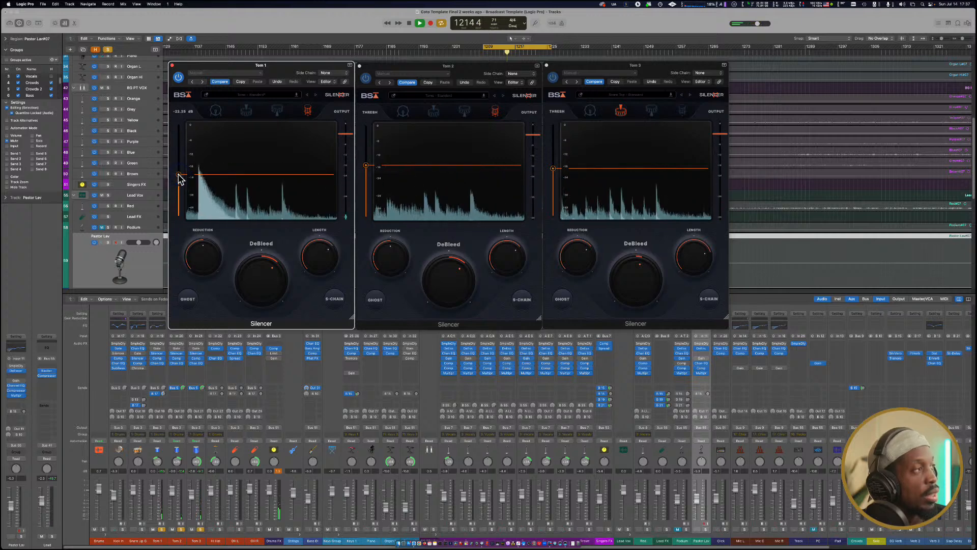
Load the factory preset Toms - Small in Silencer on Tom 1 and Tom 2.
{"action": "left_click", "coordinate": [273, 96]}
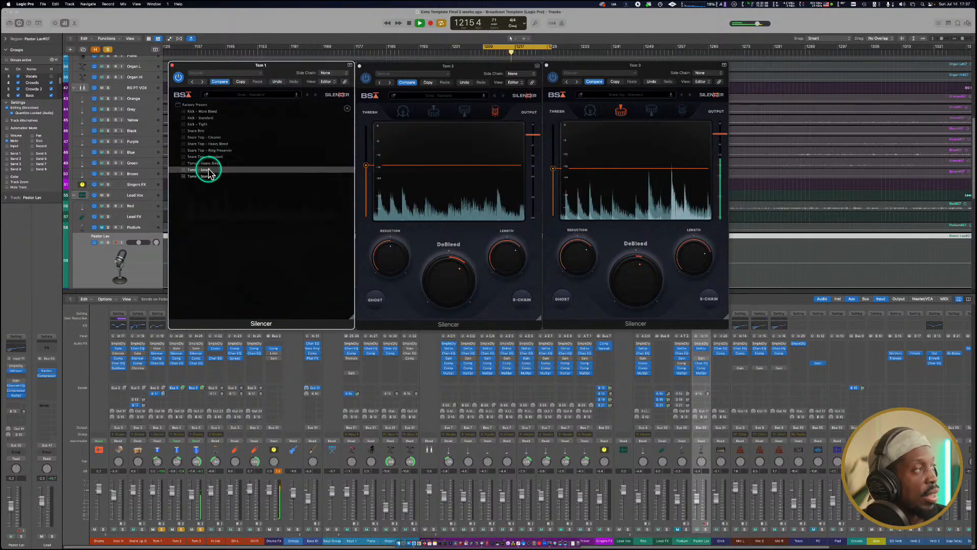
{"action": "left_click", "coordinate": [448, 74]}
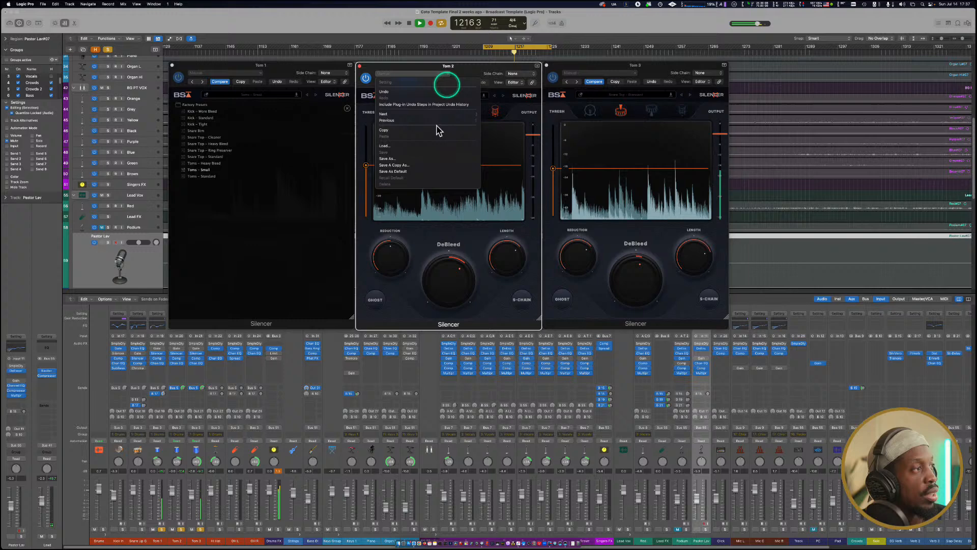
{"action": "left_click", "coordinate": [452, 75]}
{"action": "left_click", "coordinate": [427, 95]}
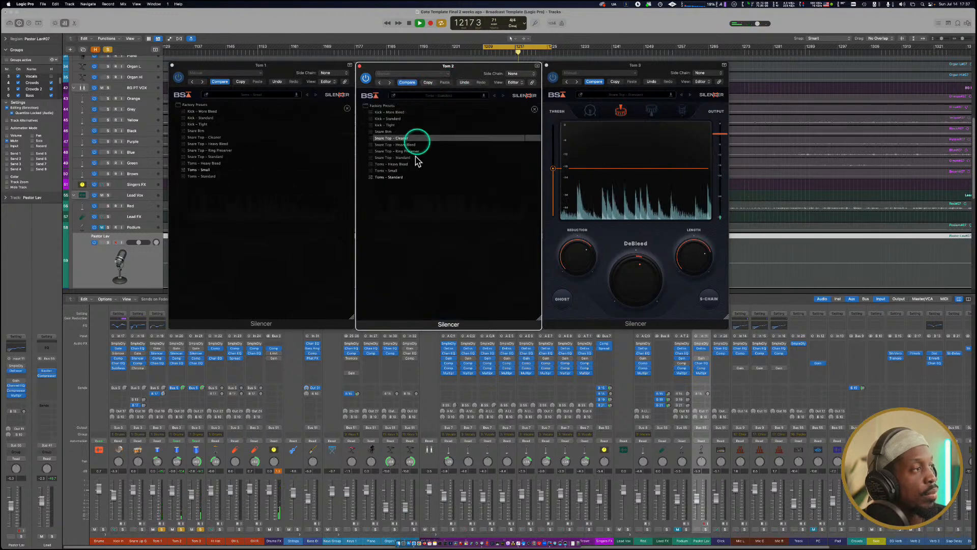
Try Toms - Heavy Bleed, then Toms - Small in Silencer on Tom 3, and return all three tom instances to their main views.
{"action": "left_click", "coordinate": [615, 93]}
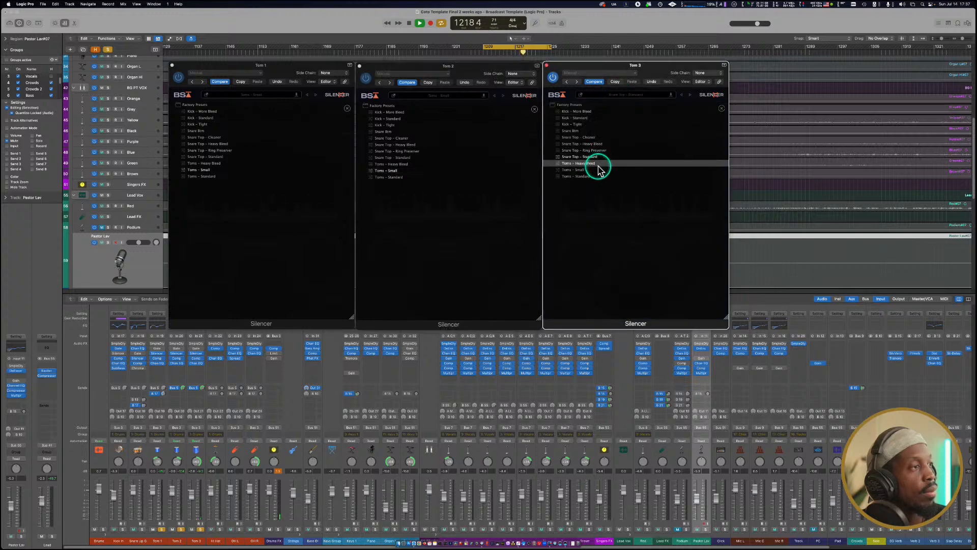
{"action": "left_click", "coordinate": [599, 93]}
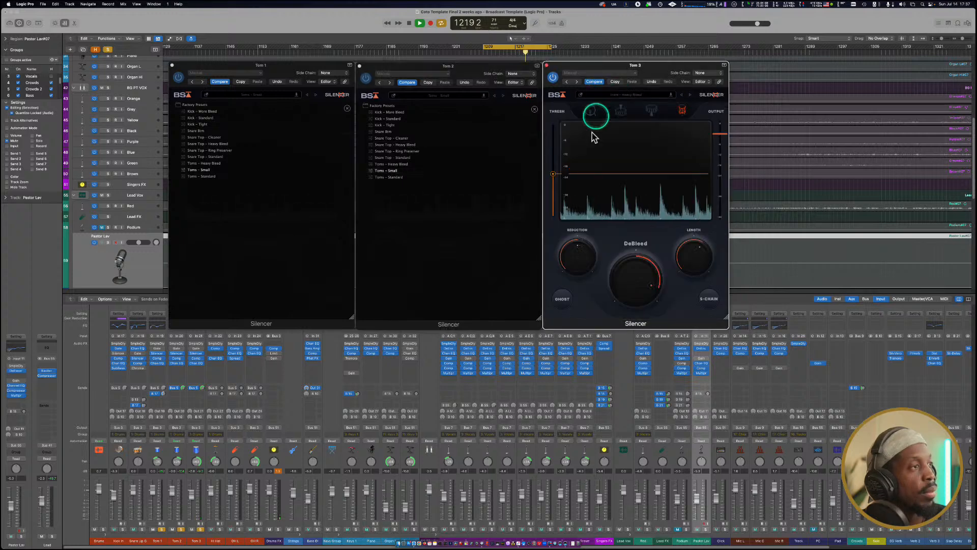
{"action": "left_click", "coordinate": [593, 96]}
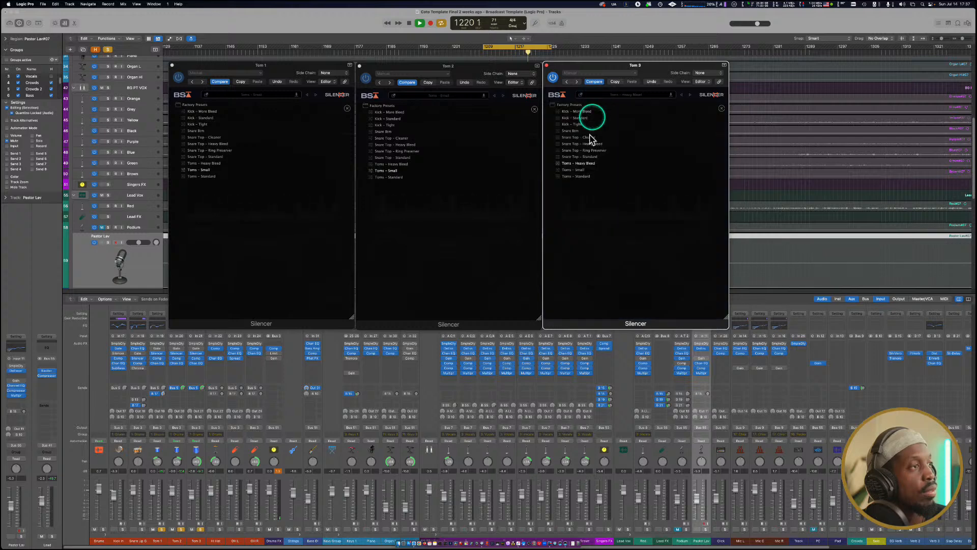
{"action": "left_click", "coordinate": [596, 96]}
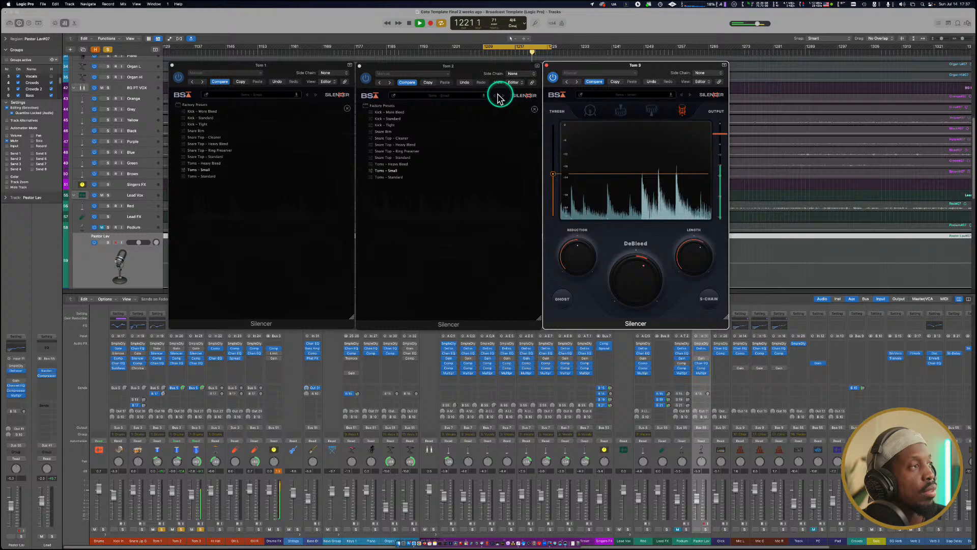
{"action": "left_click", "coordinate": [463, 96]}
{"action": "left_click", "coordinate": [279, 97]}
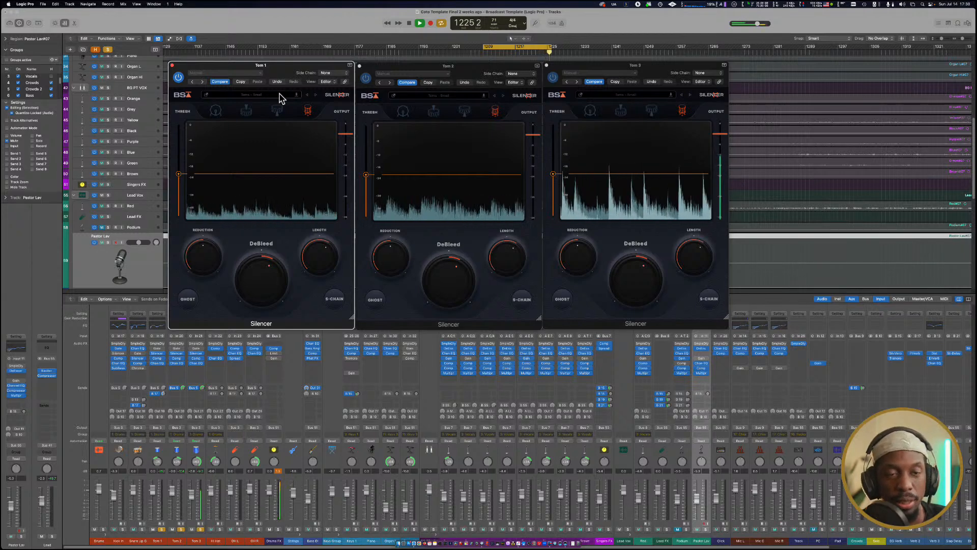
Load the factory preset Toms - Heavy Bleed in Silencer on Tom 3 and Tom 2, and open Tom 1's preset list.
{"action": "left_click", "coordinate": [621, 95]}
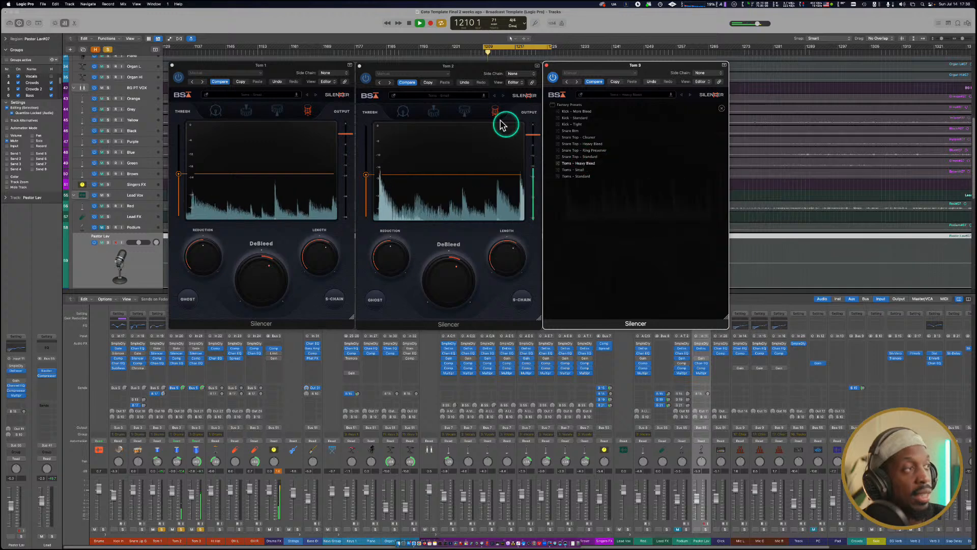
{"action": "left_click", "coordinate": [621, 95]}
{"action": "left_click", "coordinate": [464, 99]}
{"action": "left_click", "coordinate": [464, 98]}
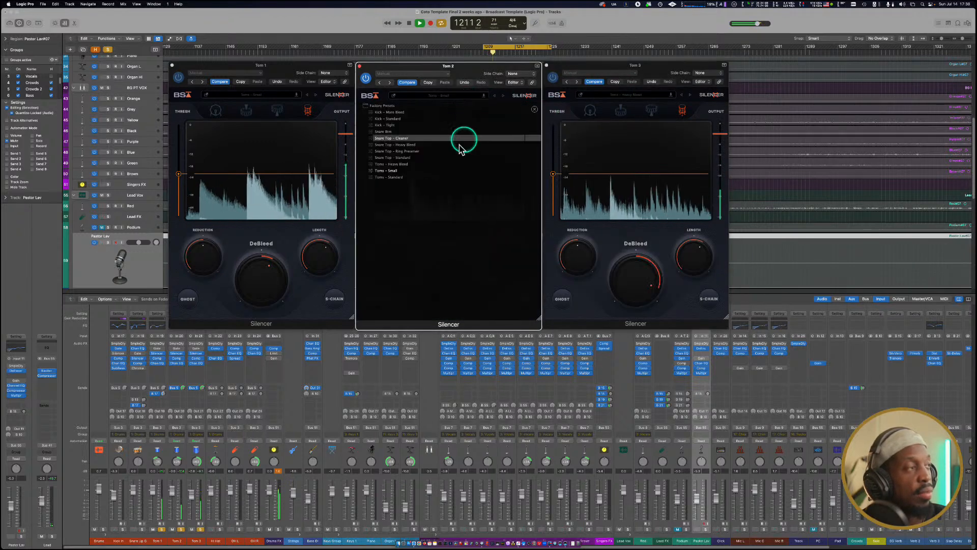
{"action": "left_click", "coordinate": [449, 96]}
{"action": "left_click", "coordinate": [288, 98]}
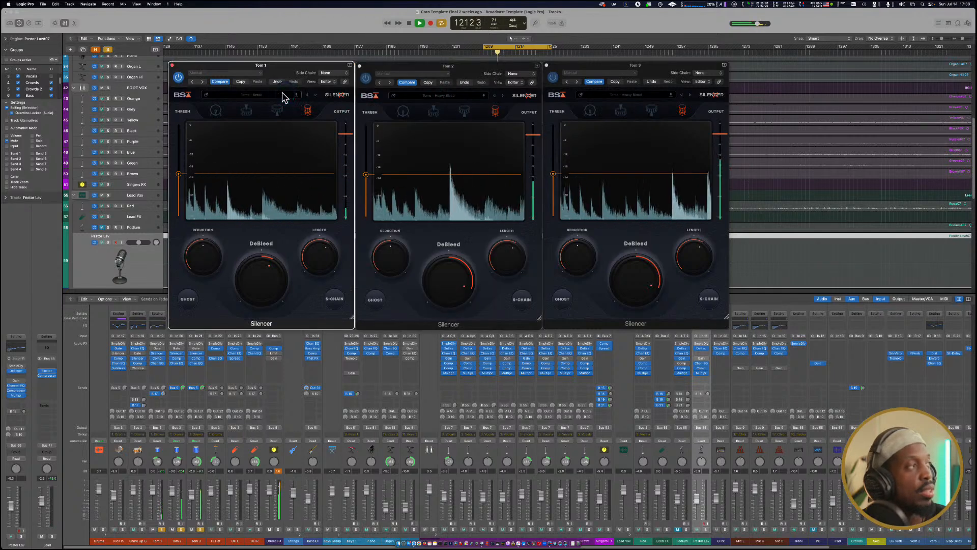
{"action": "left_click", "coordinate": [284, 97]}
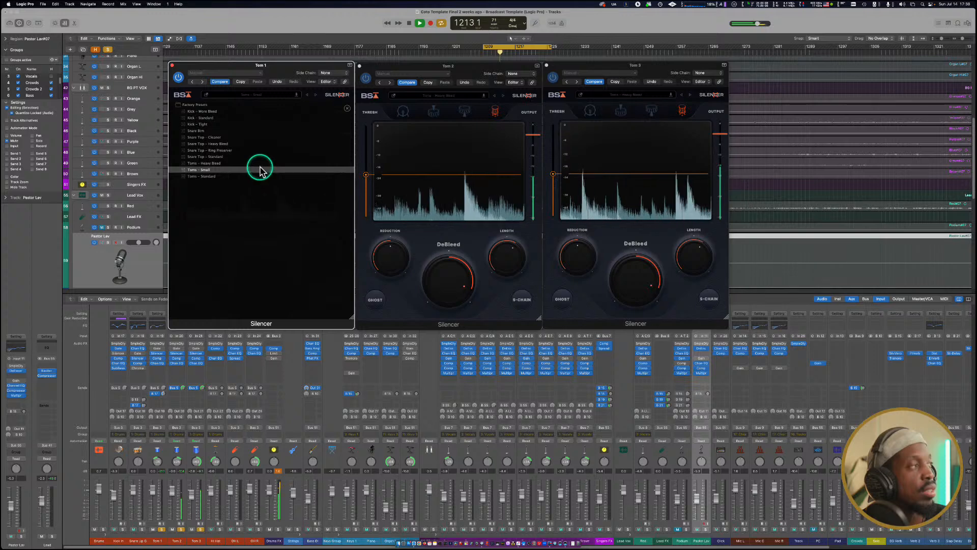
Load the Toms - Heavy Bleed preset in Tom 1's Silencer and close the Silencer windows of all three toms.
{"action": "left_click", "coordinate": [260, 163]}
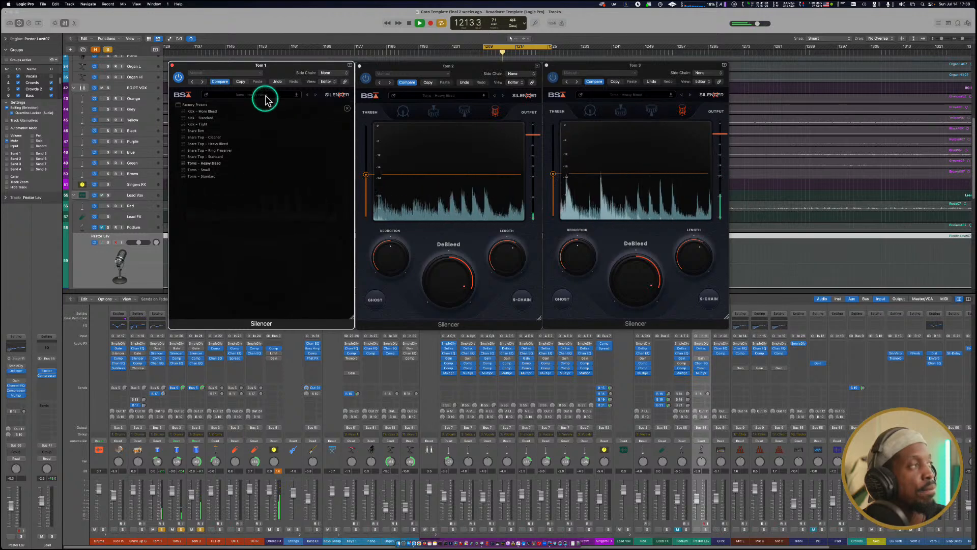
{"action": "left_click", "coordinate": [264, 96]}
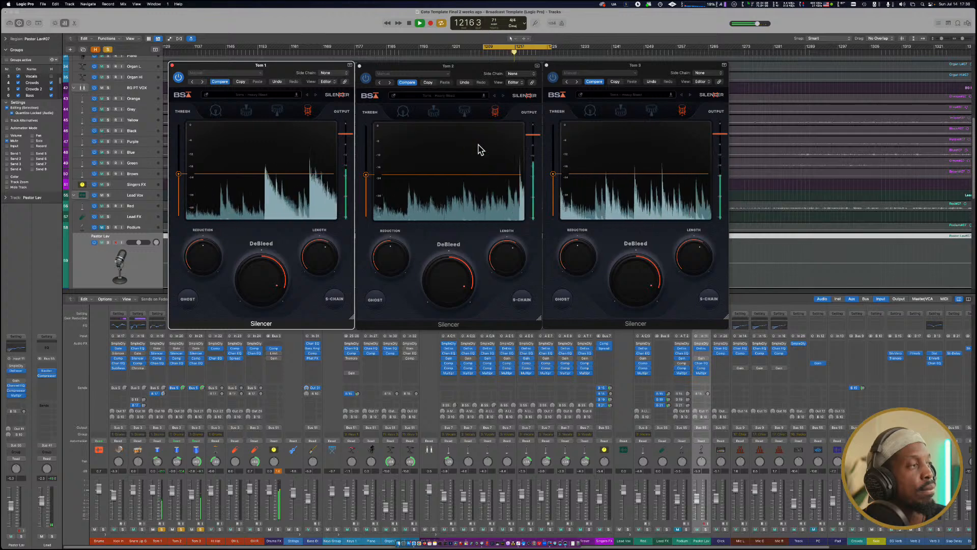
{"action": "left_click", "coordinate": [172, 66]}
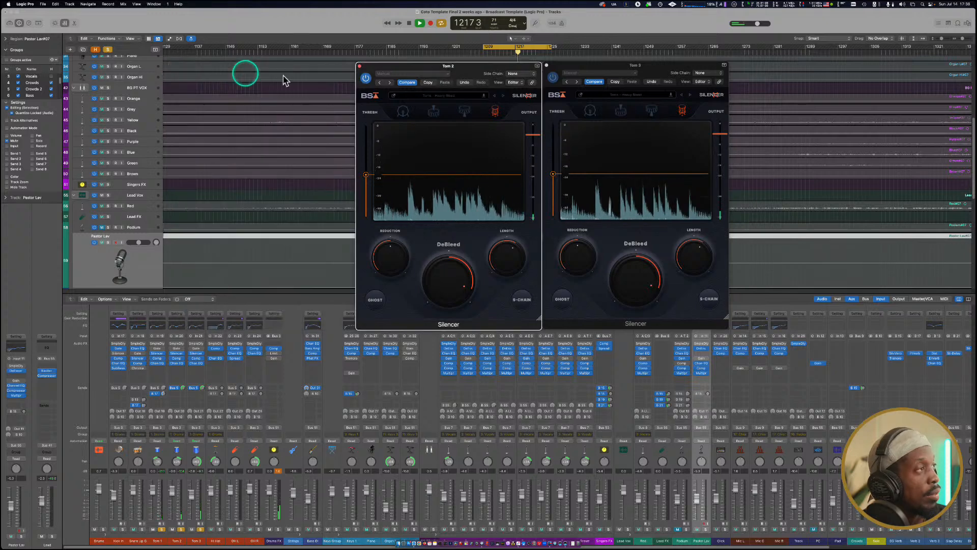
{"action": "left_click", "coordinate": [359, 67]}
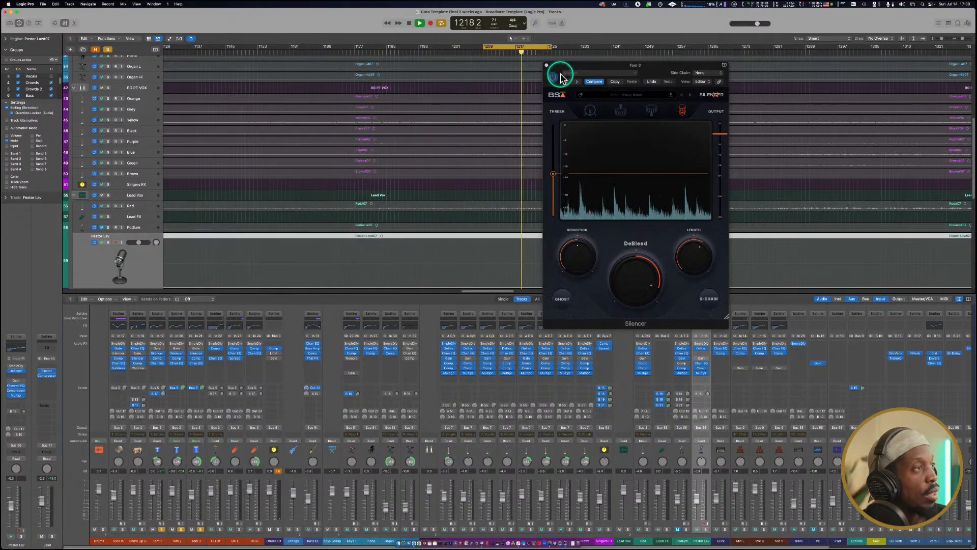
{"action": "left_click", "coordinate": [547, 66]}
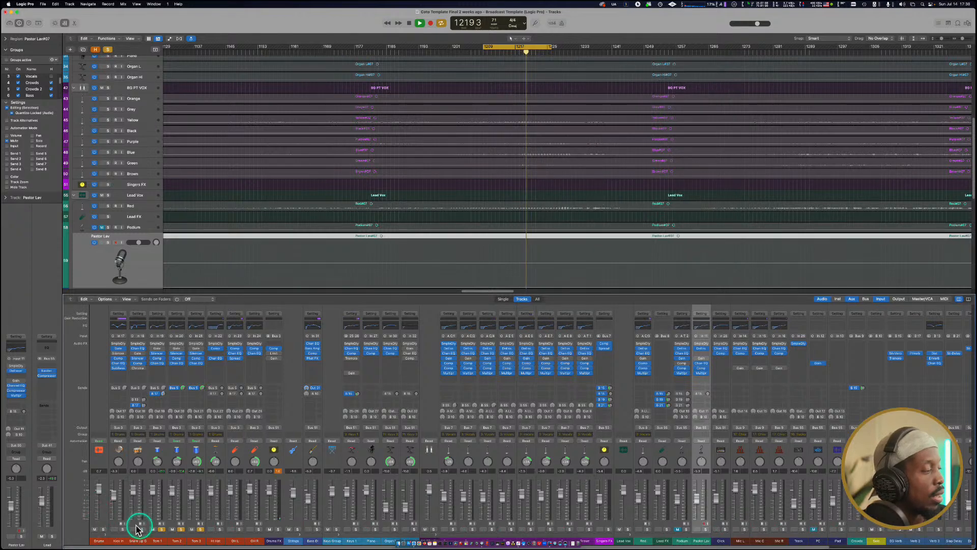
Solo the Drums group and turn off the individual solos on Tom 1, Tom 2 and Tom 3.
{"action": "left_click", "coordinate": [103, 530]}
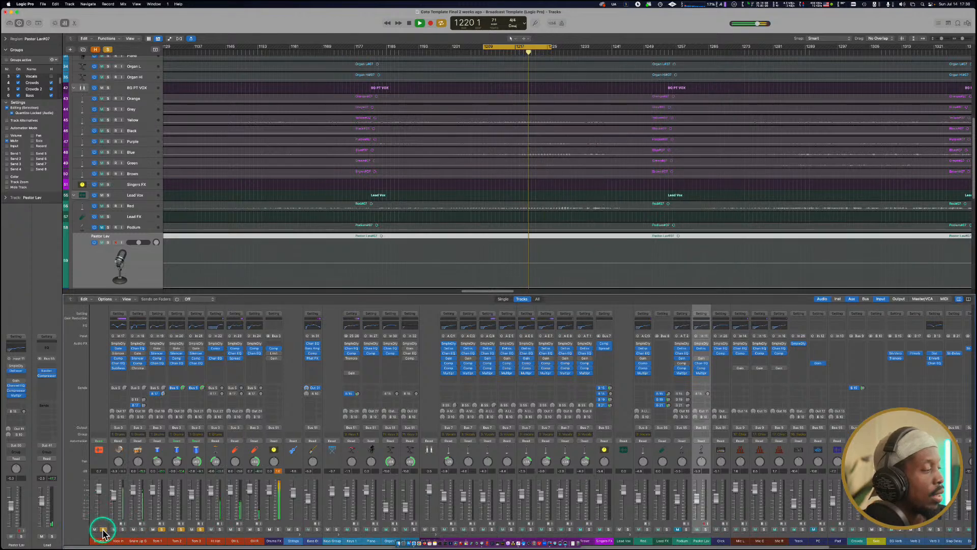
{"action": "left_click", "coordinate": [180, 529]}
{"action": "left_click", "coordinate": [200, 530]}
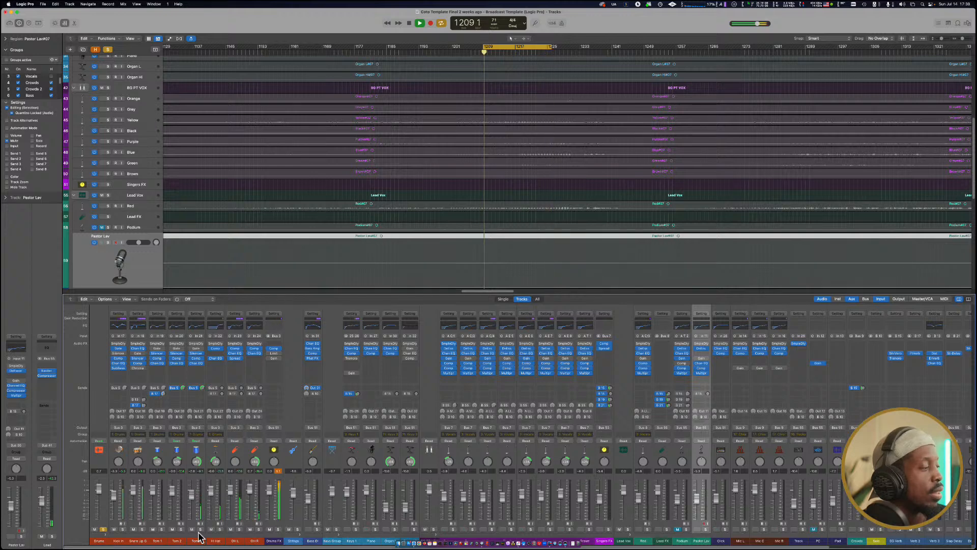
{"action": "left_click", "coordinate": [199, 531]}
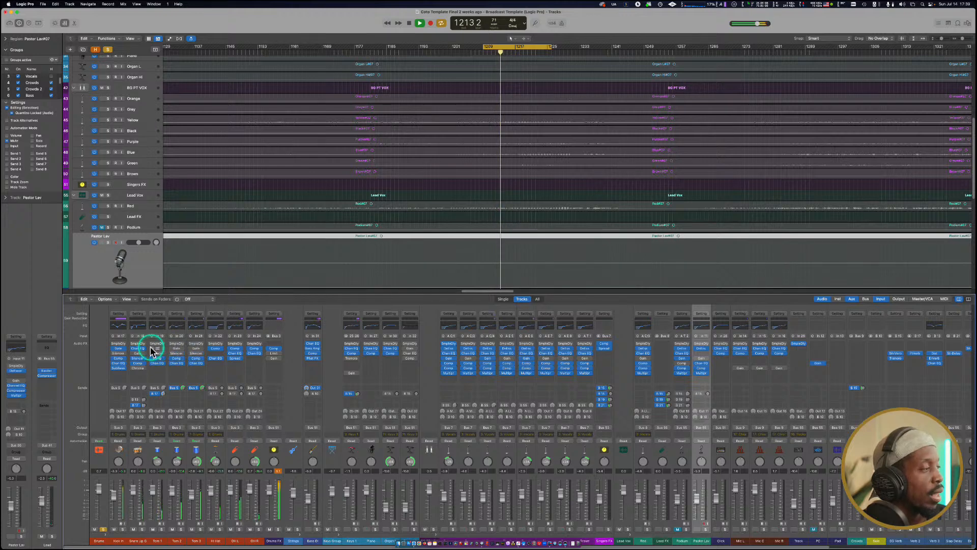
Compare the soloed drums with Silencer bypassed and enabled on Tom 1, Tom 2 and Tom 3.
{"action": "left_click_drag", "start_coordinate": [153, 351], "coordinate": [174, 351]}
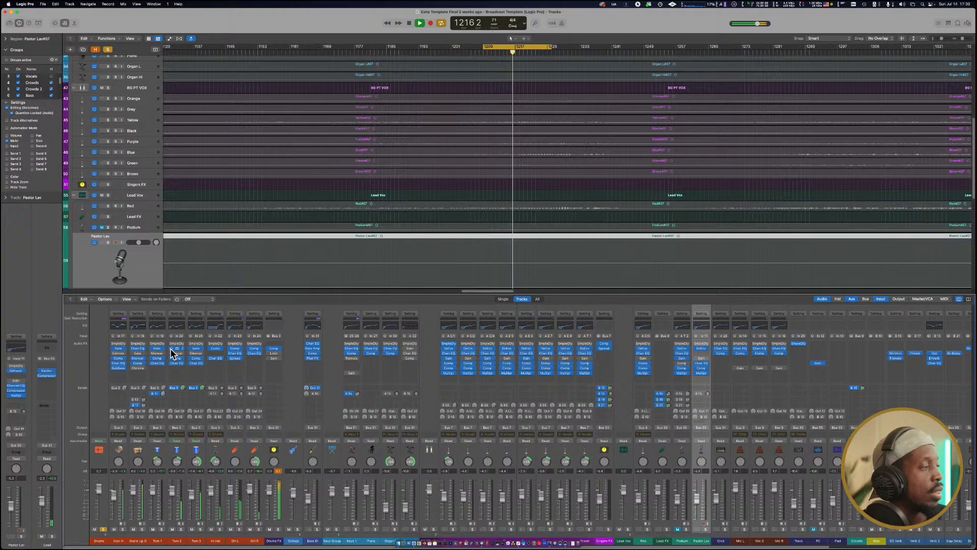
{"action": "left_click", "coordinate": [171, 349]}
{"action": "left_click_drag", "start_coordinate": [155, 351], "coordinate": [191, 373]}
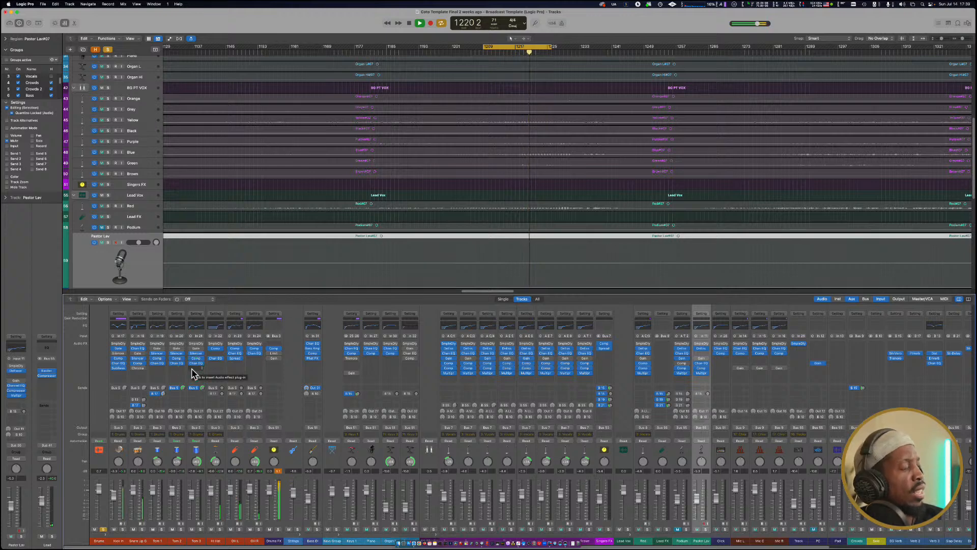
{"action": "left_click_drag", "start_coordinate": [191, 369], "coordinate": [191, 332]}
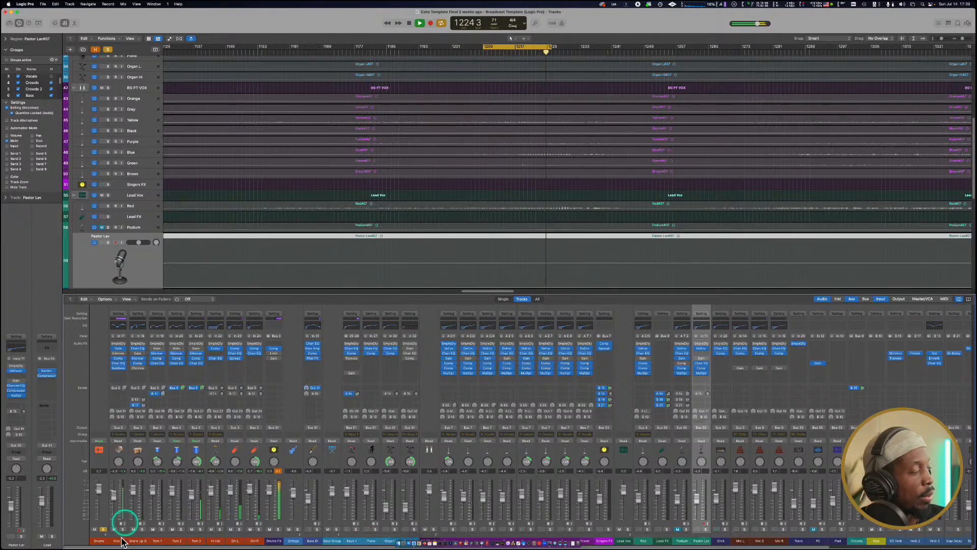
Turn off the Drums solo and shorten the cycle range so that it starts at about bar 1222.
{"action": "left_click", "coordinate": [103, 530]}
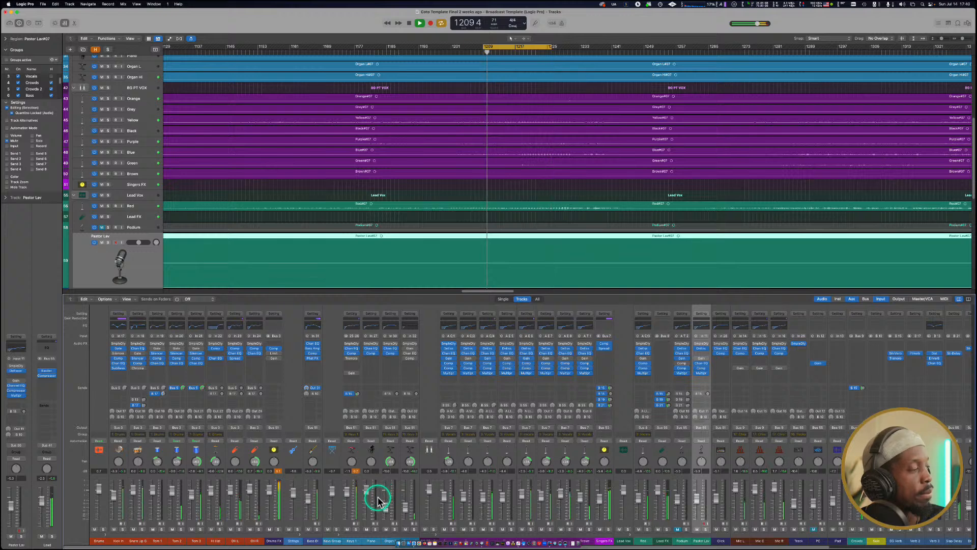
{"action": "left_click", "coordinate": [317, 519]}
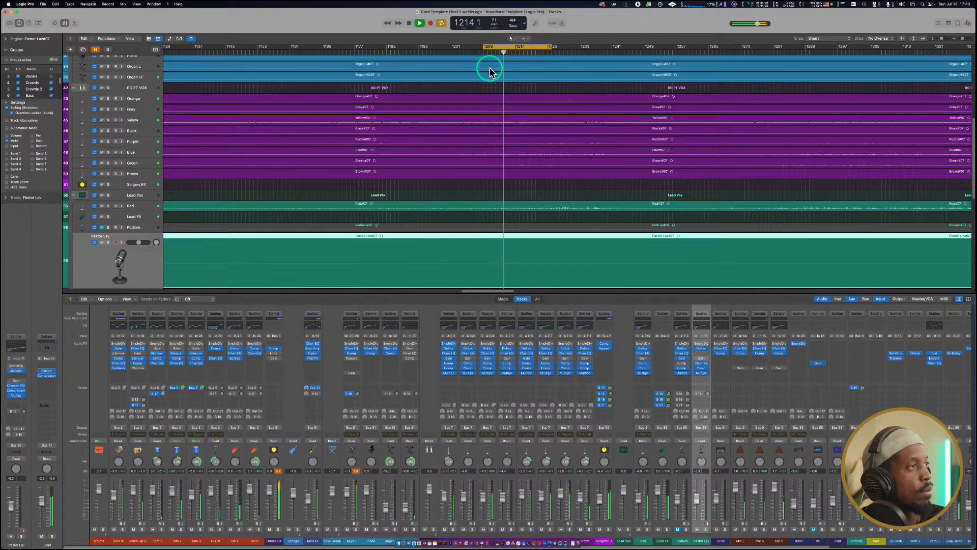
{"action": "left_click", "coordinate": [519, 52]}
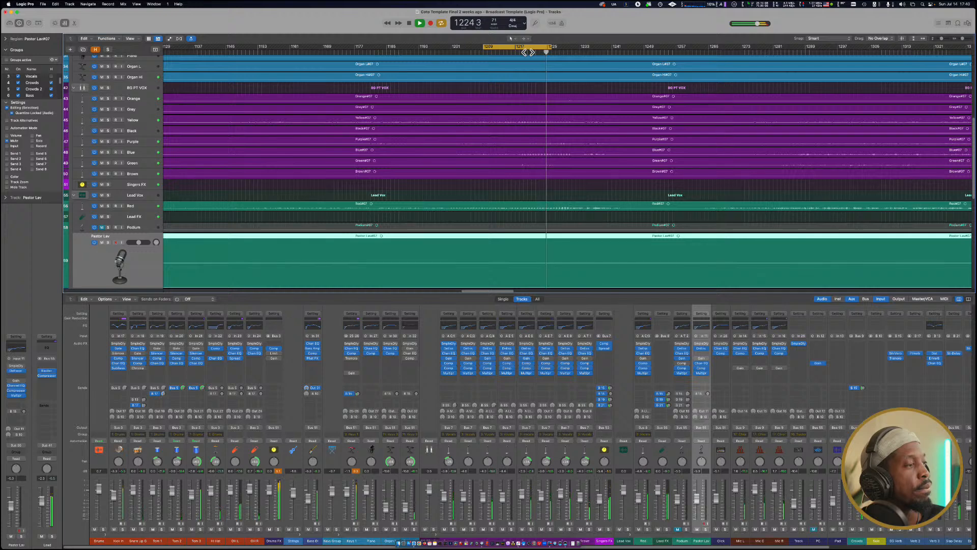
{"action": "left_click", "coordinate": [527, 52]}
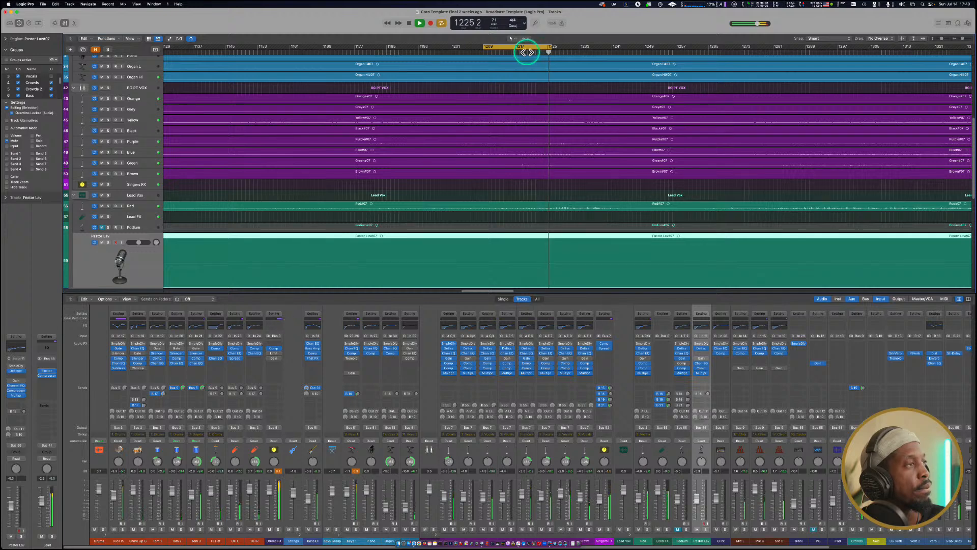
{"action": "left_click_drag", "start_coordinate": [488, 47], "coordinate": [529, 47]}
{"action": "left_click", "coordinate": [530, 51]}
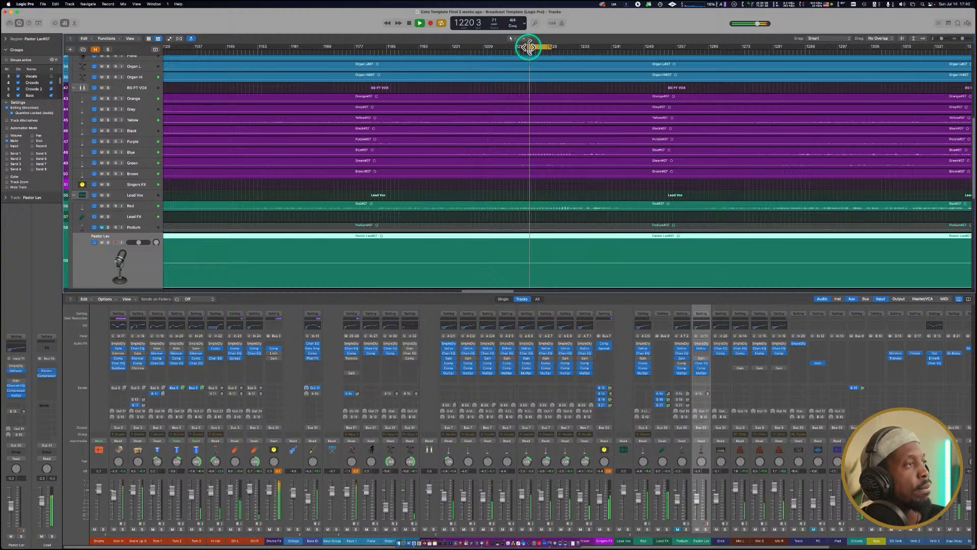
{"action": "left_click_drag", "start_coordinate": [530, 47], "coordinate": [534, 49]}
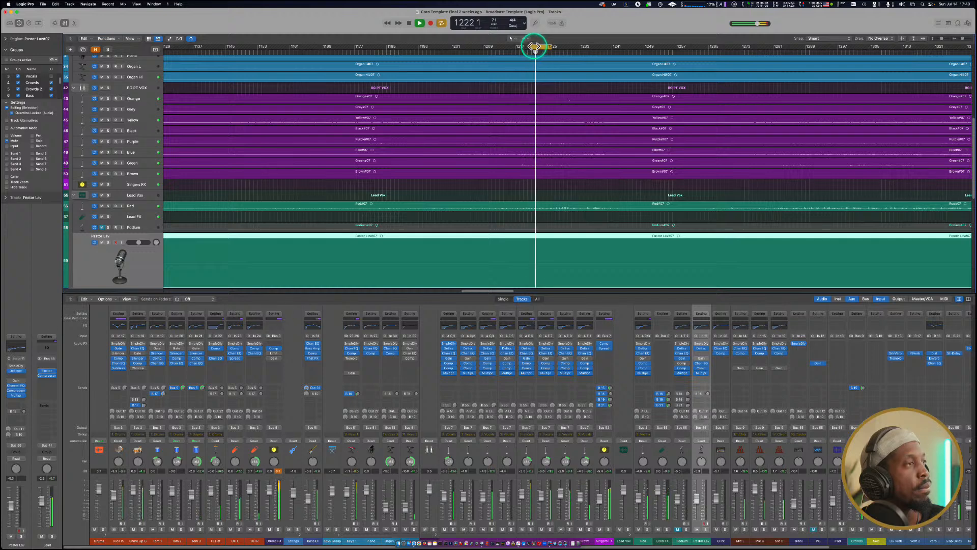
{"action": "left_click_drag", "start_coordinate": [535, 48], "coordinate": [536, 47]}
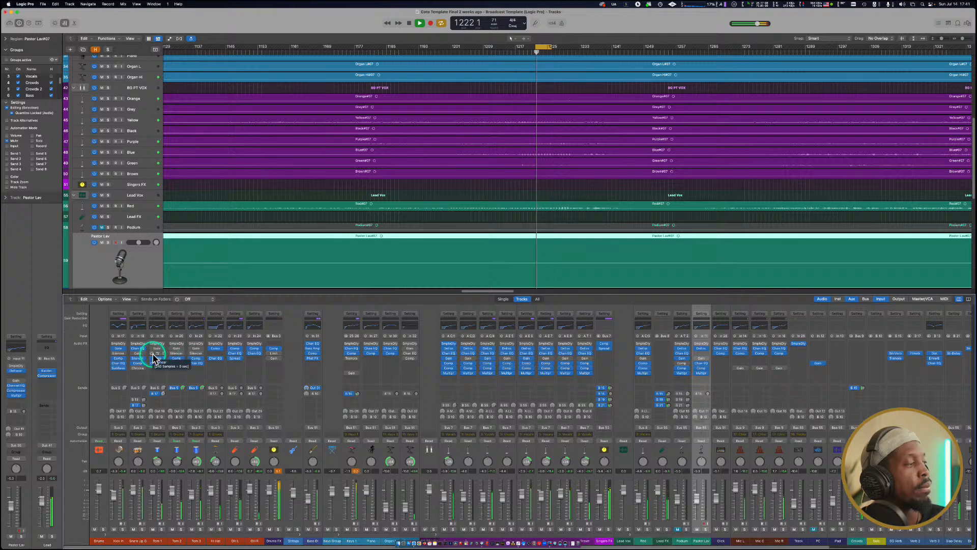
Compare the full mix with the three tom Silencers bypassed and enabled, and stop playback.
{"action": "left_click", "coordinate": [191, 350]}
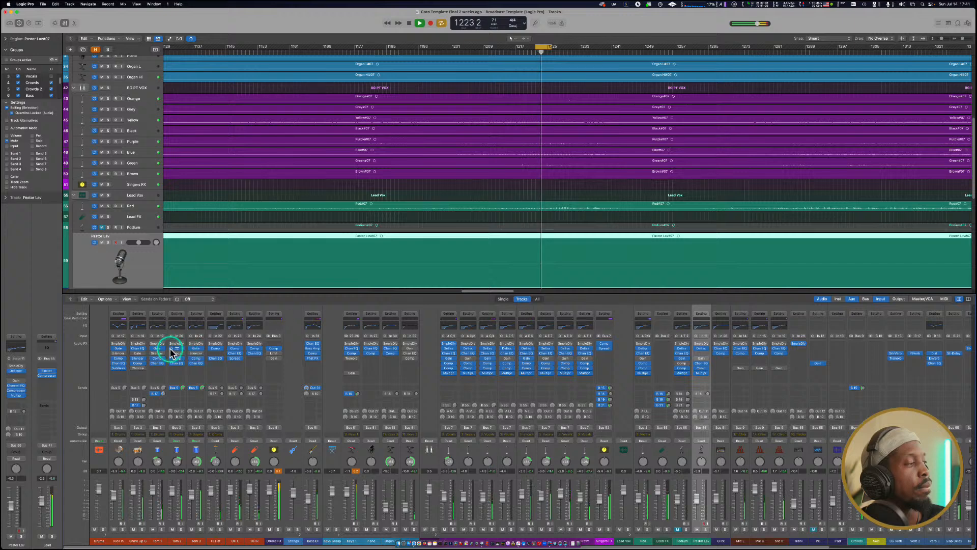
{"action": "left_click_drag", "start_coordinate": [170, 347], "coordinate": [193, 358]}
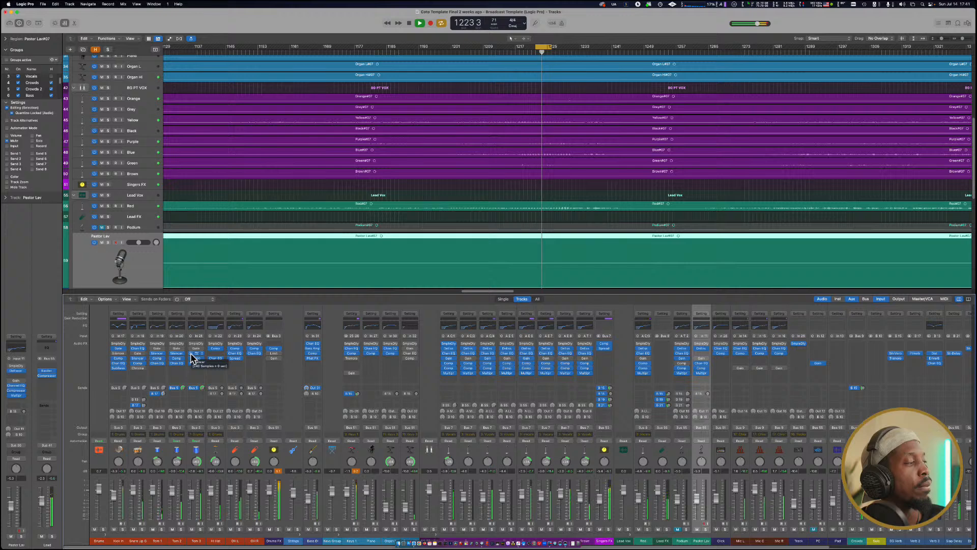
{"action": "left_click_drag", "start_coordinate": [130, 481], "coordinate": [111, 508]}
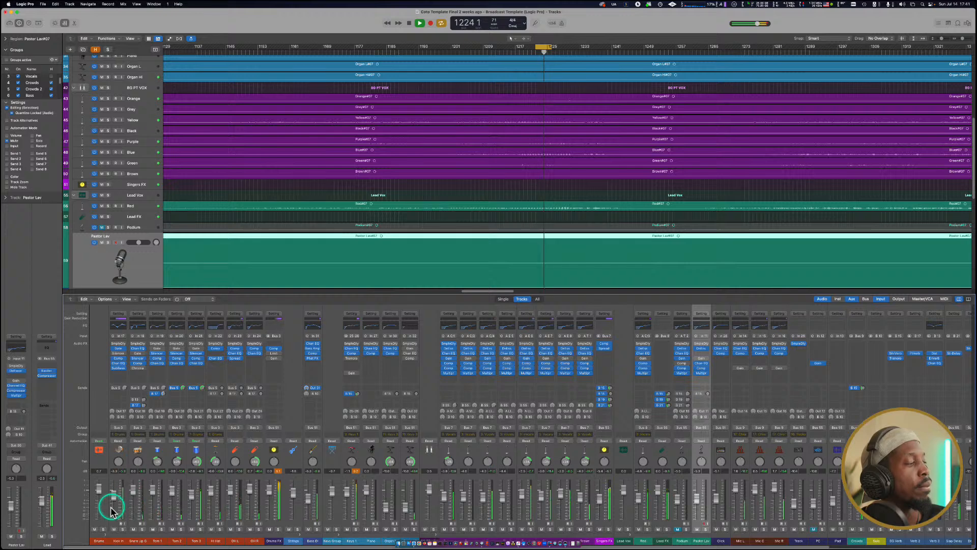
{"action": "key", "text": "space"}
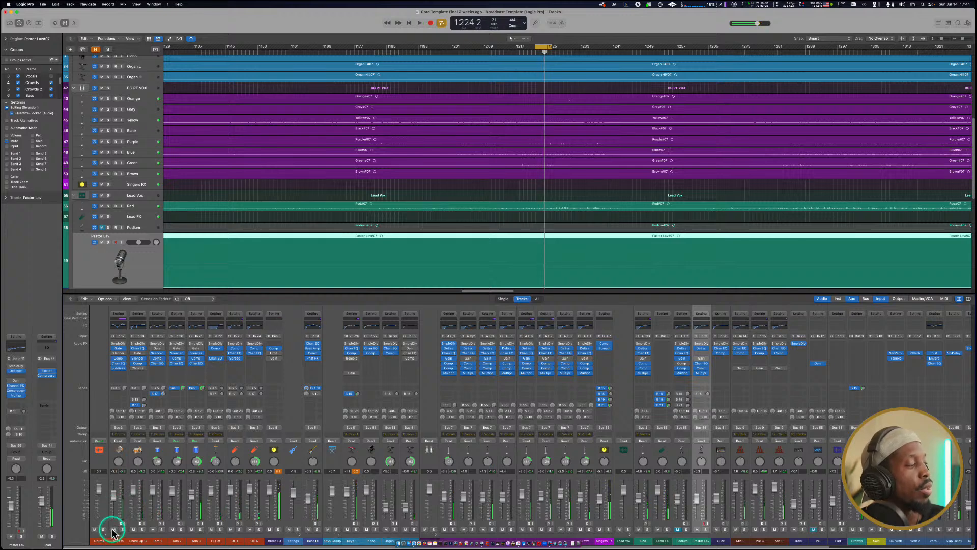
Solo only the Tom 1, Tom 2 and Tom 3 channels, leaving the Drums group unsoloed.
{"action": "left_click", "coordinate": [104, 529]}
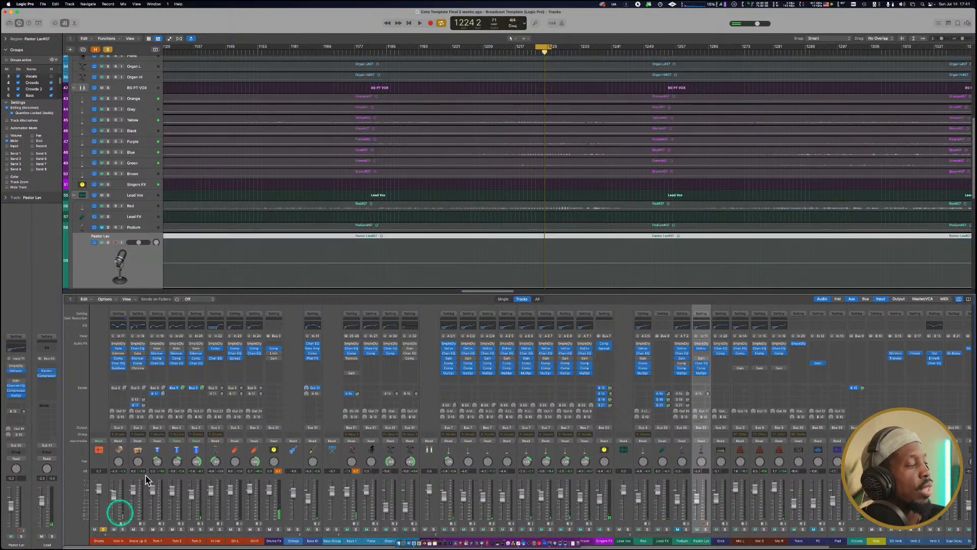
{"action": "left_click", "coordinate": [103, 529]}
{"action": "left_click", "coordinate": [161, 529]}
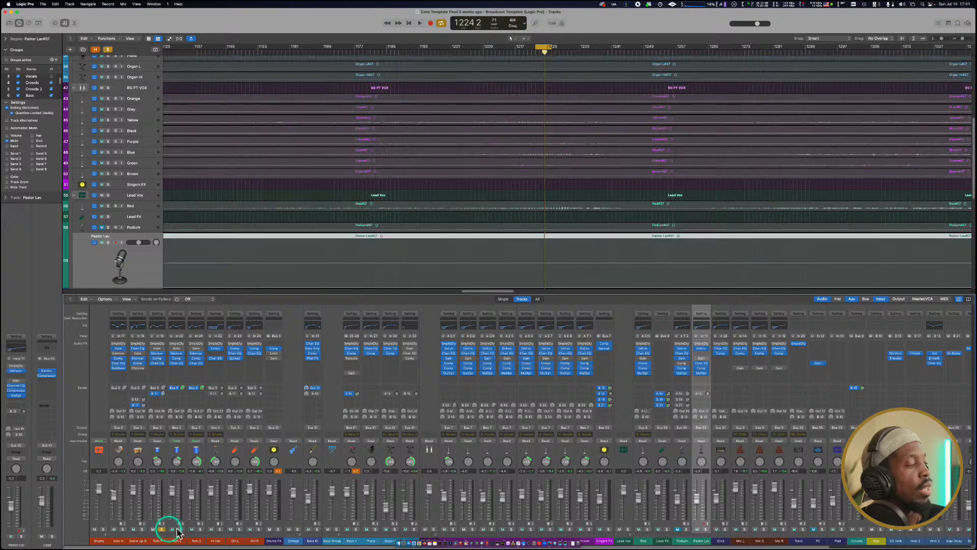
{"action": "left_click", "coordinate": [181, 530]}
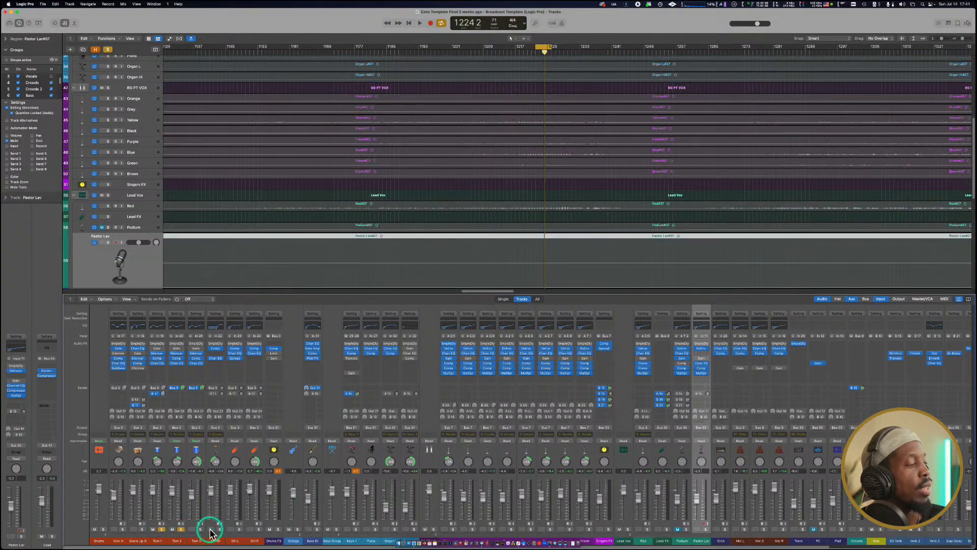
{"action": "left_click", "coordinate": [201, 530]}
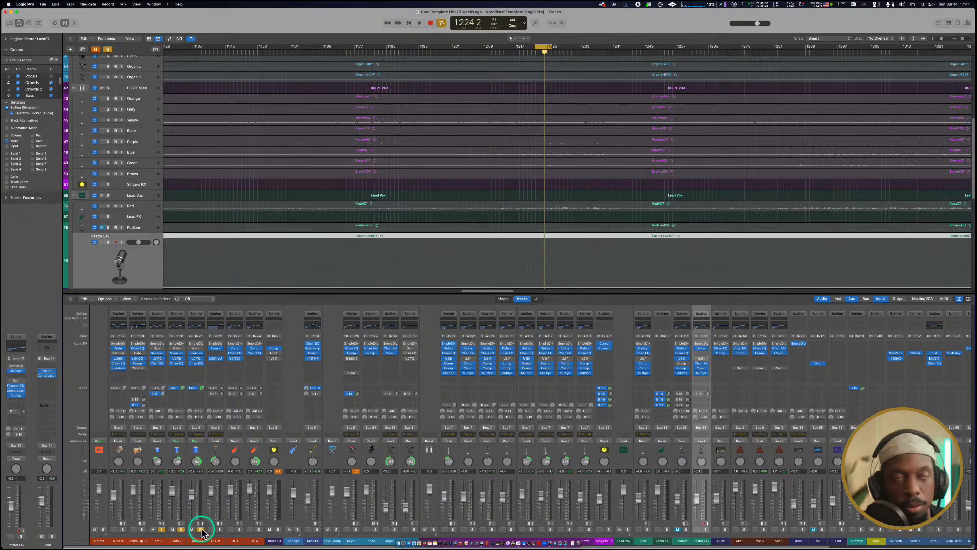
Open the Silencer plug-ins of Tom 1, Tom 2 and Tom 3 side by side and start playback.
{"action": "left_click", "coordinate": [178, 394]}
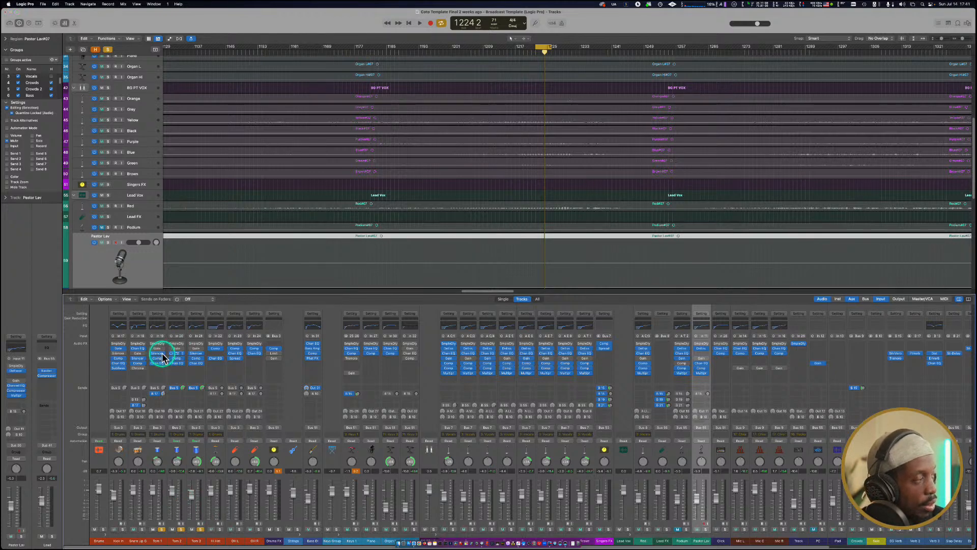
{"action": "left_click", "coordinate": [158, 353]}
{"action": "left_click", "coordinate": [176, 353]}
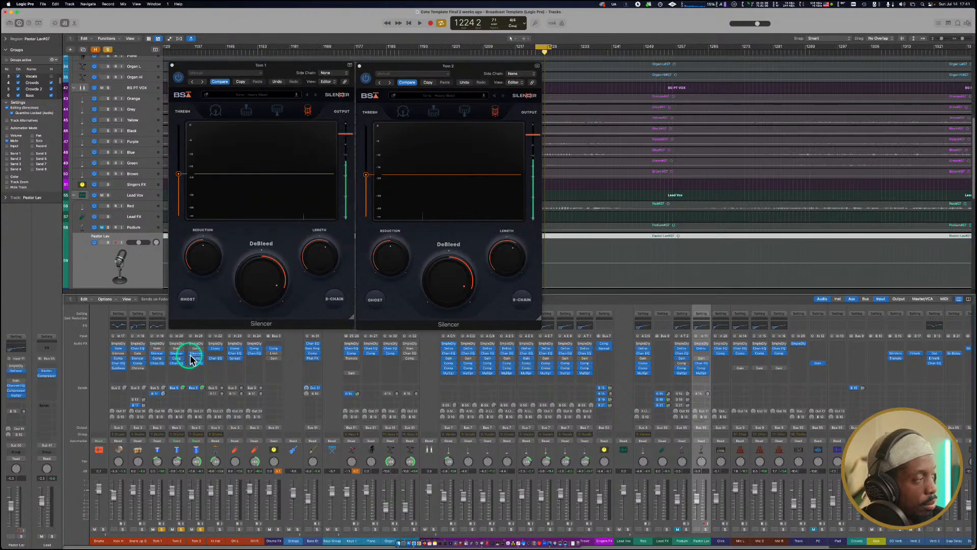
{"action": "left_click", "coordinate": [193, 358]}
{"action": "key", "text": "space"}
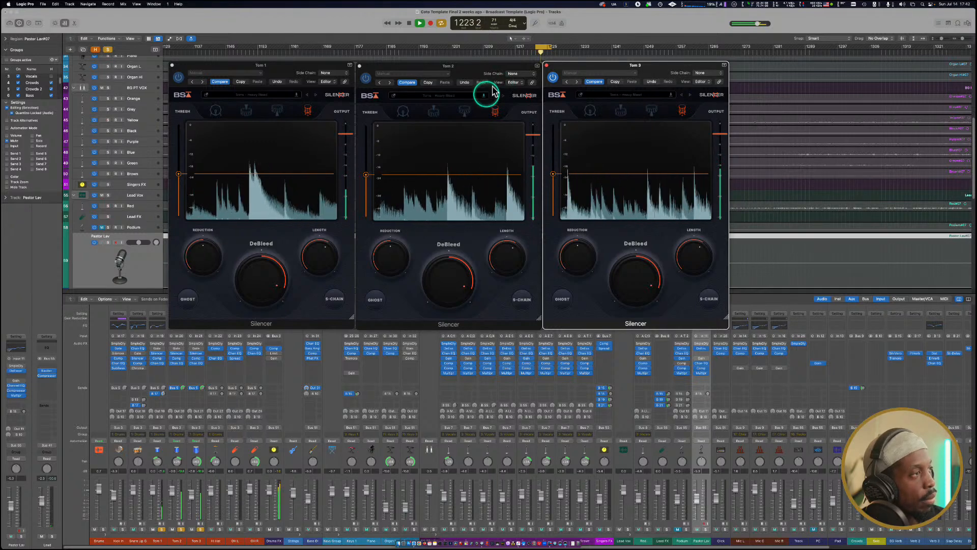
Move the start of the cycle range forward to about bar 1224 to loop only the end of the fill.
{"action": "left_click", "coordinate": [537, 47]}
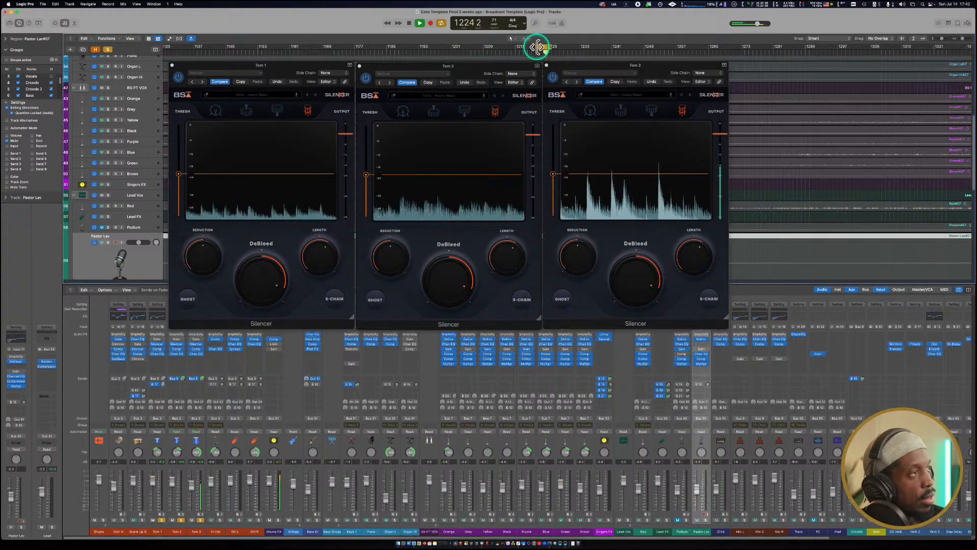
{"action": "left_click_drag", "start_coordinate": [538, 48], "coordinate": [544, 47]}
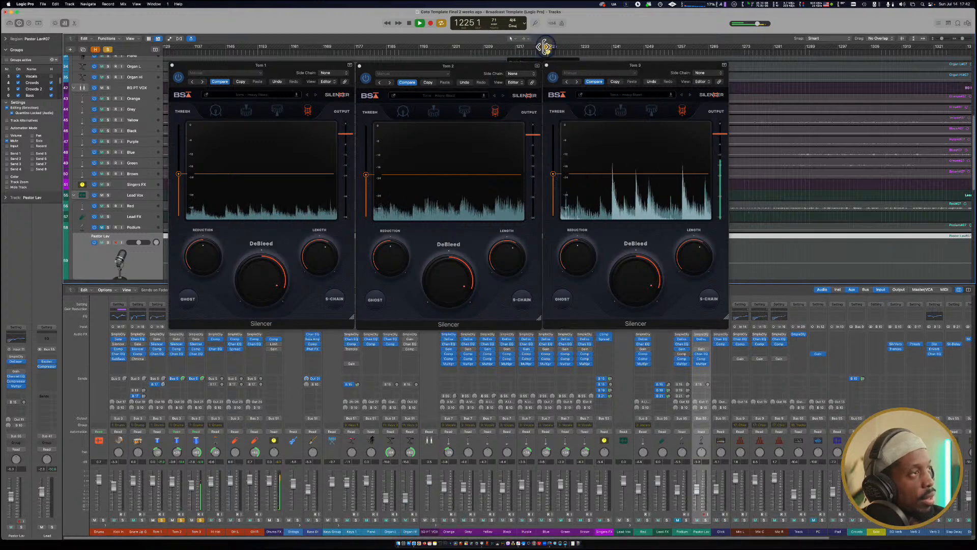
{"action": "left_click", "coordinate": [529, 70]}
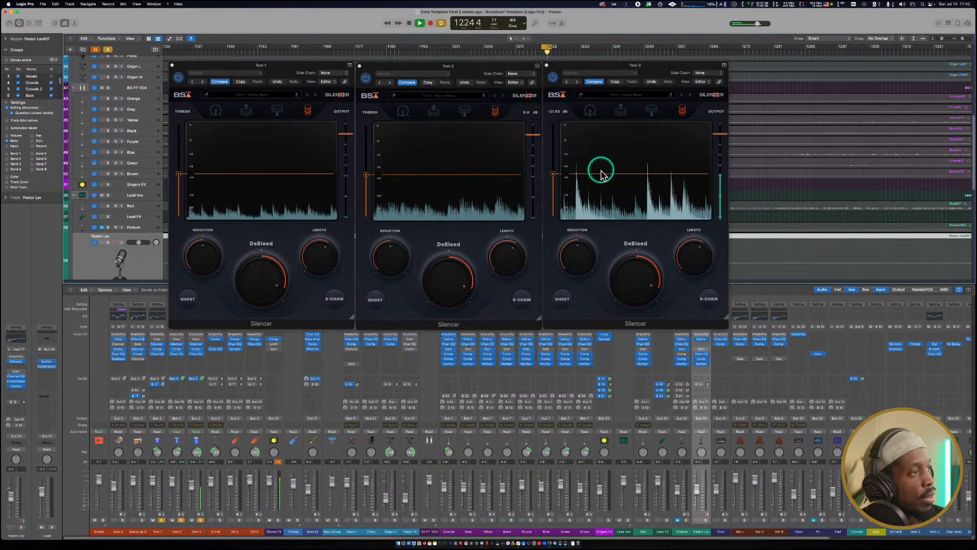
Lower the Silencer threshold to about -25 dB on Tom 3 and about -24 dB on Tom 2.
{"action": "left_click_drag", "start_coordinate": [554, 175], "coordinate": [553, 191]}
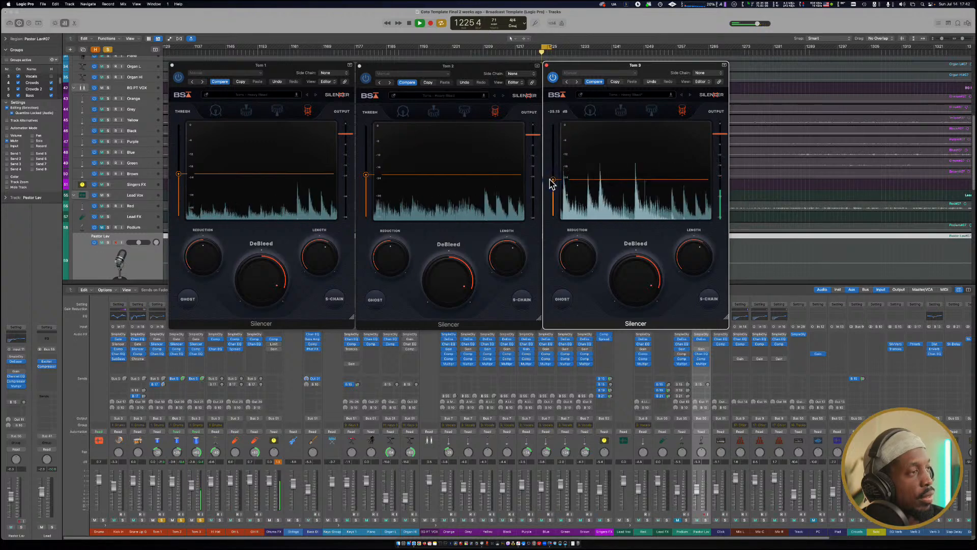
{"action": "left_click_drag", "start_coordinate": [551, 183], "coordinate": [552, 183]}
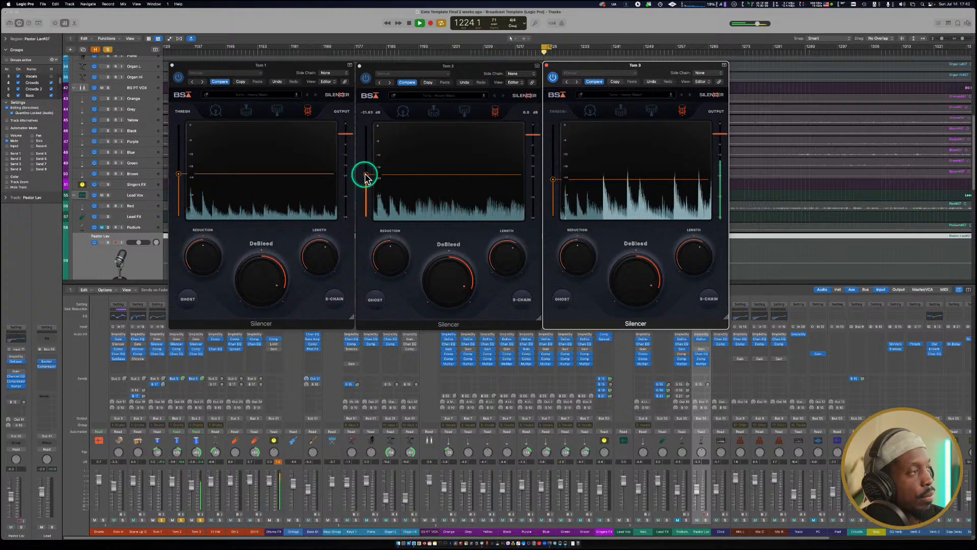
{"action": "left_click_drag", "start_coordinate": [364, 174], "coordinate": [366, 190]}
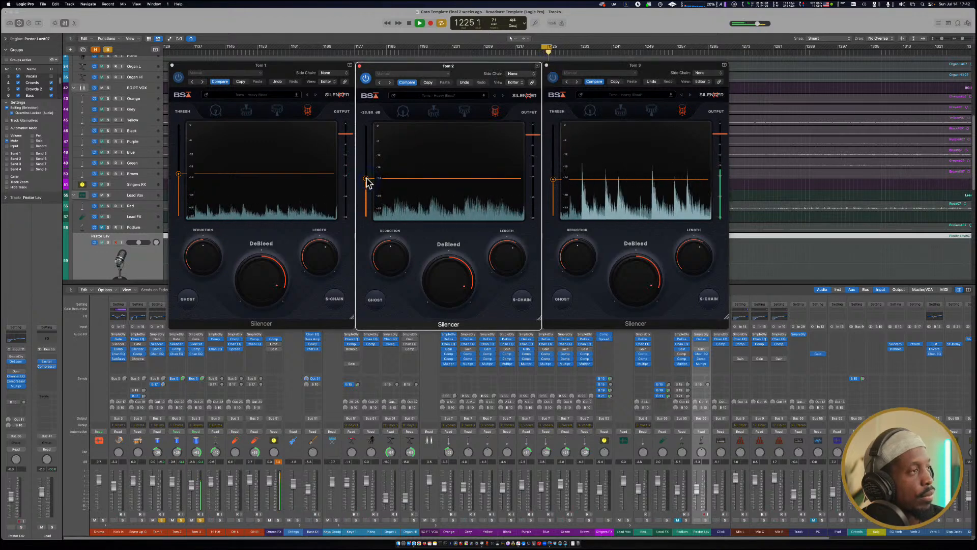
Audition the removed bleed with Ghost on Tom 2 and Tom 1, and lower Tom 1's Silencer threshold to about -24 dB.
{"action": "left_click", "coordinate": [375, 300]}
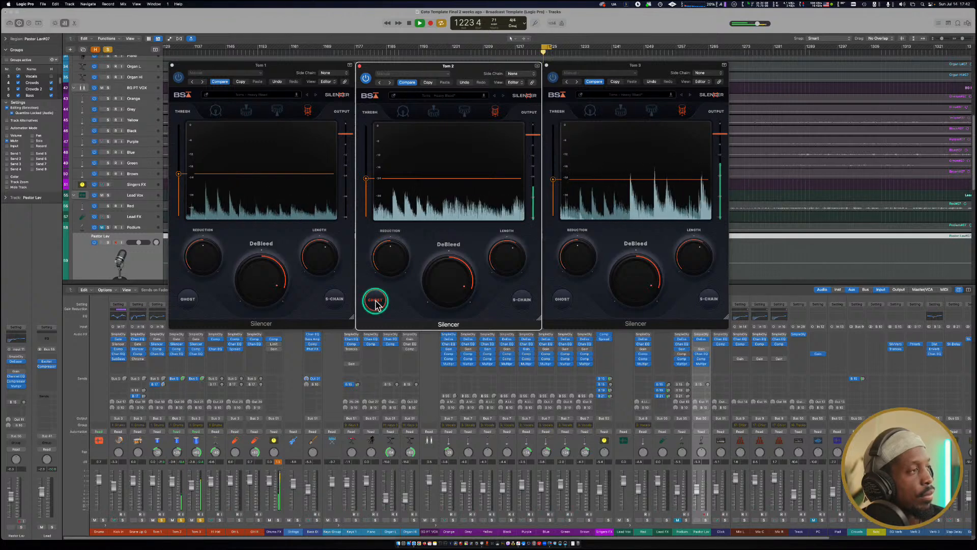
{"action": "left_click", "coordinate": [376, 300]}
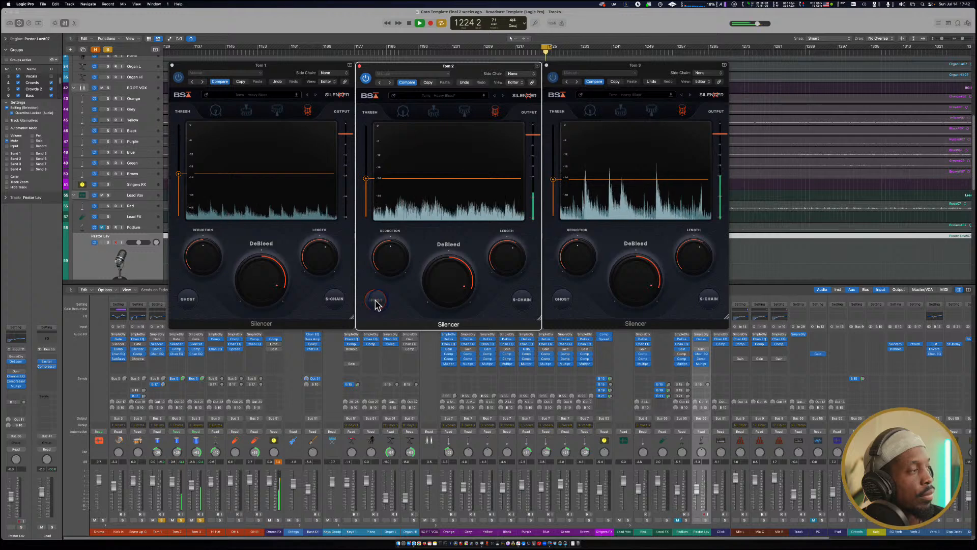
{"action": "left_click", "coordinate": [188, 299]}
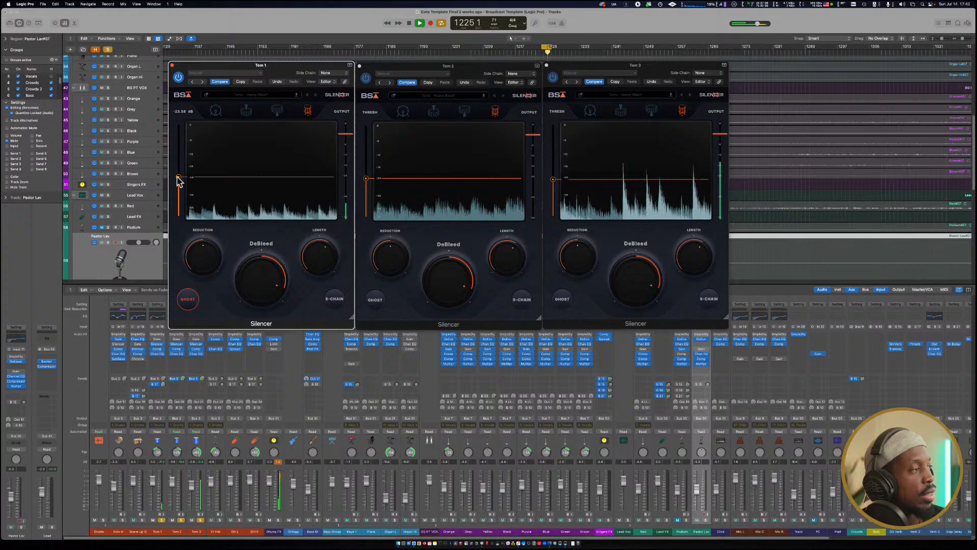
{"action": "left_click", "coordinate": [188, 299]}
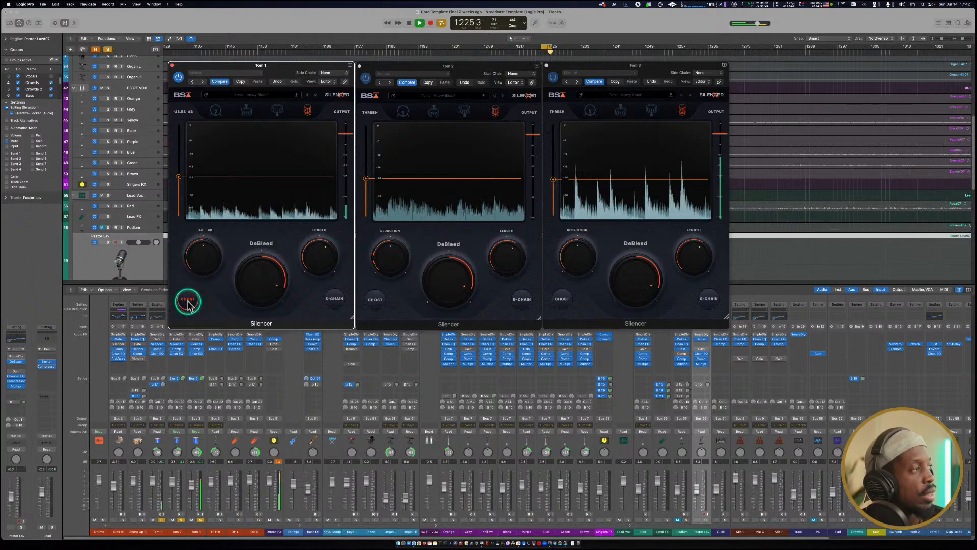
Lower Tom 3's Silencer threshold slightly, compare shorter and longer Length settings, and leave Length at about 1300 ms.
{"action": "left_click", "coordinate": [748, 235]}
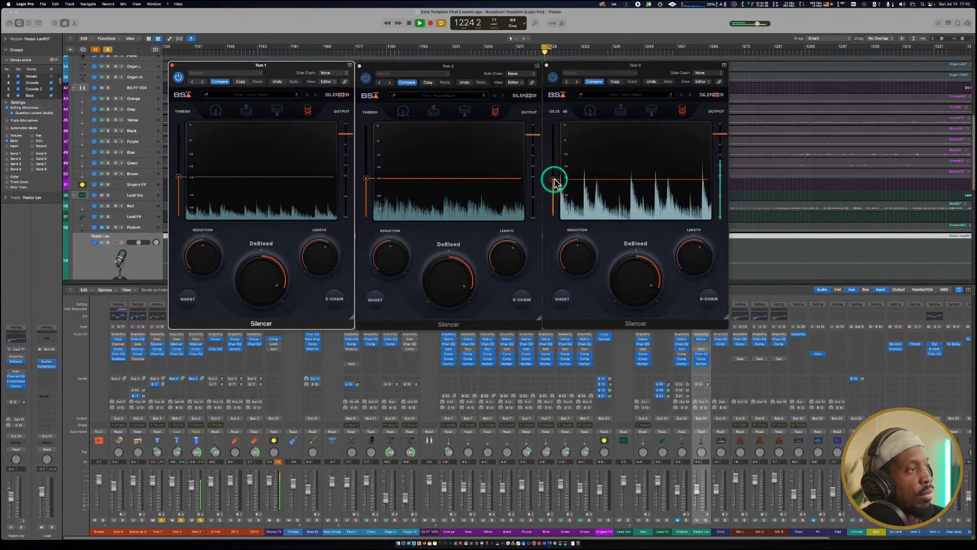
{"action": "left_click_drag", "start_coordinate": [554, 182], "coordinate": [555, 184]}
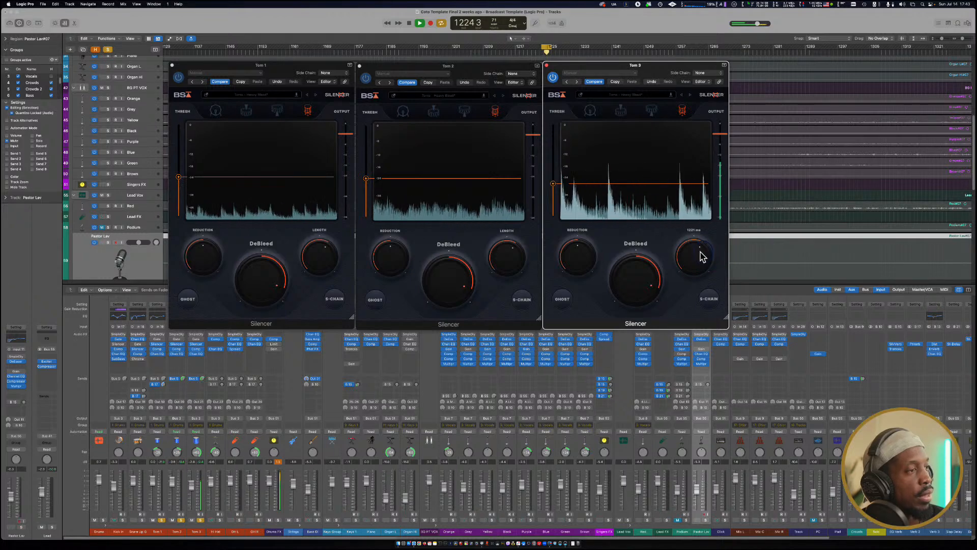
{"action": "left_click_drag", "start_coordinate": [700, 256], "coordinate": [698, 265]}
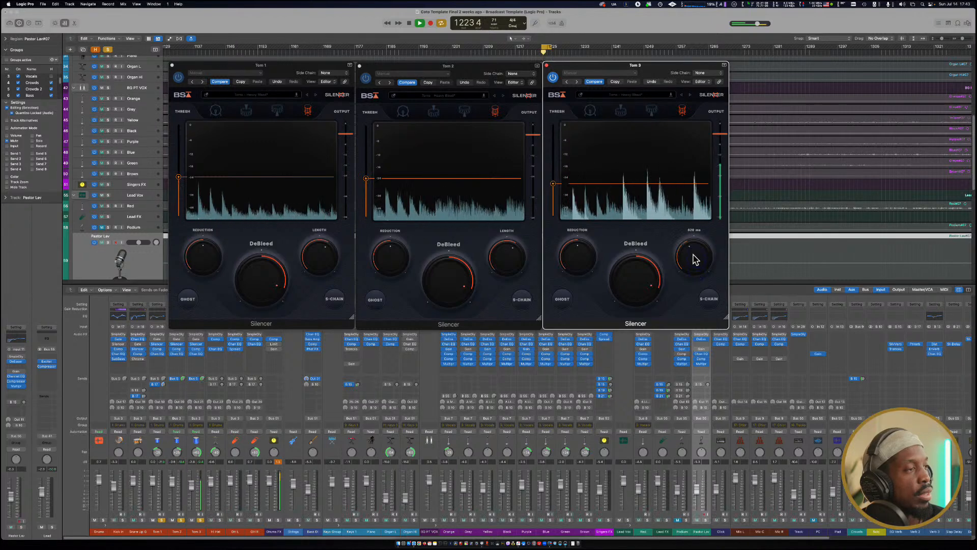
{"action": "left_click_drag", "start_coordinate": [693, 254], "coordinate": [695, 248]}
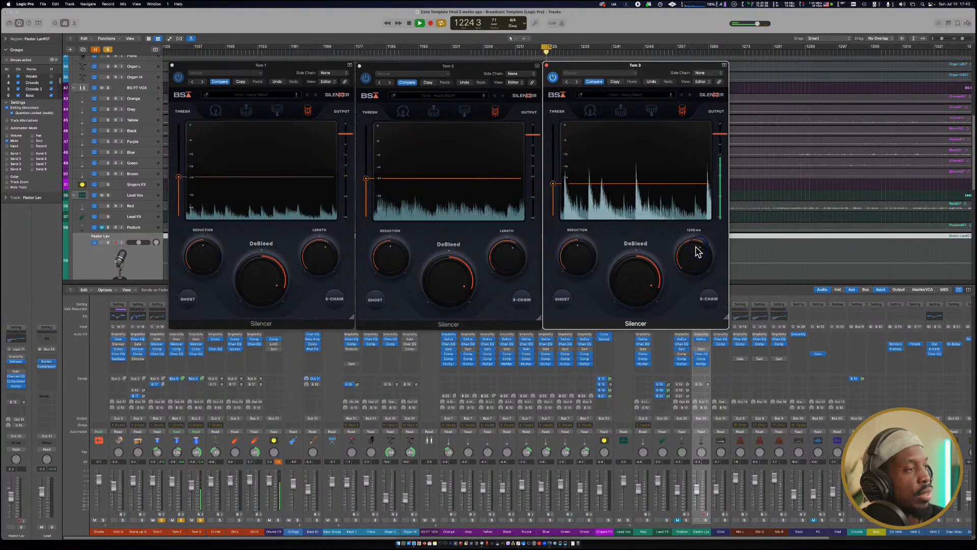
{"action": "left_click_drag", "start_coordinate": [698, 250], "coordinate": [703, 240]}
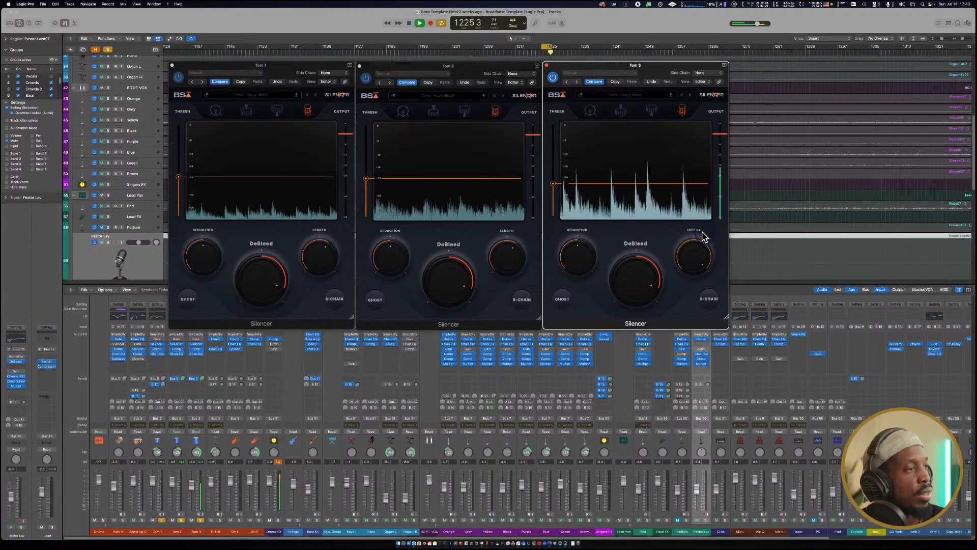
{"action": "left_click_drag", "start_coordinate": [700, 238], "coordinate": [700, 240]}
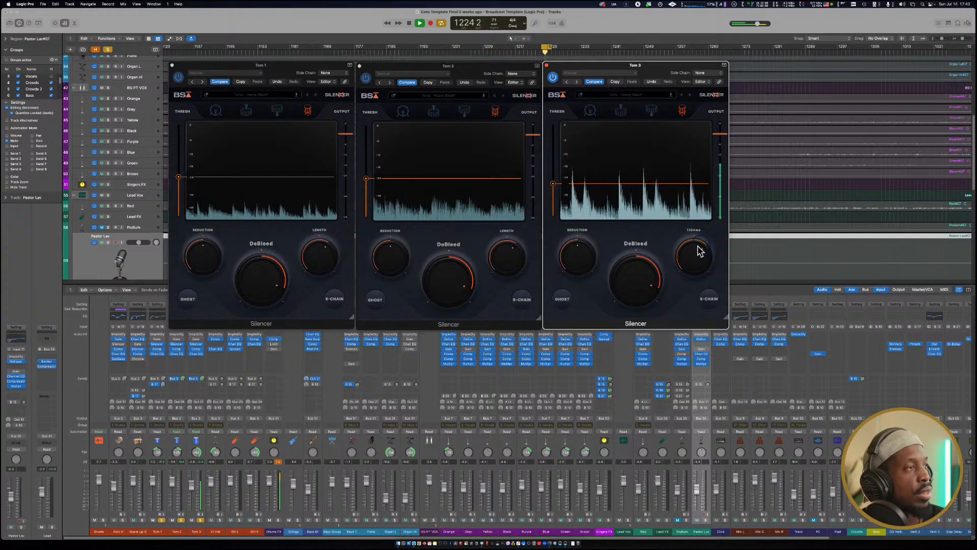
Close the Silencer windows of all three toms and clear every solo to hear the full mix.
{"action": "left_click", "coordinate": [358, 66]}
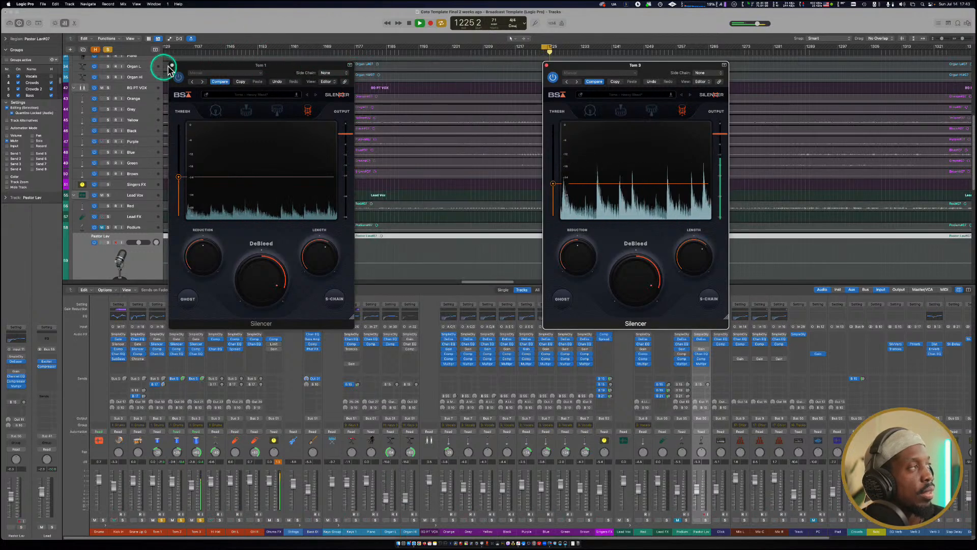
{"action": "left_click", "coordinate": [172, 65]}
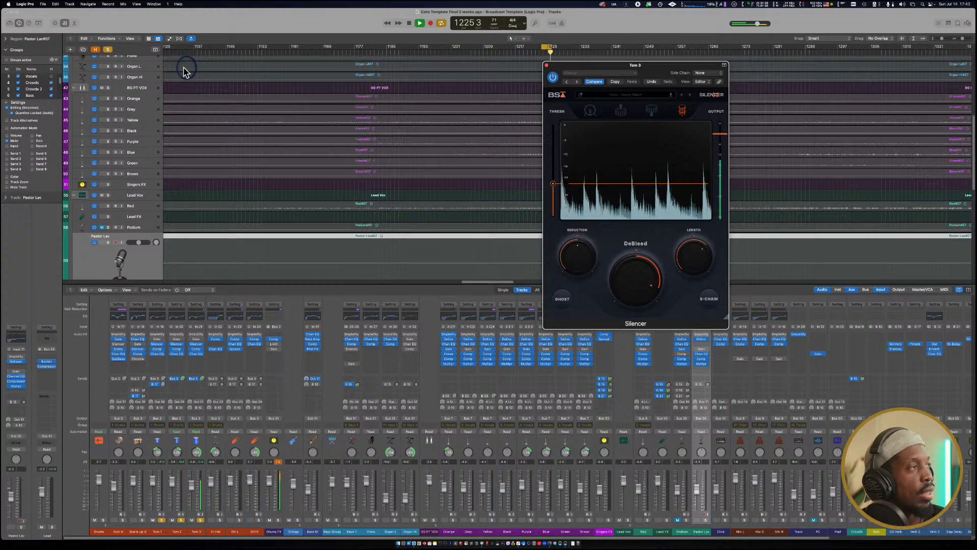
{"action": "left_click", "coordinate": [546, 66]}
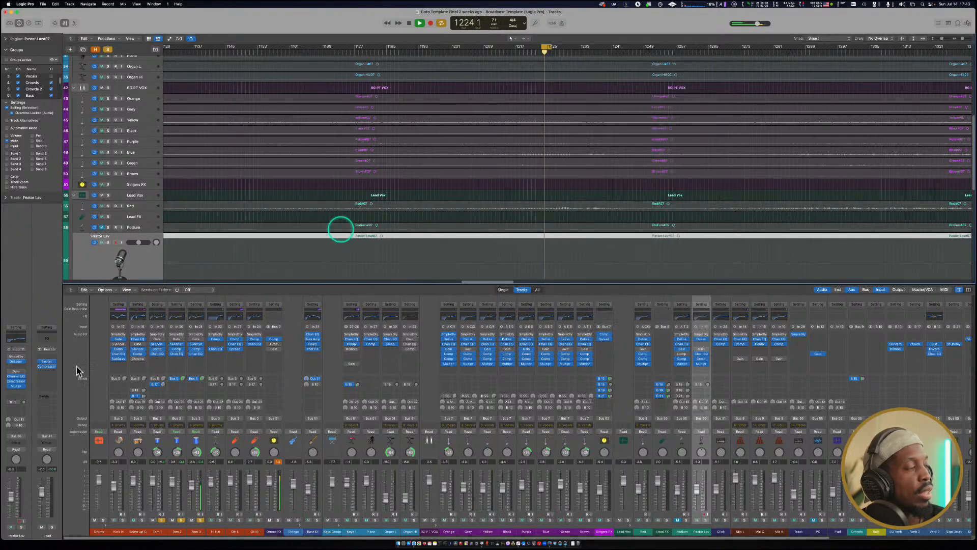
{"action": "left_click", "coordinate": [162, 519]}
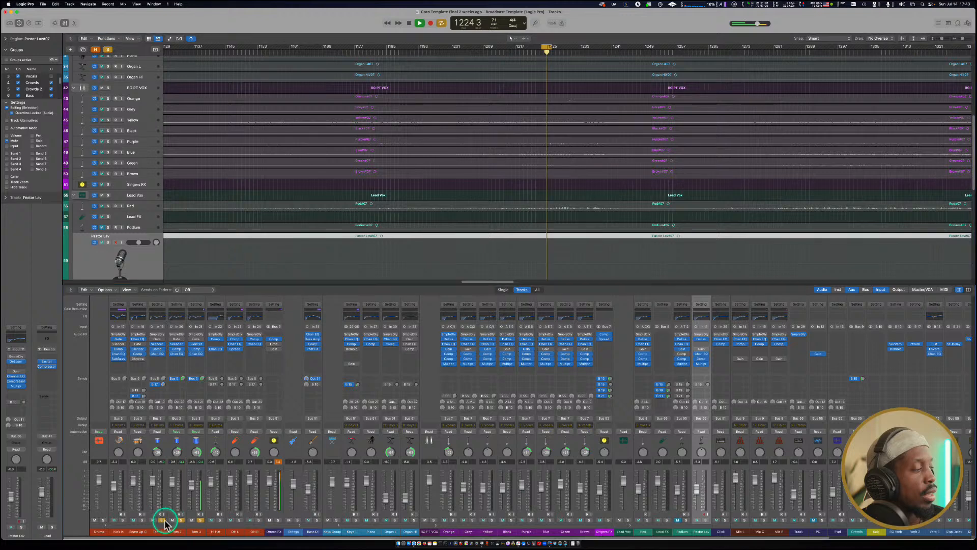
{"action": "left_click", "coordinate": [107, 49]}
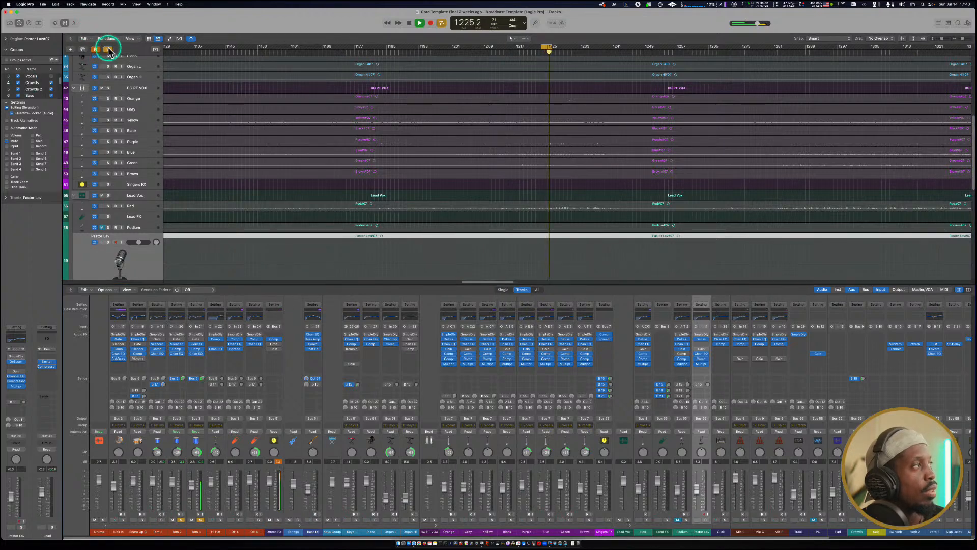
Extend the start of the cycle range back to about bar 1217 to loop more of the full mix.
{"action": "left_click", "coordinate": [545, 48]}
{"action": "left_click_drag", "start_coordinate": [541, 47], "coordinate": [519, 49]}
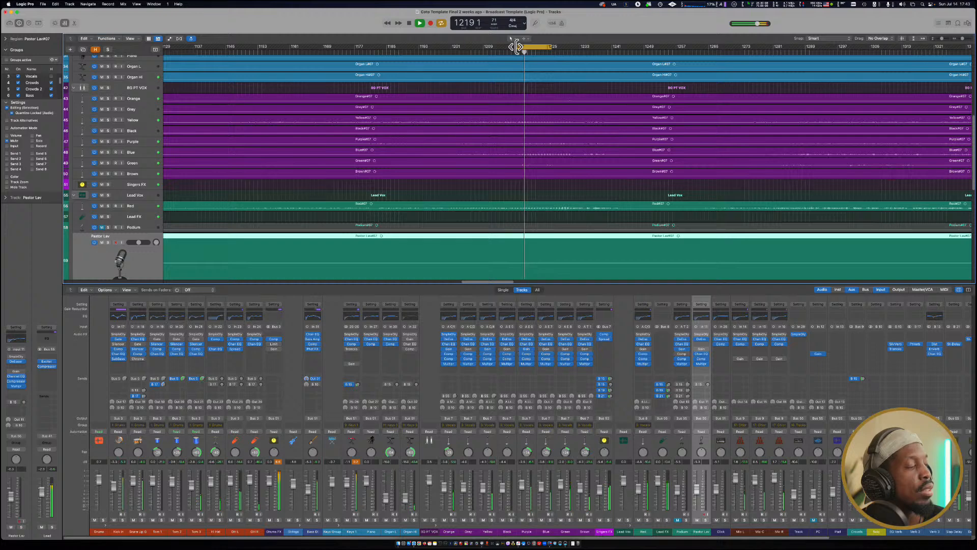
{"action": "left_click", "coordinate": [356, 363]}
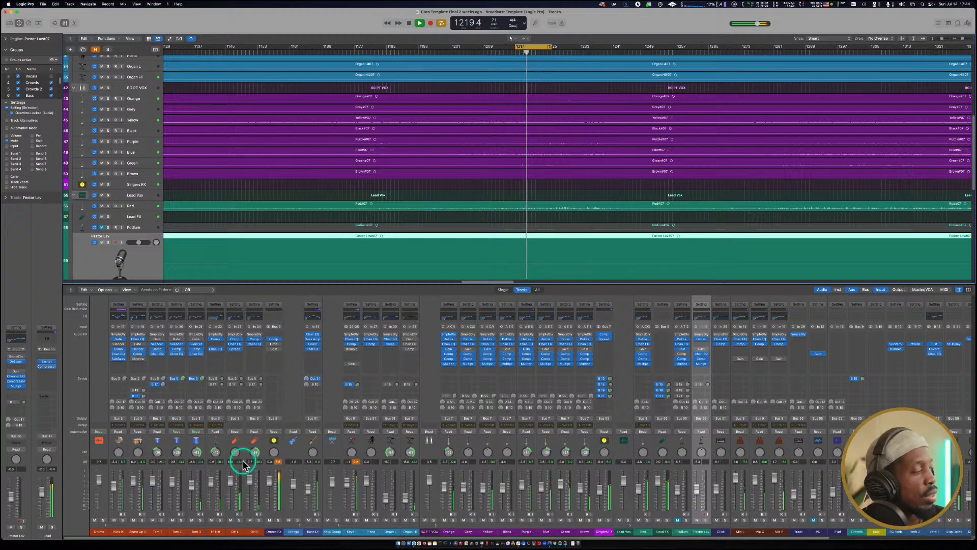
Raise the Kick In channel's volume fader slightly while the mix plays, and stop playback.
{"action": "left_click_drag", "start_coordinate": [113, 485], "coordinate": [113, 483]}
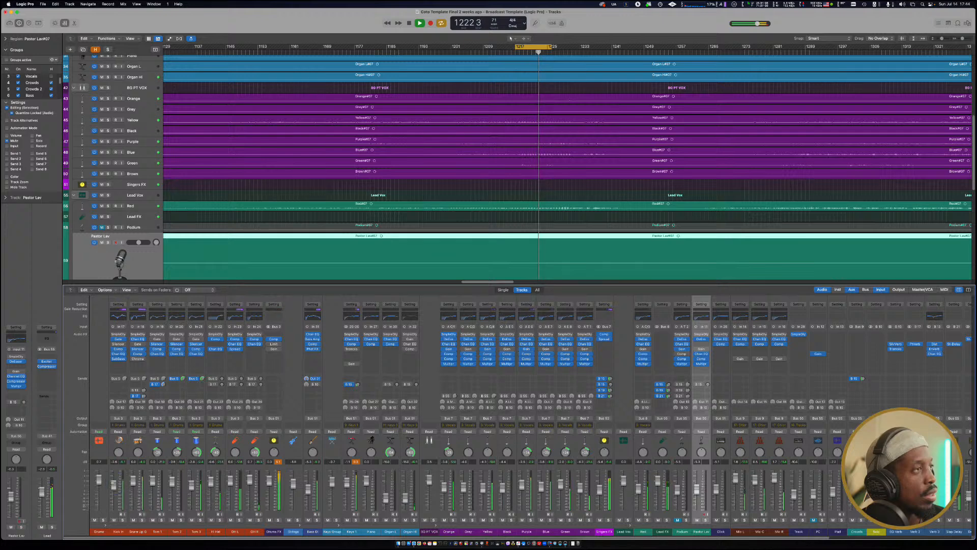
{"action": "key", "text": "space"}
{"action": "left_click", "coordinate": [112, 483]}
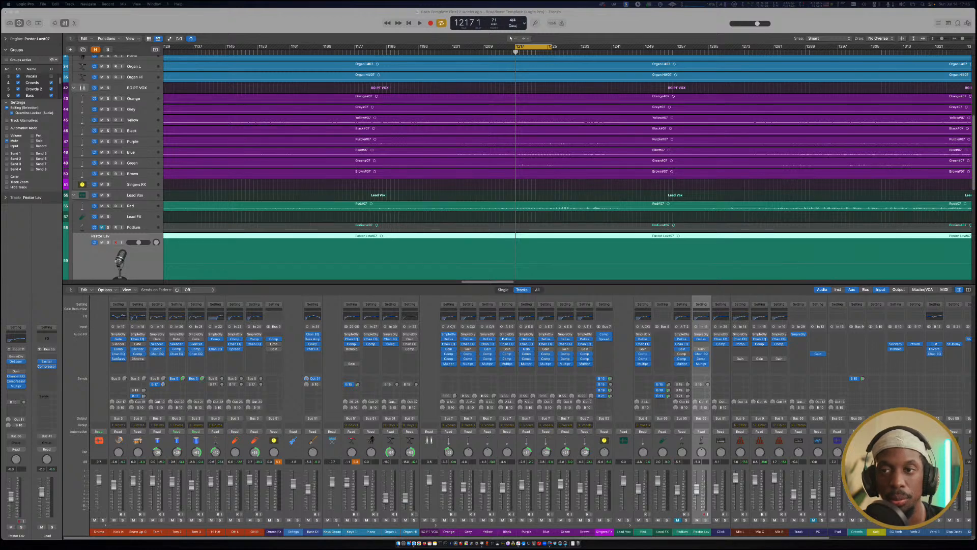
Switch to a Safari window and open the Black Salt Audio website in front of the Logic project.
{"action": "left_click_drag", "start_coordinate": [970, 121], "coordinate": [468, 159]}
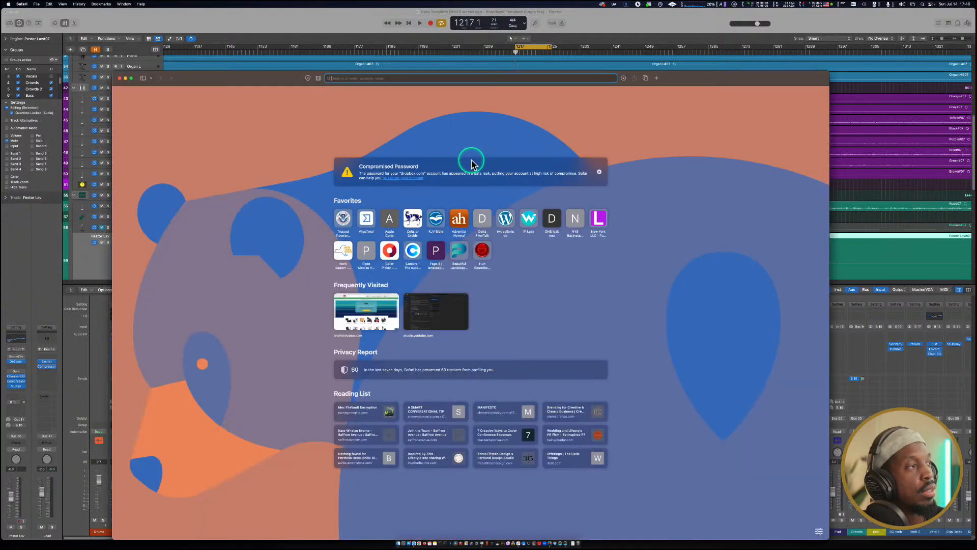
{"action": "left_click_drag", "start_coordinate": [671, 78], "coordinate": [665, 59]}
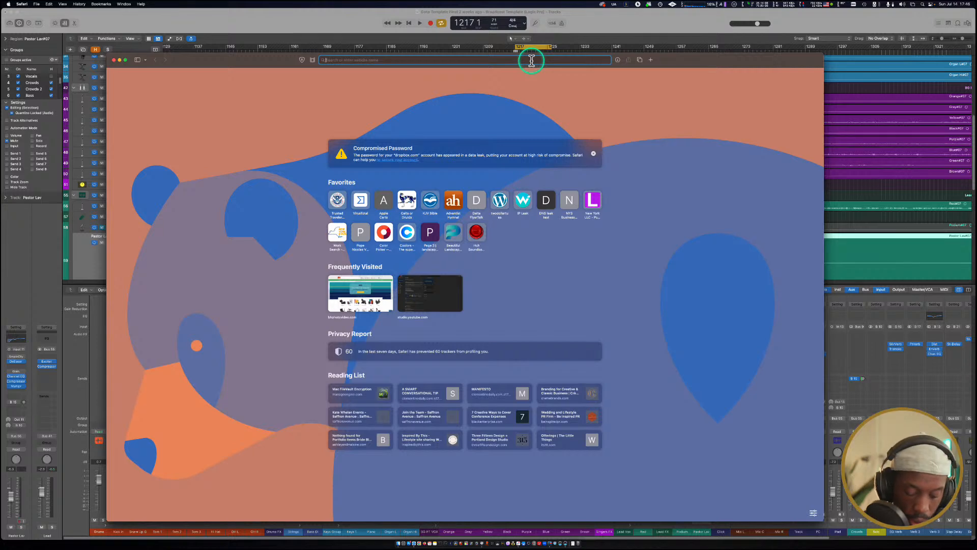
{"action": "type", "text": "blsa"}
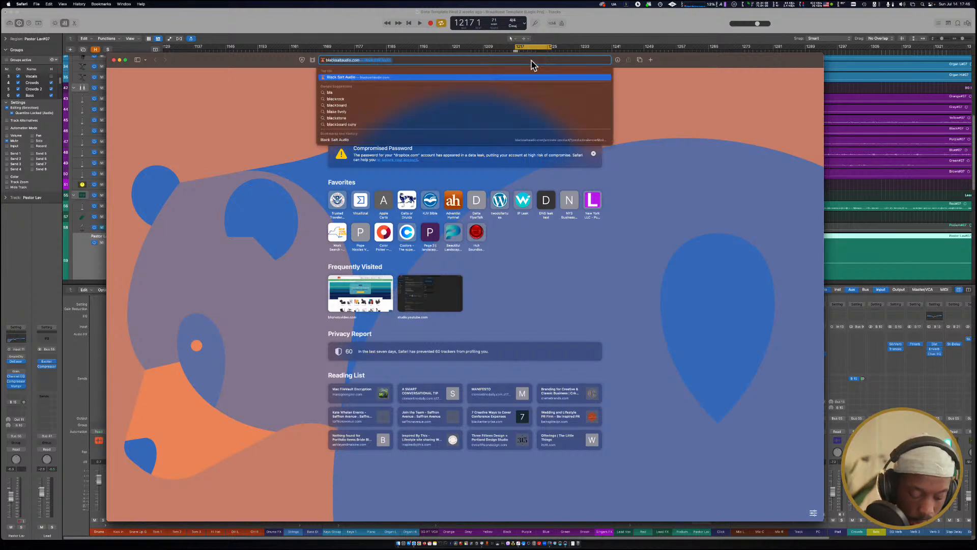
{"action": "type", "text": "ck"}
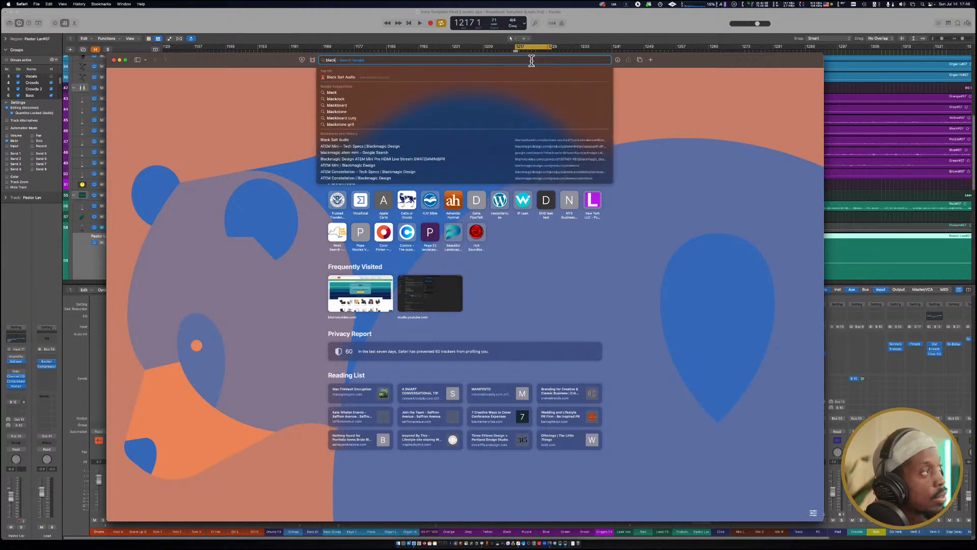
{"action": "right_click", "coordinate": [531, 61]}
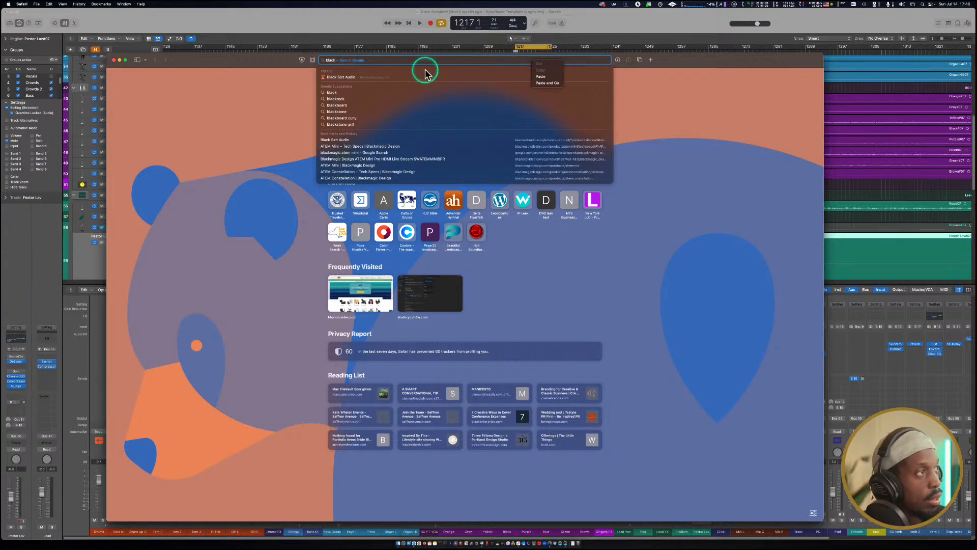
{"action": "left_click", "coordinate": [186, 62]}
{"action": "left_click_drag", "start_coordinate": [188, 62], "coordinate": [916, 1]}
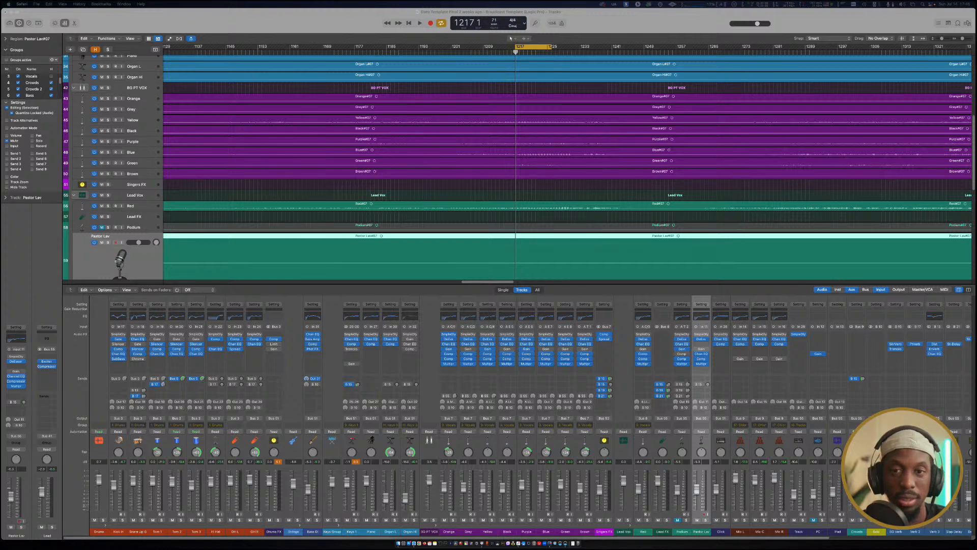
{"action": "left_click_drag", "start_coordinate": [976, 61], "coordinate": [670, 29]}
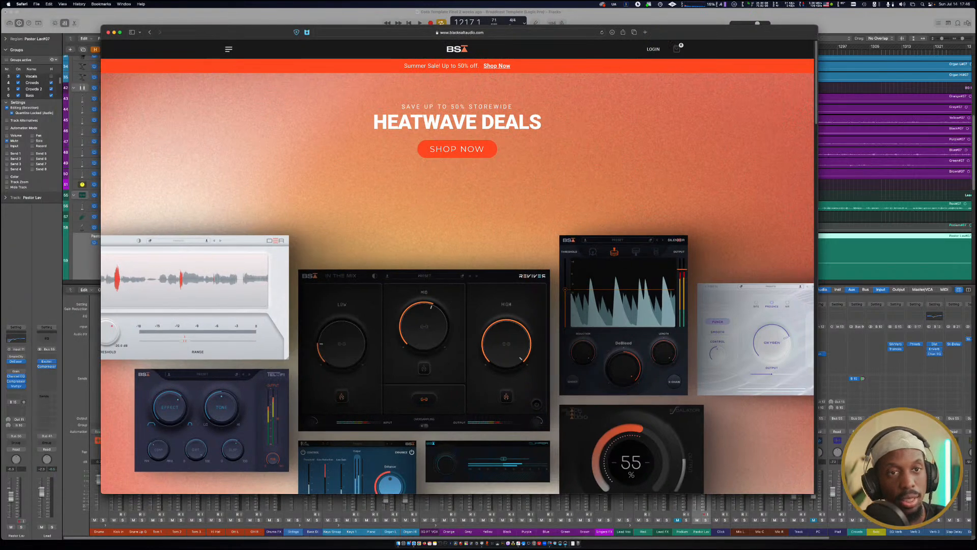
Look over the Heatwave Deals offer on the homepage and open the shop from the Summer Sale banner.
{"action": "key", "text": "ctrl+Up"}
{"action": "key", "text": "ctrl+Up"}
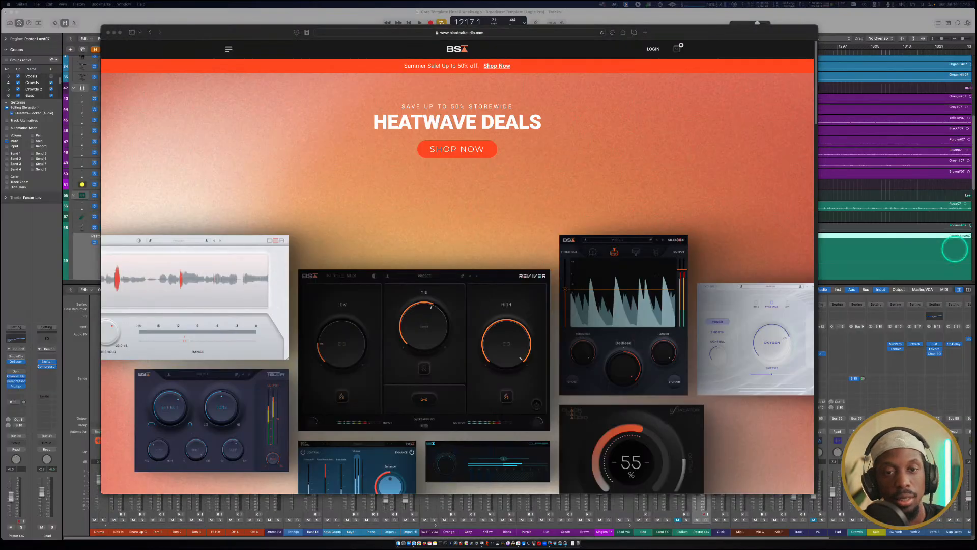
{"action": "scroll", "coordinate": [441, 199], "scroll_direction": "down", "scroll_amount": 3}
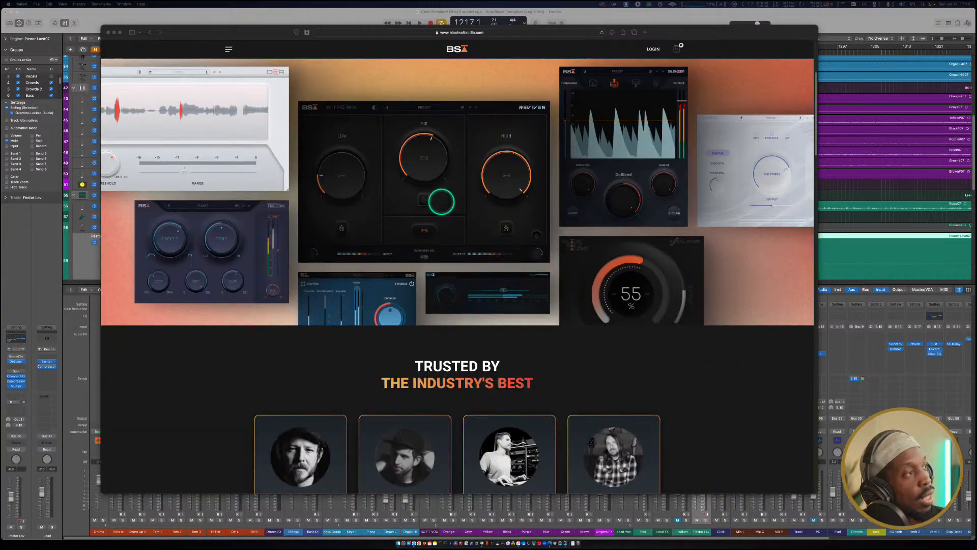
{"action": "scroll", "coordinate": [441, 202], "scroll_direction": "up", "scroll_amount": 3}
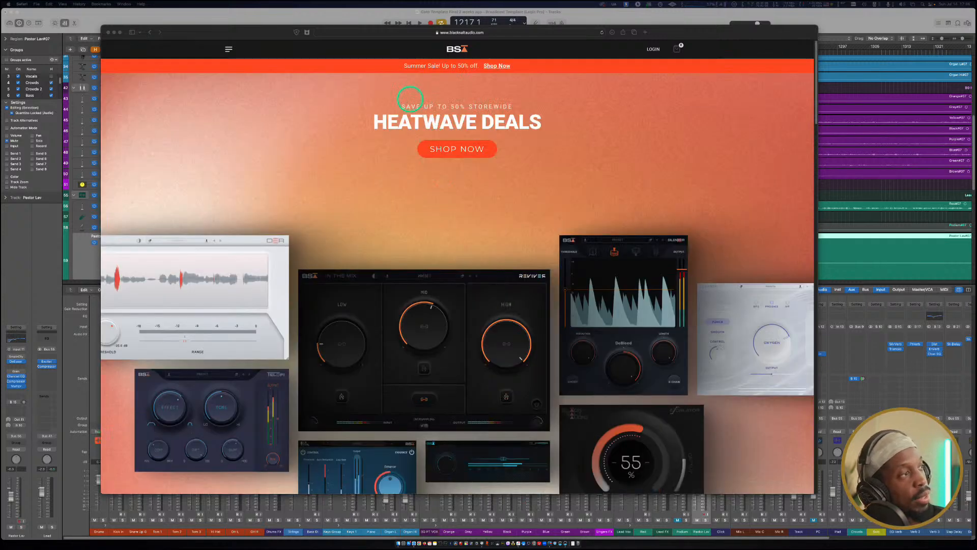
{"action": "left_click", "coordinate": [408, 106]}
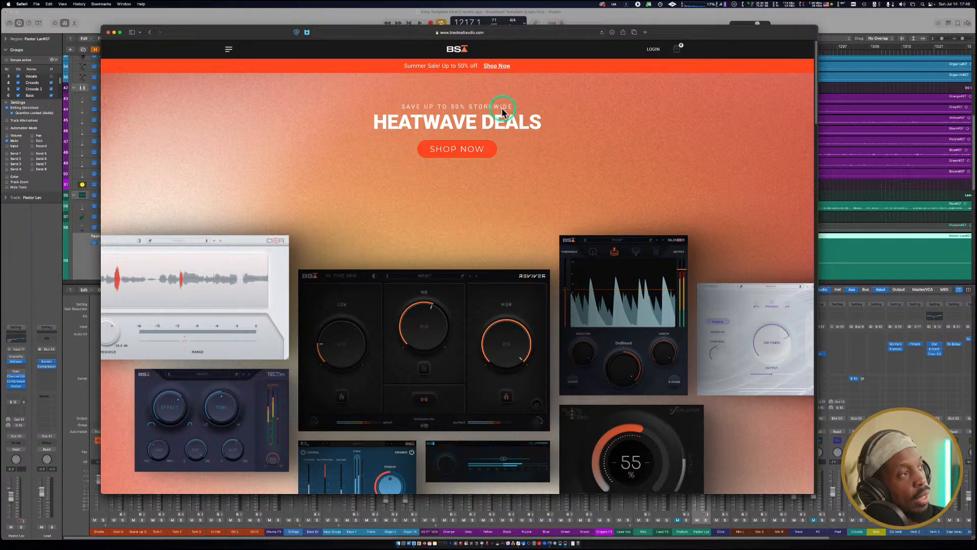
{"action": "left_click_drag", "start_coordinate": [503, 108], "coordinate": [439, 118]}
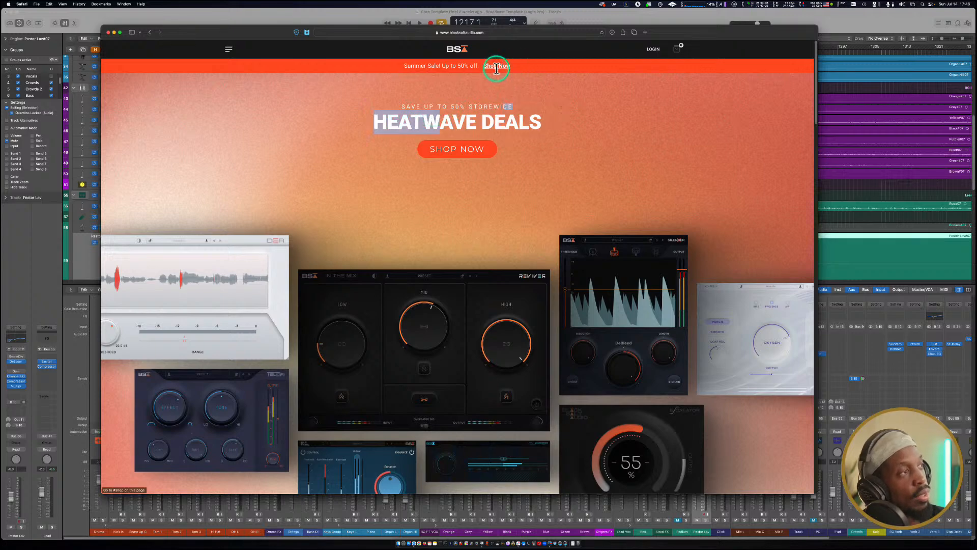
{"action": "left_click", "coordinate": [496, 66]}
Find the Silencer plug-in in the shop and add it to the basket.
{"action": "scroll", "coordinate": [422, 275], "scroll_direction": "down", "scroll_amount": 2}
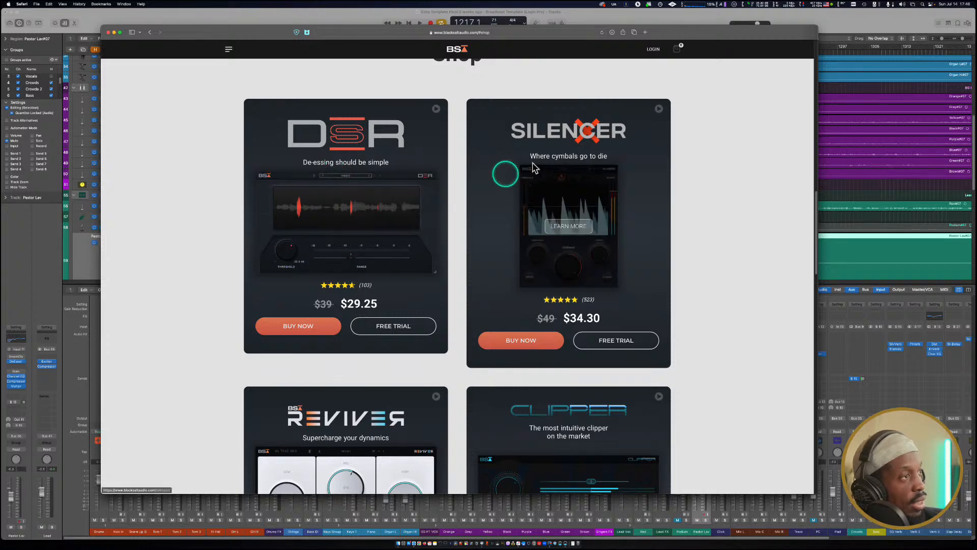
{"action": "scroll", "coordinate": [519, 216], "scroll_direction": "down", "scroll_amount": 1}
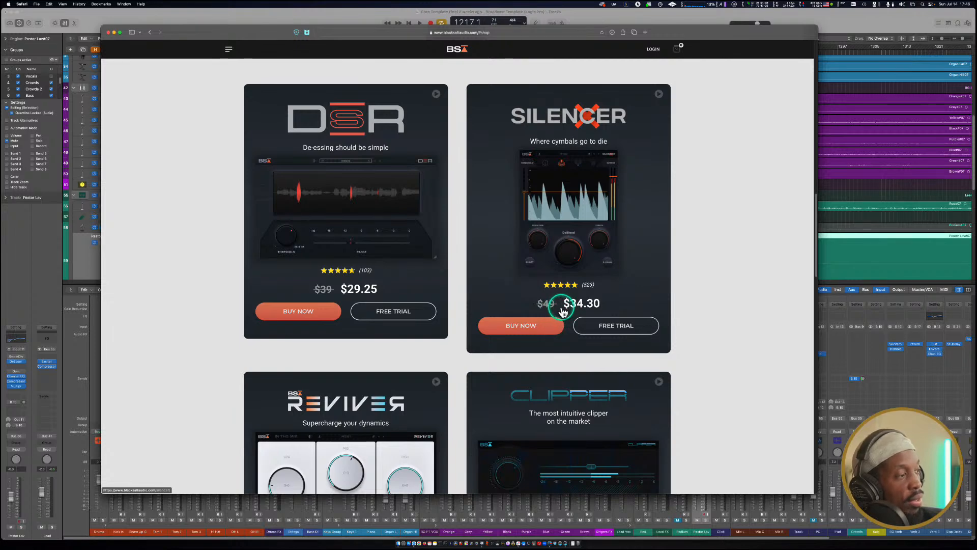
{"action": "scroll", "coordinate": [563, 308], "scroll_direction": "down", "scroll_amount": 5}
{"action": "scroll", "coordinate": [562, 308], "scroll_direction": "up", "scroll_amount": 4}
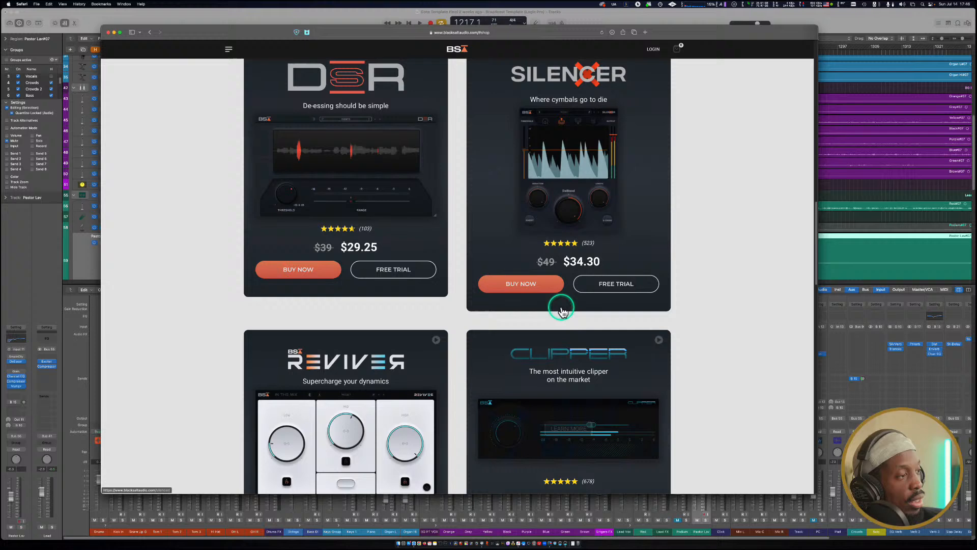
{"action": "left_click", "coordinate": [544, 286]}
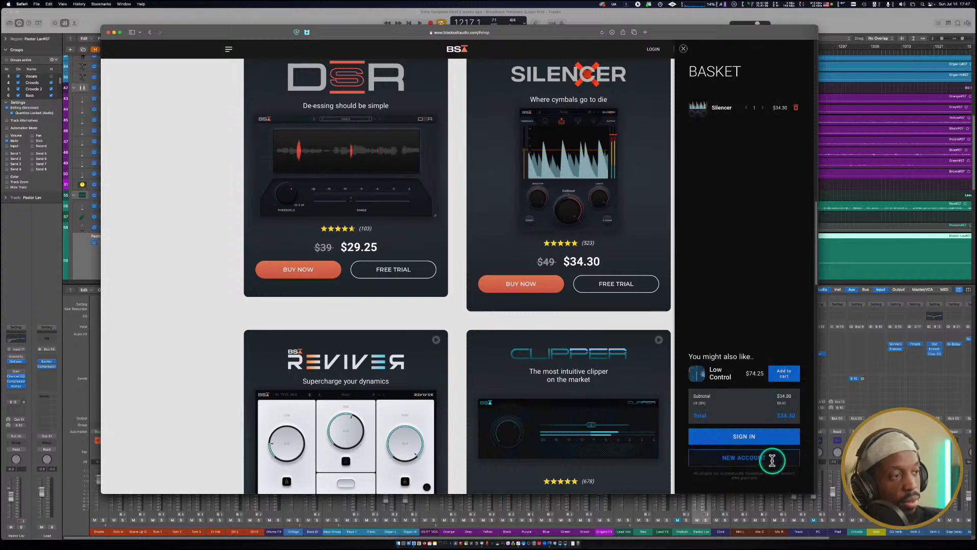
Sign in to the Black Salt Audio account with the saved e-mail and password, and open the checkout for the Silencer basket.
{"action": "left_click", "coordinate": [749, 442]}
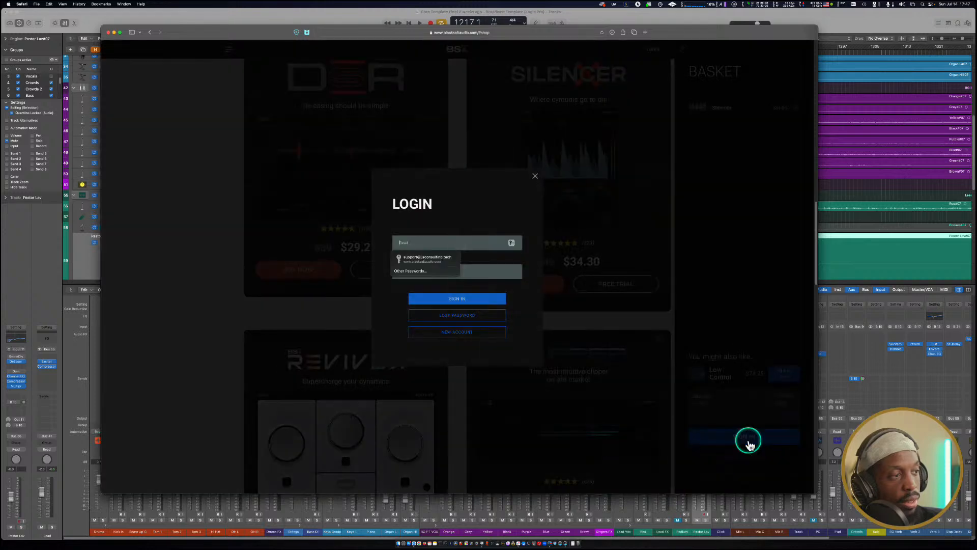
{"action": "left_click", "coordinate": [448, 260]}
{"action": "left_click", "coordinate": [476, 303]}
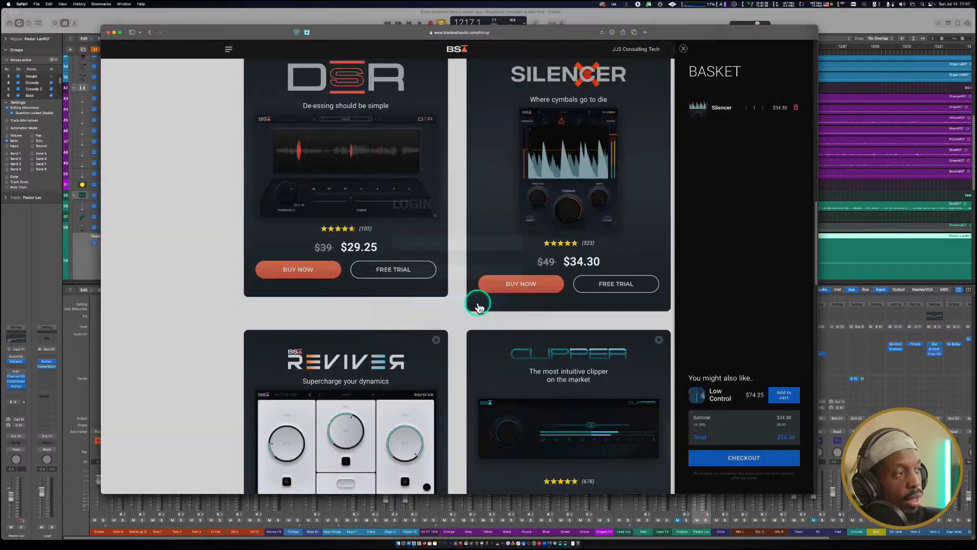
{"action": "left_click", "coordinate": [748, 458]}
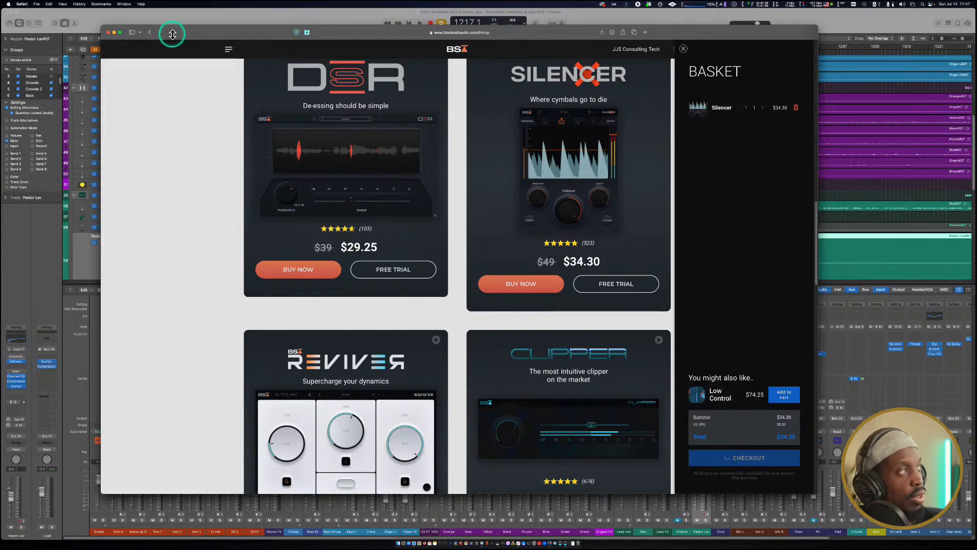
{"action": "left_click_drag", "start_coordinate": [171, 33], "coordinate": [974, 38]}
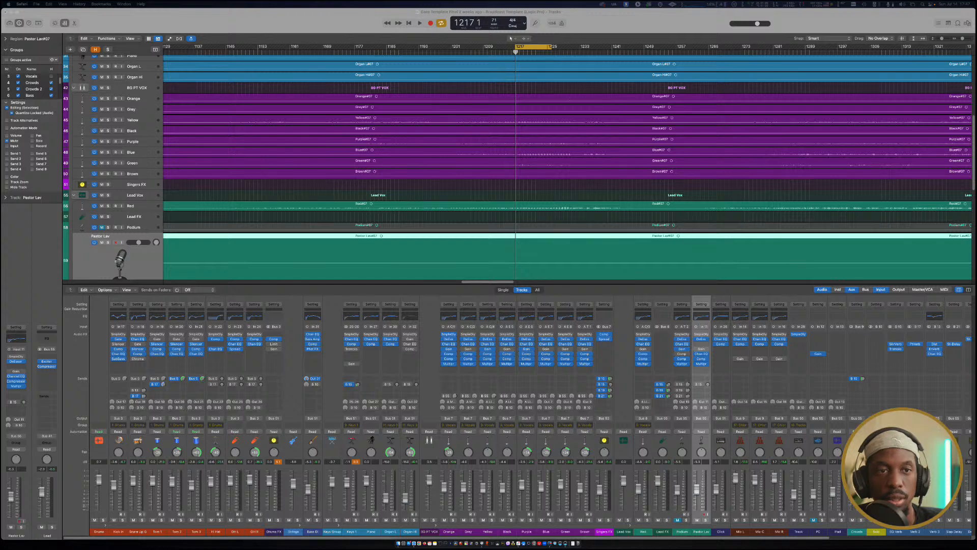
{"action": "left_click_drag", "start_coordinate": [976, 56], "coordinate": [253, 26]}
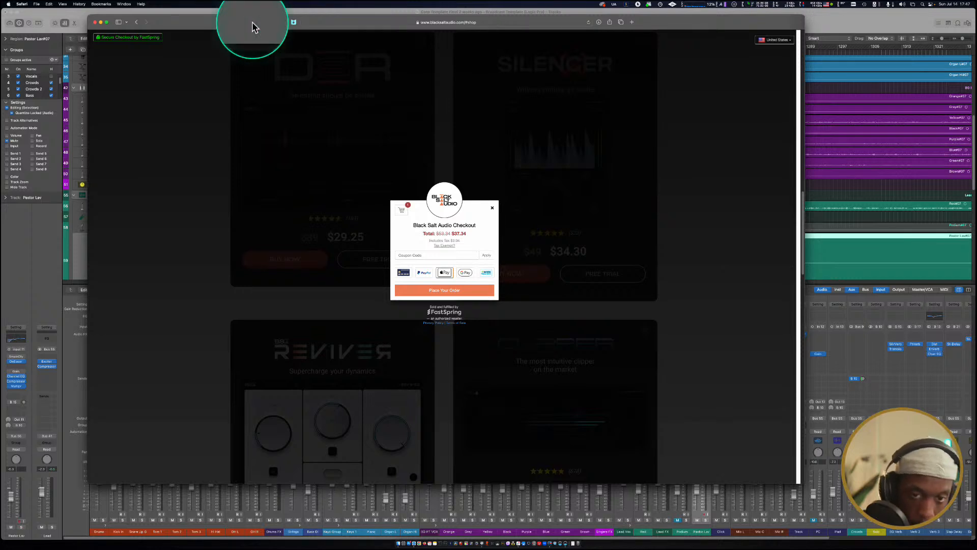
Apply the coupon code FACEBOOK-50 to the Silencer order in the Black Salt Audio checkout.
{"action": "left_click", "coordinate": [408, 254]}
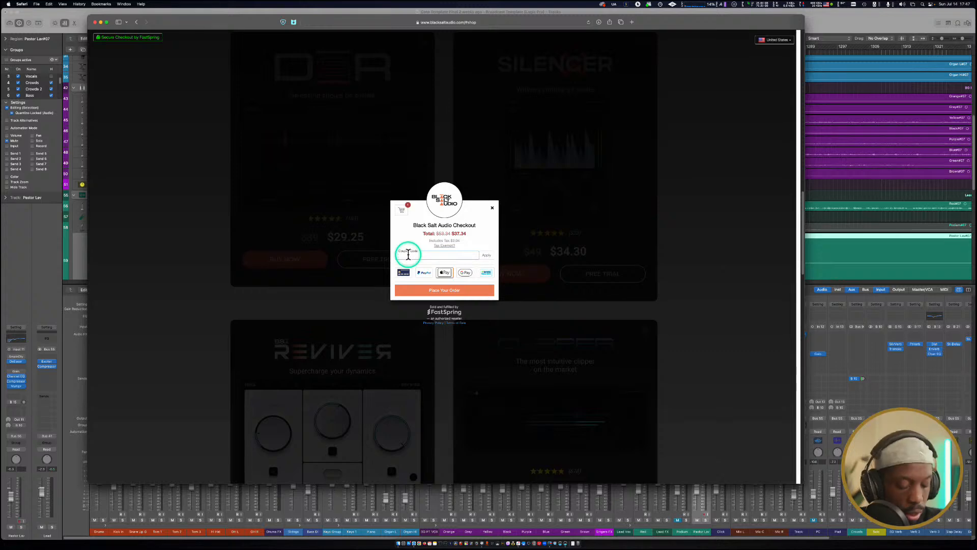
{"action": "type", "text": "FACEBOOK-50"}
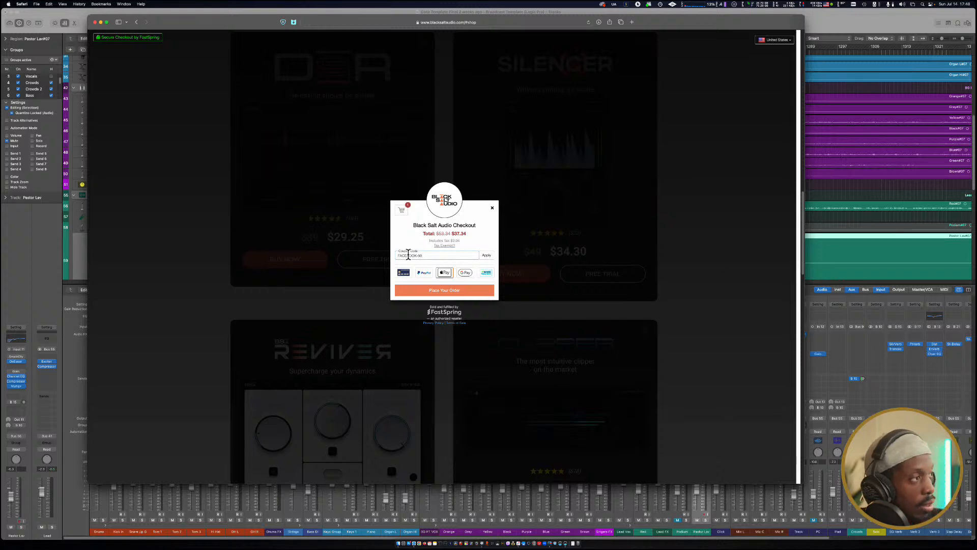
{"action": "left_click", "coordinate": [490, 256]}
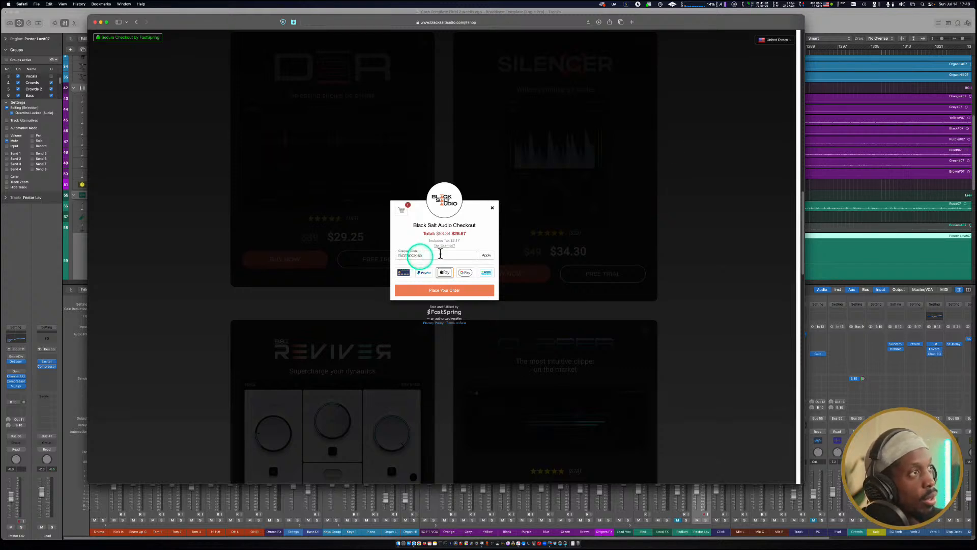
Open the Cursor Pro settings, check the Appearance and Magnifier options including the magnifying key, and close them.
{"action": "left_click", "coordinate": [639, 4]}
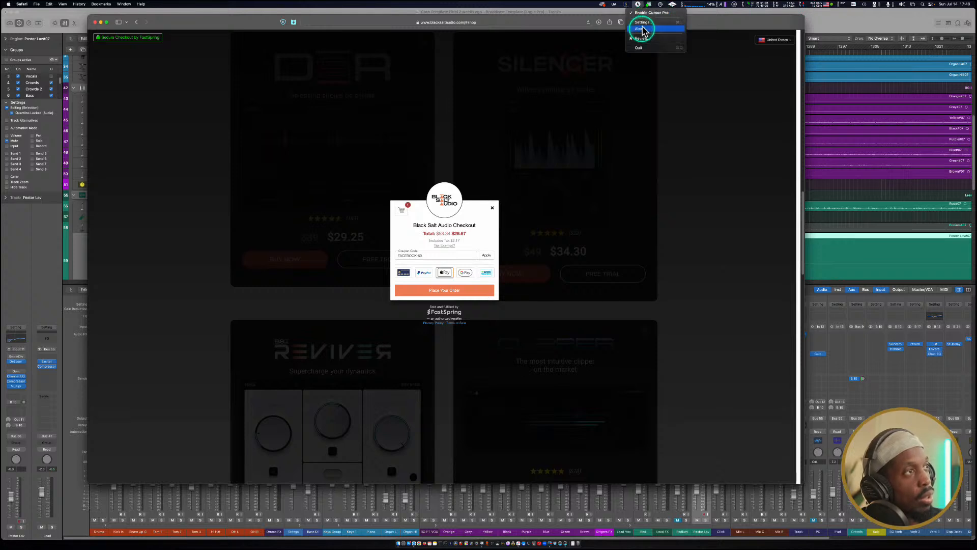
{"action": "left_click", "coordinate": [643, 23]}
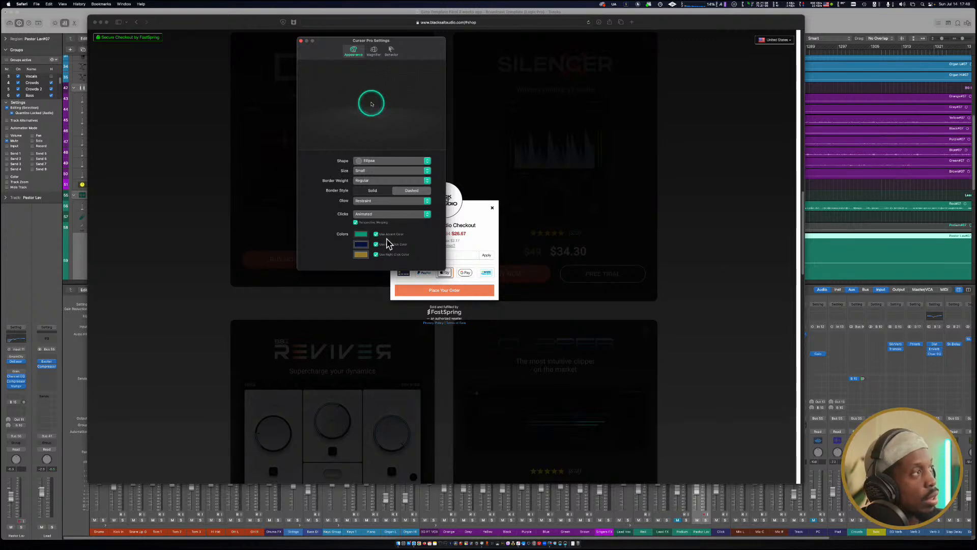
{"action": "left_click", "coordinate": [374, 50]}
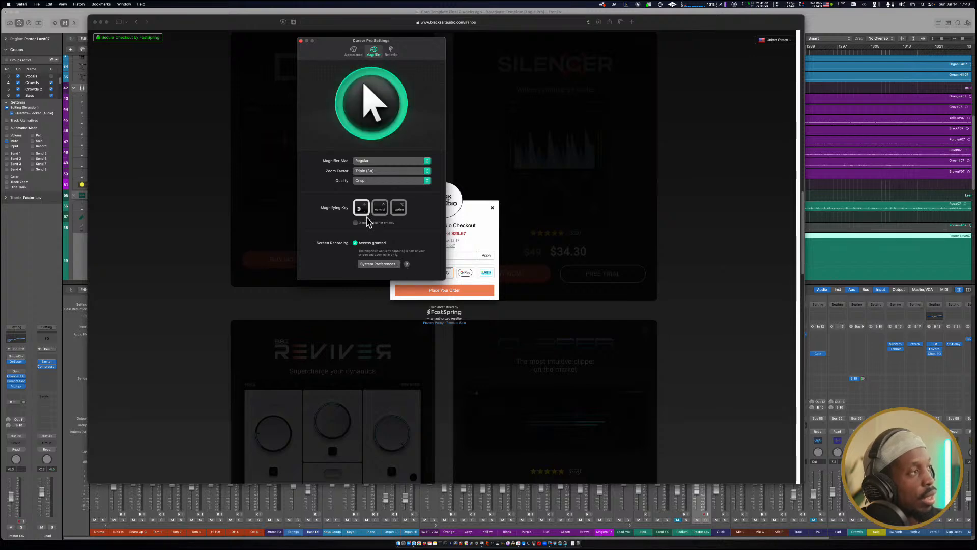
{"action": "left_click", "coordinate": [301, 41]}
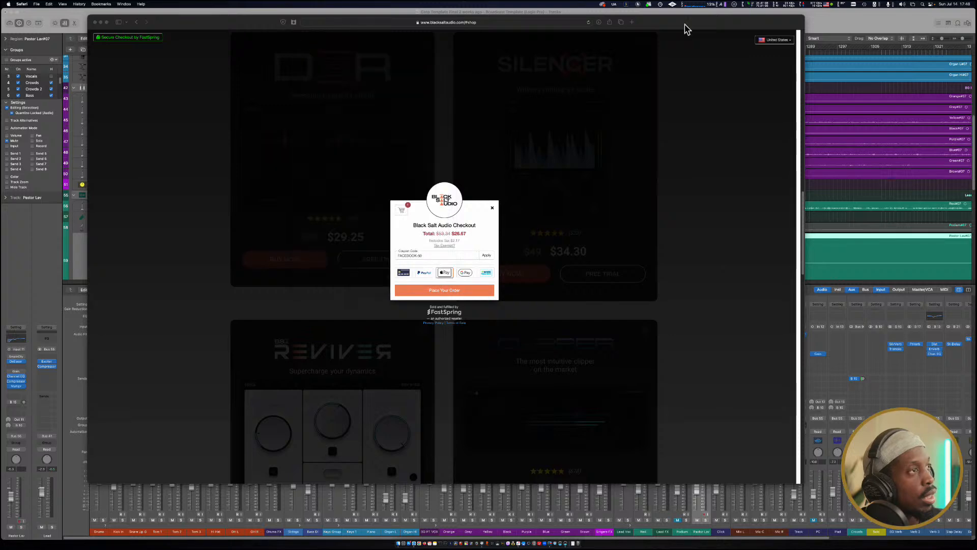
Toggle the Enable Cursor Pro option and return to the Black Salt Audio checkout page in Safari.
{"action": "left_click", "coordinate": [661, 4]}
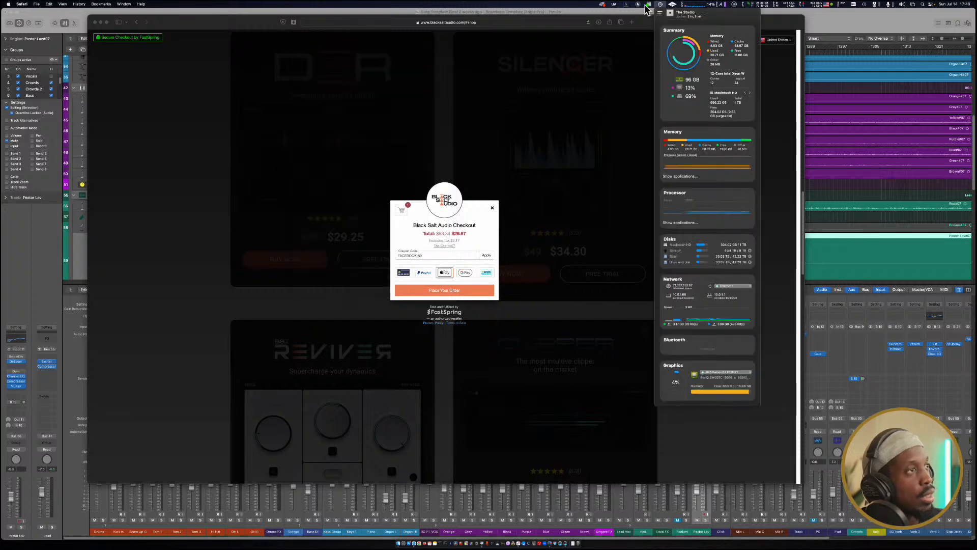
{"action": "left_click", "coordinate": [647, 5]}
{"action": "left_click", "coordinate": [647, 5]}
{"action": "left_click", "coordinate": [638, 5]}
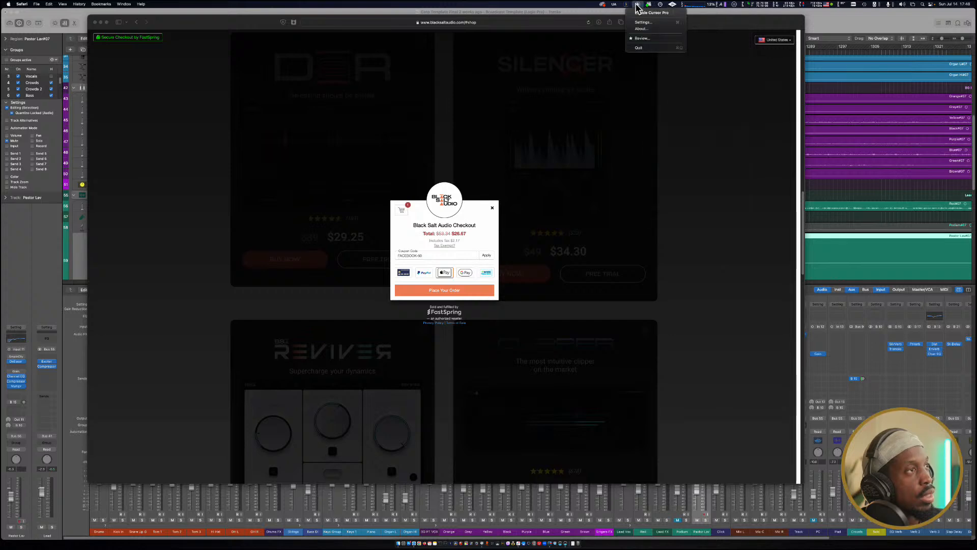
{"action": "left_click", "coordinate": [640, 14]}
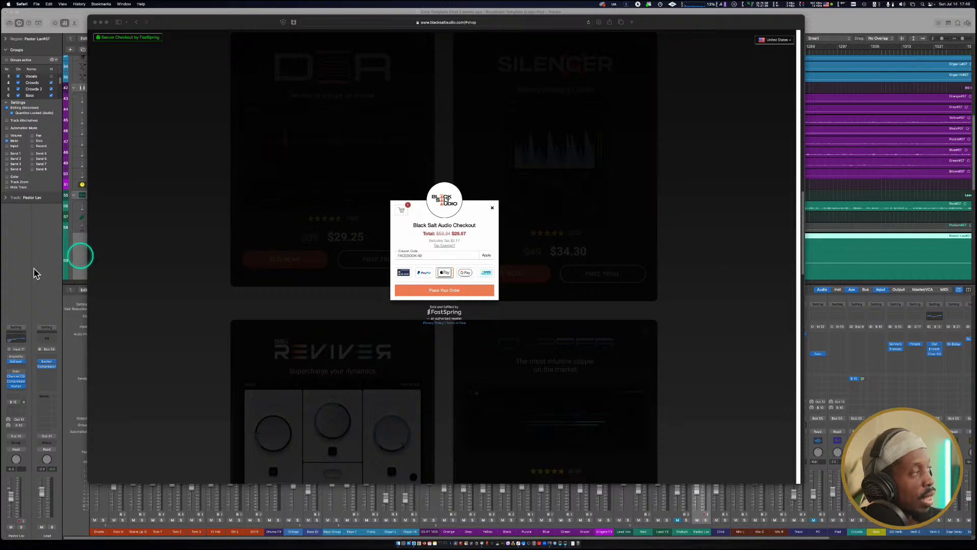
{"action": "left_click", "coordinate": [185, 251]}
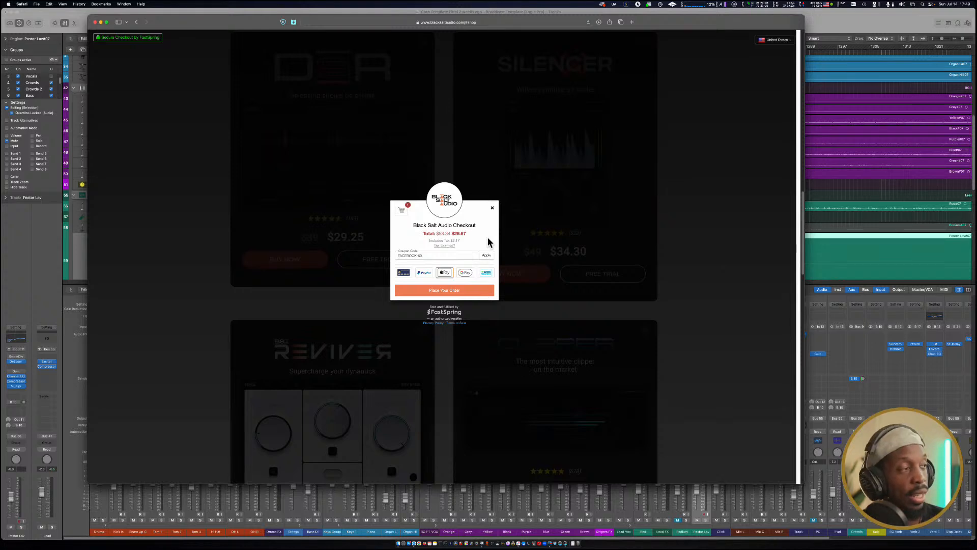
Close the checkout and look through the shop's other plug-ins, including Reviver, Clipper, LW CTRL, Oxygen, Telofi and Escalator.
{"action": "left_click", "coordinate": [491, 209]}
{"action": "scroll", "coordinate": [493, 223], "scroll_direction": "down", "scroll_amount": 1}
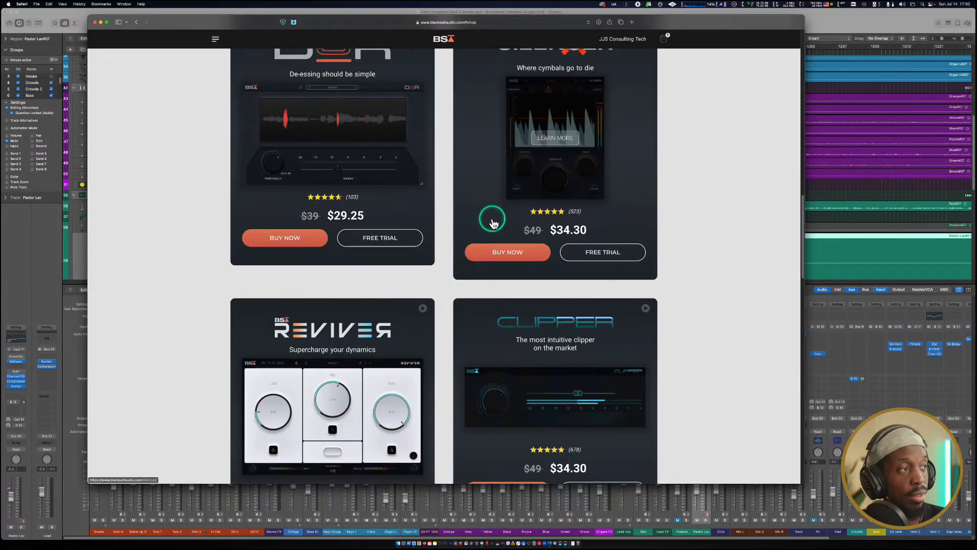
{"action": "scroll", "coordinate": [492, 223], "scroll_direction": "down", "scroll_amount": 5}
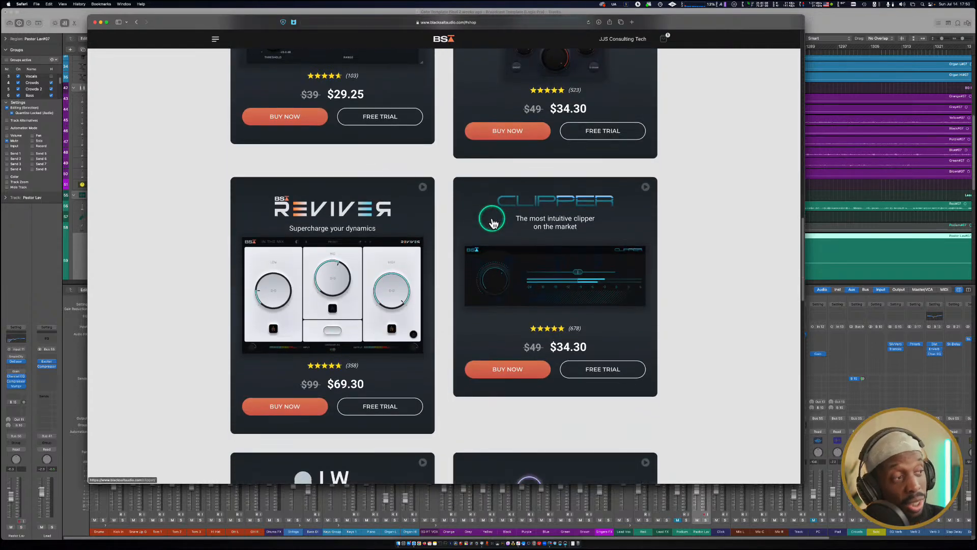
{"action": "scroll", "coordinate": [492, 223], "scroll_direction": "down", "scroll_amount": 2}
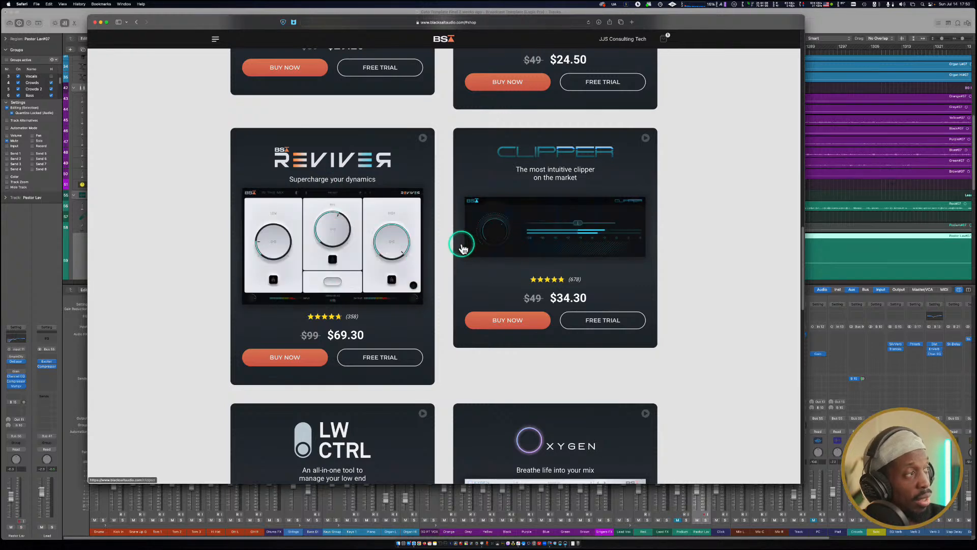
{"action": "scroll", "coordinate": [462, 247], "scroll_direction": "down", "scroll_amount": 3}
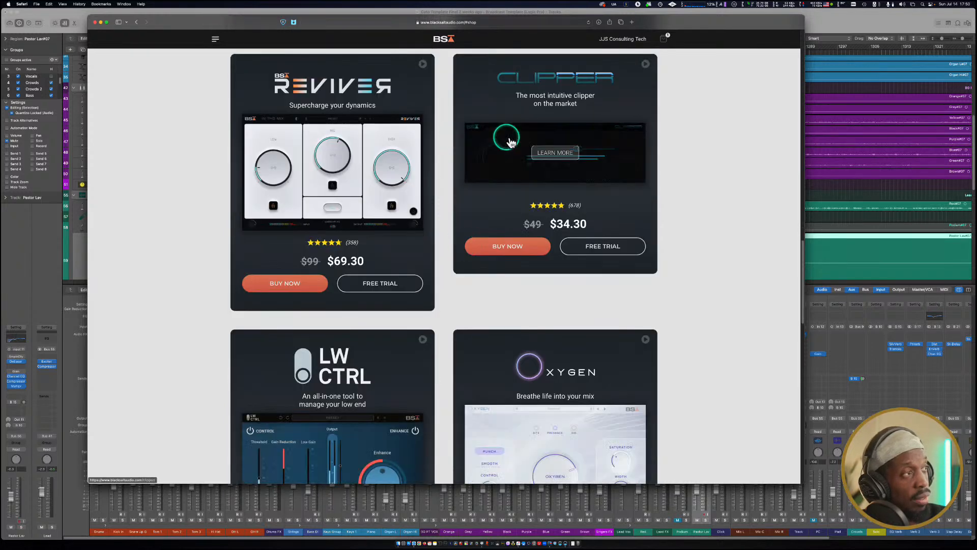
{"action": "scroll", "coordinate": [566, 173], "scroll_direction": "up", "scroll_amount": 1}
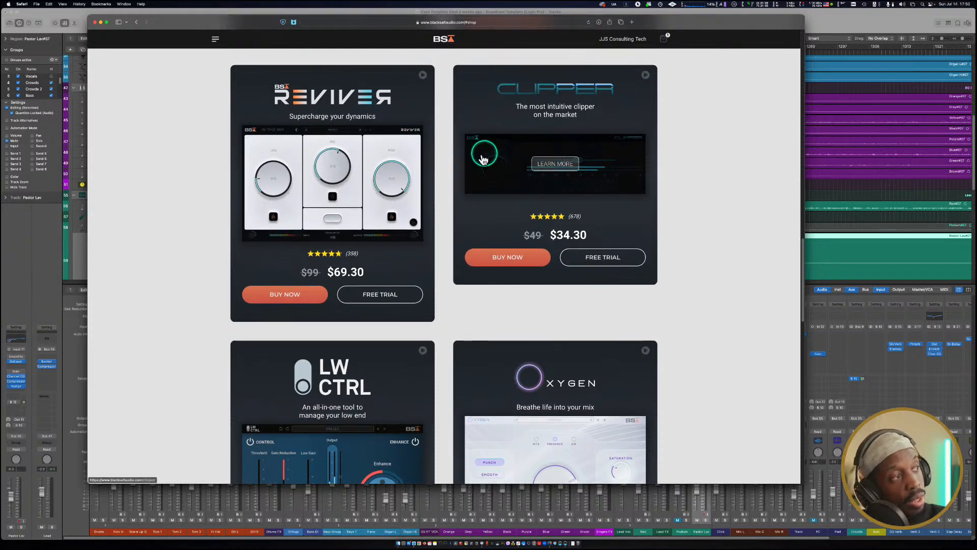
{"action": "scroll", "coordinate": [485, 192], "scroll_direction": "down", "scroll_amount": 1}
{"action": "scroll", "coordinate": [372, 188], "scroll_direction": "down", "scroll_amount": 5}
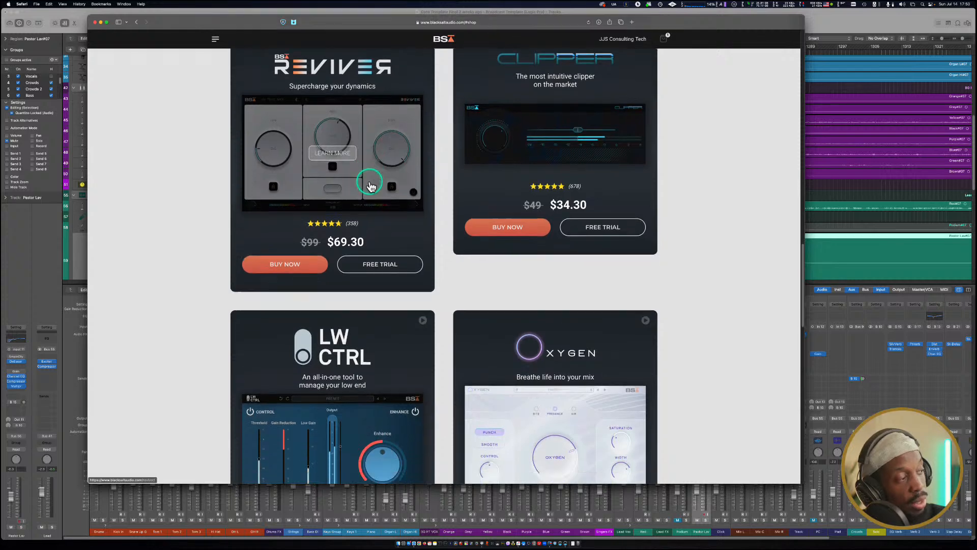
{"action": "scroll", "coordinate": [385, 223], "scroll_direction": "down", "scroll_amount": 2}
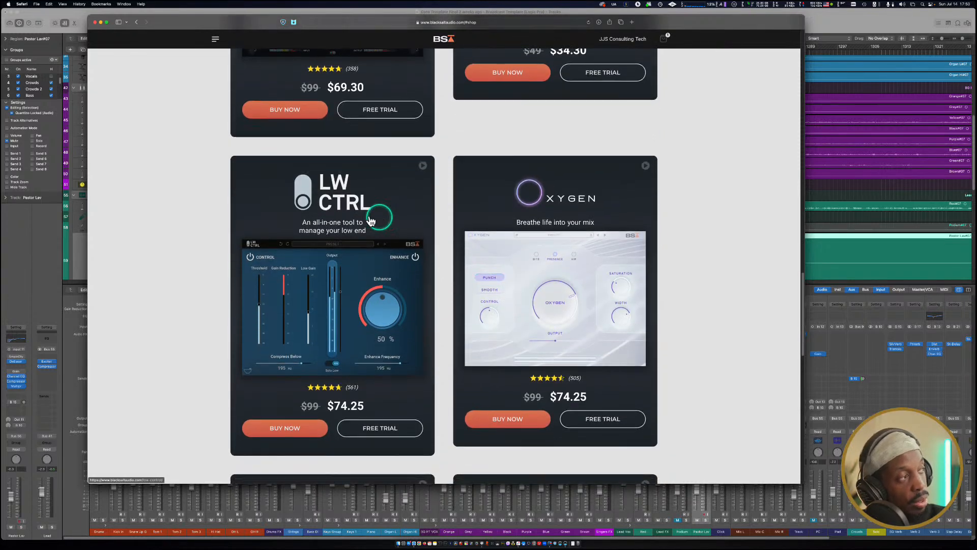
{"action": "scroll", "coordinate": [425, 216], "scroll_direction": "down", "scroll_amount": 5}
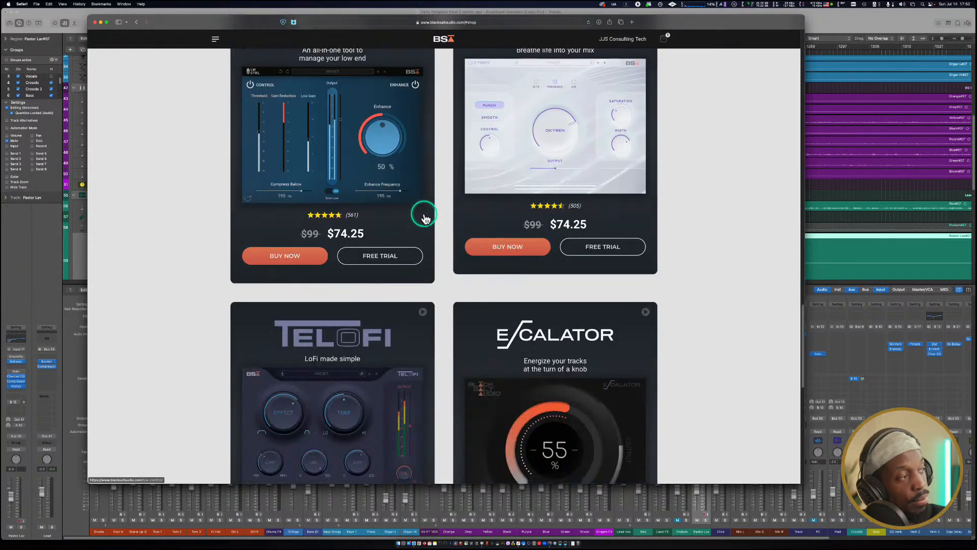
{"action": "scroll", "coordinate": [422, 217], "scroll_direction": "down", "scroll_amount": 3}
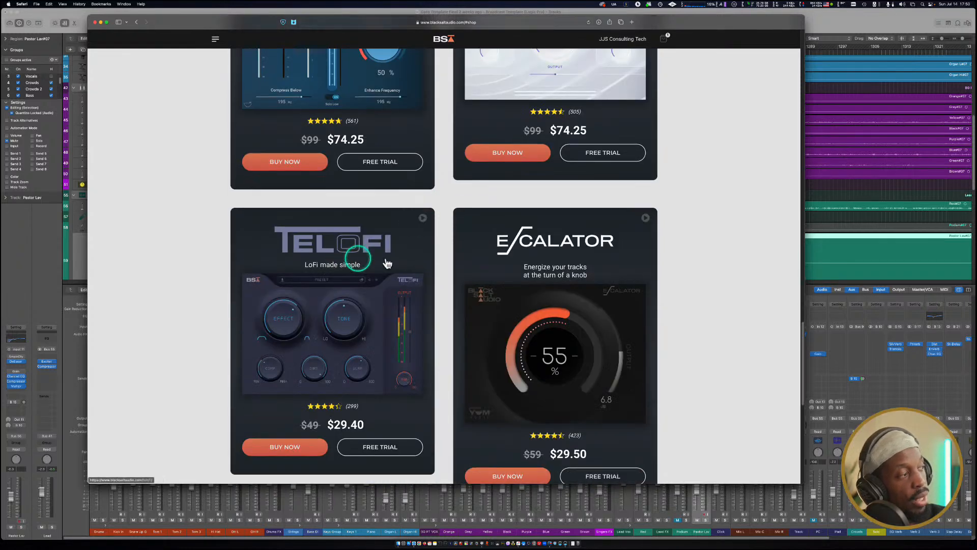
{"action": "scroll", "coordinate": [388, 260], "scroll_direction": "down", "scroll_amount": 2}
{"action": "scroll", "coordinate": [389, 261], "scroll_direction": "up", "scroll_amount": 5}
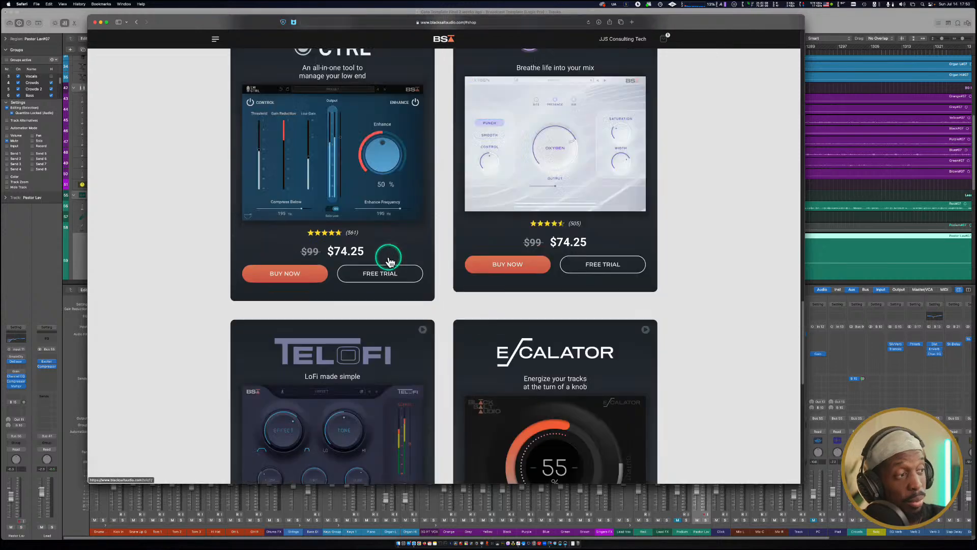
{"action": "scroll", "coordinate": [388, 260], "scroll_direction": "up", "scroll_amount": 10}
{"action": "scroll", "coordinate": [814, 239], "scroll_direction": "up", "scroll_amount": 5}
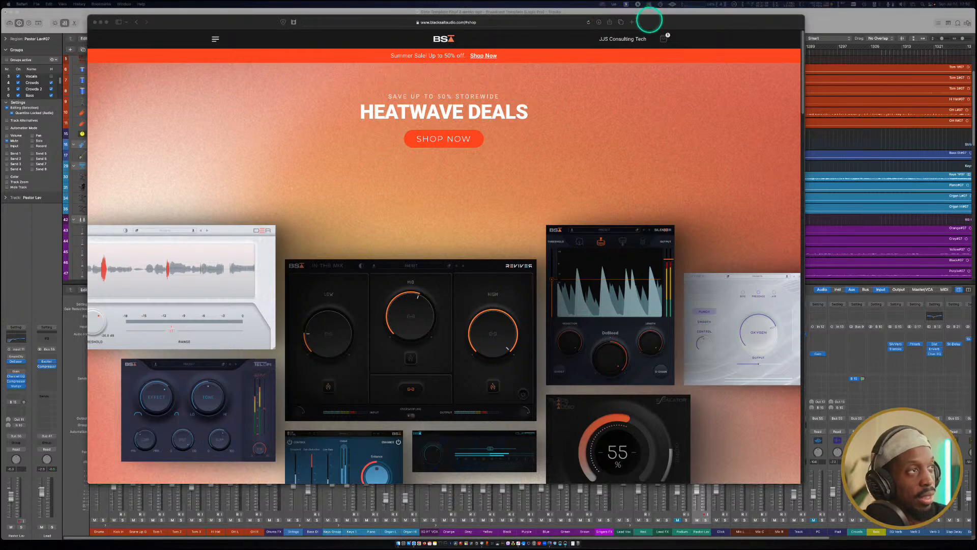
Move the Safari window out of the way and switch back to the Logic Pro project.
{"action": "double_click", "coordinate": [645, 19]}
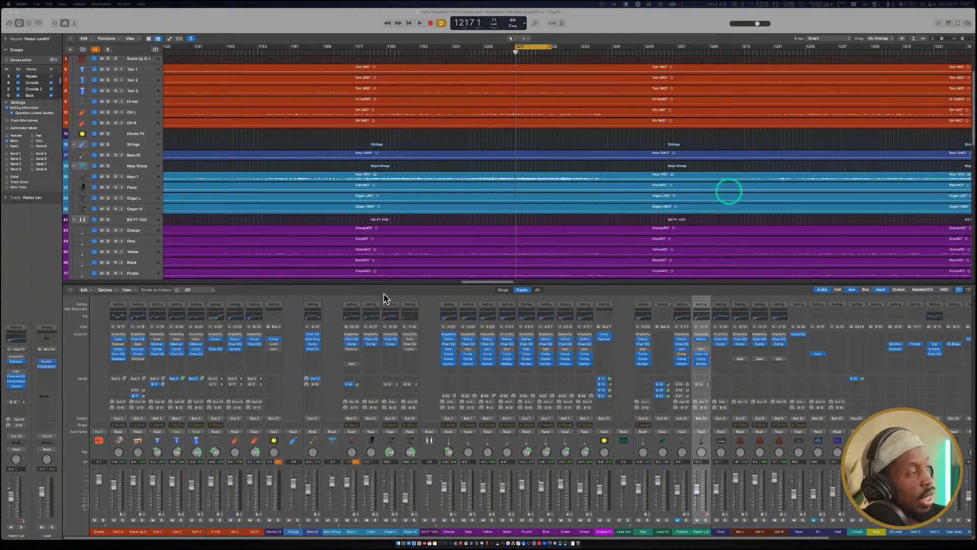
{"action": "left_click", "coordinate": [290, 350]}
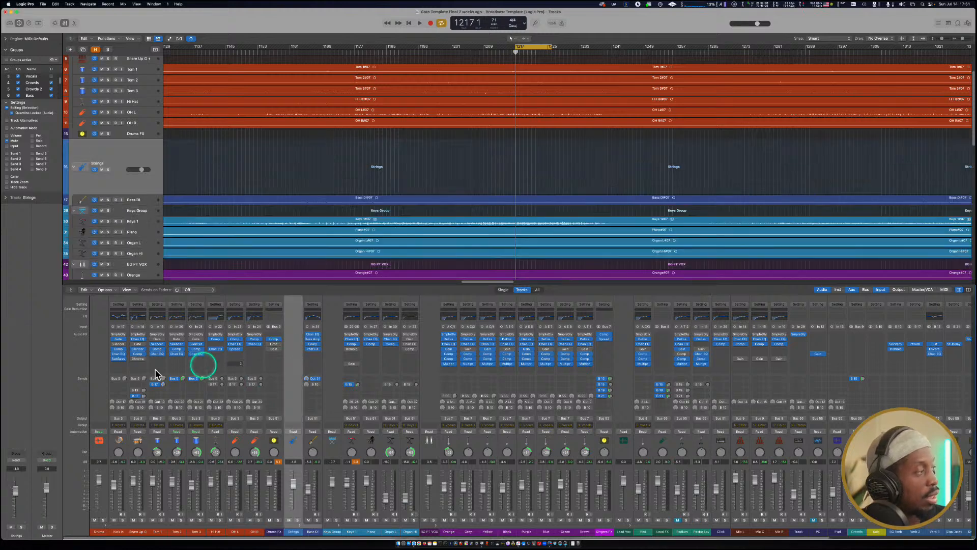
{"action": "left_click", "coordinate": [118, 364]}
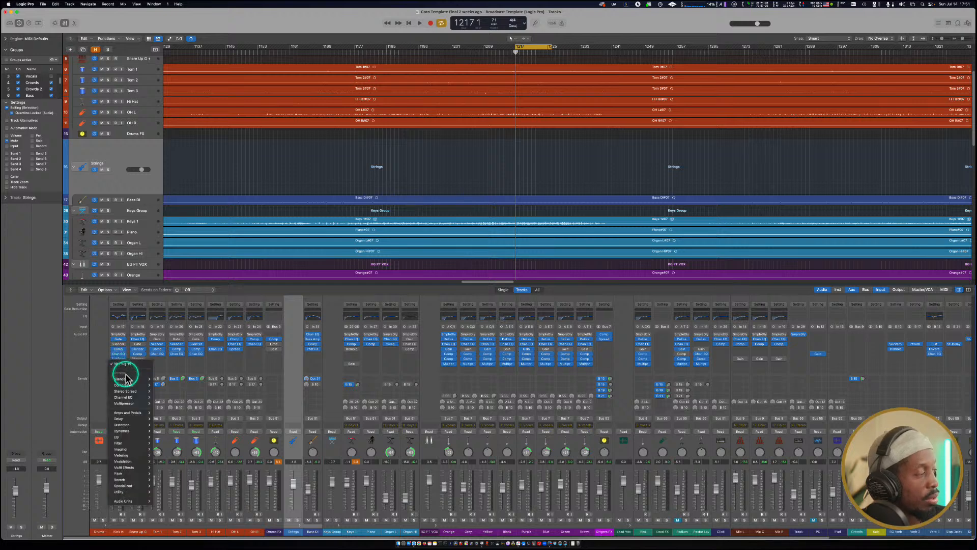
{"action": "mouse_move", "coordinate": [131, 385]}
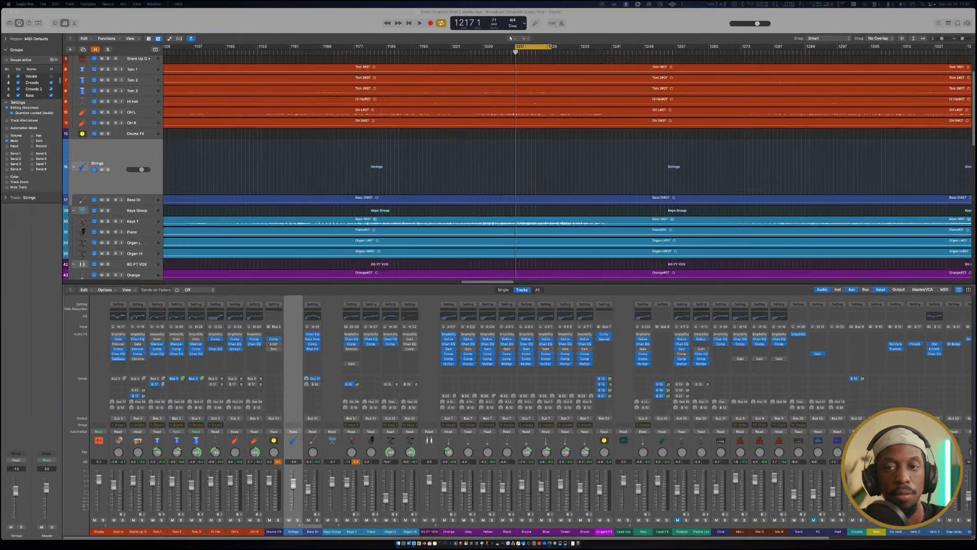
{"action": "left_click", "coordinate": [802, 283]}
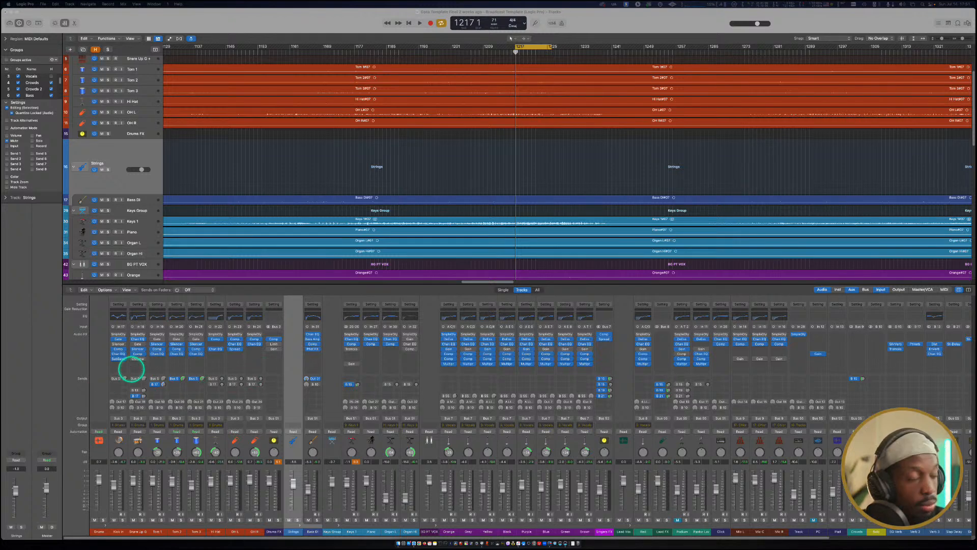
{"action": "left_click", "coordinate": [96, 371]}
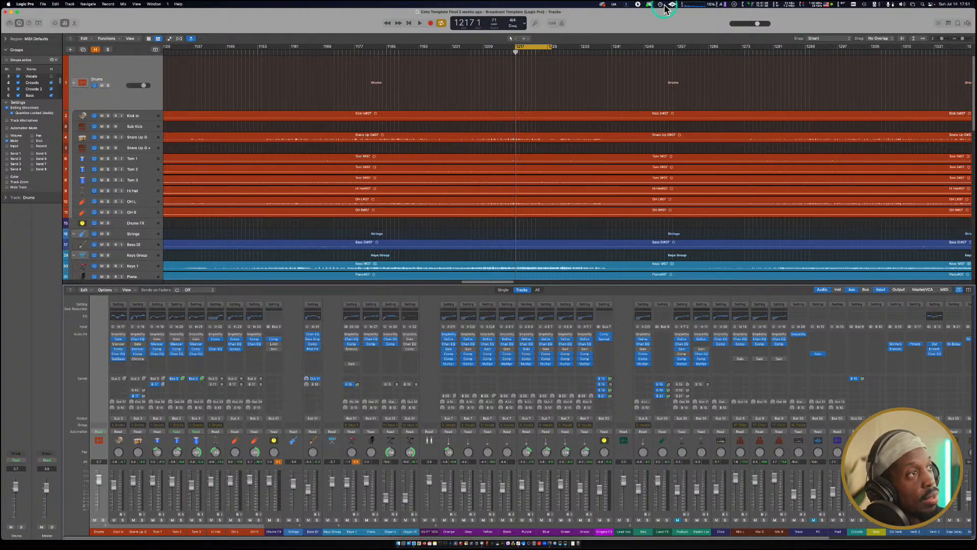
Check the Magnifier options in the Cursor Pro settings, close them and re-enable Cursor Pro.
{"action": "left_click", "coordinate": [637, 4]}
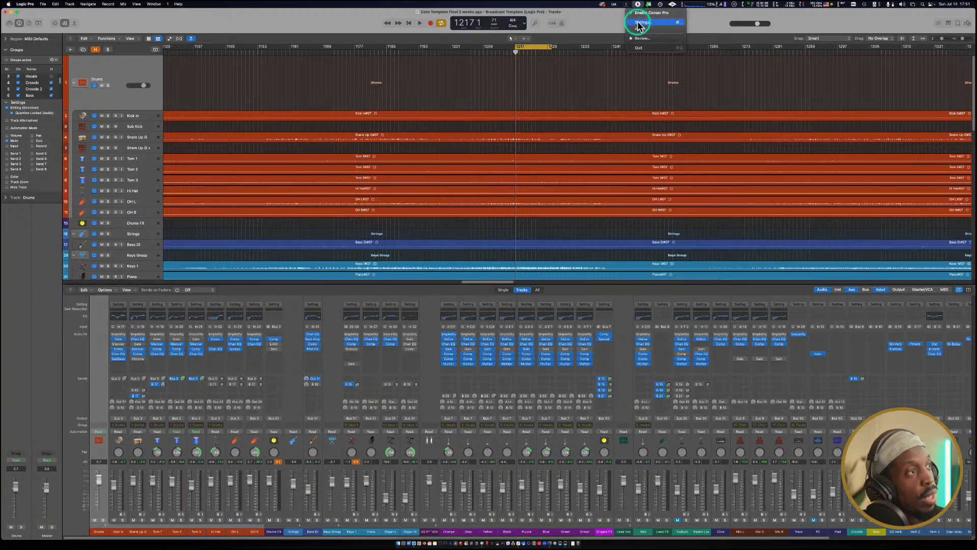
{"action": "left_click", "coordinate": [641, 22]}
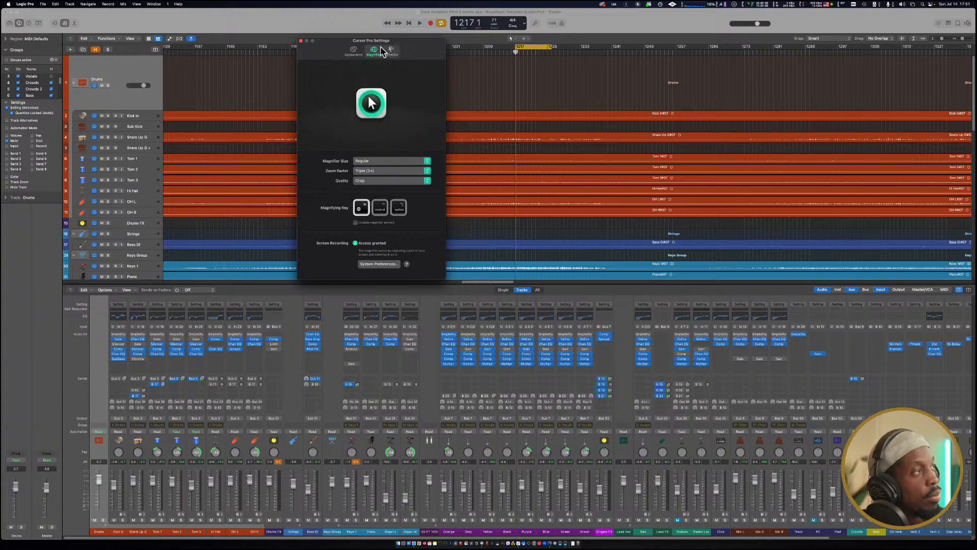
{"action": "left_click", "coordinate": [300, 40]}
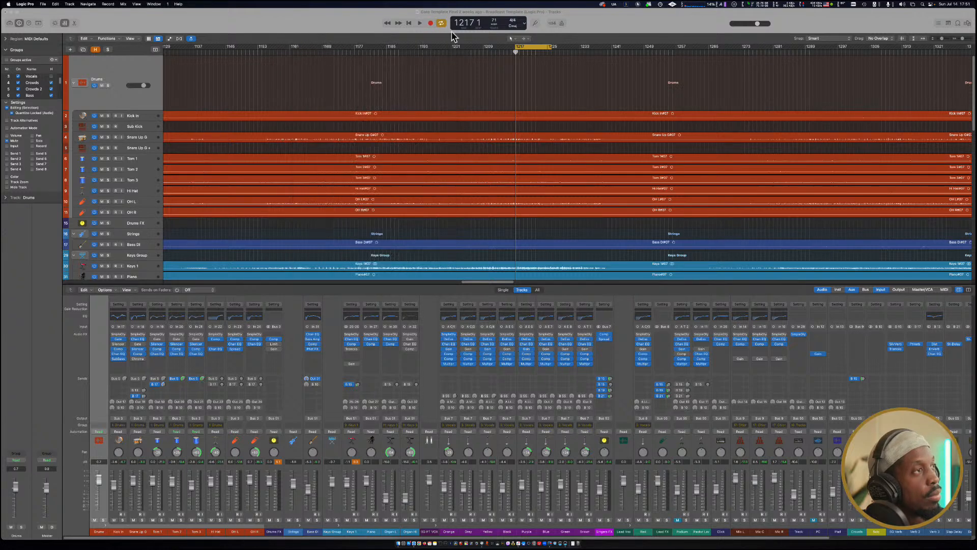
{"action": "left_click", "coordinate": [639, 4]}
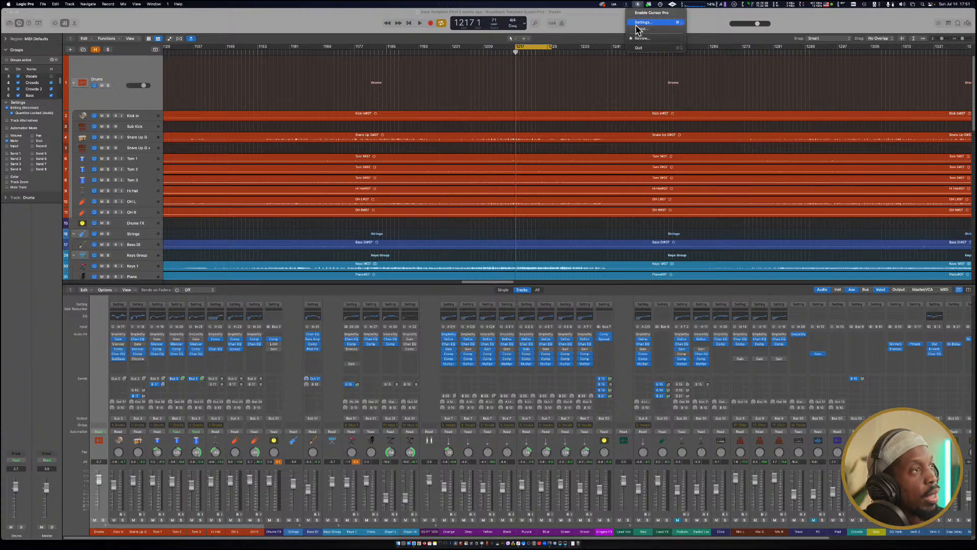
{"action": "left_click", "coordinate": [641, 13]}
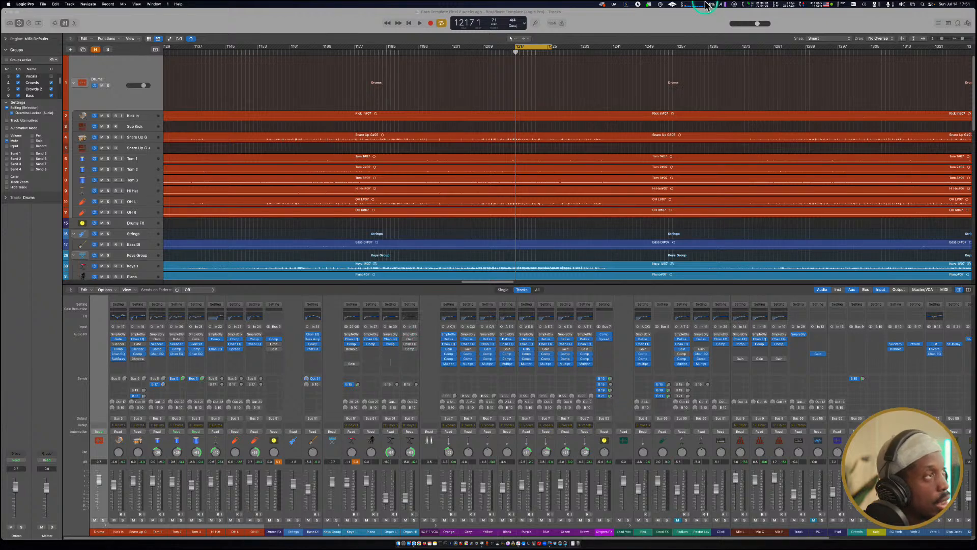
Set the Cursor Pro magnifying key to Control, close the settings and turn Cursor Pro back on.
{"action": "left_click", "coordinate": [639, 4]}
{"action": "left_click", "coordinate": [642, 22]}
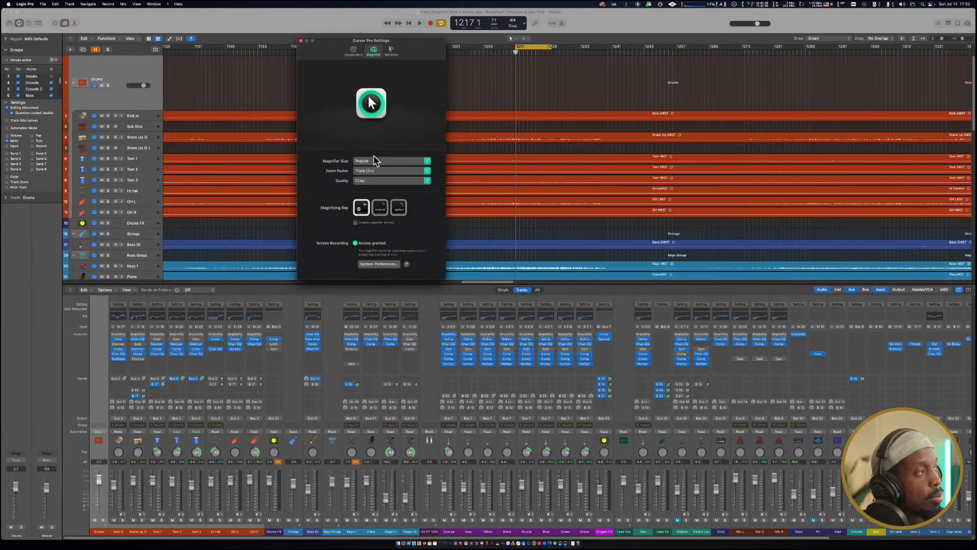
{"action": "left_click", "coordinate": [379, 209]}
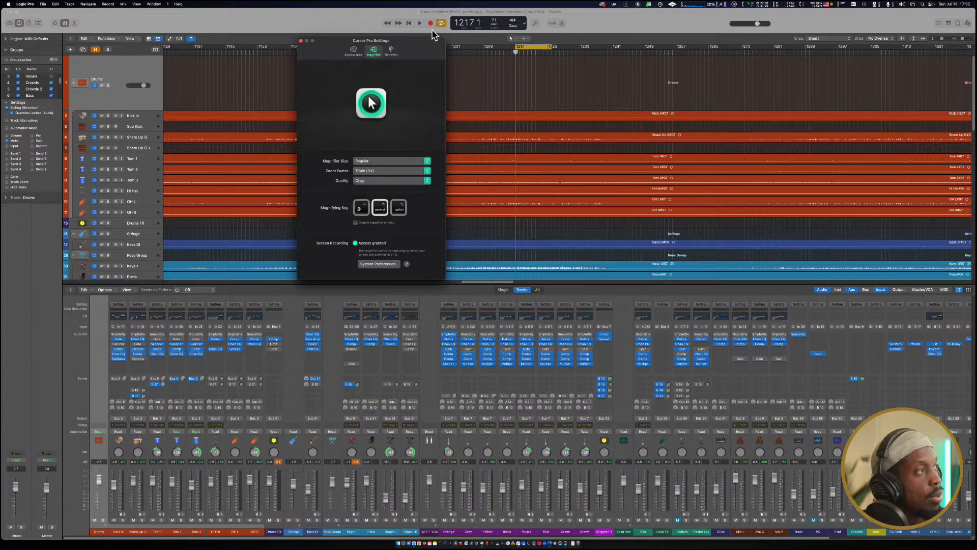
{"action": "left_click", "coordinate": [301, 41]}
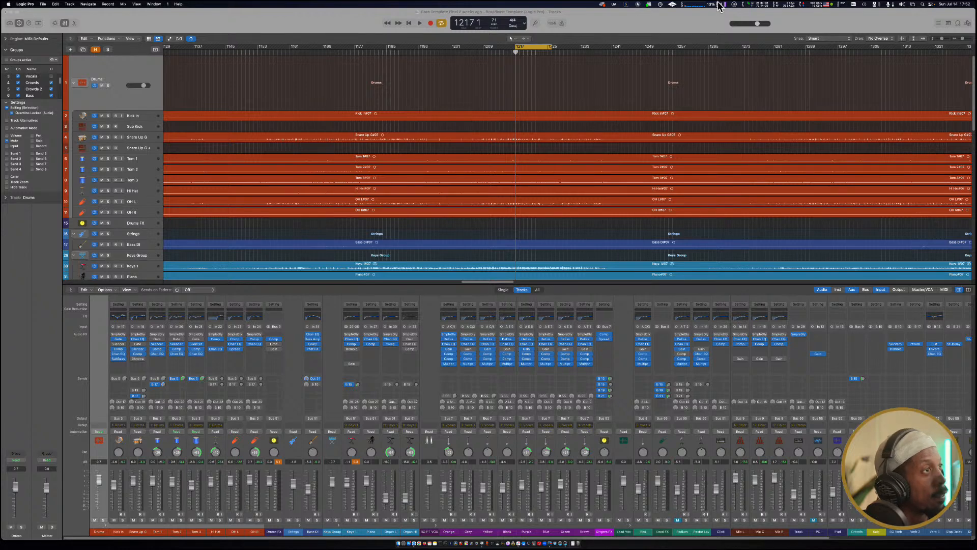
{"action": "left_click", "coordinate": [639, 4]}
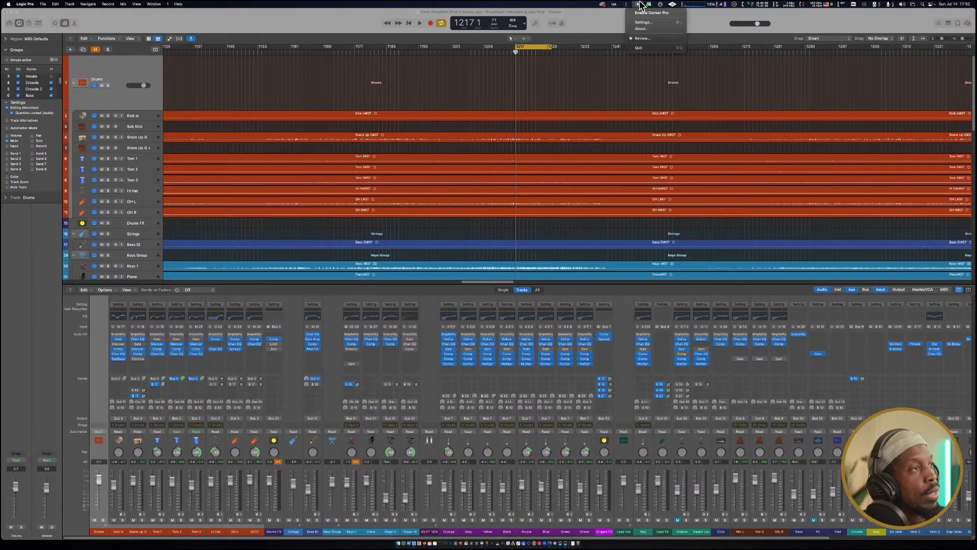
{"action": "left_click", "coordinate": [644, 14]}
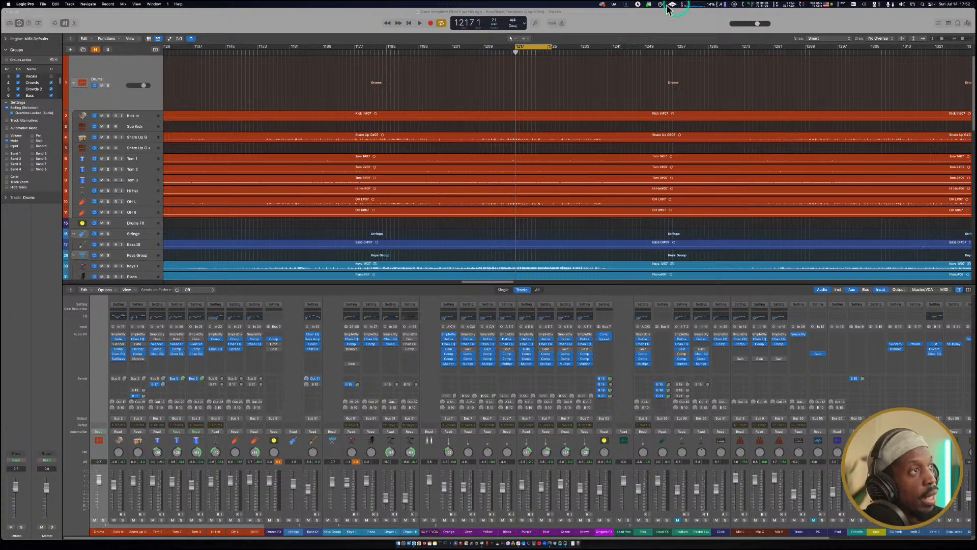
Set the Cursor Pro magnifying key to Function and close the settings.
{"action": "left_click", "coordinate": [638, 4]}
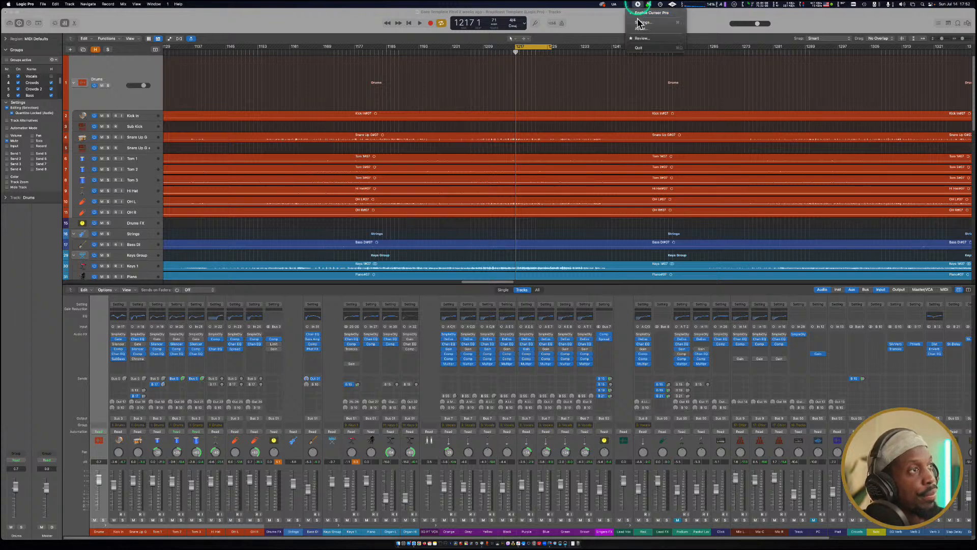
{"action": "left_click", "coordinate": [641, 23]}
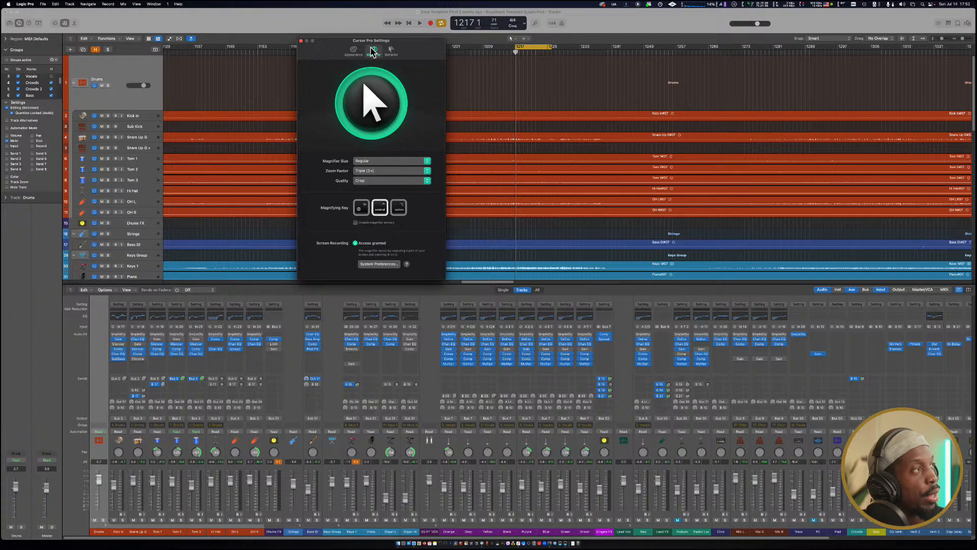
{"action": "left_click", "coordinate": [361, 208]}
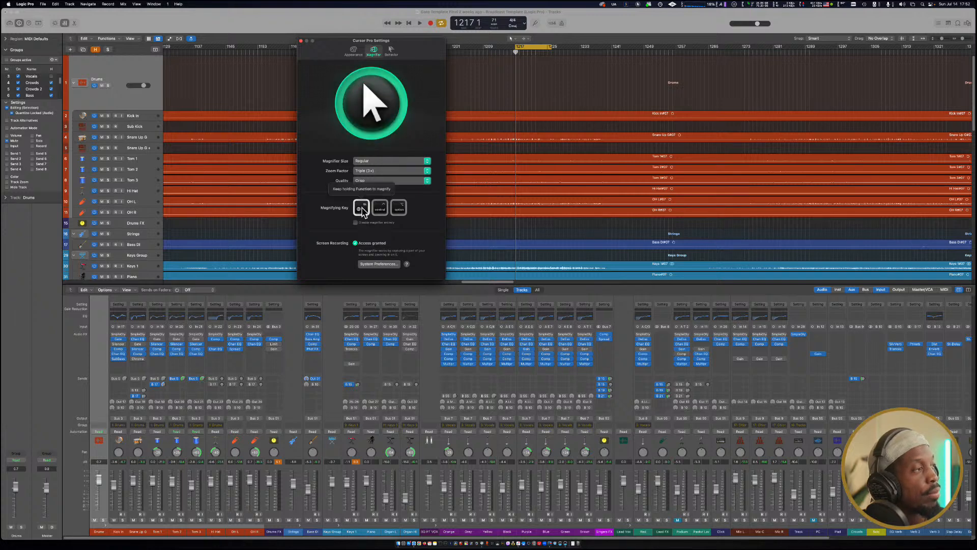
{"action": "left_click", "coordinate": [300, 40]}
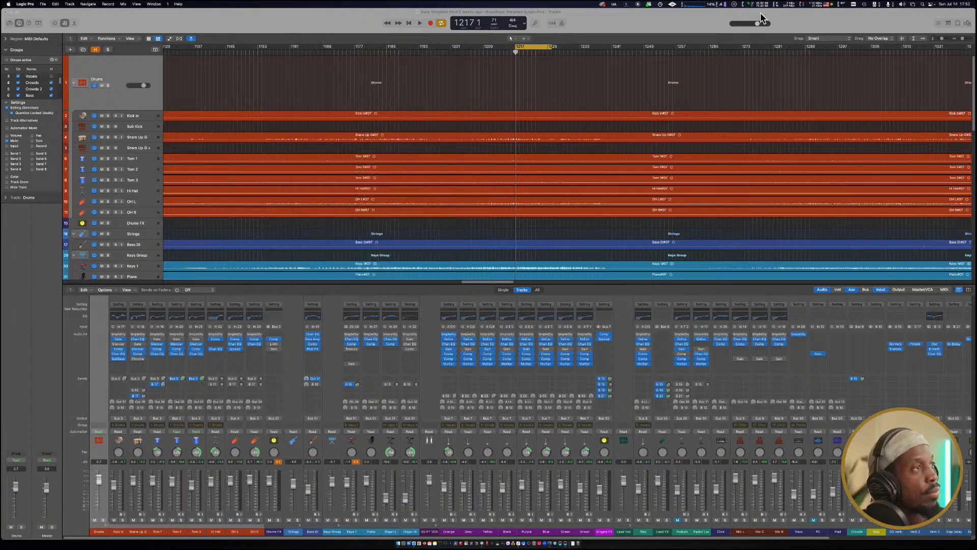
Quit Cursor Pro, relaunch it through a Spotlight search and enable it.
{"action": "left_click", "coordinate": [638, 7]}
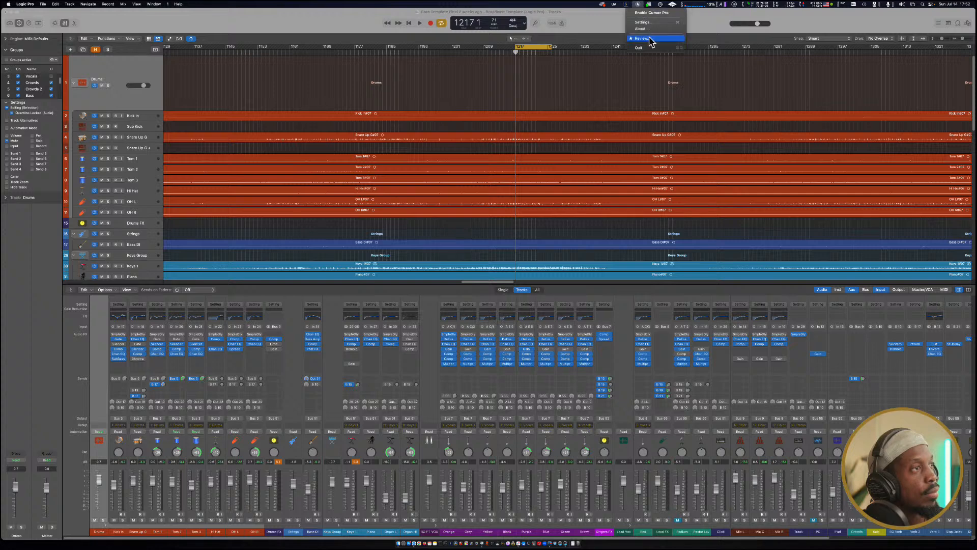
{"action": "left_click", "coordinate": [649, 51]}
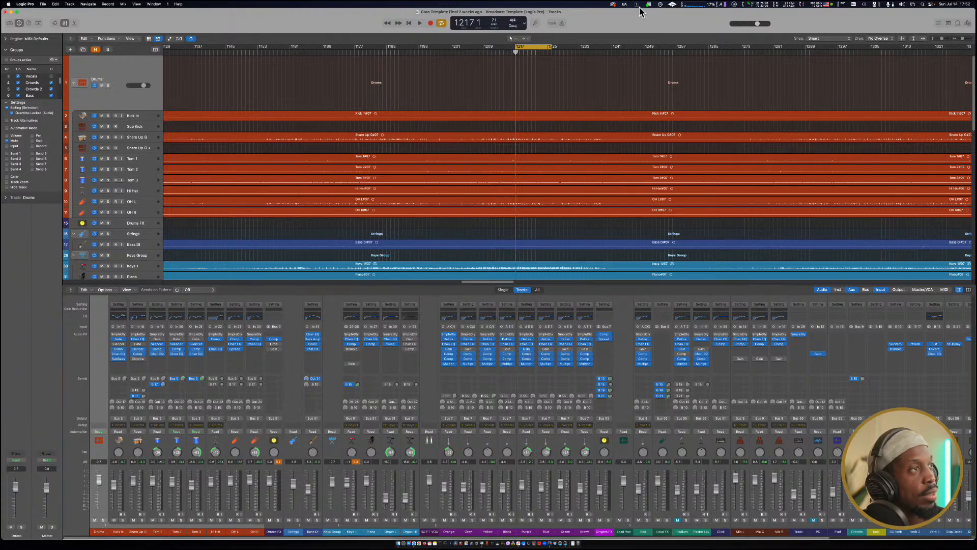
{"action": "key", "text": "super+space"}
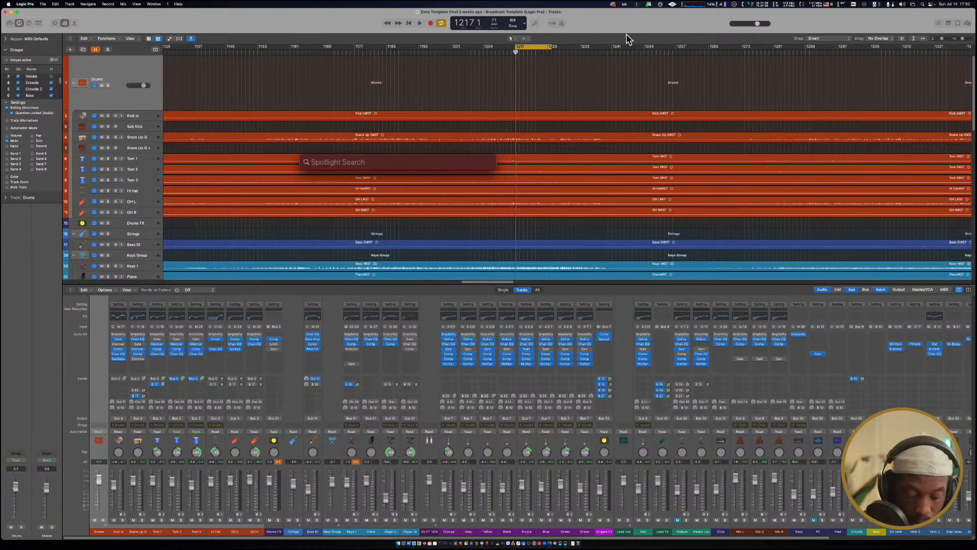
{"action": "type", "text": "CUR"}
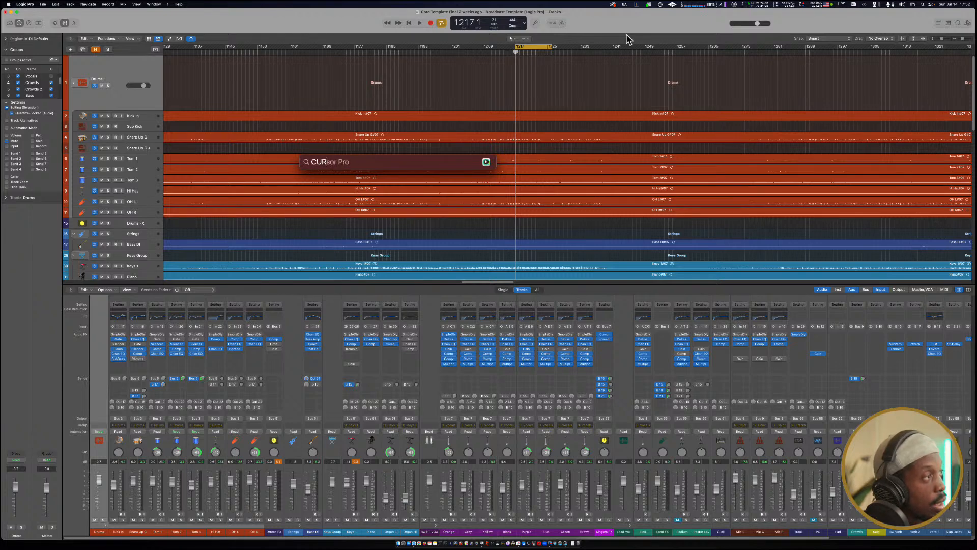
{"action": "key", "text": "Return"}
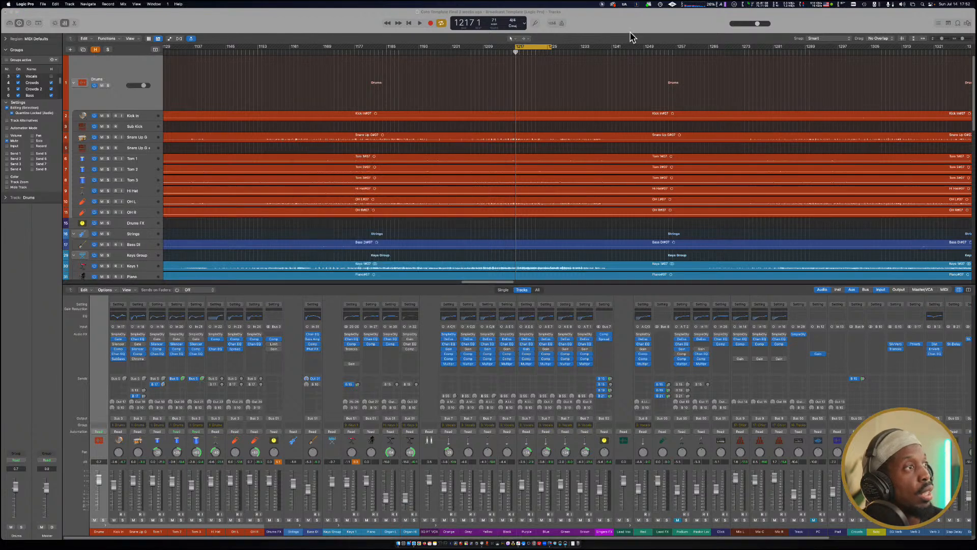
{"action": "left_click", "coordinate": [603, 5]}
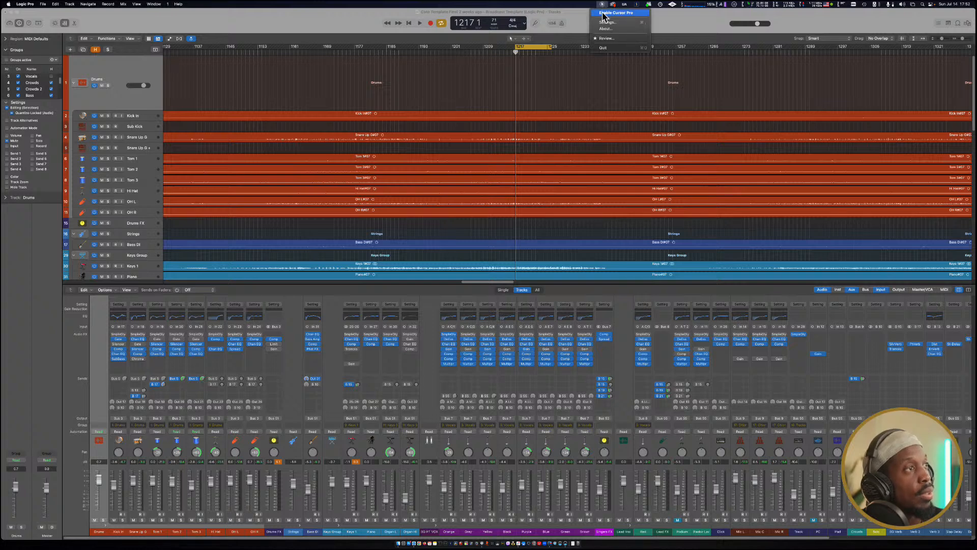
{"action": "left_click", "coordinate": [604, 12]}
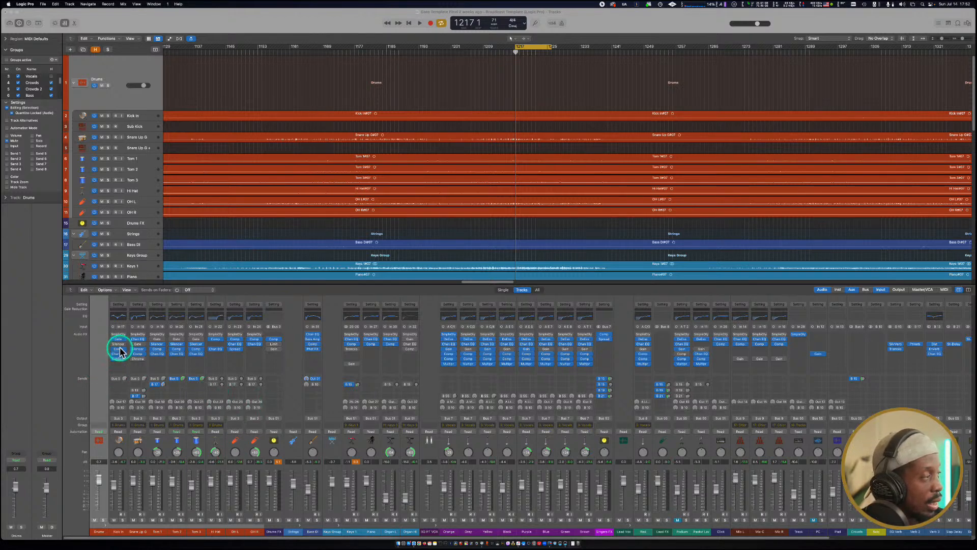
Insert the mono version of Steven Slate's Trigger 2 in the empty insert slot of the Kick In channel.
{"action": "left_click", "coordinate": [118, 364]}
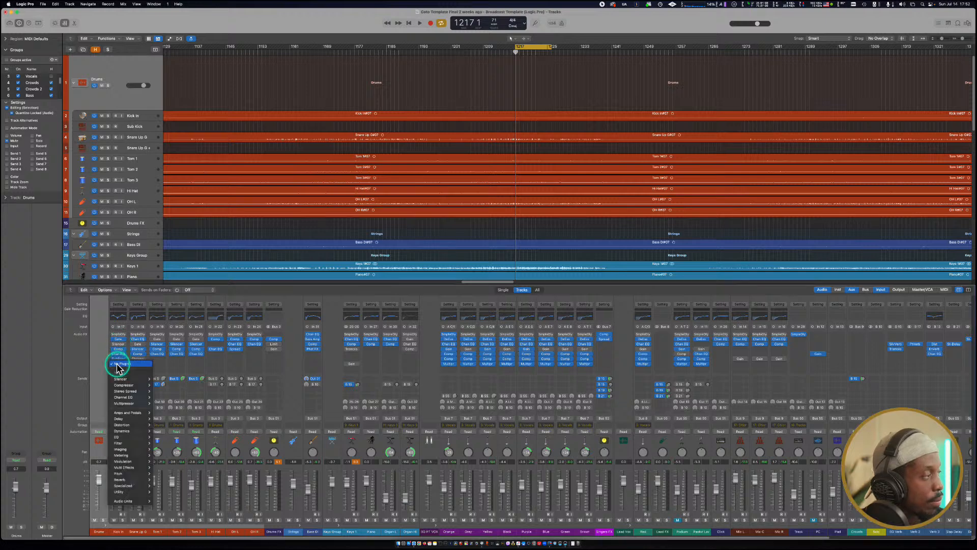
{"action": "left_click", "coordinate": [118, 363]}
{"action": "left_click", "coordinate": [118, 364]}
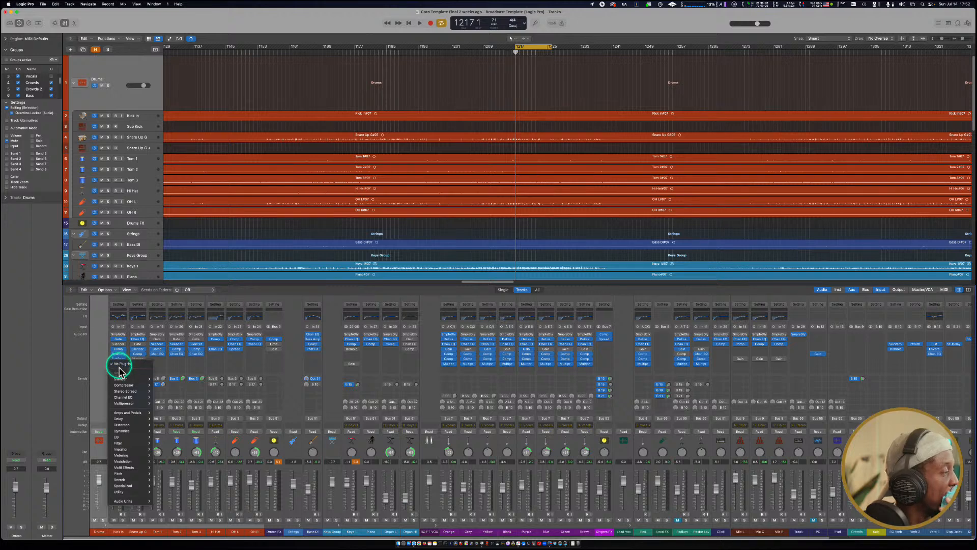
{"action": "mouse_move", "coordinate": [135, 422]}
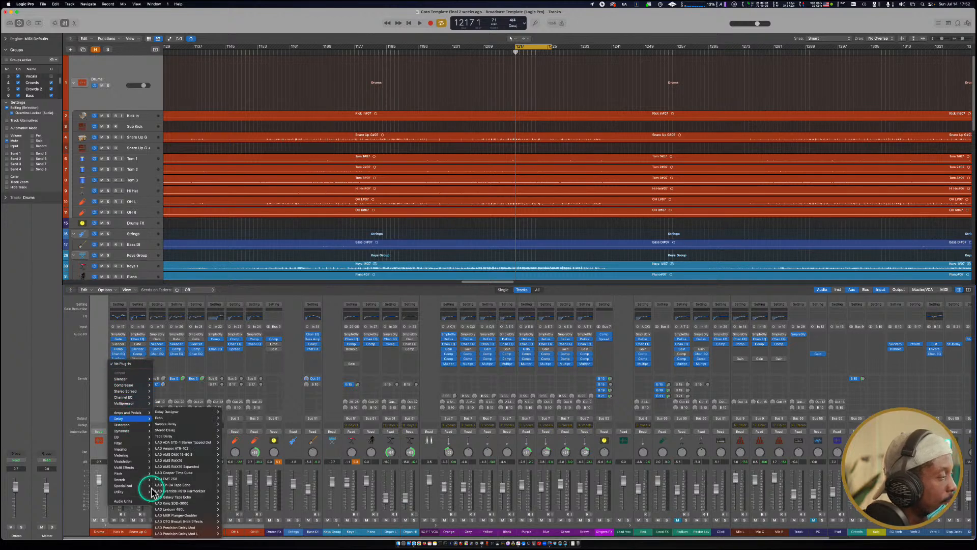
{"action": "mouse_move", "coordinate": [142, 501]}
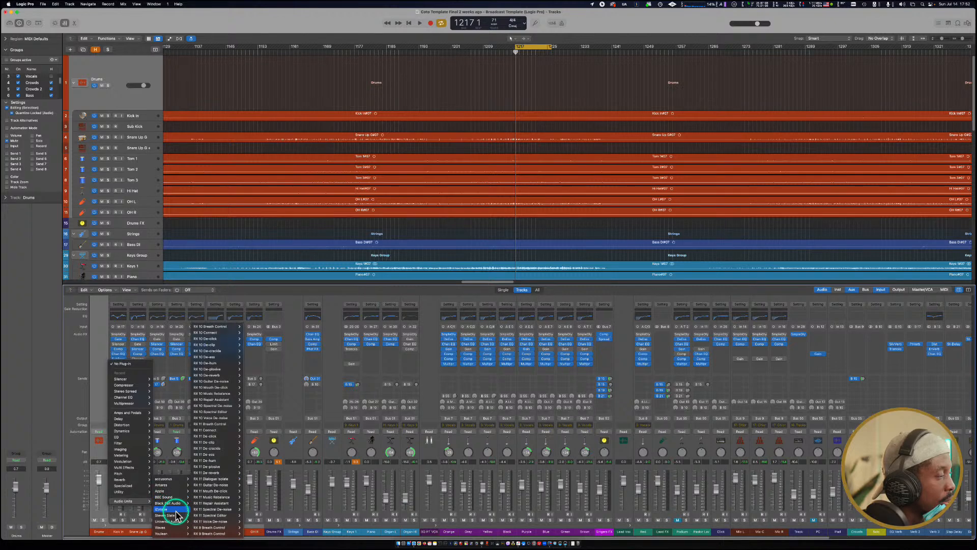
{"action": "mouse_move", "coordinate": [168, 515]}
{"action": "mouse_move", "coordinate": [200, 515]}
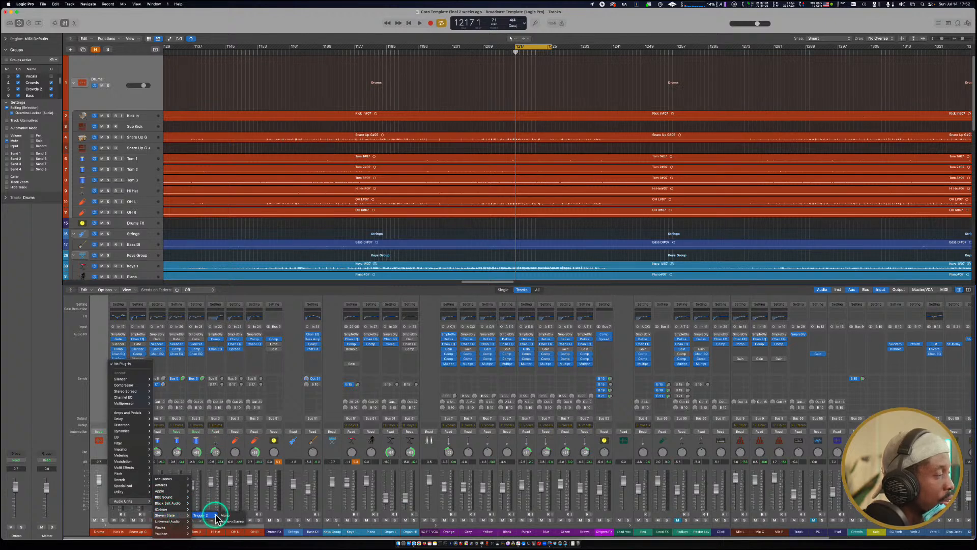
{"action": "left_click", "coordinate": [224, 515]}
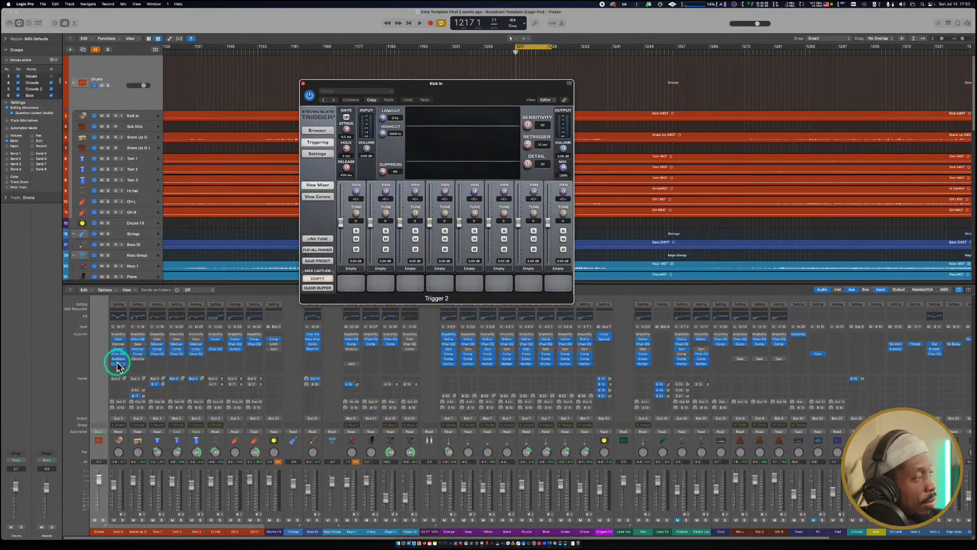
Rearrange the plug-ins in the Kick In insert chain and play the song with Kick In soloed.
{"action": "left_click_drag", "start_coordinate": [119, 367], "coordinate": [119, 348]}
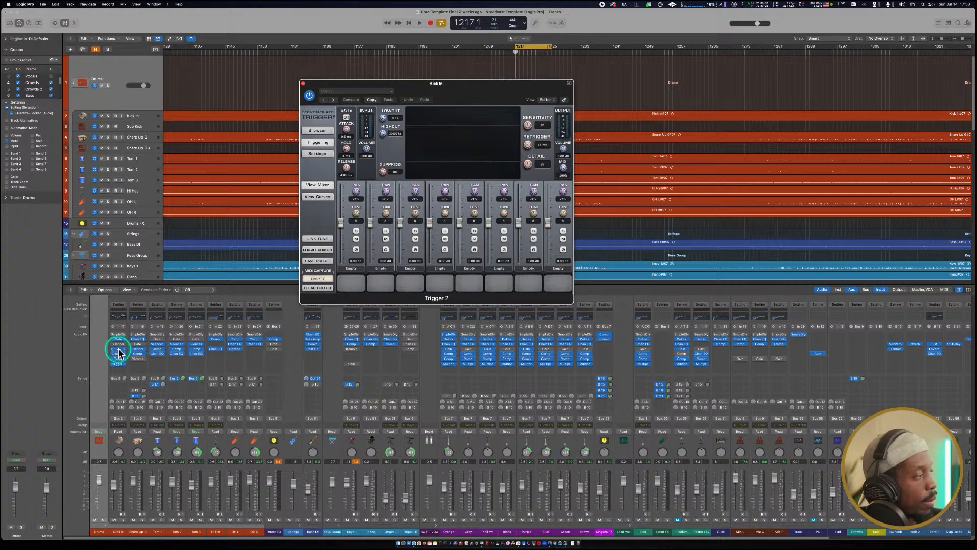
{"action": "key", "text": "space"}
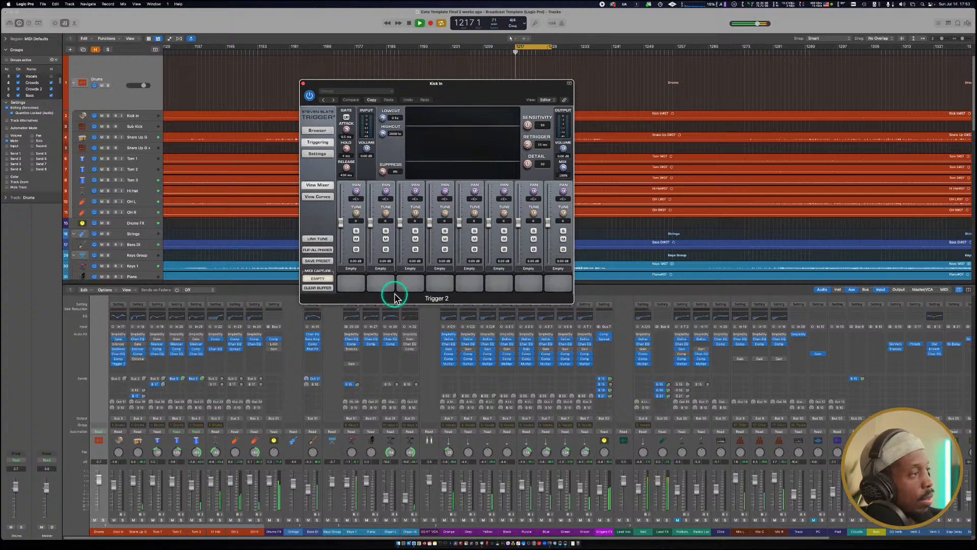
{"action": "left_click", "coordinate": [122, 520]}
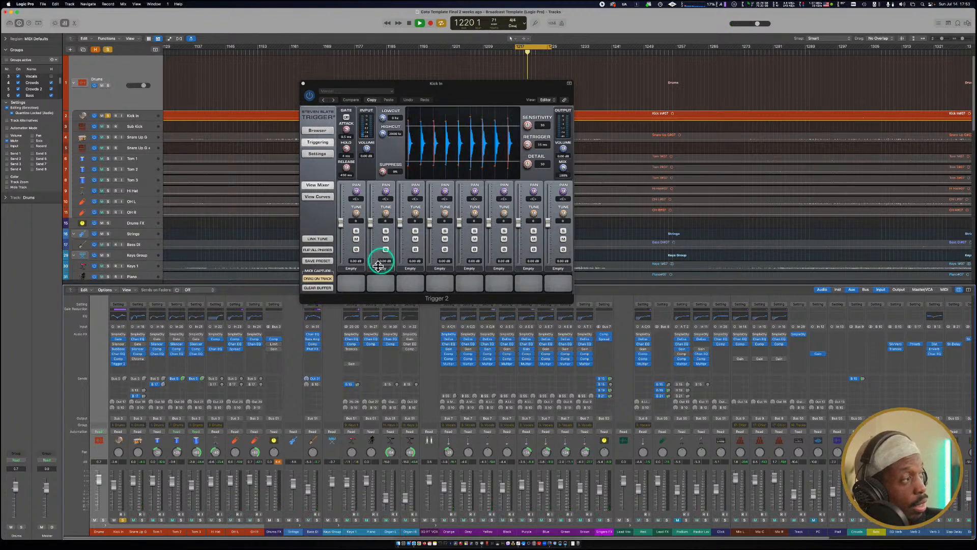
Load the DreamKick NRG sample from the DreamKick folder of Trigger2 Kicks into the first Trigger 2 sample slot.
{"action": "left_click", "coordinate": [357, 285]}
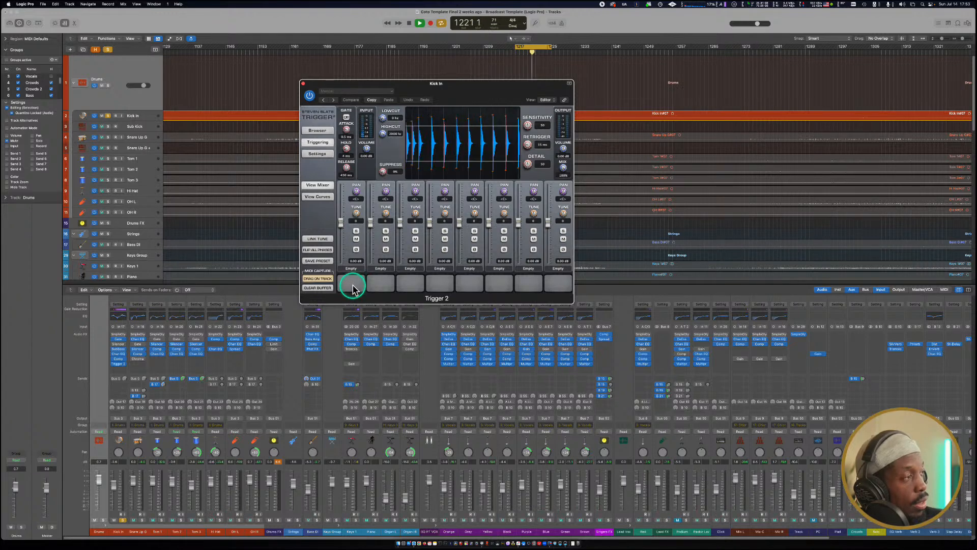
{"action": "left_click", "coordinate": [315, 132]}
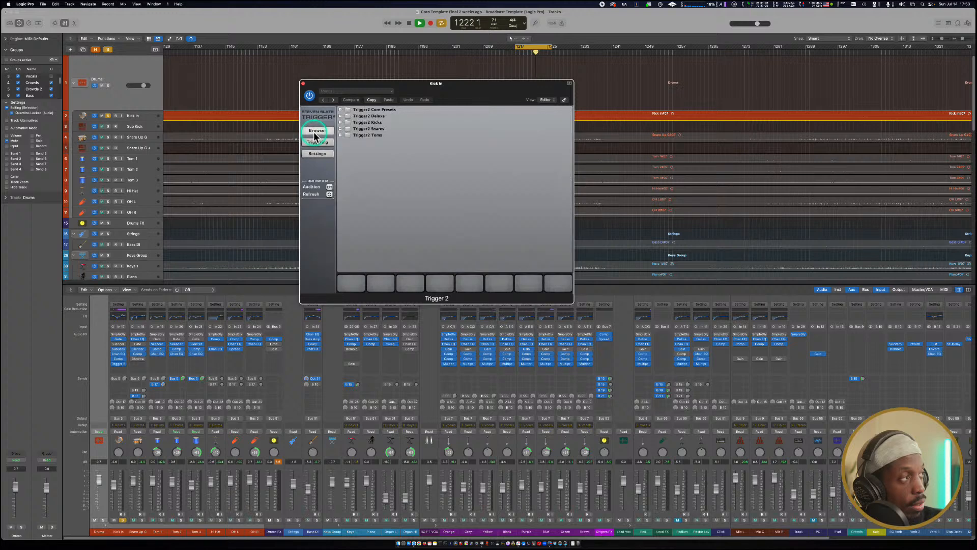
{"action": "left_click", "coordinate": [340, 123]}
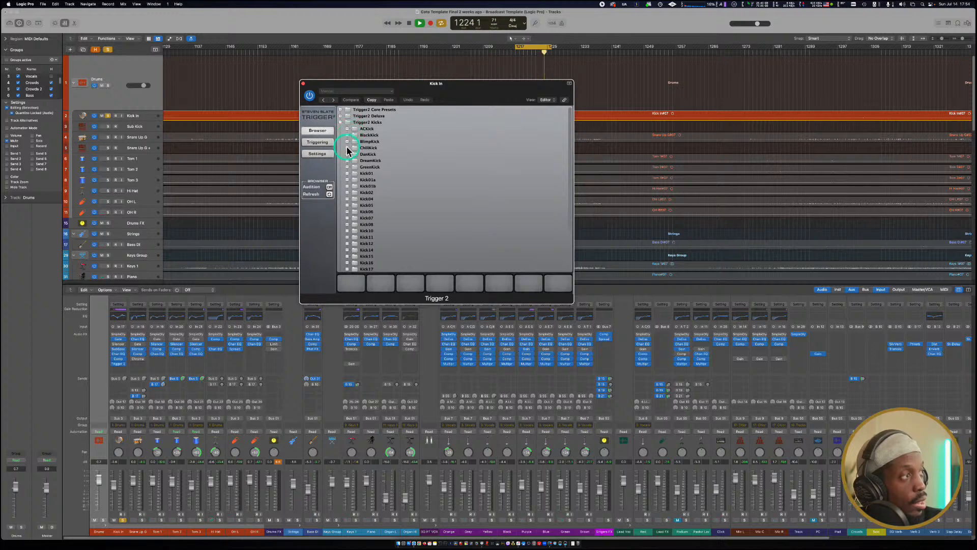
{"action": "left_click", "coordinate": [348, 160]}
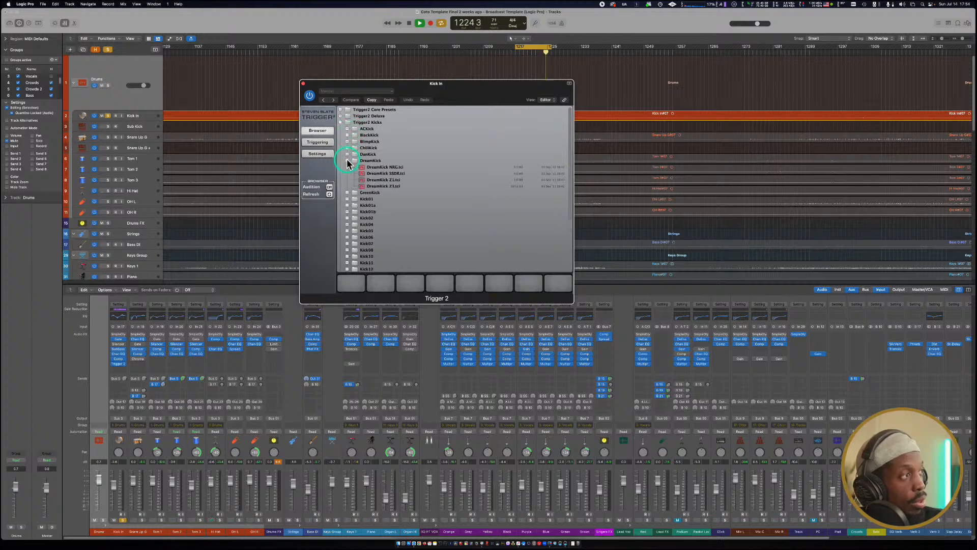
{"action": "left_click", "coordinate": [378, 169]}
{"action": "left_click_drag", "start_coordinate": [378, 172], "coordinate": [347, 288]}
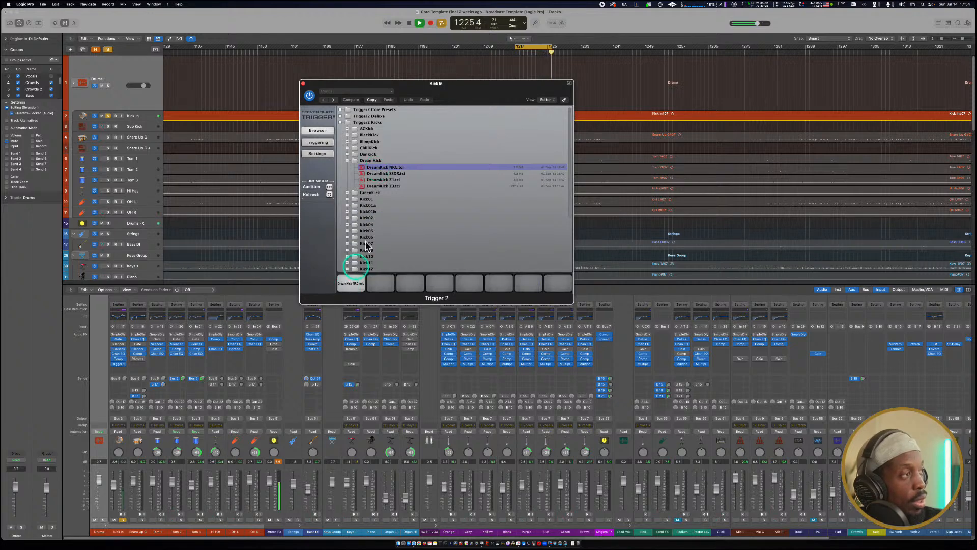
Try the ChiliKick NRG and BlimpKick NRG samples in turn in the first sample slot of Kick In's Trigger 2.
{"action": "left_click", "coordinate": [356, 172]}
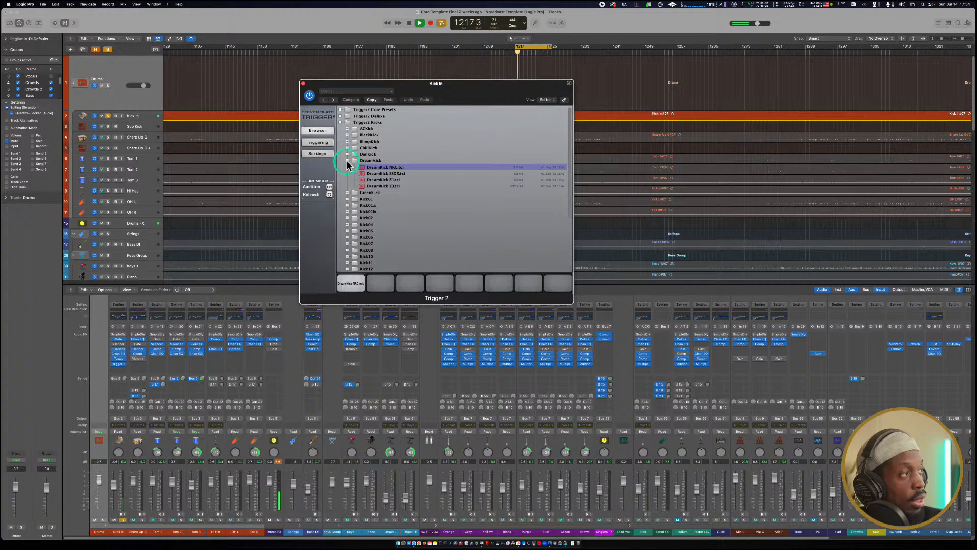
{"action": "left_click", "coordinate": [347, 160]}
{"action": "left_click", "coordinate": [348, 148]}
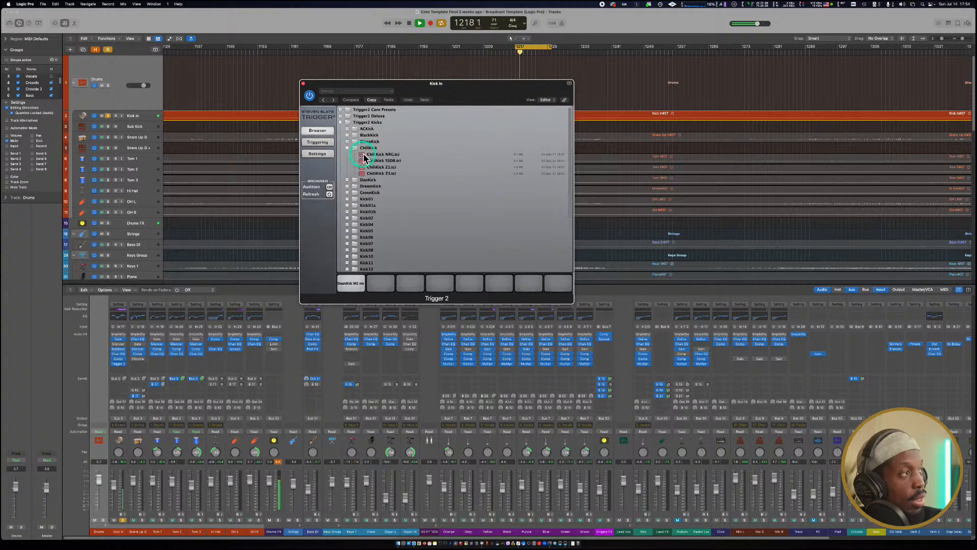
{"action": "left_click_drag", "start_coordinate": [368, 156], "coordinate": [345, 285]}
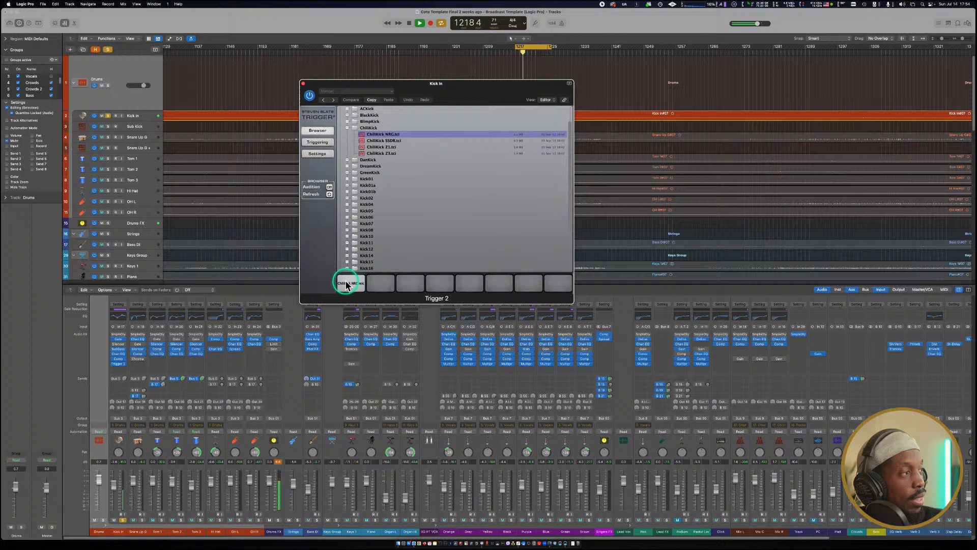
{"action": "left_click", "coordinate": [347, 128]}
{"action": "left_click", "coordinate": [348, 122]}
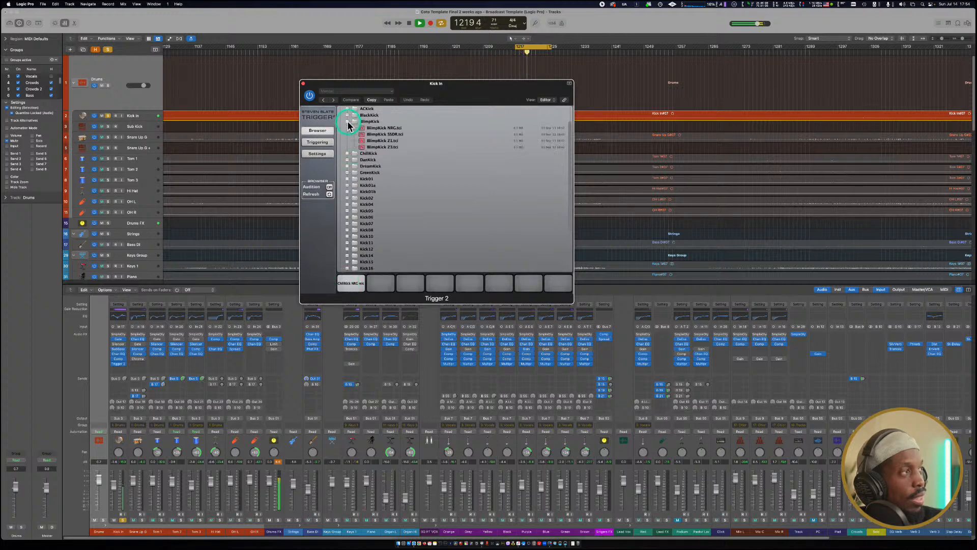
{"action": "left_click_drag", "start_coordinate": [364, 131], "coordinate": [347, 283]}
Try the ACKick NRG sample from the ACKick folder in the first slot of Kick In's Trigger 2.
{"action": "scroll", "coordinate": [364, 251], "scroll_direction": "up", "scroll_amount": 5}
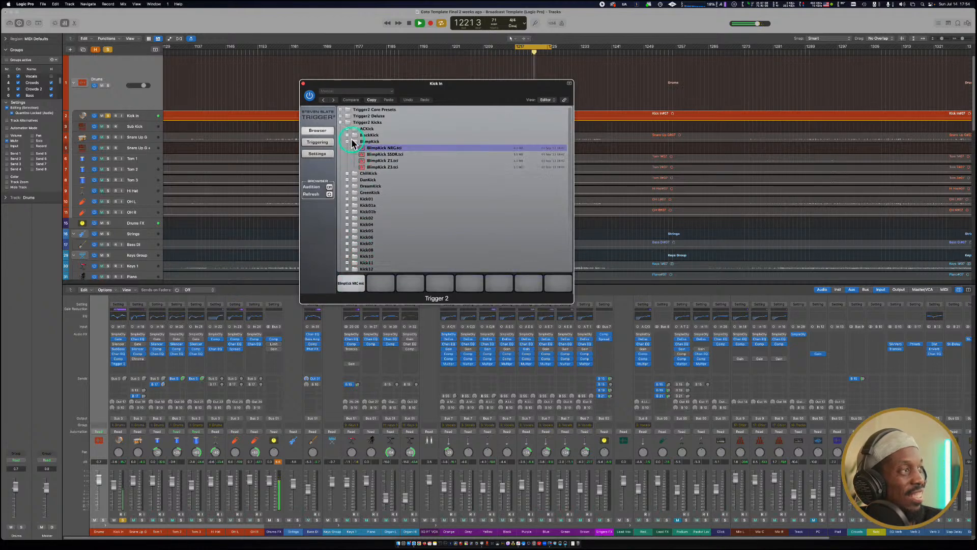
{"action": "left_click", "coordinate": [347, 141]}
{"action": "left_click", "coordinate": [349, 131]}
{"action": "left_click_drag", "start_coordinate": [370, 132], "coordinate": [356, 289]}
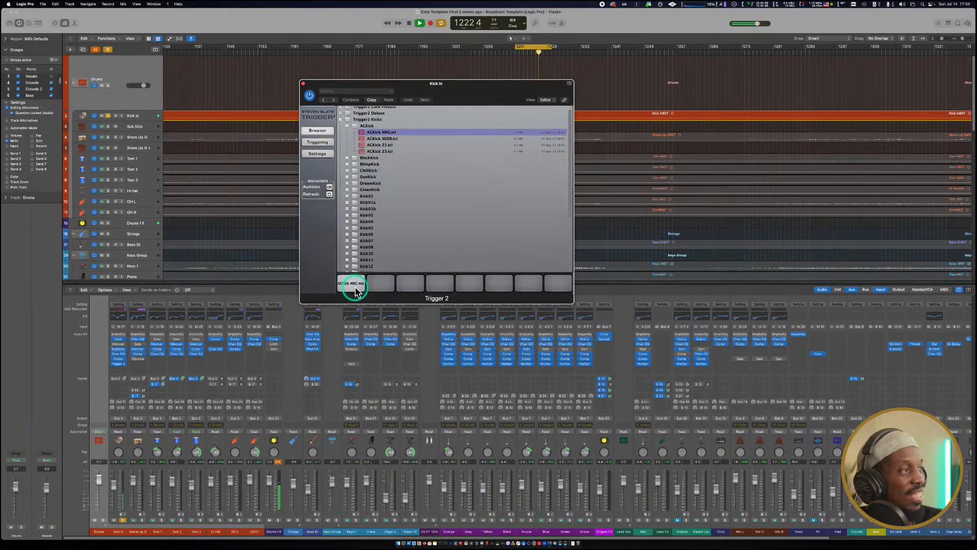
{"action": "left_click", "coordinate": [358, 208]}
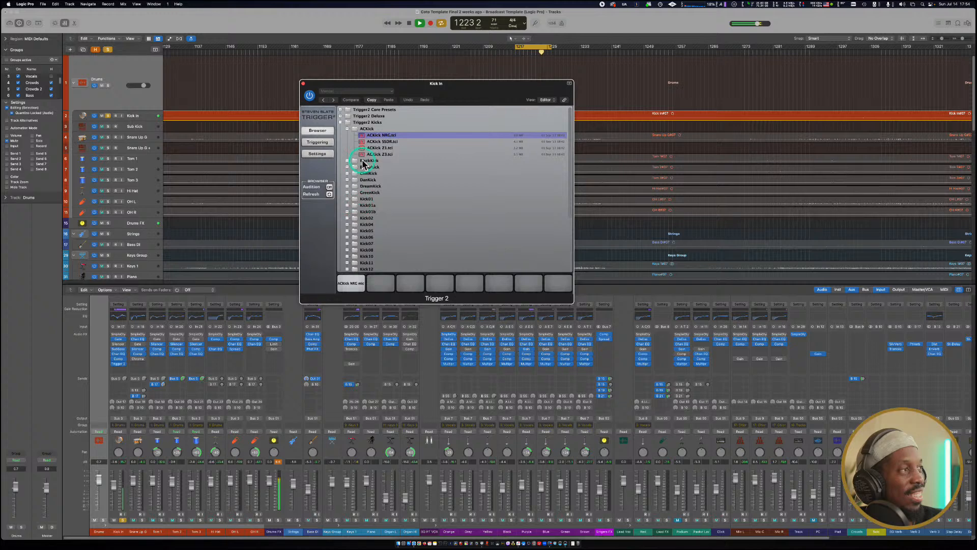
{"action": "left_click", "coordinate": [347, 130]}
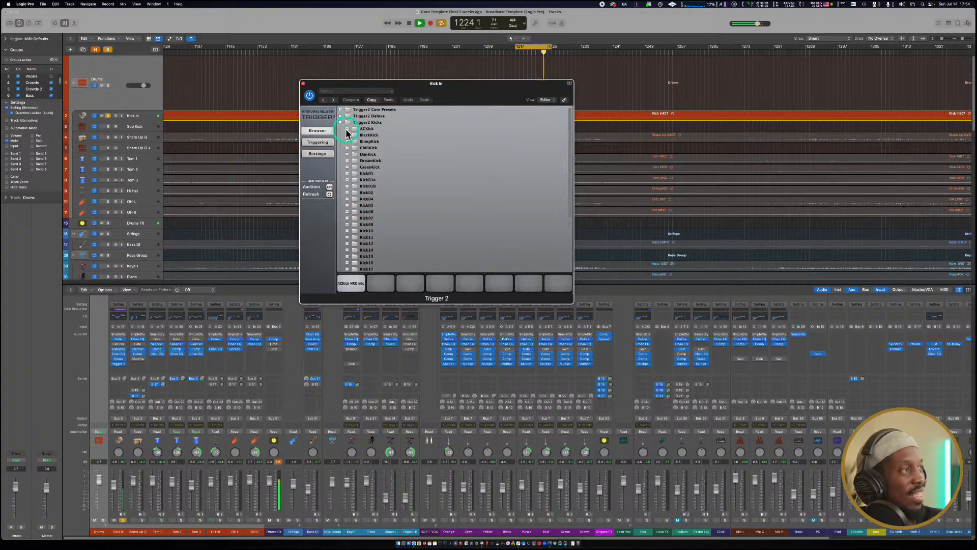
Try Kick 1 NRG from the Kick01 folder and Kick 1A NRG from the Kick01a folder in the first slot.
{"action": "left_click", "coordinate": [348, 172]}
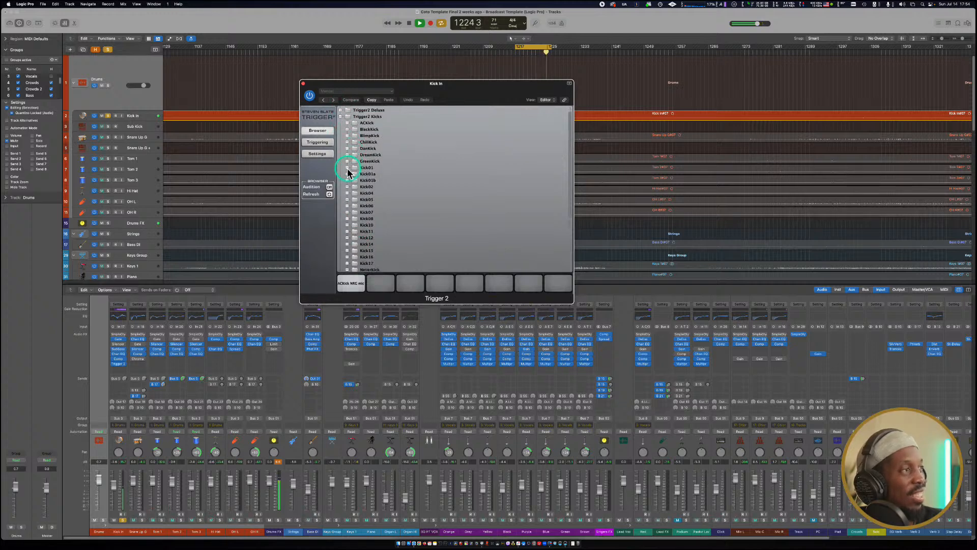
{"action": "left_click_drag", "start_coordinate": [379, 174], "coordinate": [349, 287]}
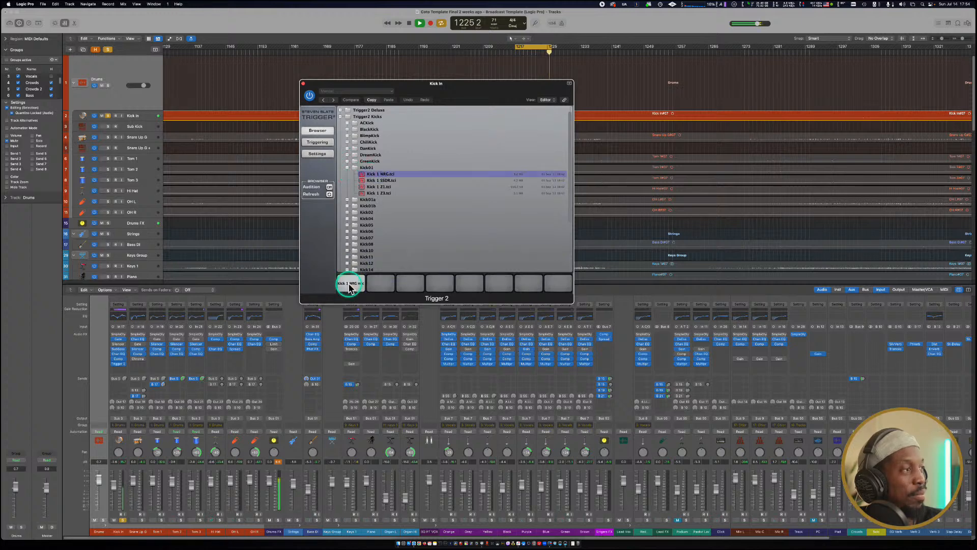
{"action": "left_click", "coordinate": [348, 200]}
{"action": "left_click", "coordinate": [368, 207]}
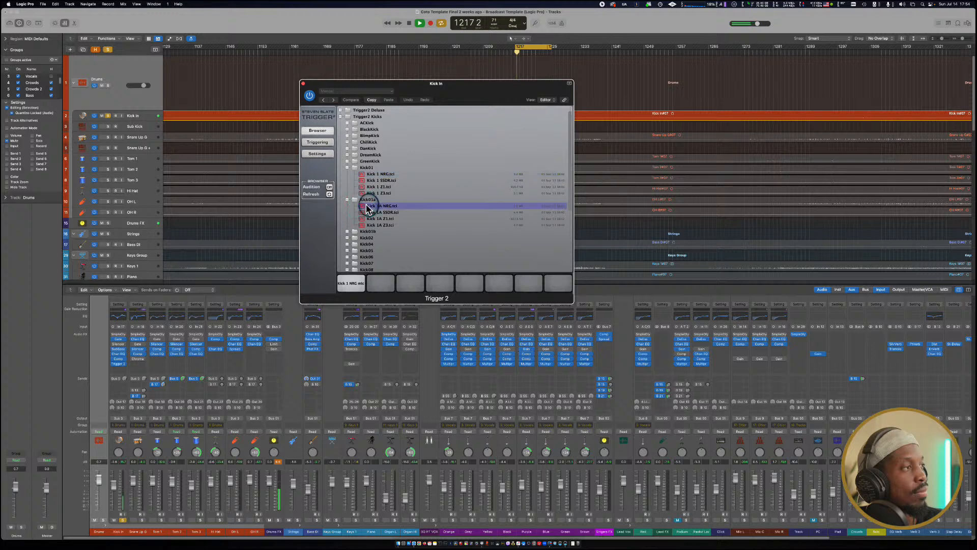
{"action": "left_click_drag", "start_coordinate": [374, 208], "coordinate": [347, 286]}
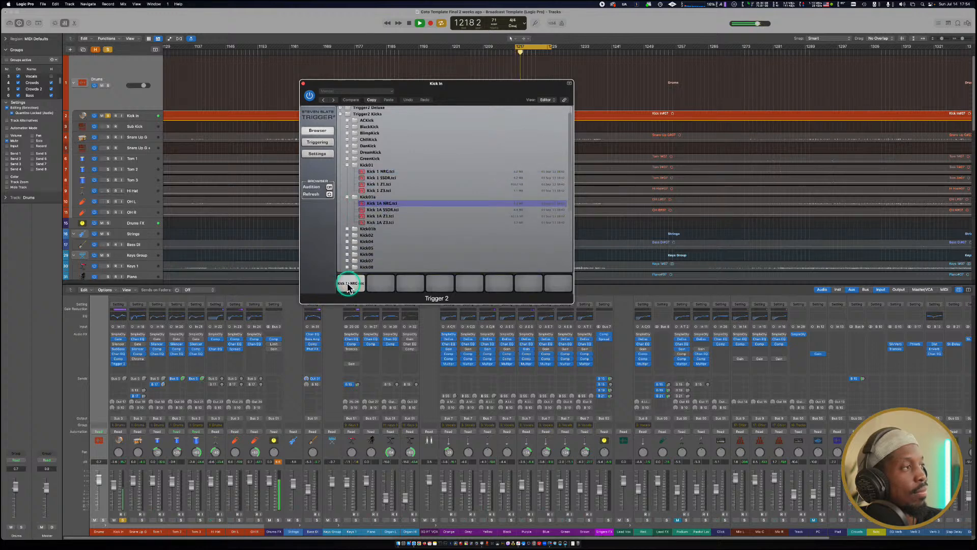
Try Kick 1 SSDR, replace it with Kick 1 Z1 in the first slot, and close Kick In's Trigger 2.
{"action": "left_click_drag", "start_coordinate": [375, 182], "coordinate": [353, 285]}
{"action": "left_click", "coordinate": [373, 181]}
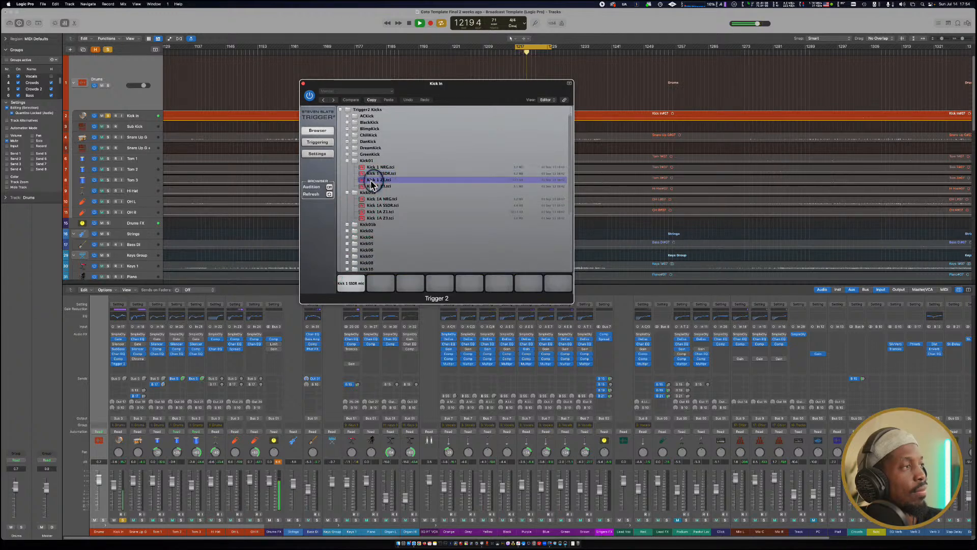
{"action": "left_click_drag", "start_coordinate": [373, 184], "coordinate": [352, 285]}
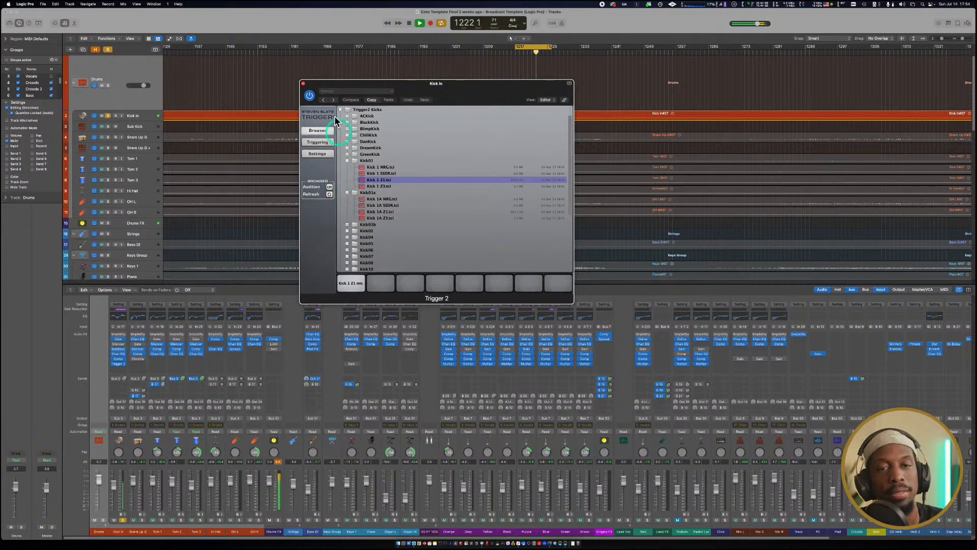
{"action": "left_click", "coordinate": [303, 83]}
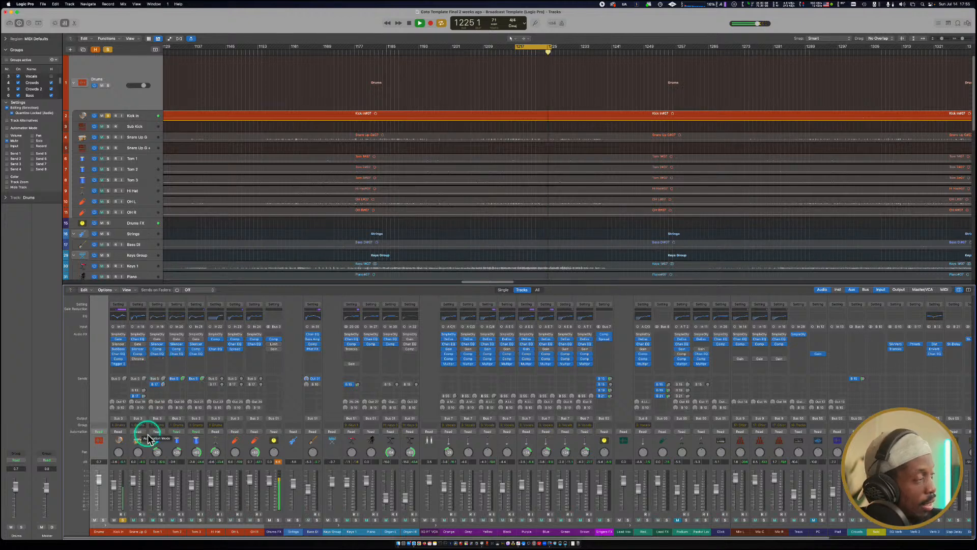
Solo the Snare Up channel and insert the mono version of Steven Slate's Trigger 2 in its empty insert slot.
{"action": "left_click", "coordinate": [142, 519]}
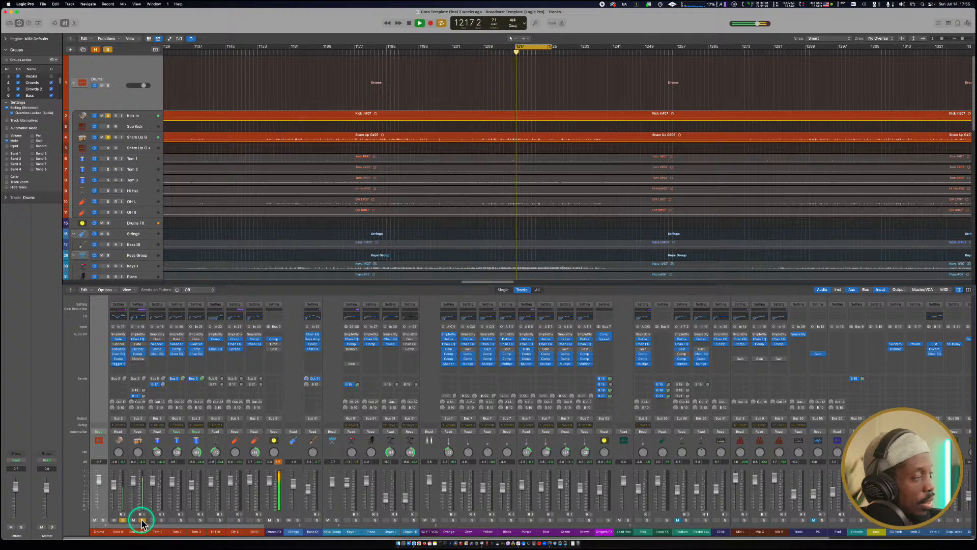
{"action": "left_click", "coordinate": [135, 364]}
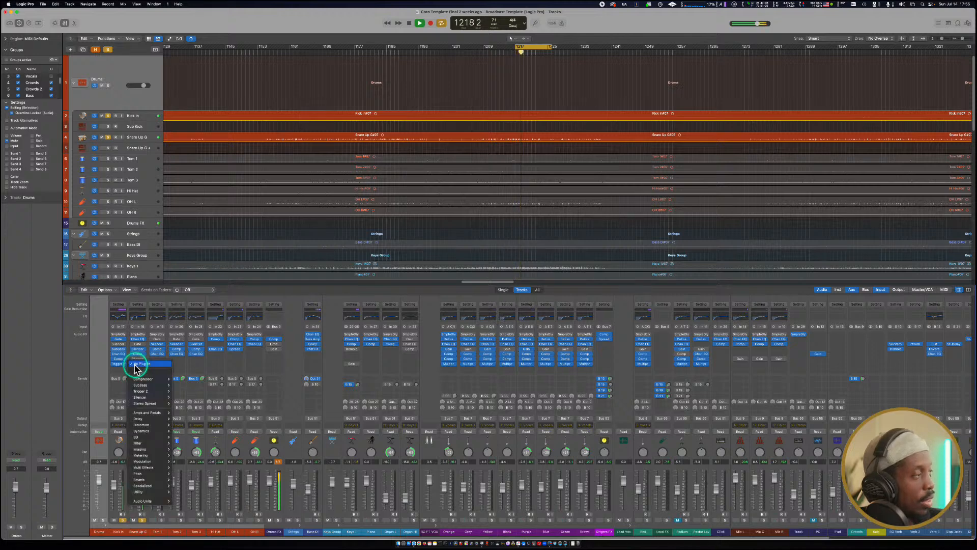
{"action": "mouse_move", "coordinate": [155, 491]}
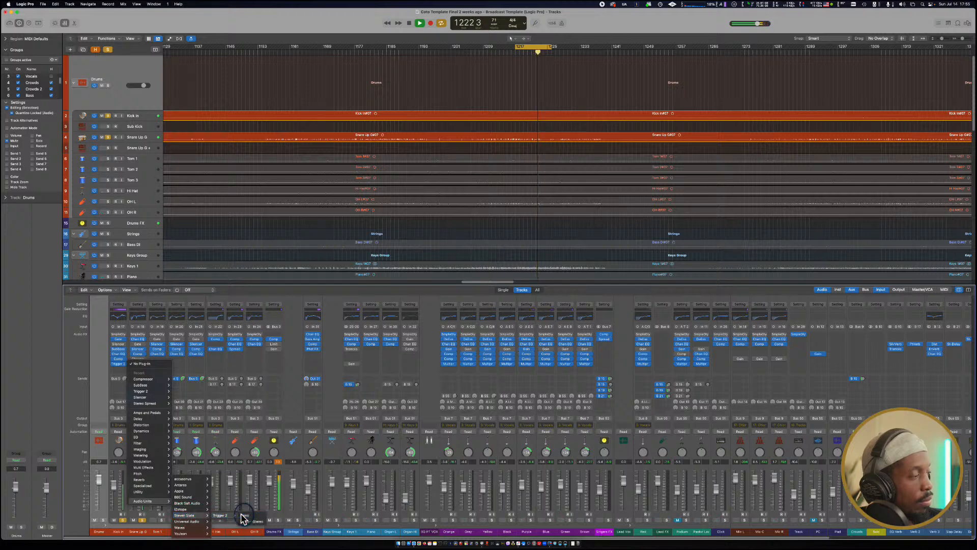
{"action": "left_click", "coordinate": [241, 515]}
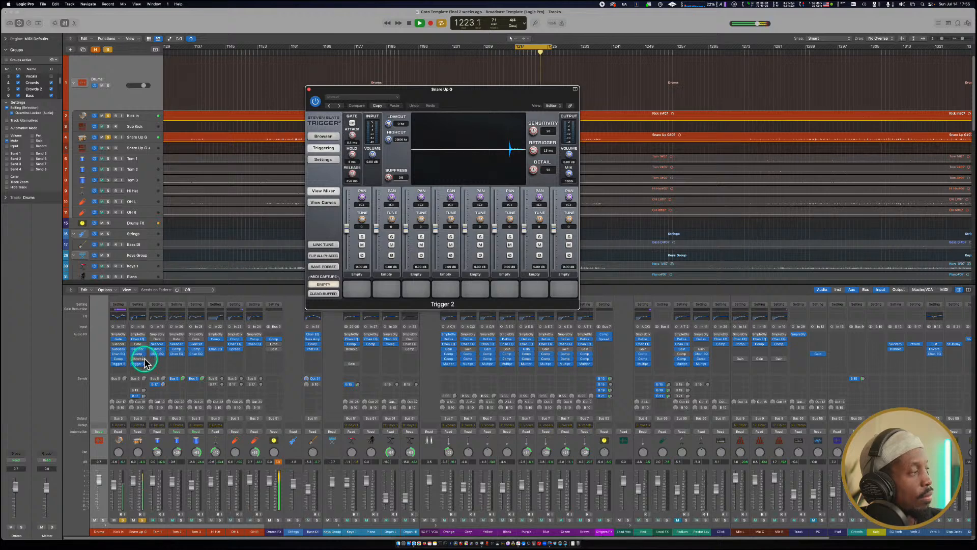
Open the Trigger2 Snares library in Snare Up's Trigger 2 and check the sample loaded in Kick In's Trigger 2.
{"action": "left_click", "coordinate": [324, 138]}
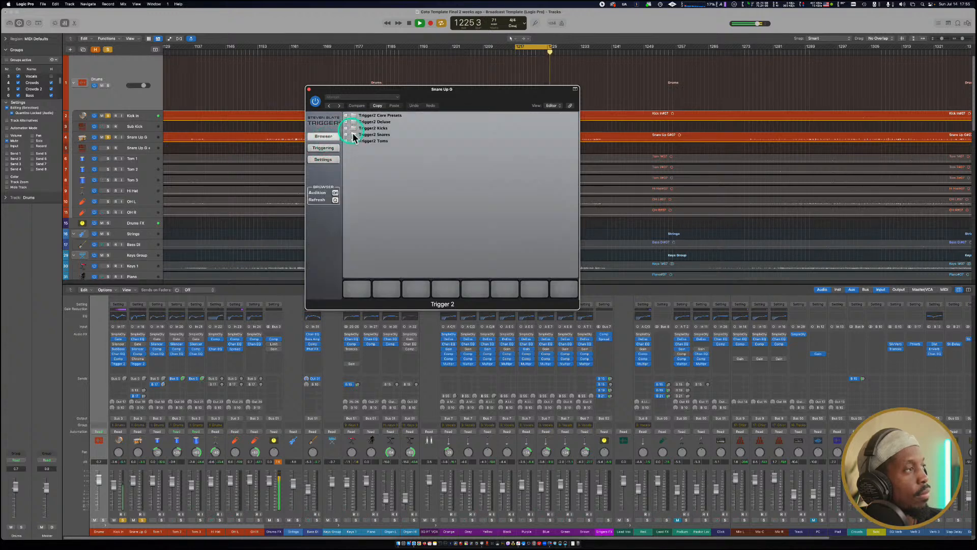
{"action": "left_click", "coordinate": [347, 135]}
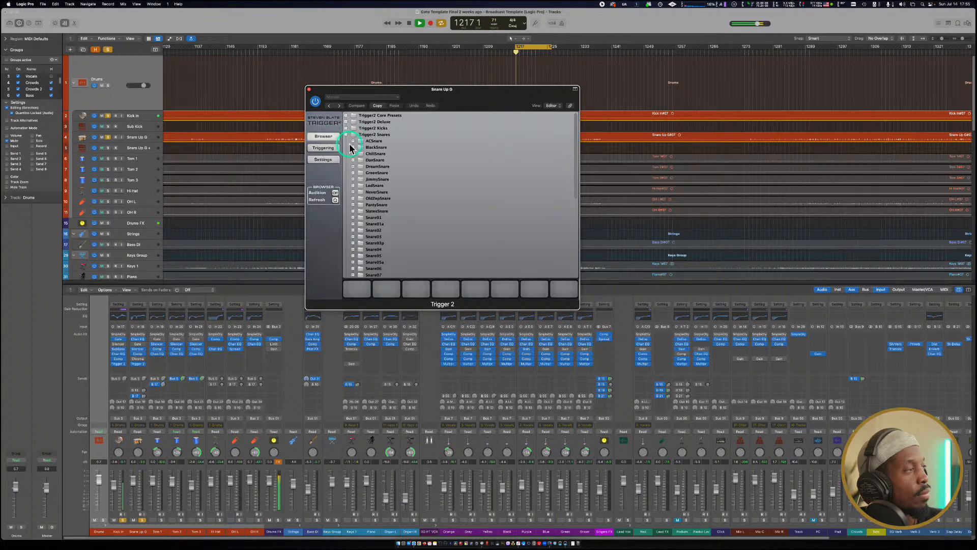
{"action": "left_click", "coordinate": [352, 142]}
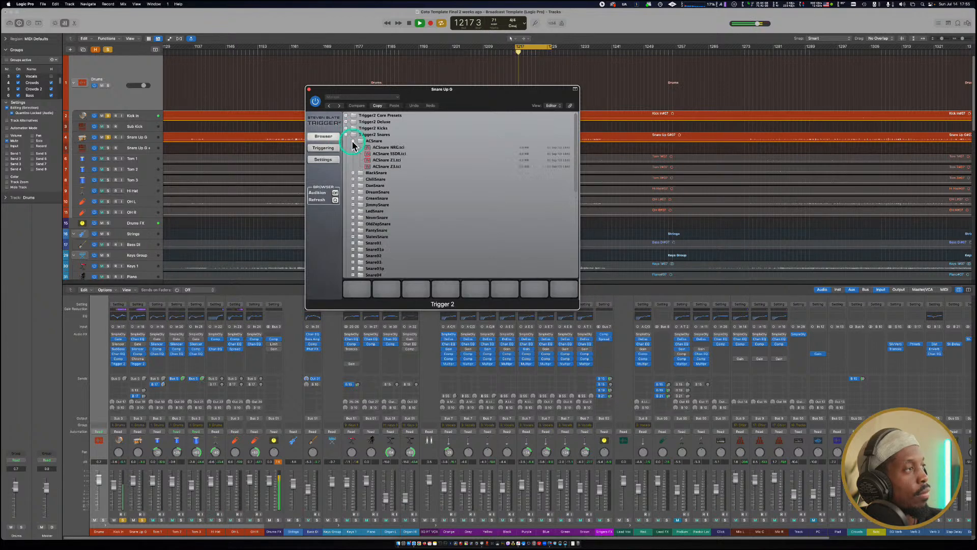
{"action": "left_click", "coordinate": [353, 142]}
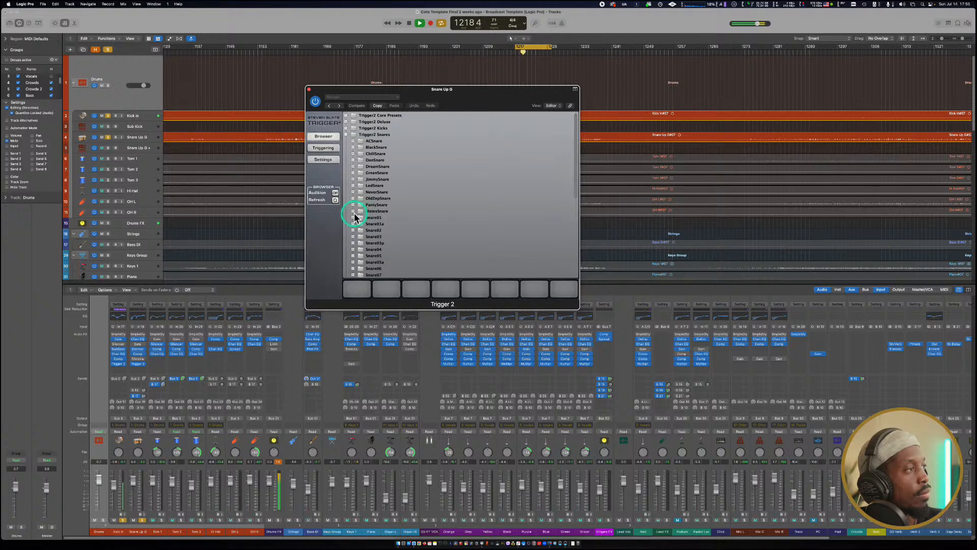
{"action": "left_click", "coordinate": [120, 364]}
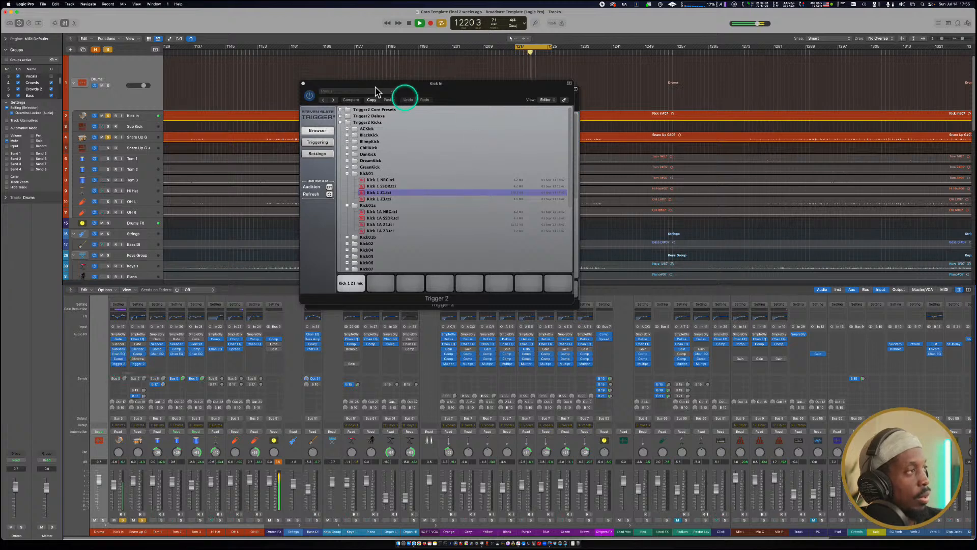
{"action": "left_click", "coordinate": [304, 84]}
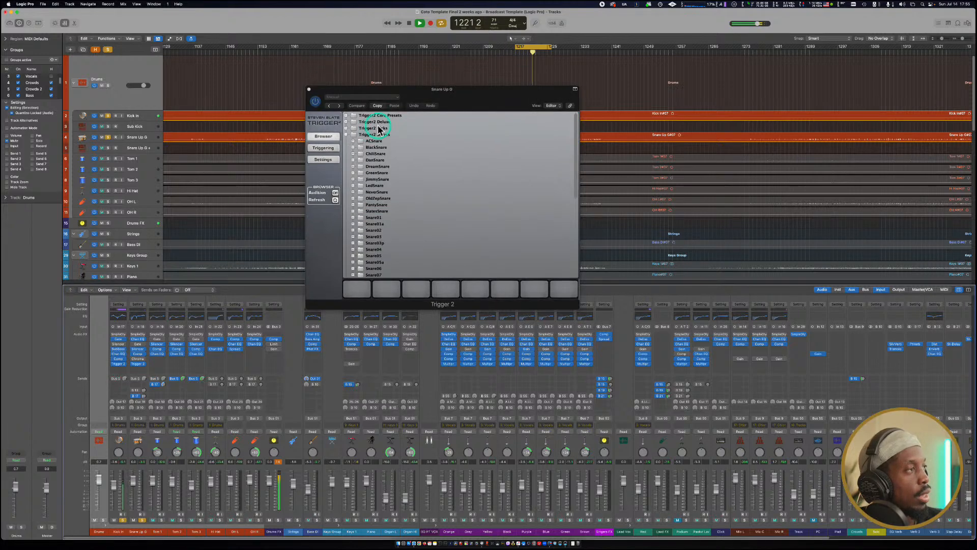
Try ACSnare NRG, SSDR and Z1 in the first slot, load ACSnare Z3 instead, and close Snare Up's Trigger 2.
{"action": "left_click", "coordinate": [359, 140]}
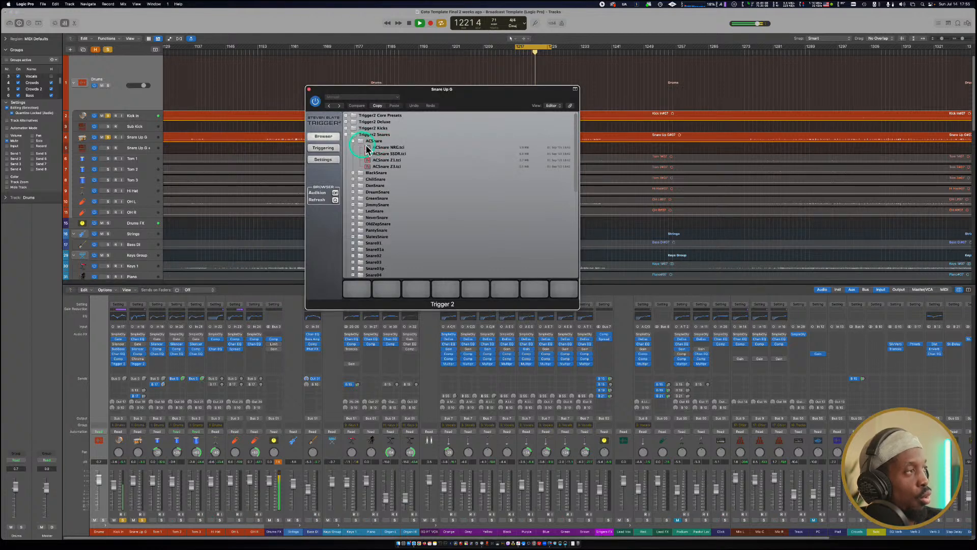
{"action": "left_click_drag", "start_coordinate": [375, 147], "coordinate": [356, 292]}
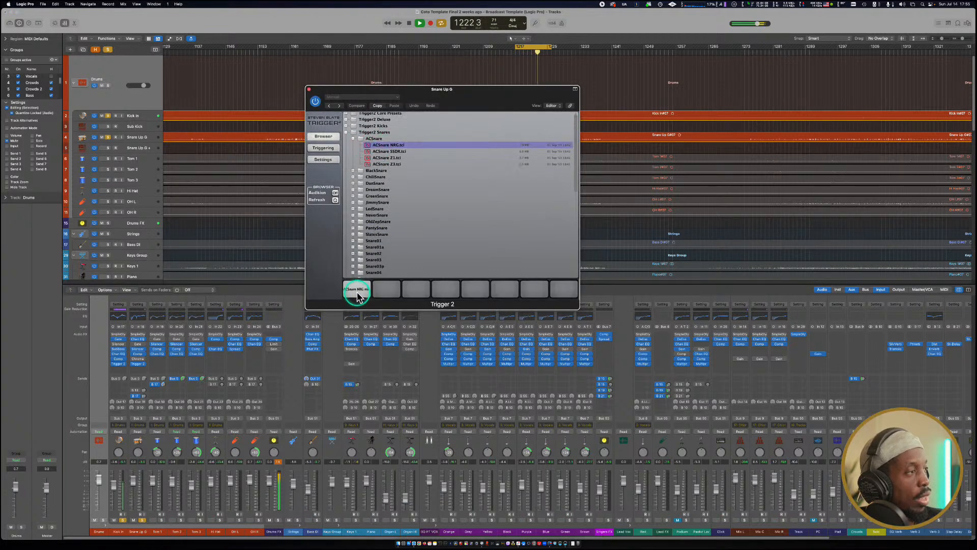
{"action": "left_click_drag", "start_coordinate": [378, 152], "coordinate": [359, 285]}
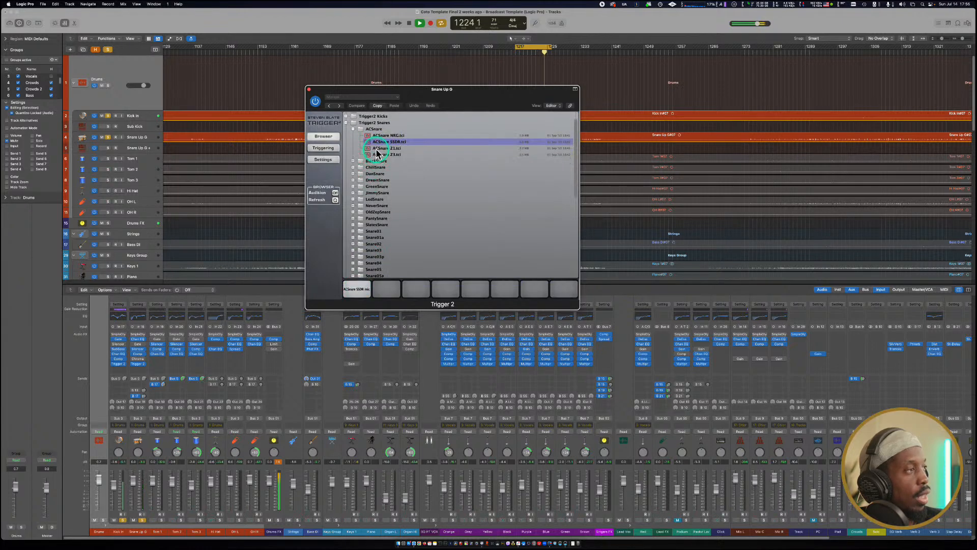
{"action": "left_click", "coordinate": [377, 148]}
{"action": "left_click_drag", "start_coordinate": [377, 151], "coordinate": [359, 293]}
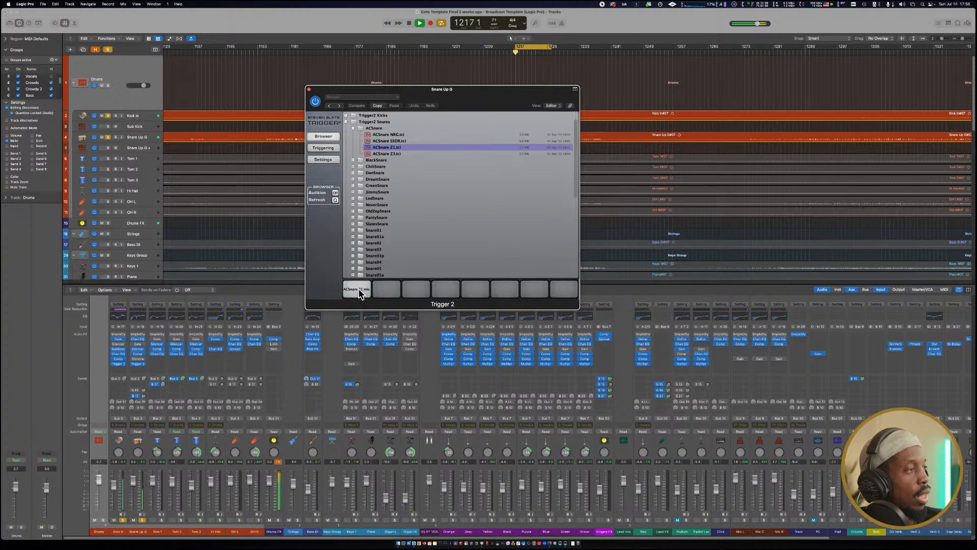
{"action": "left_click", "coordinate": [382, 154]}
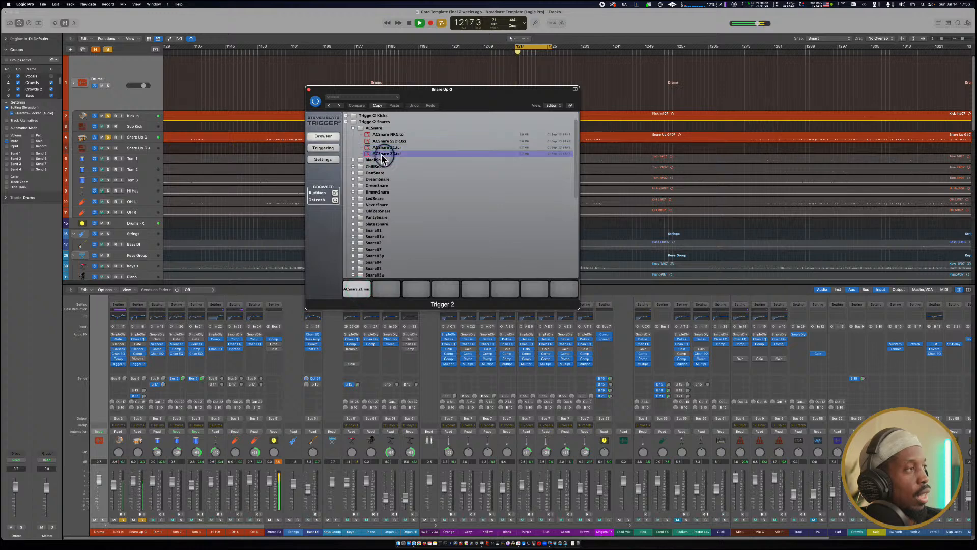
{"action": "left_click_drag", "start_coordinate": [382, 155], "coordinate": [357, 290]}
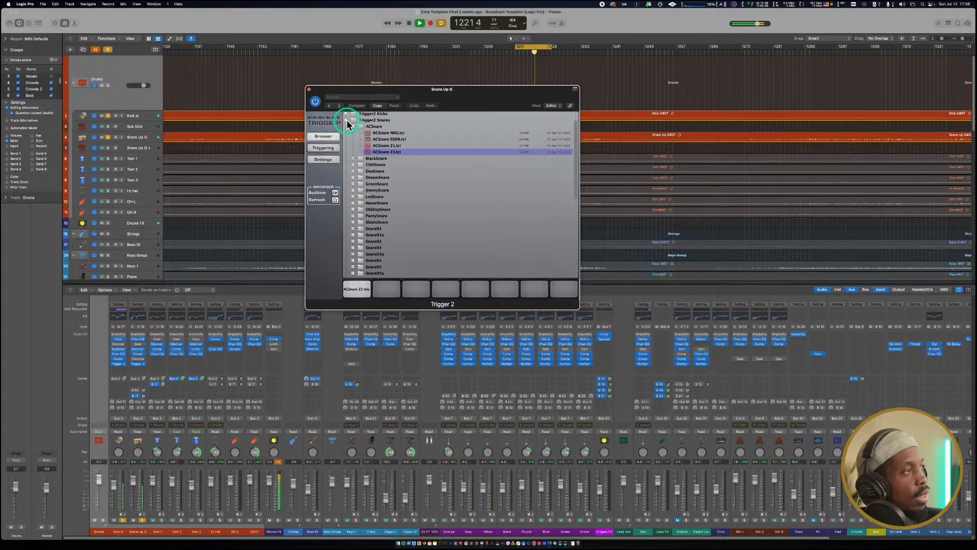
{"action": "left_click", "coordinate": [347, 120]}
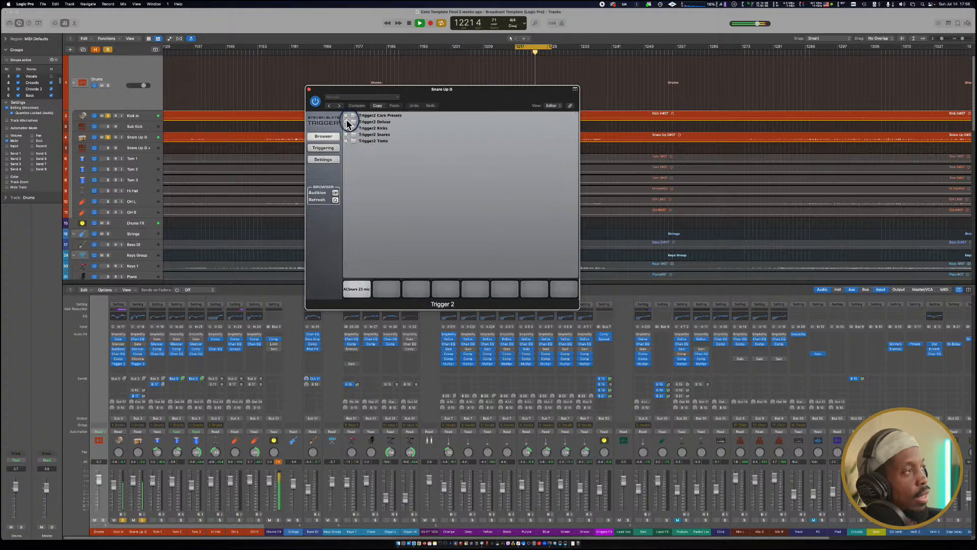
{"action": "left_click", "coordinate": [310, 90]}
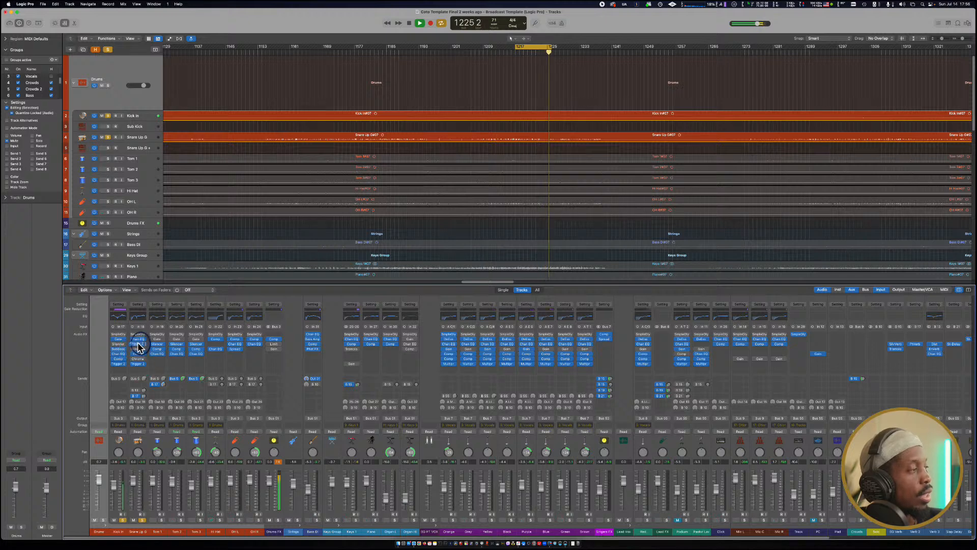
Reorder the Snare Up insert chain so that Trigger 2 sits directly below the Channel EQ in place of the gate.
{"action": "left_click_drag", "start_coordinate": [139, 344], "coordinate": [139, 344]}
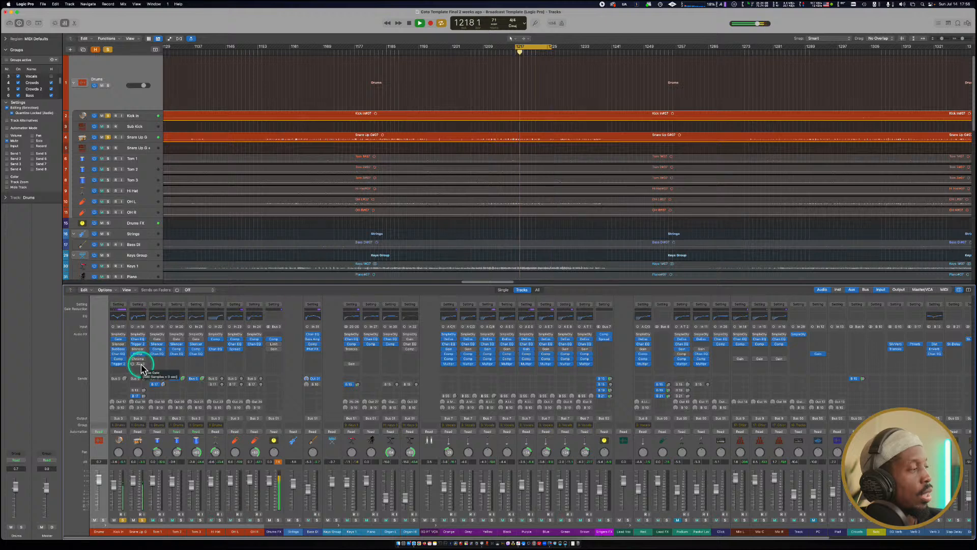
{"action": "left_click_drag", "start_coordinate": [142, 370], "coordinate": [139, 372]}
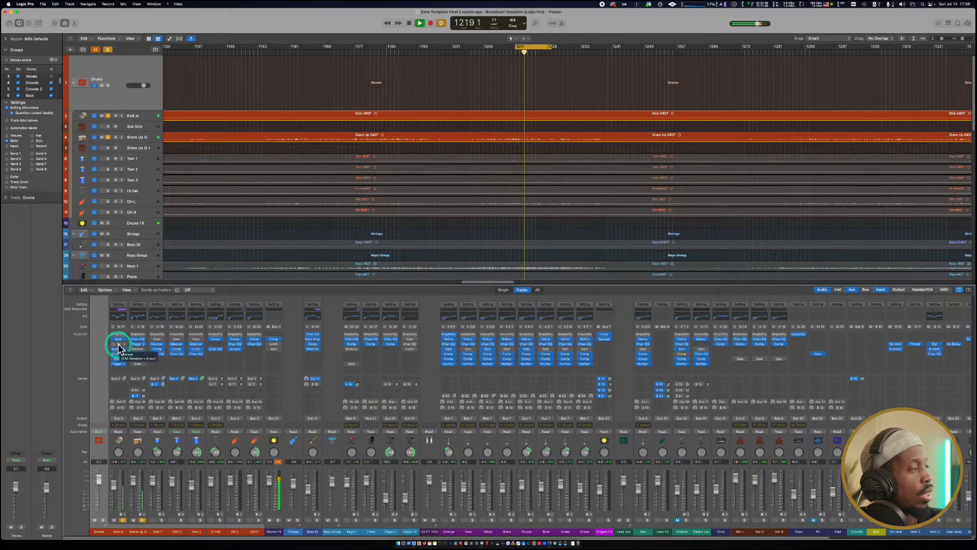
Bypass the Gain and Silencer inserts on the Kick In channel.
{"action": "left_click", "coordinate": [113, 340]}
{"action": "left_click", "coordinate": [112, 344]}
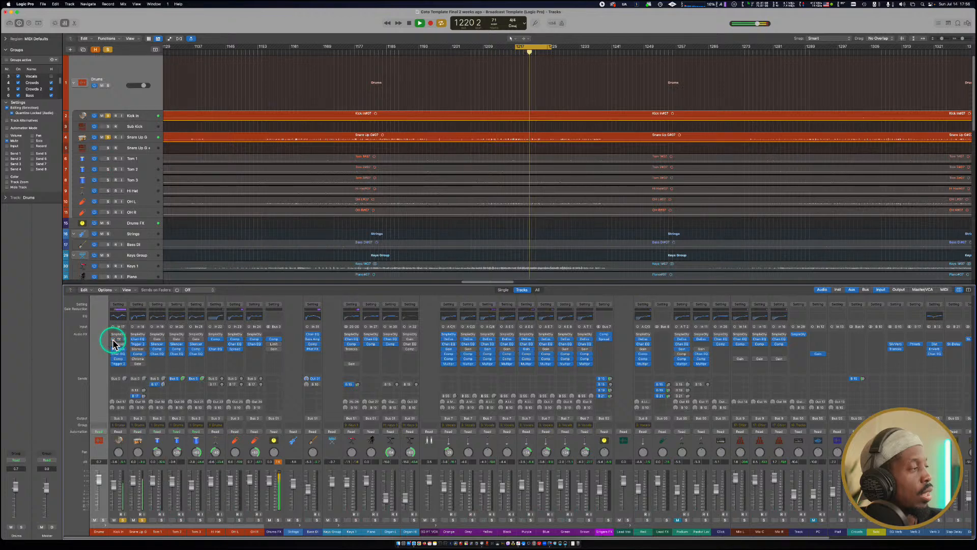
Solo Tom 1, Tom 2 and Tom 3 in place of the Kick In and Snare Up channels.
{"action": "left_click", "coordinate": [161, 520]}
{"action": "left_click", "coordinate": [138, 520]}
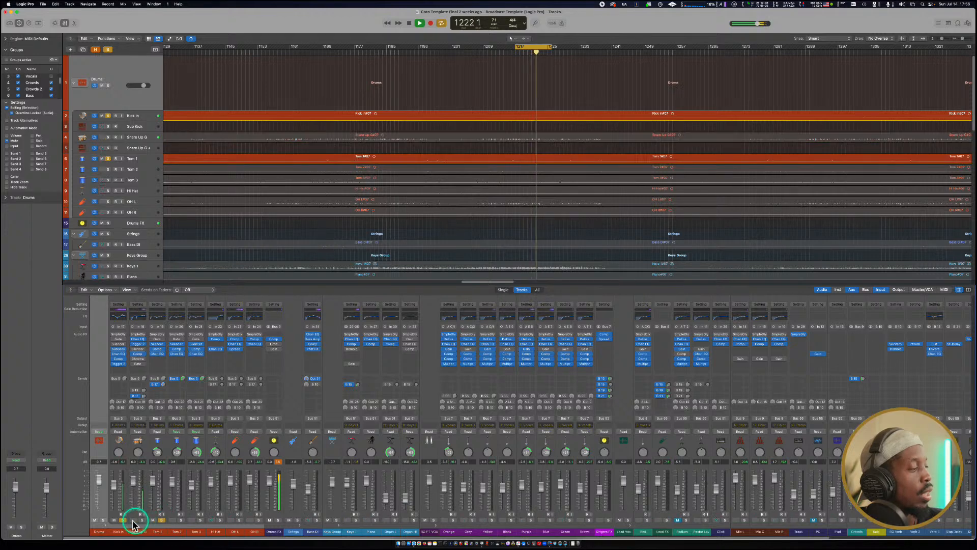
{"action": "left_click", "coordinate": [123, 520]}
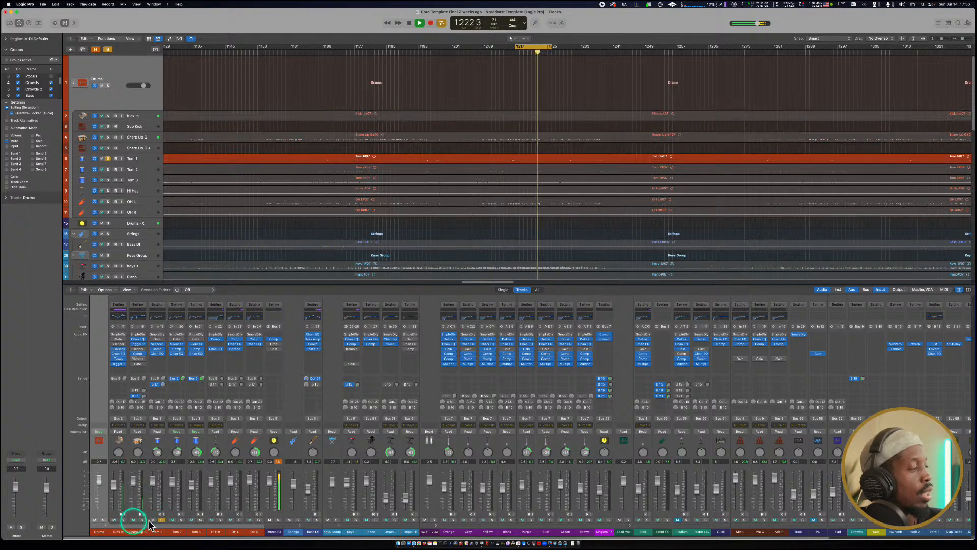
{"action": "left_click", "coordinate": [181, 520]}
{"action": "left_click", "coordinate": [200, 520]}
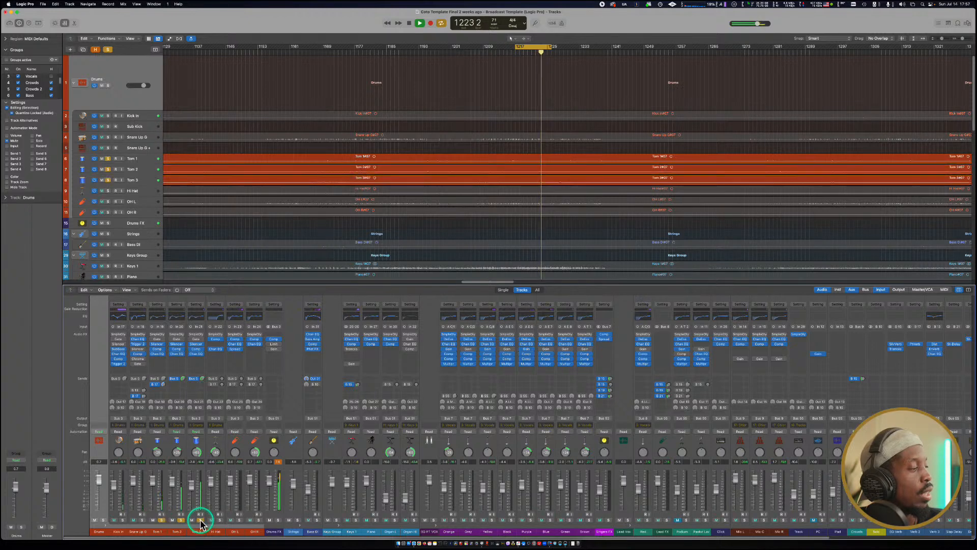
{"action": "left_click", "coordinate": [156, 361]}
{"action": "mouse_move", "coordinate": [162, 378]}
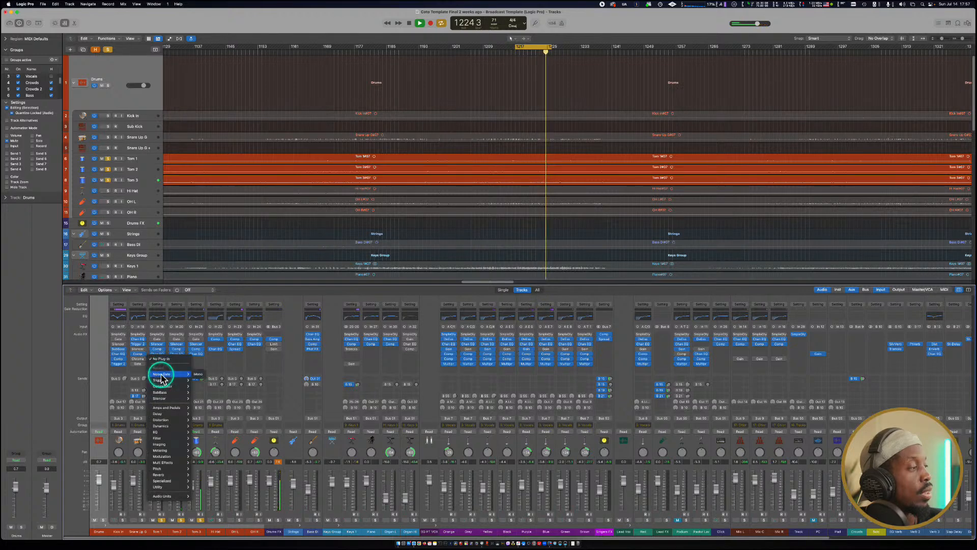
{"action": "left_click", "coordinate": [195, 373]}
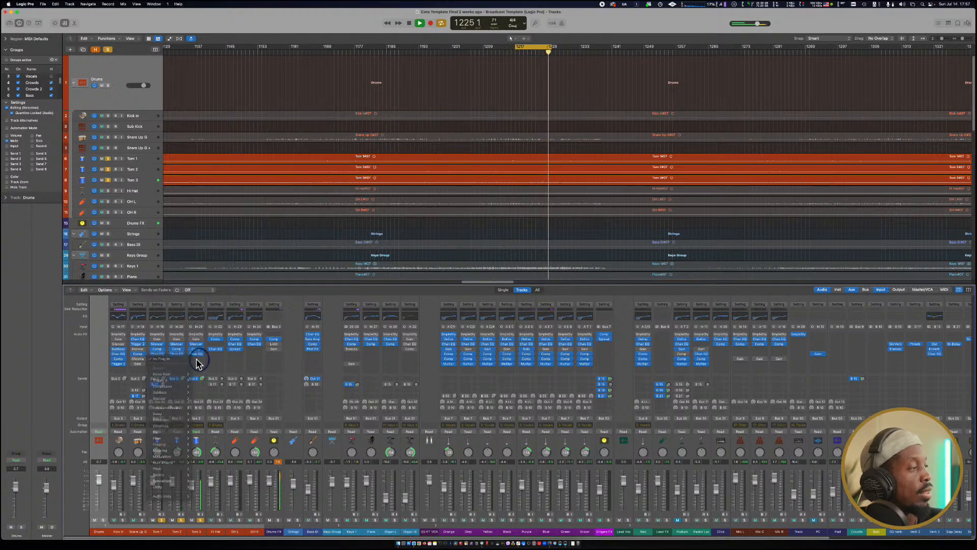
Insert Steven Slate's Trigger 2 in the empty insert slot of the Tom 3 channel.
{"action": "left_click", "coordinate": [197, 358]}
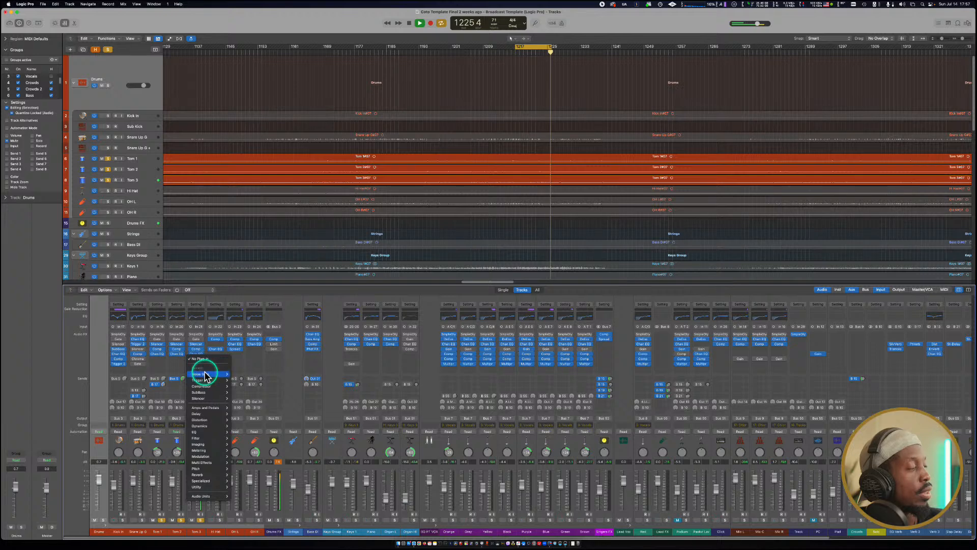
{"action": "mouse_move", "coordinate": [203, 488]}
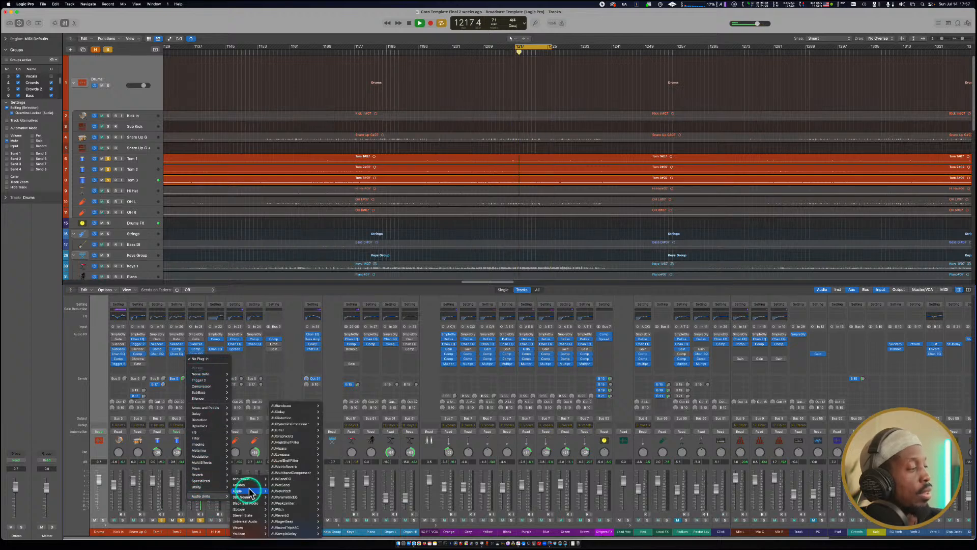
{"action": "mouse_move", "coordinate": [249, 515]}
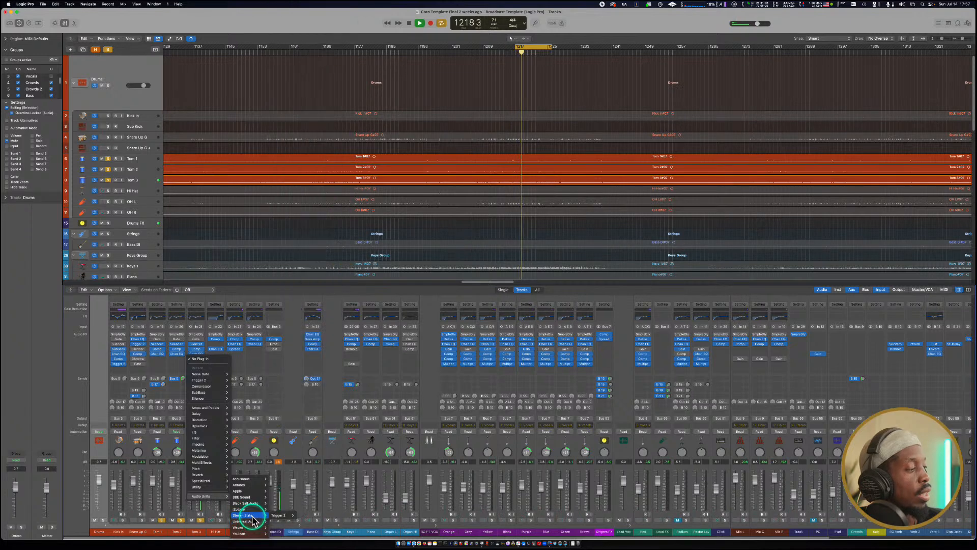
{"action": "left_click", "coordinate": [304, 517]}
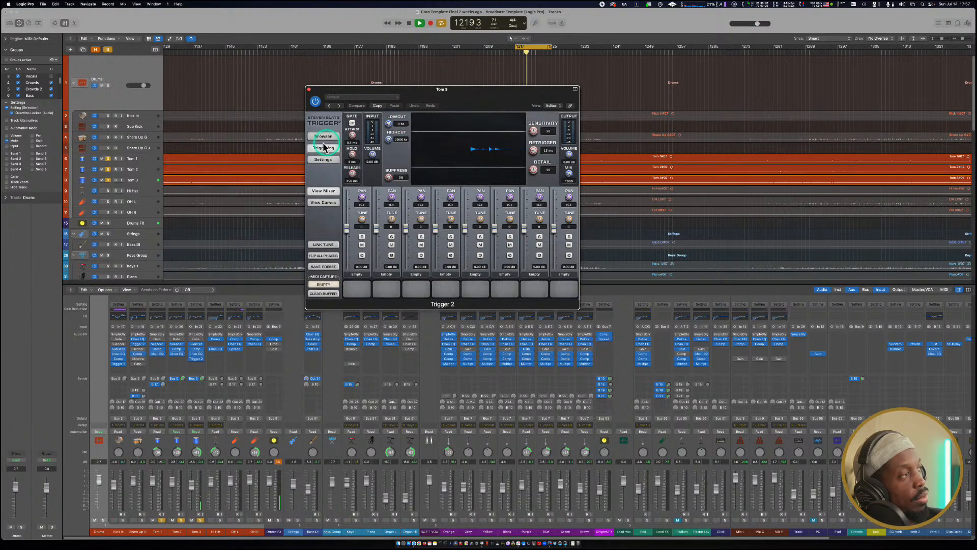
Browse the Trigger2 Toms library in Tom 3's Trigger 2 and load FatTom 3 NRG from the FatTom3 folder into the first slot.
{"action": "left_click", "coordinate": [323, 136]}
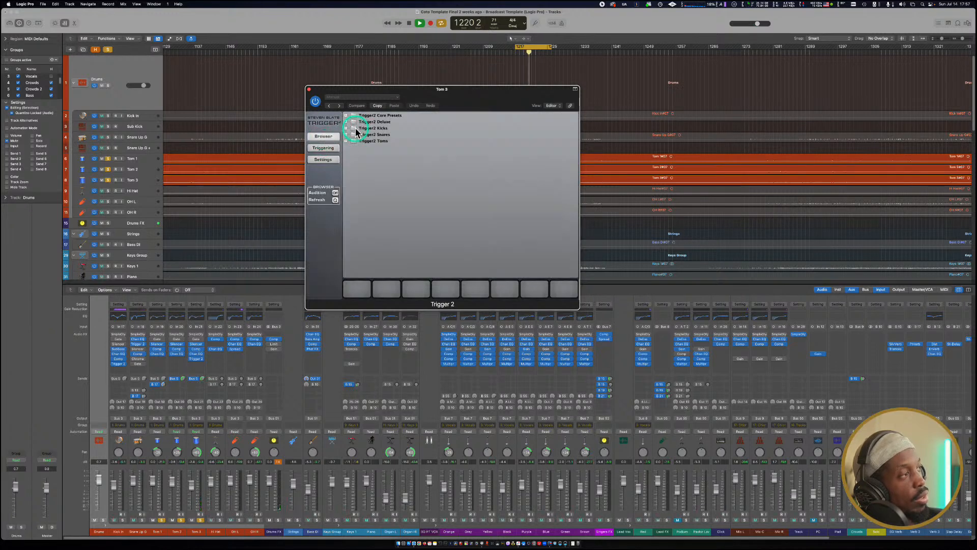
{"action": "left_click", "coordinate": [347, 141]}
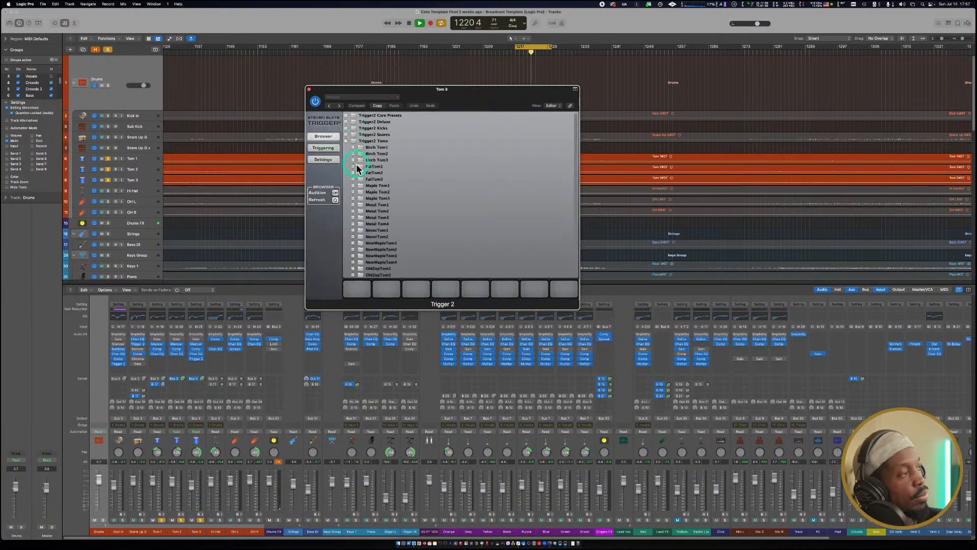
{"action": "scroll", "coordinate": [359, 171], "scroll_direction": "down", "scroll_amount": 2}
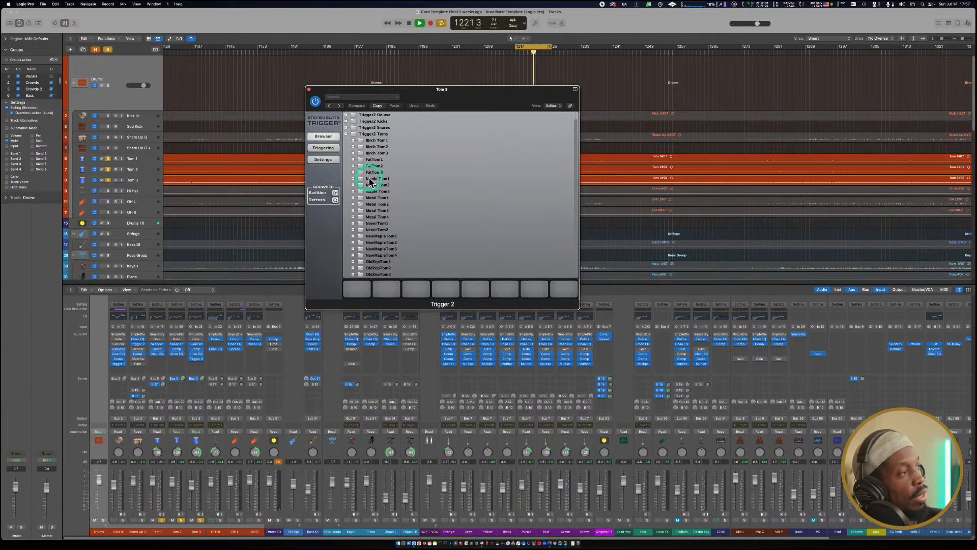
{"action": "scroll", "coordinate": [370, 182], "scroll_direction": "down", "scroll_amount": 1}
{"action": "scroll", "coordinate": [370, 182], "scroll_direction": "down", "scroll_amount": 6}
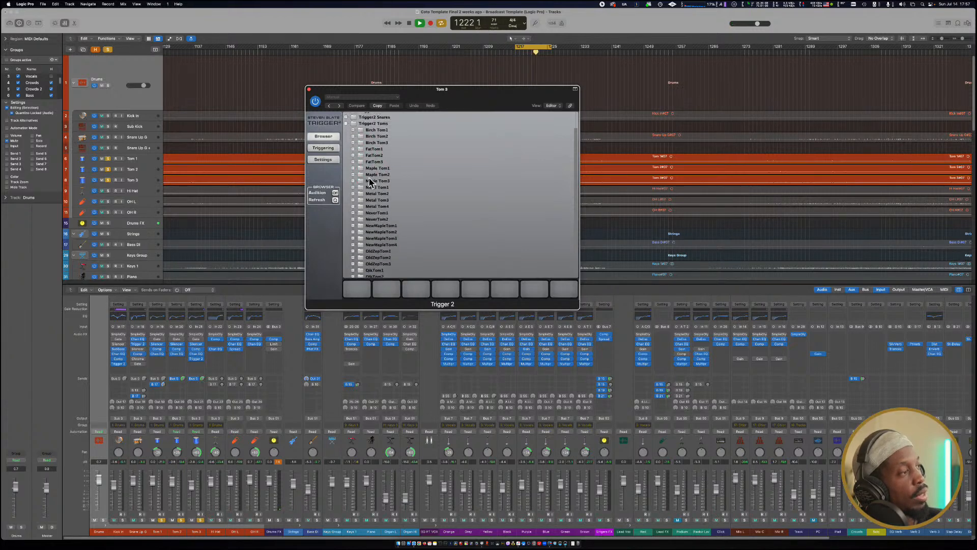
{"action": "scroll", "coordinate": [370, 182], "scroll_direction": "up", "scroll_amount": 5}
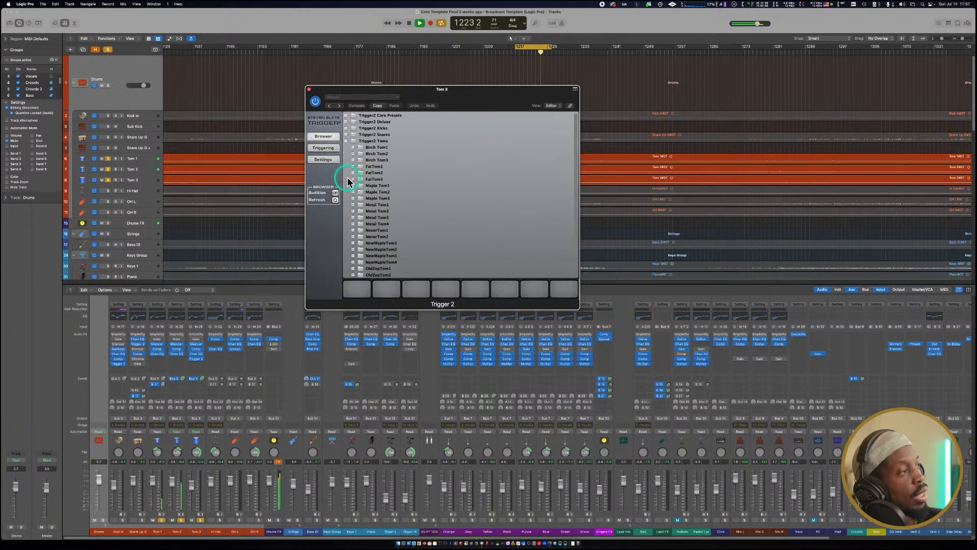
{"action": "left_click", "coordinate": [351, 181]}
{"action": "left_click", "coordinate": [376, 188]}
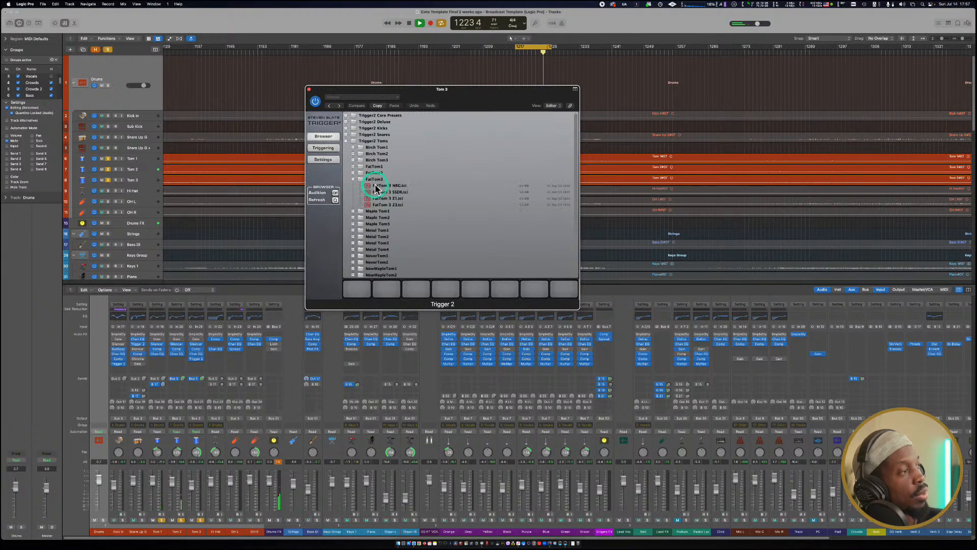
{"action": "left_click_drag", "start_coordinate": [376, 187], "coordinate": [360, 285]}
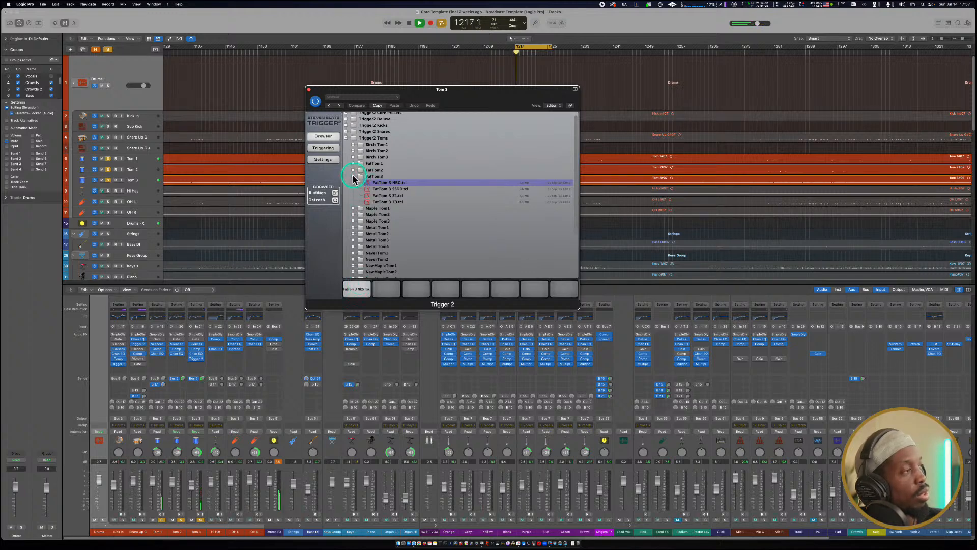
Take Tom 2 and Tom 1 out of solo, keeping only Tom 3 soloed.
{"action": "left_click", "coordinate": [181, 520]}
{"action": "left_click", "coordinate": [180, 520]}
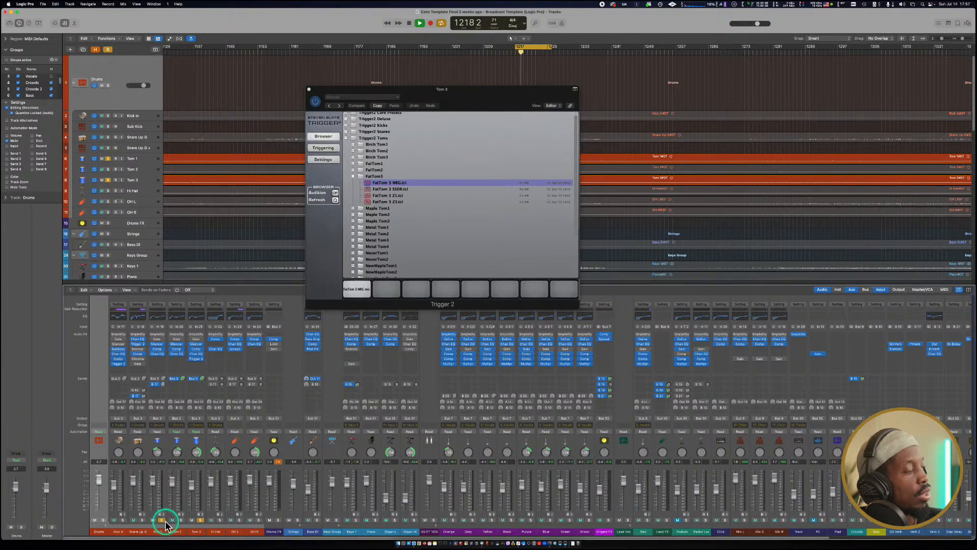
{"action": "left_click", "coordinate": [162, 519]}
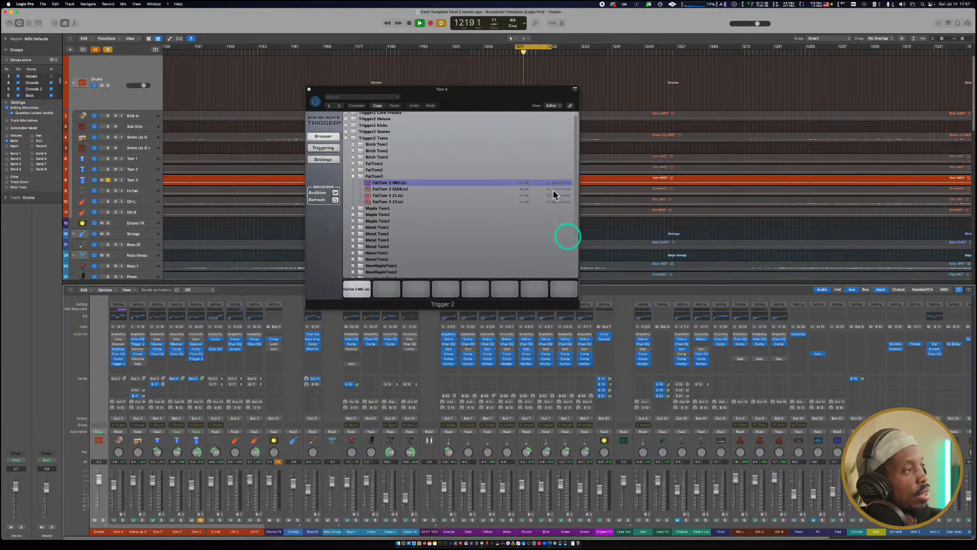
Try FatTom 3 Z1 in the first slot of Tom 3's Trigger 2 in place of the NRG sample.
{"action": "left_click", "coordinate": [376, 201]}
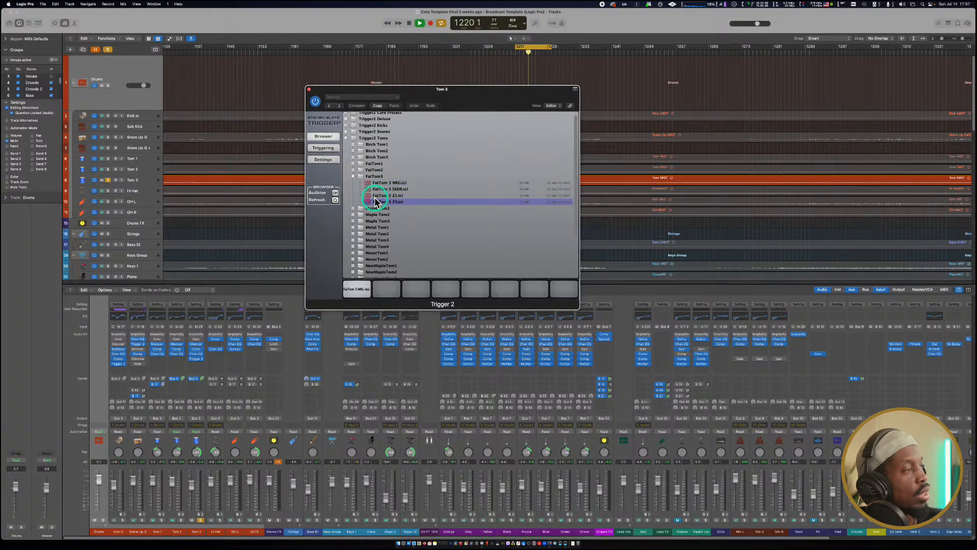
{"action": "left_click", "coordinate": [375, 197]}
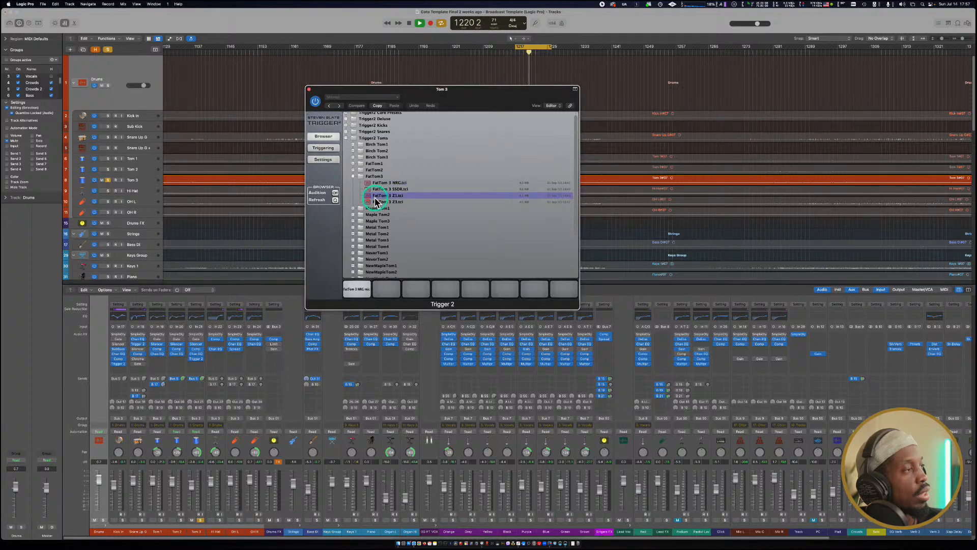
{"action": "left_click", "coordinate": [358, 290]}
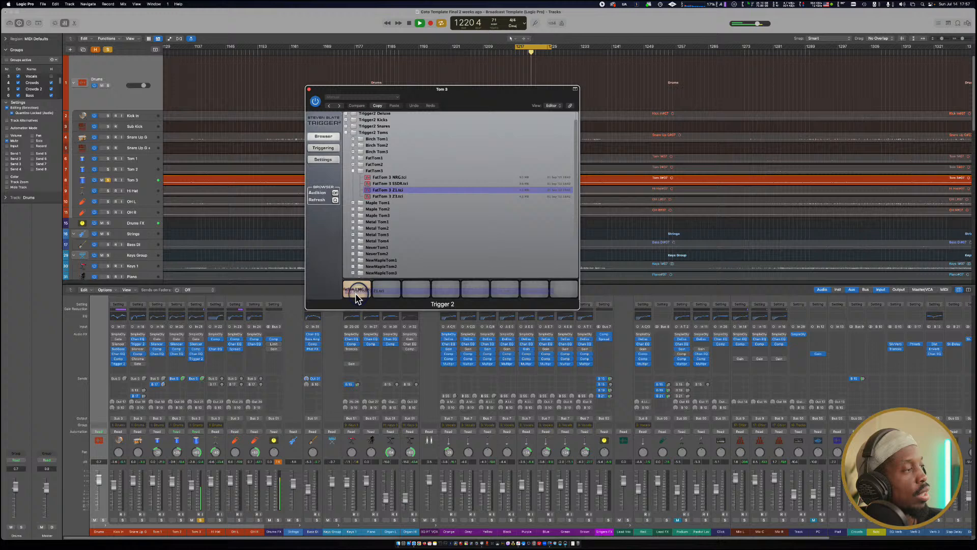
Try MapleTom 1 NRG from the Maple Tom1 folder in the first slot of Tom 3's Trigger 2.
{"action": "left_click", "coordinate": [352, 172]}
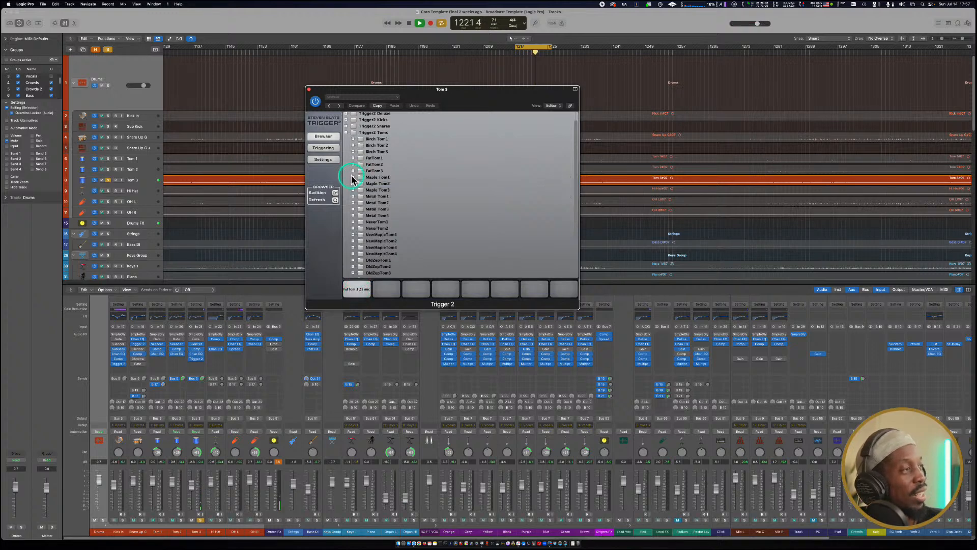
{"action": "left_click", "coordinate": [353, 177]}
{"action": "left_click", "coordinate": [379, 184]}
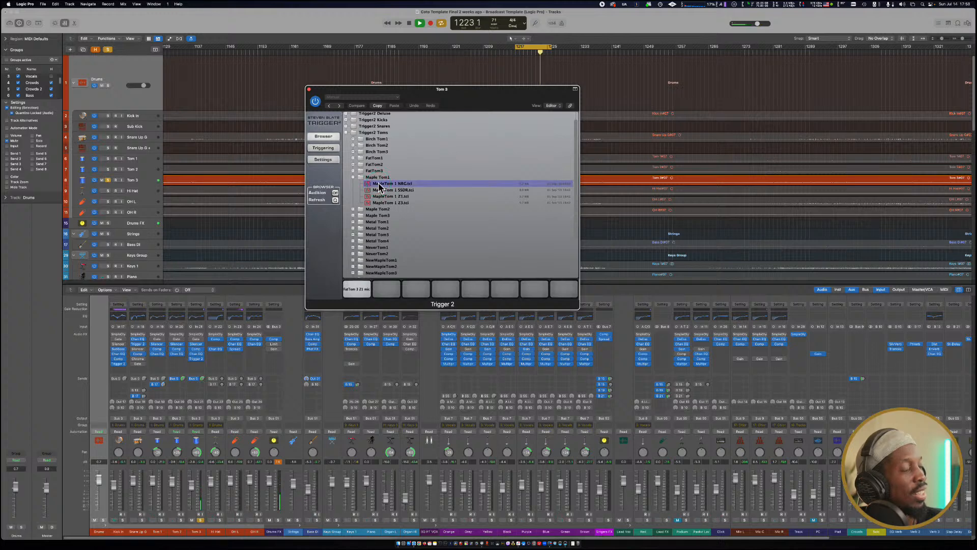
{"action": "left_click", "coordinate": [353, 177]}
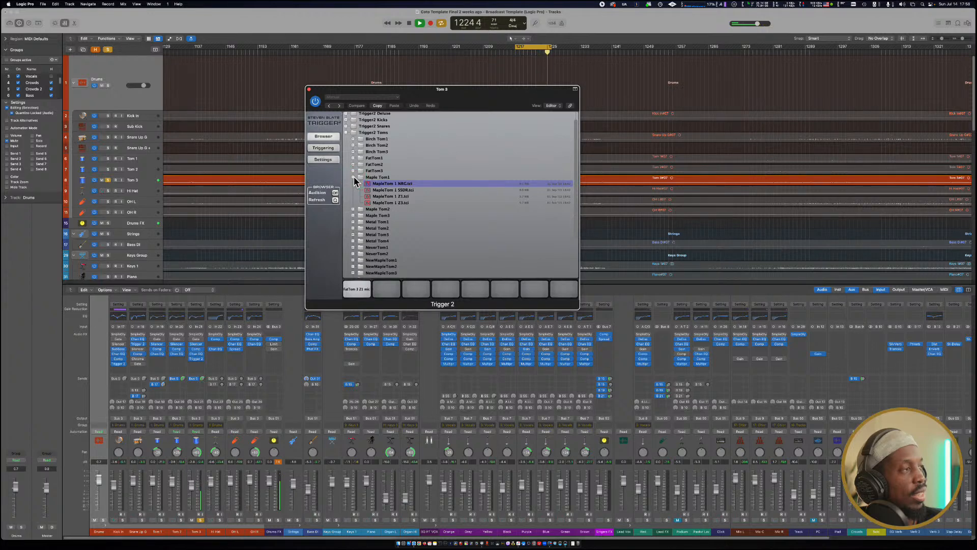
{"action": "left_click", "coordinate": [353, 171]}
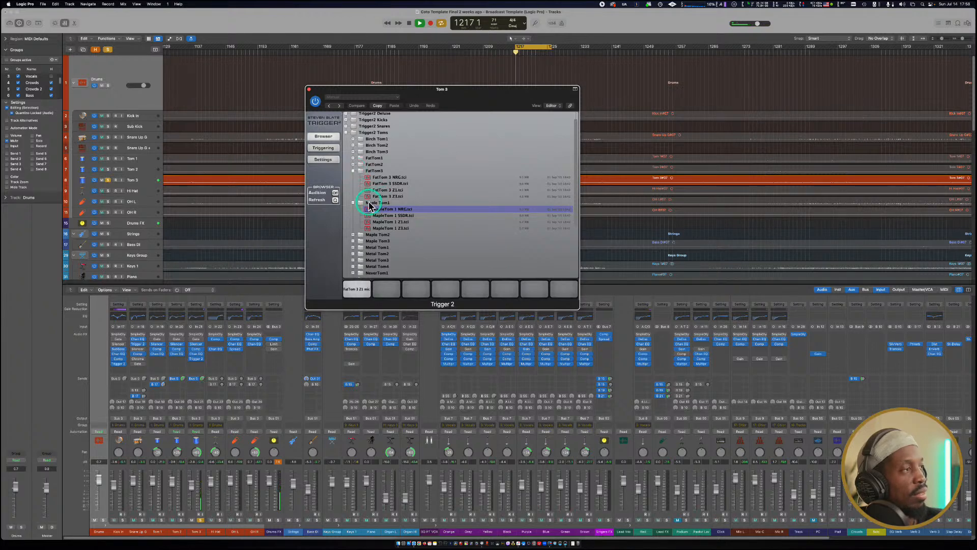
{"action": "left_click_drag", "start_coordinate": [378, 214], "coordinate": [358, 290]}
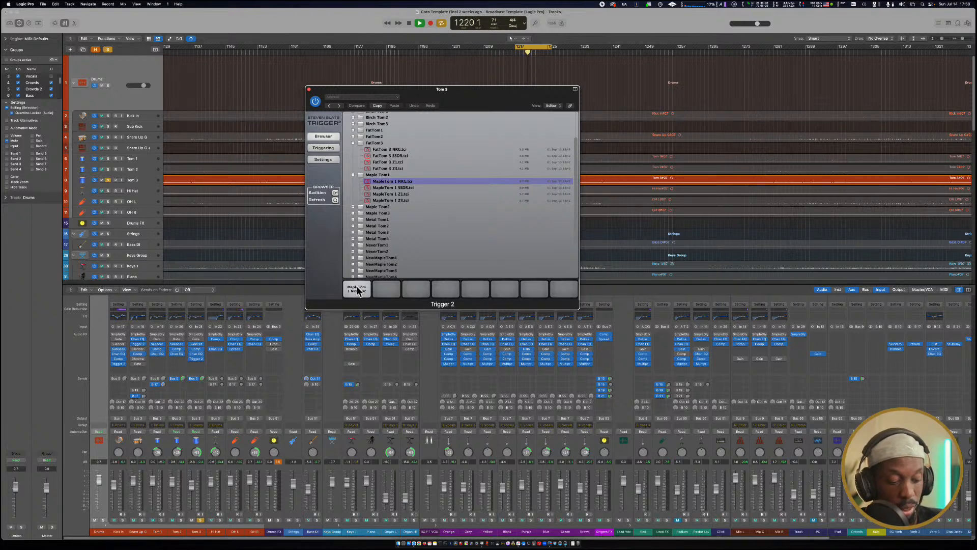
Try MapleTom 1 Z1 in the first slot in place of the MapleTom 1 NRG sample.
{"action": "left_click", "coordinate": [357, 291]}
{"action": "left_click", "coordinate": [375, 246]}
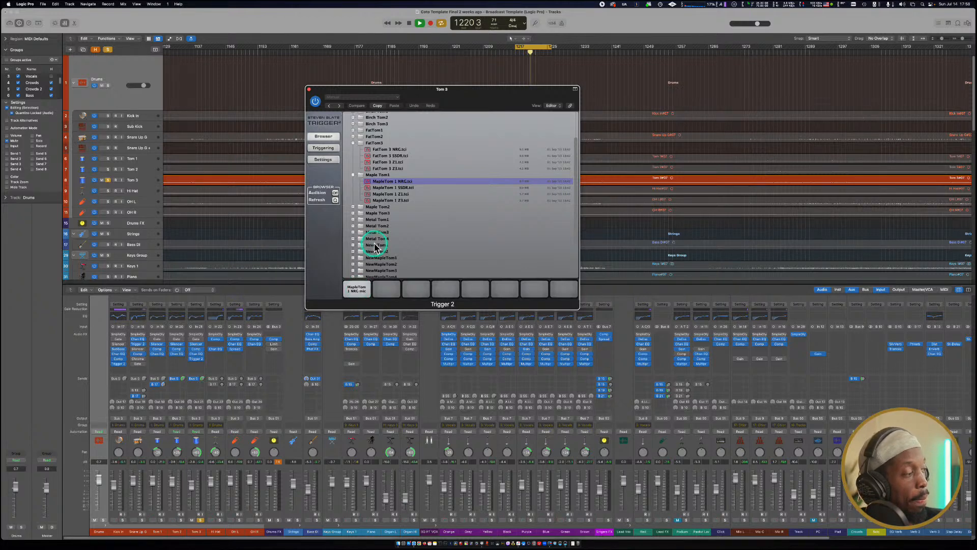
{"action": "left_click", "coordinate": [377, 188]}
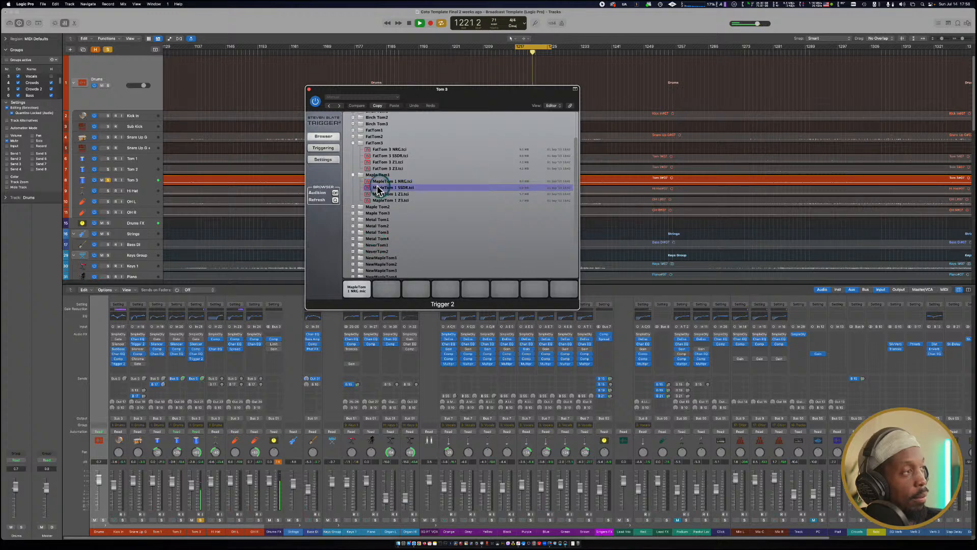
{"action": "left_click", "coordinate": [376, 194]}
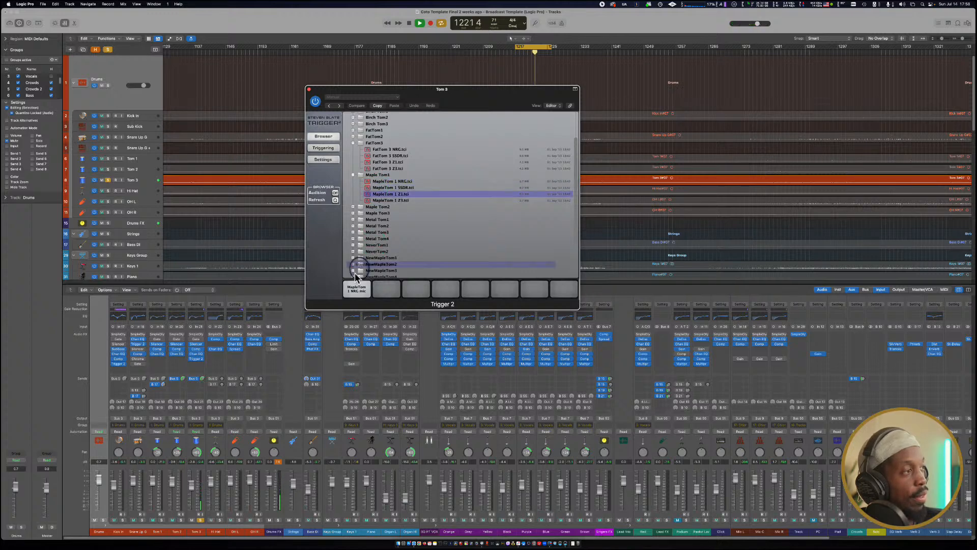
{"action": "scroll", "coordinate": [356, 267], "scroll_direction": "down", "scroll_amount": 1}
{"action": "left_click", "coordinate": [357, 289]}
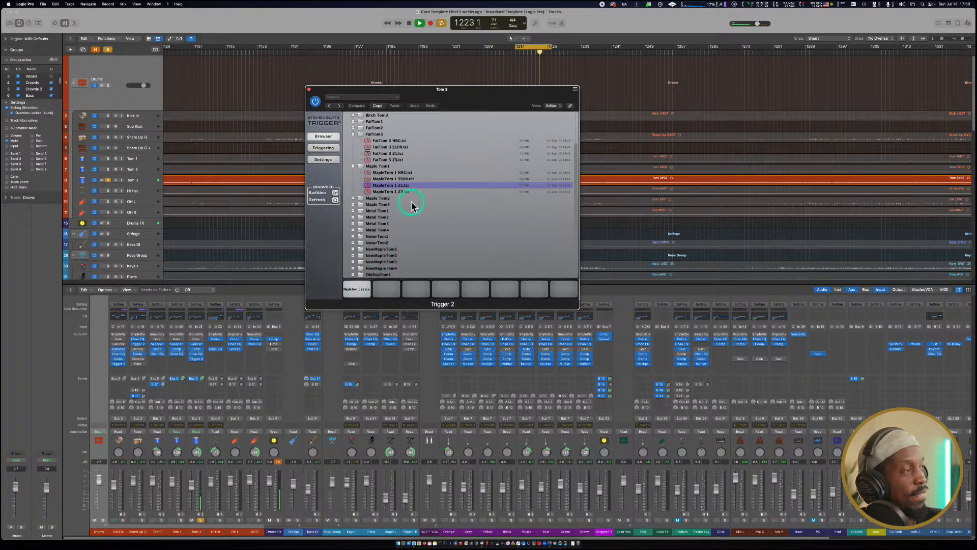
Put FatTom 3 NRG back in the first slot for comparison, and load FatTom 3 Z1 over it.
{"action": "scroll", "coordinate": [392, 178], "scroll_direction": "up", "scroll_amount": 2}
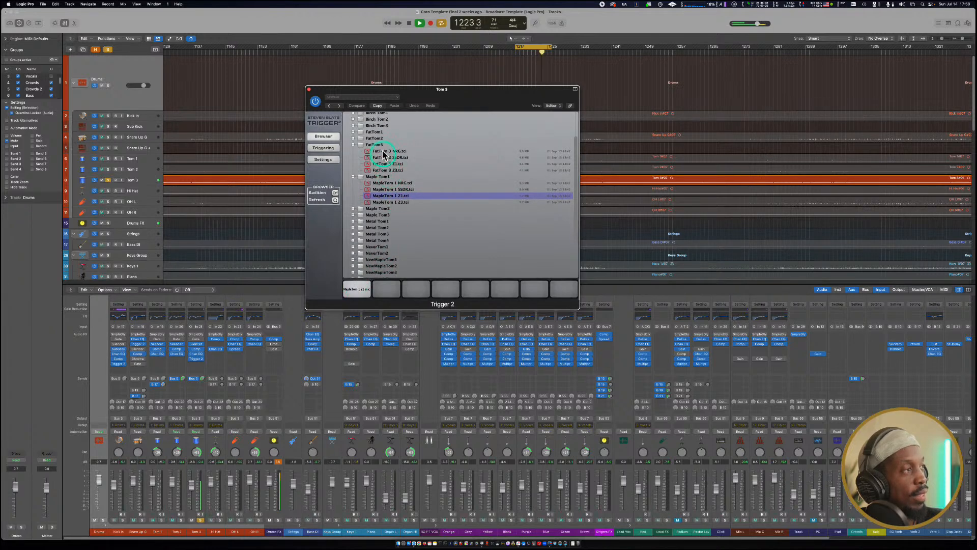
{"action": "left_click", "coordinate": [384, 151]}
{"action": "left_click_drag", "start_coordinate": [382, 155], "coordinate": [356, 291]}
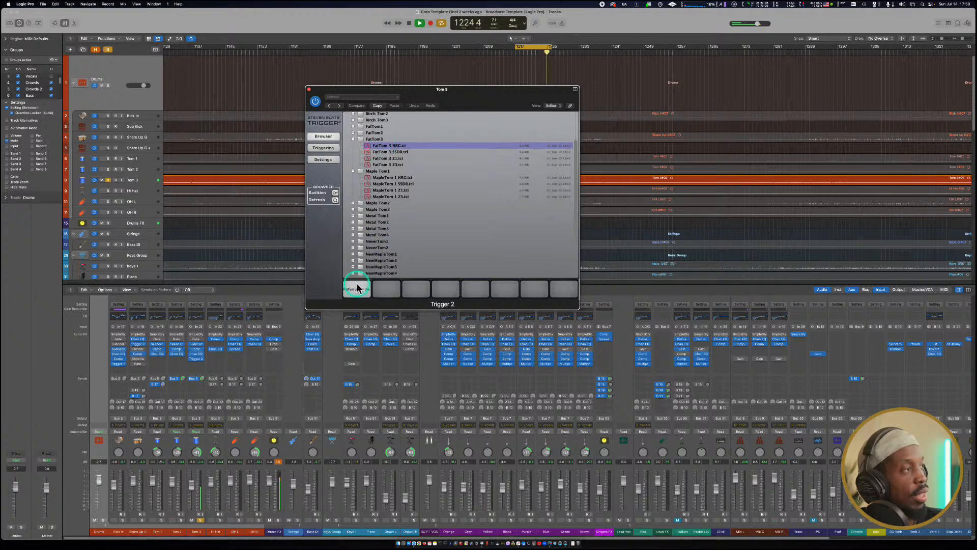
{"action": "scroll", "coordinate": [376, 192], "scroll_direction": "up", "scroll_amount": 2}
{"action": "left_click", "coordinate": [377, 168]}
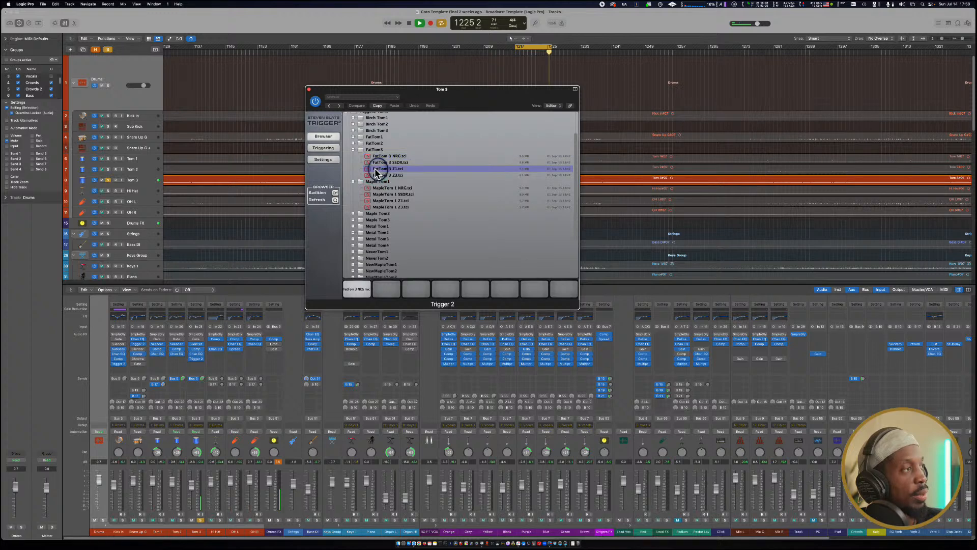
{"action": "left_click_drag", "start_coordinate": [377, 169], "coordinate": [357, 293]}
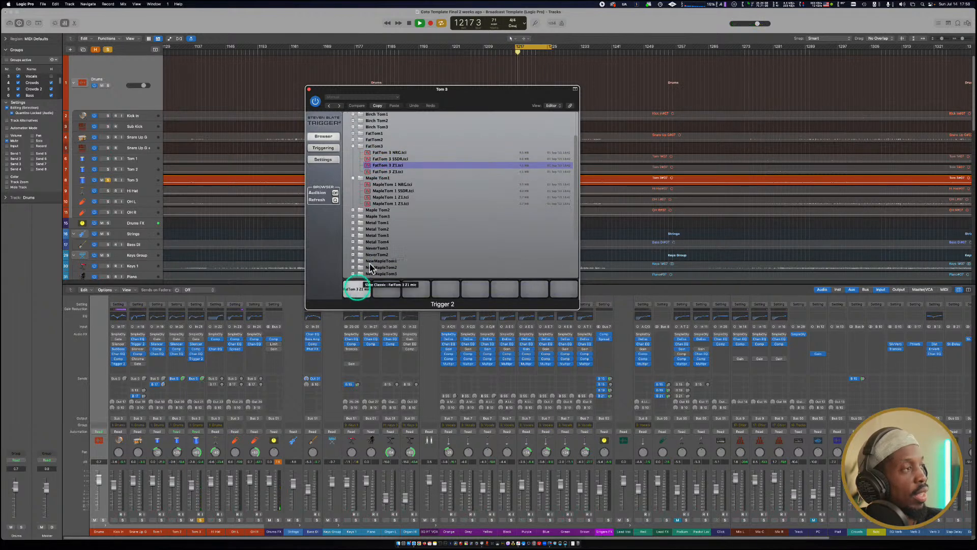
Try FatTom 3 Z3 in the first slot of Tom 3's Trigger 2 in place of the Z1 sample.
{"action": "scroll", "coordinate": [389, 216], "scroll_direction": "up", "scroll_amount": 2}
{"action": "scroll", "coordinate": [389, 216], "scroll_direction": "up", "scroll_amount": 1}
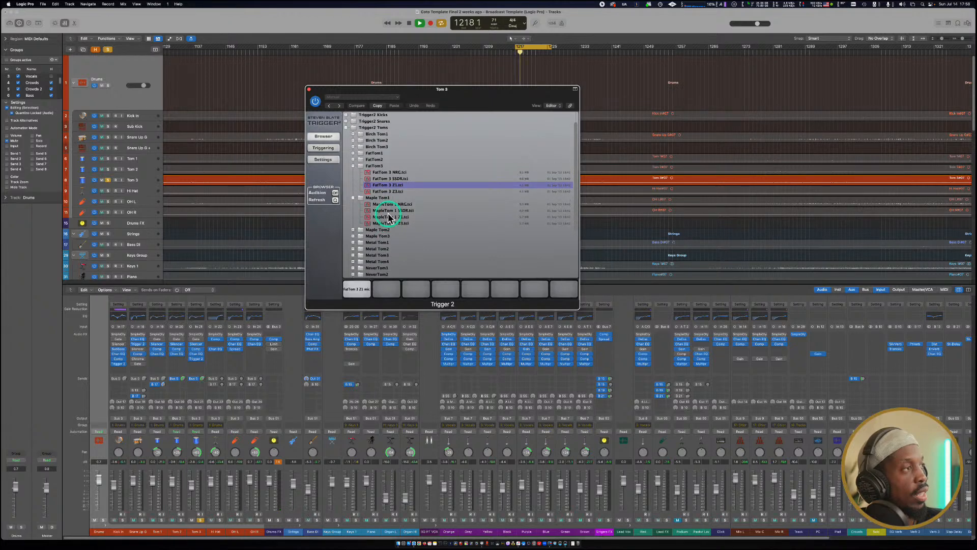
{"action": "scroll", "coordinate": [389, 217], "scroll_direction": "up", "scroll_amount": 2}
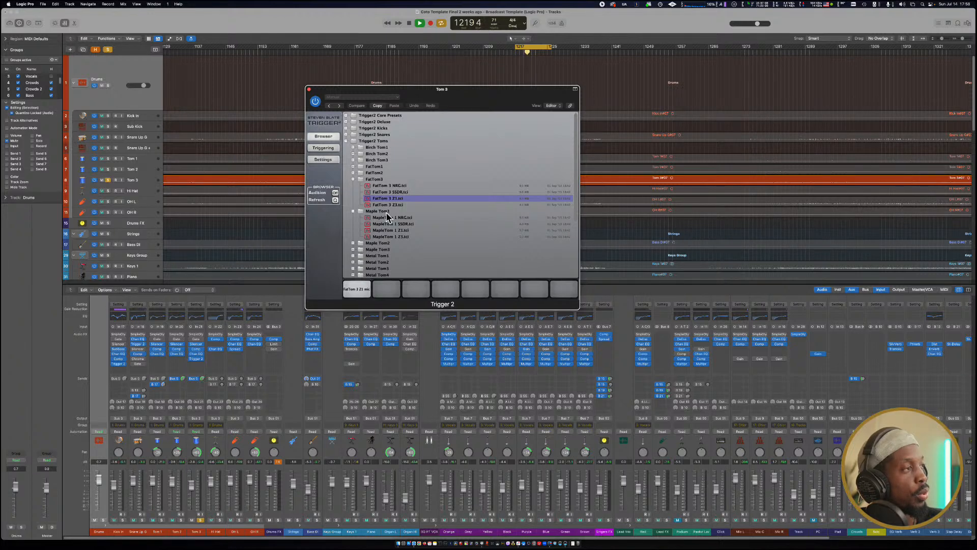
{"action": "left_click", "coordinate": [353, 179]}
{"action": "left_click", "coordinate": [381, 205]}
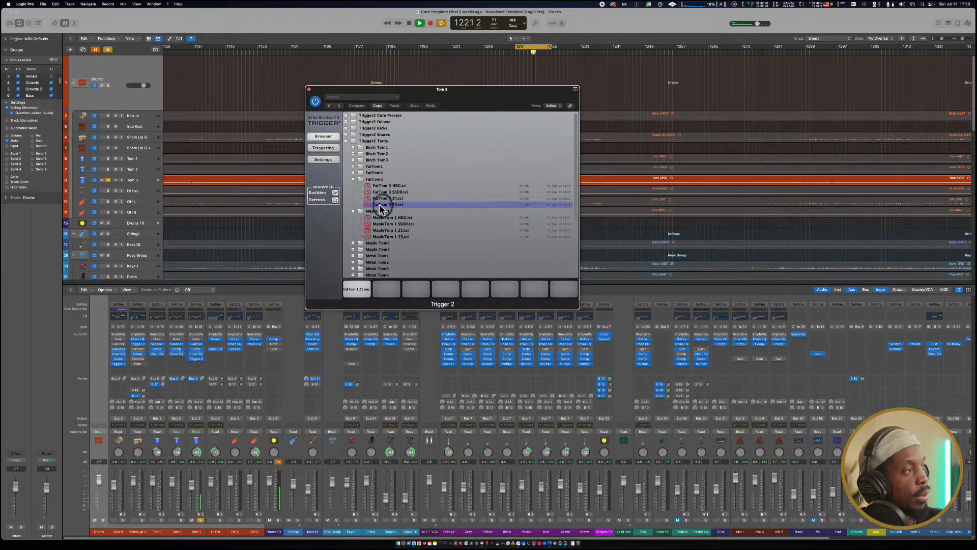
{"action": "left_click", "coordinate": [358, 290]}
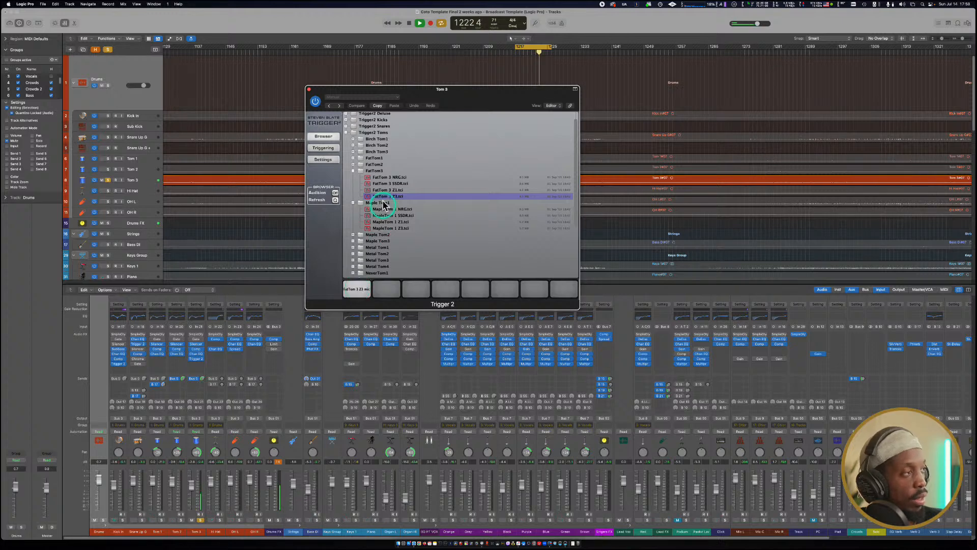
Load FatTom 3 Z1 back into the first slot, collapse the FatTom3 folder and close Tom 3's Trigger 2.
{"action": "left_click_drag", "start_coordinate": [383, 192], "coordinate": [357, 293]}
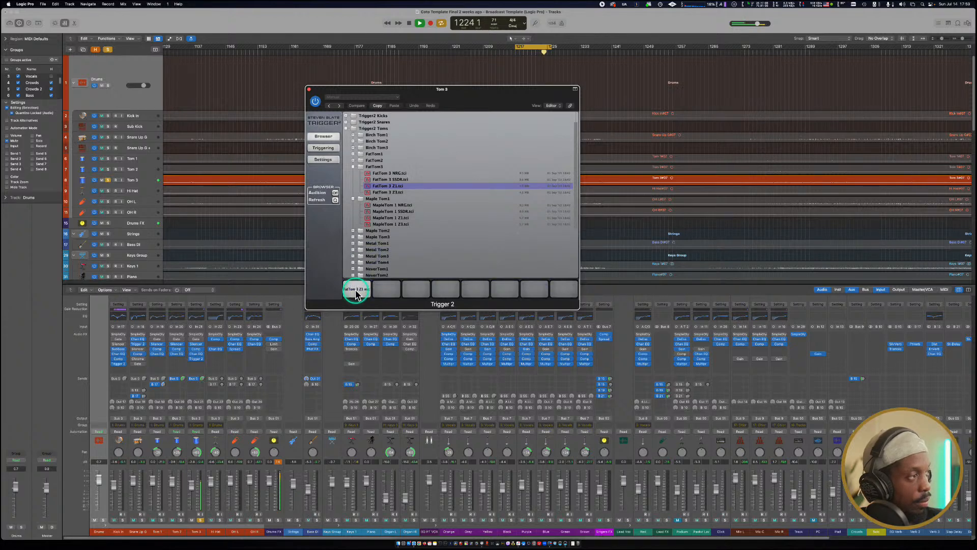
{"action": "left_click", "coordinate": [353, 167]}
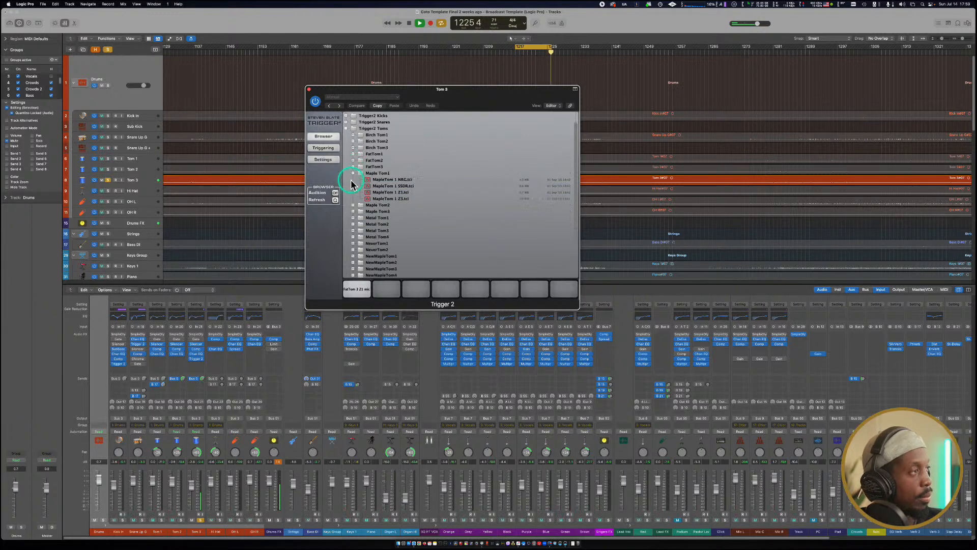
{"action": "left_click", "coordinate": [309, 90]}
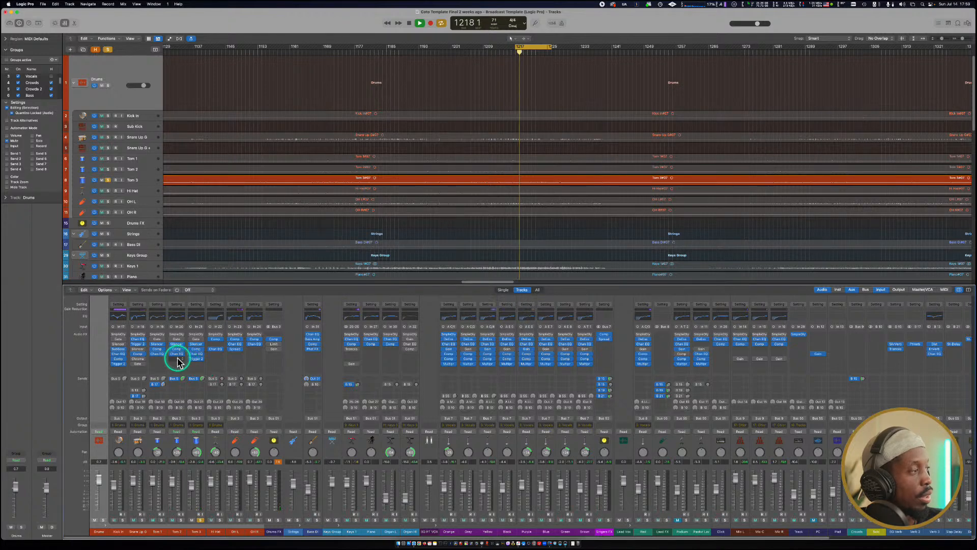
Bypass the Silencer insert on the Tom 3, Tom 2 and Tom 1 channels.
{"action": "left_click", "coordinate": [176, 359]}
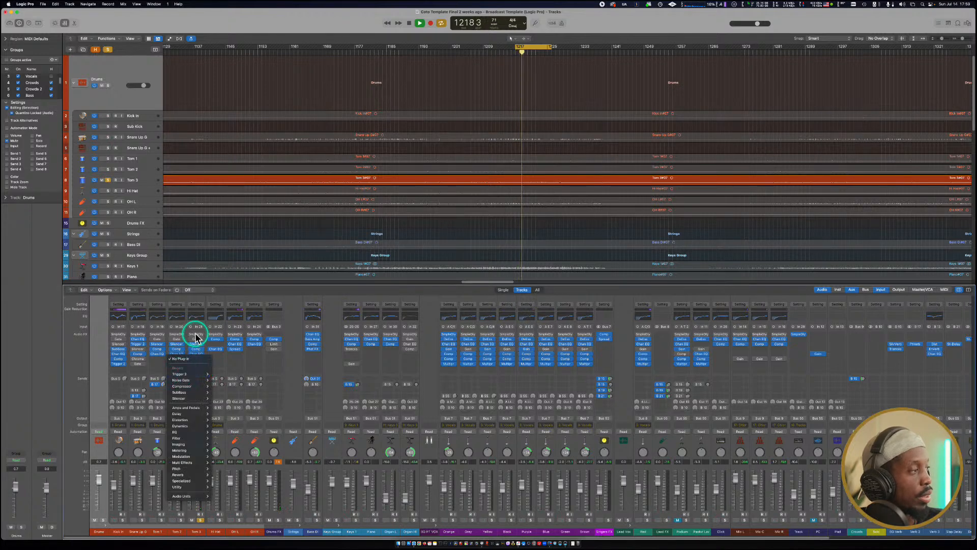
{"action": "left_click", "coordinate": [192, 344]}
{"action": "left_click", "coordinate": [191, 344]}
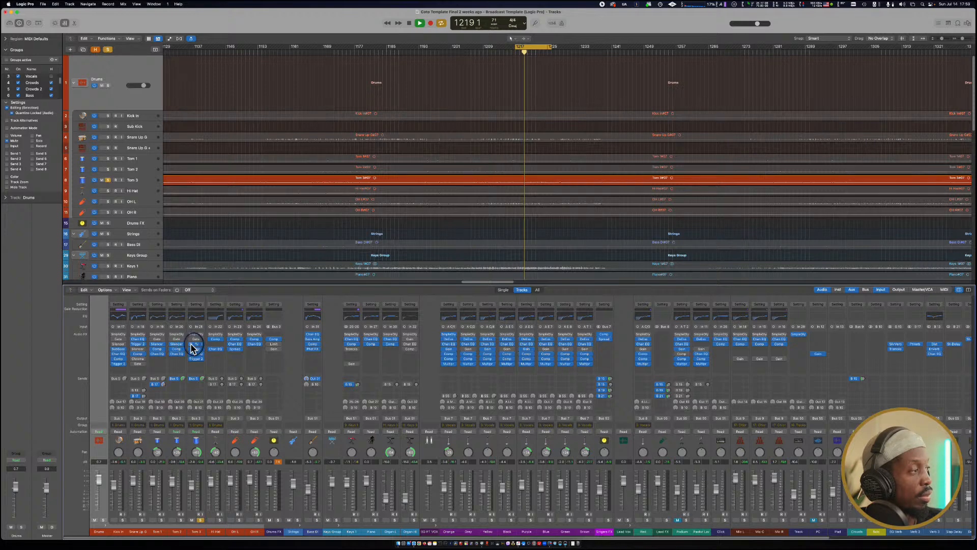
{"action": "left_click", "coordinate": [172, 344]}
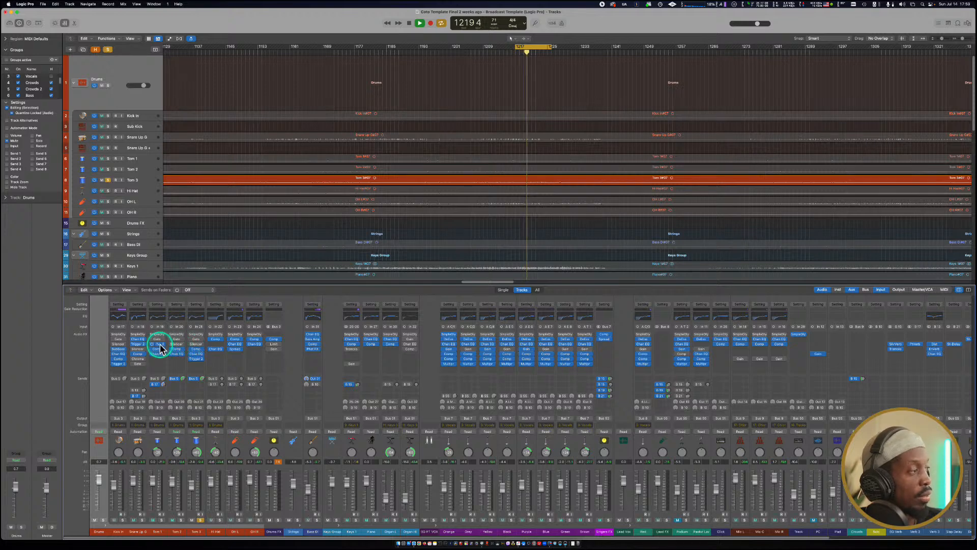
{"action": "left_click", "coordinate": [152, 345]}
Insert Steven Slate's Trigger 2 in the empty slot below the Channel EQ on Tom 2.
{"action": "left_click", "coordinate": [178, 358]}
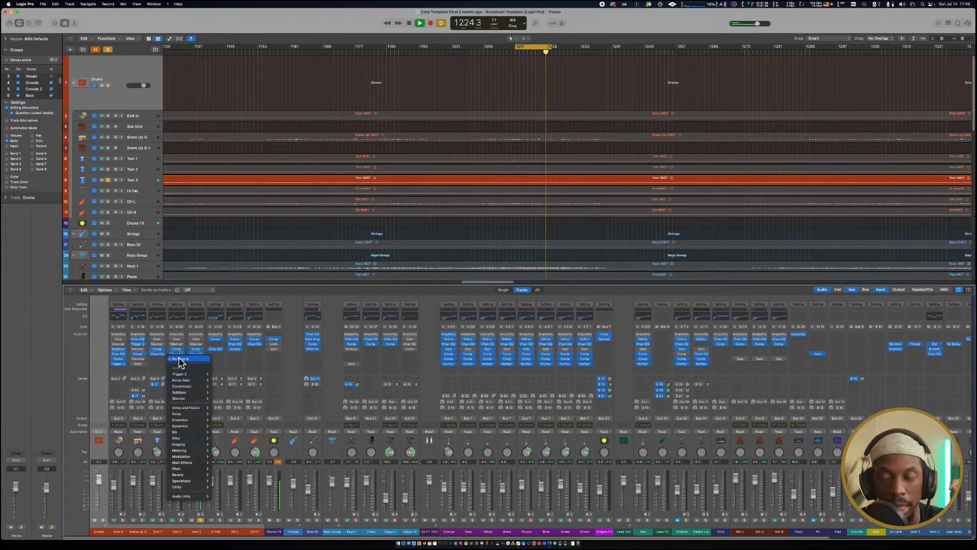
{"action": "left_click", "coordinate": [182, 360]}
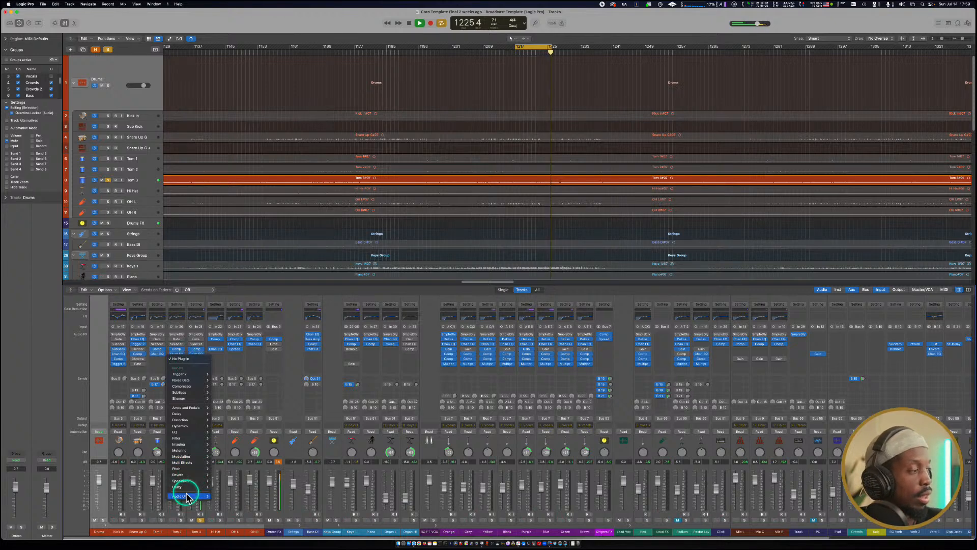
{"action": "mouse_move", "coordinate": [206, 496]}
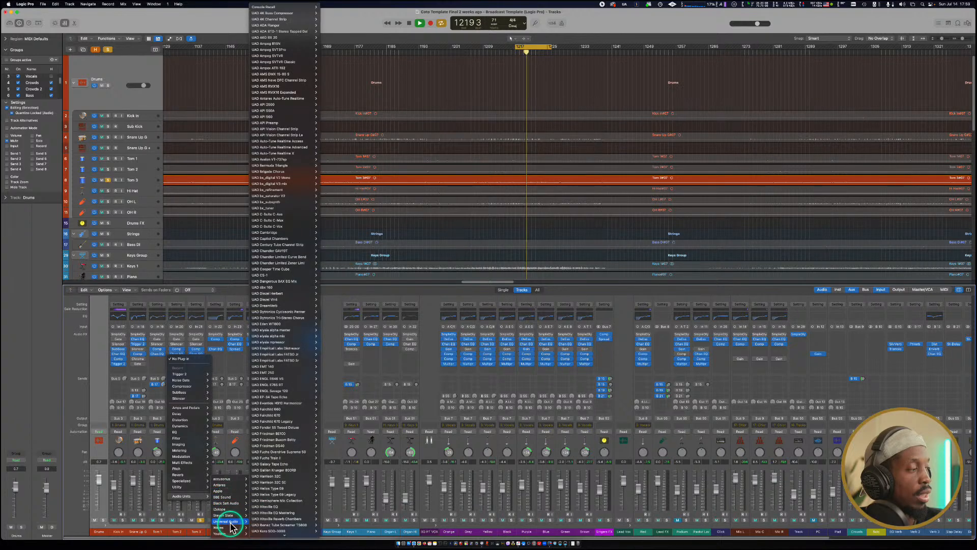
{"action": "mouse_move", "coordinate": [259, 515]}
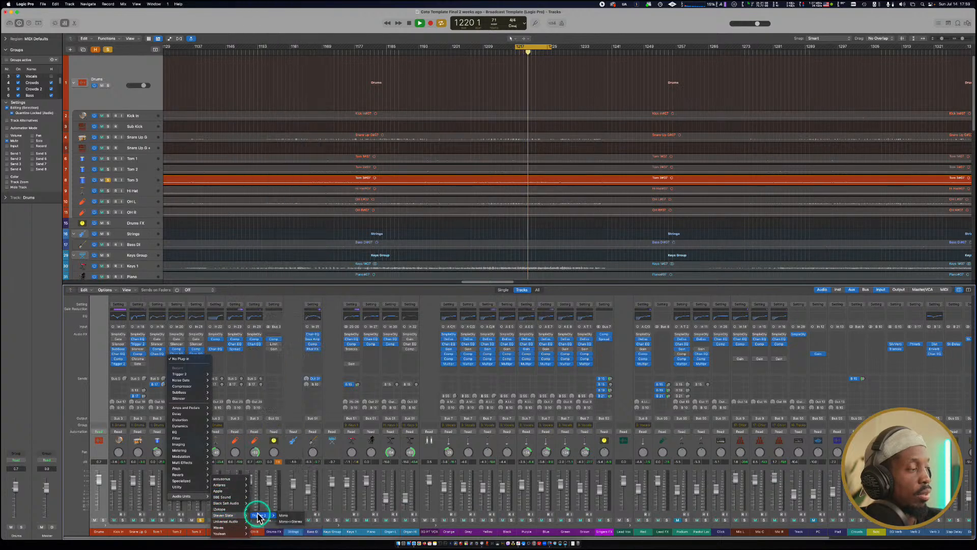
{"action": "left_click", "coordinate": [294, 519]}
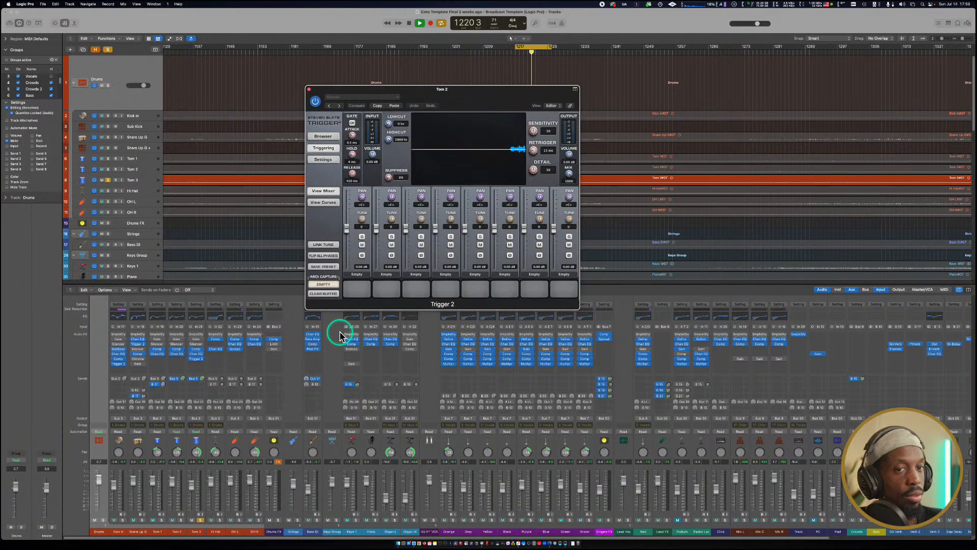
Load FatTom 2 Z1 from the FatTom2 folder of Trigger2 Toms into the first slot of Tom 2's Trigger 2.
{"action": "left_click", "coordinate": [330, 138]}
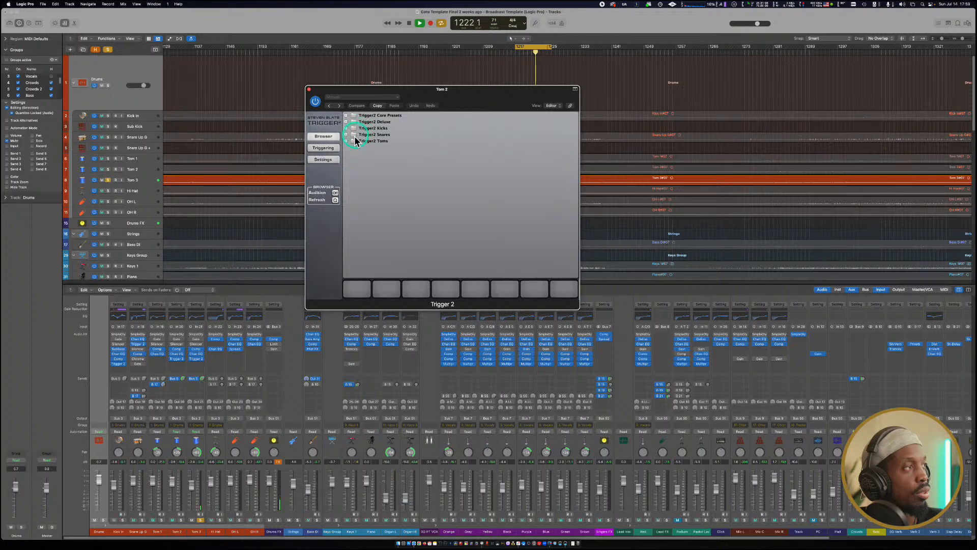
{"action": "left_click", "coordinate": [346, 141]}
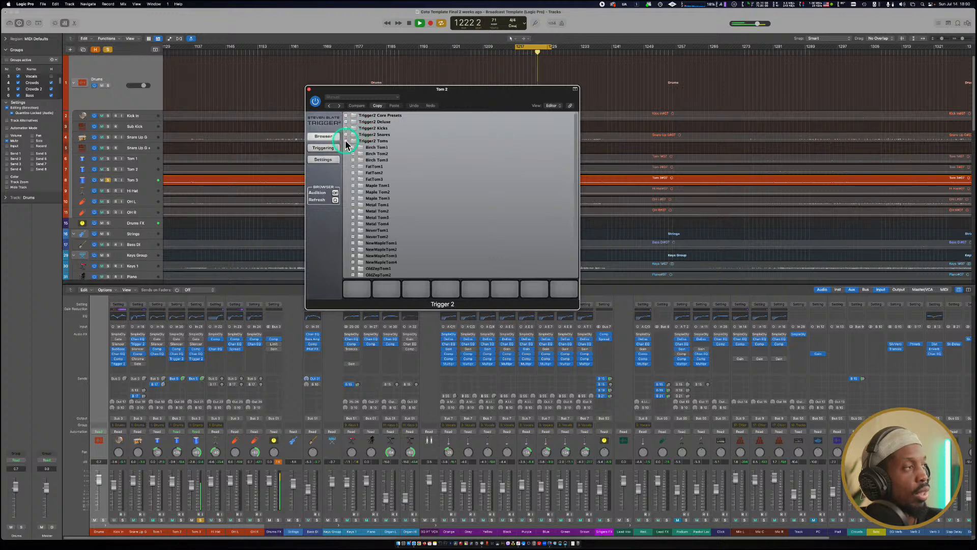
{"action": "left_click", "coordinate": [353, 173]}
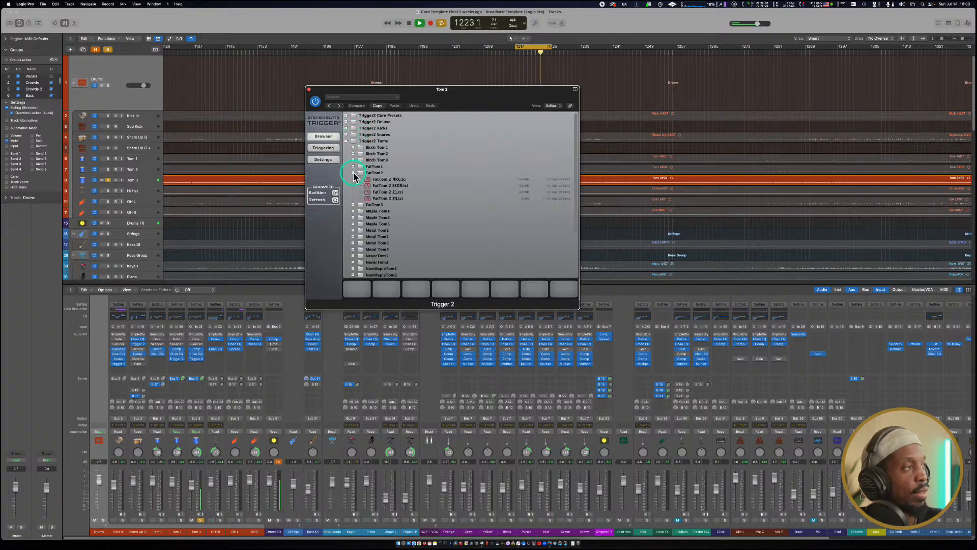
{"action": "left_click_drag", "start_coordinate": [370, 194], "coordinate": [355, 299]}
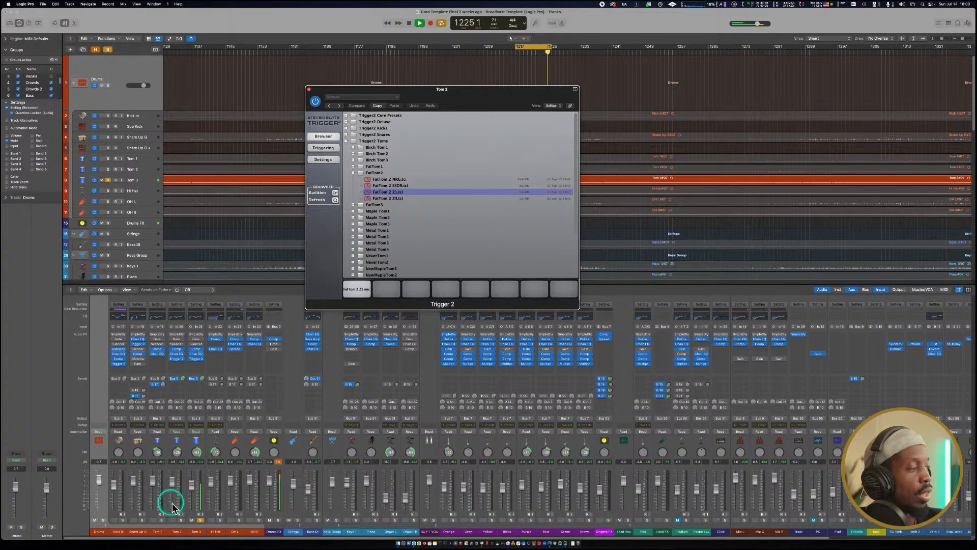
Solo Tom 2 and Tom 1 alongside Tom 3, and close Tom 2's Trigger 2 window.
{"action": "left_click", "coordinate": [180, 519]}
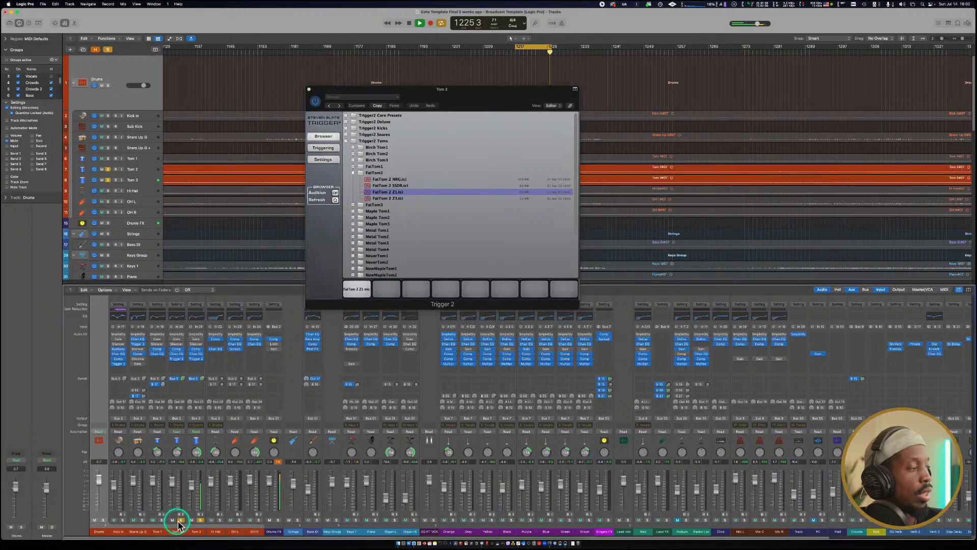
{"action": "left_click", "coordinate": [162, 520]}
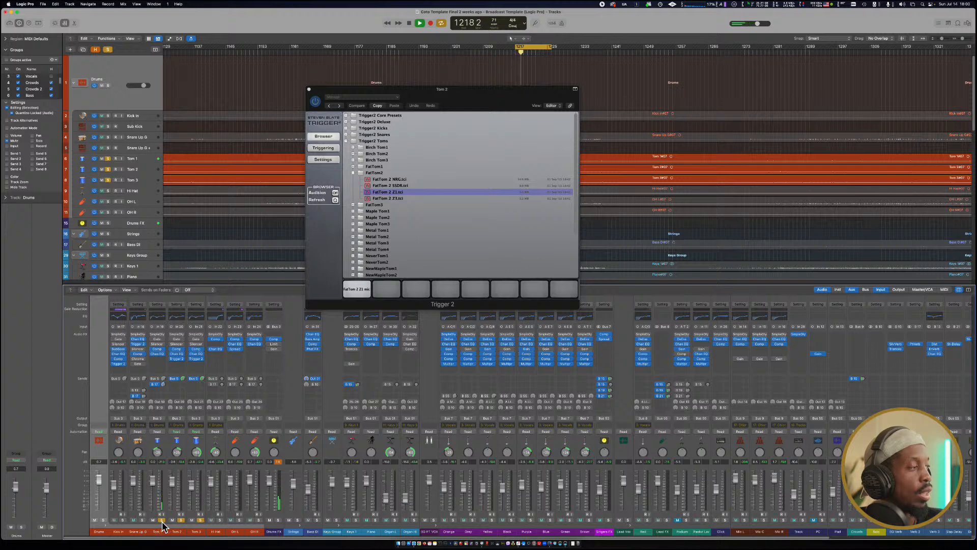
{"action": "left_click", "coordinate": [162, 520]}
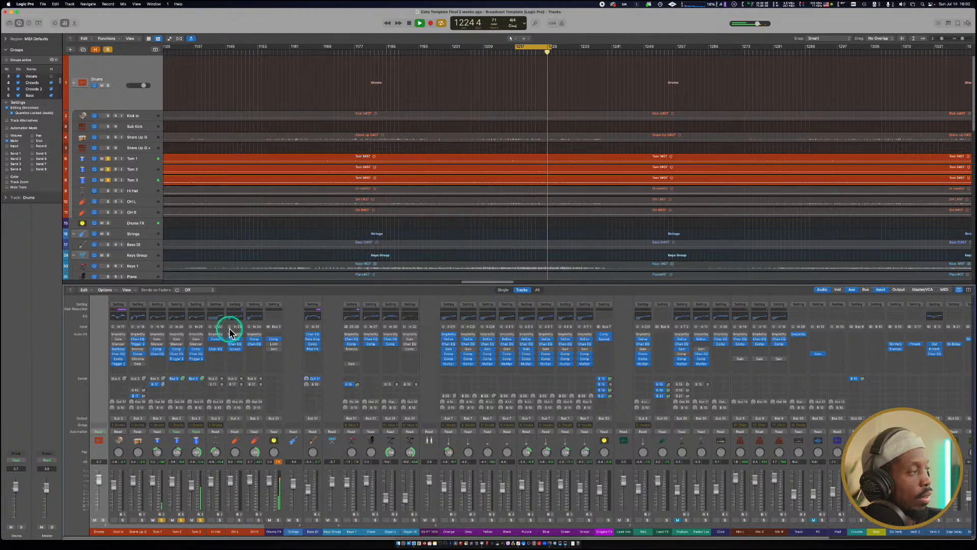
Insert the recently used Trigger 2 in the empty slot below the Channel EQ on Tom 1.
{"action": "left_click", "coordinate": [159, 358]}
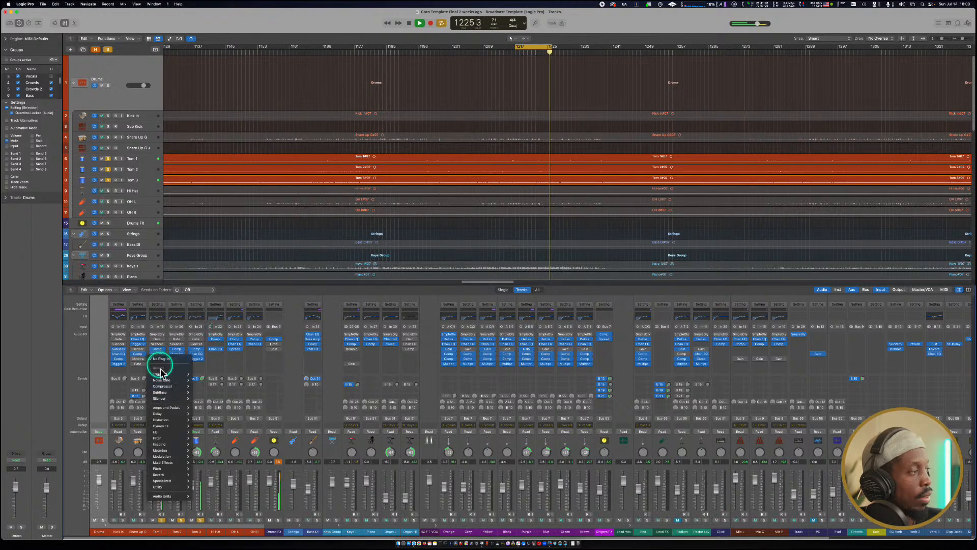
{"action": "mouse_move", "coordinate": [162, 373]}
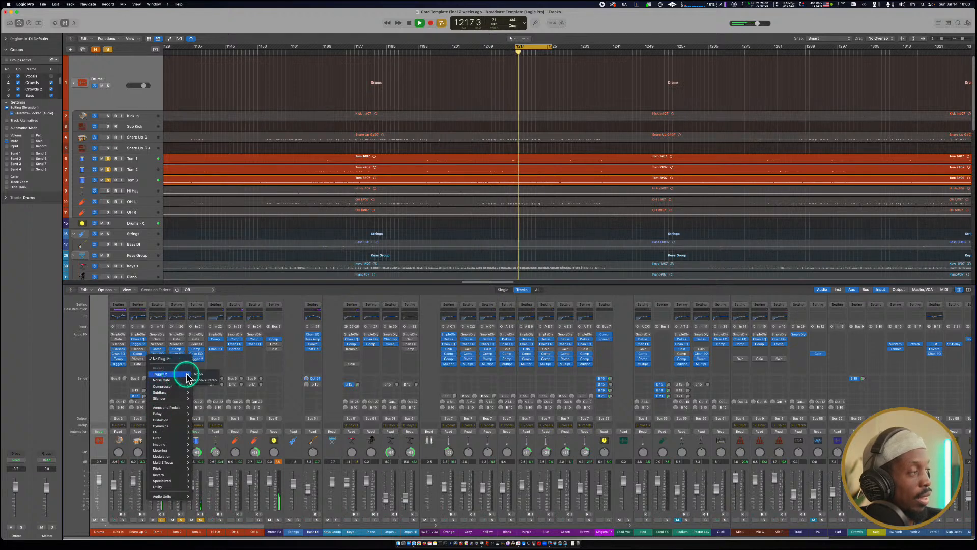
{"action": "left_click", "coordinate": [196, 377]}
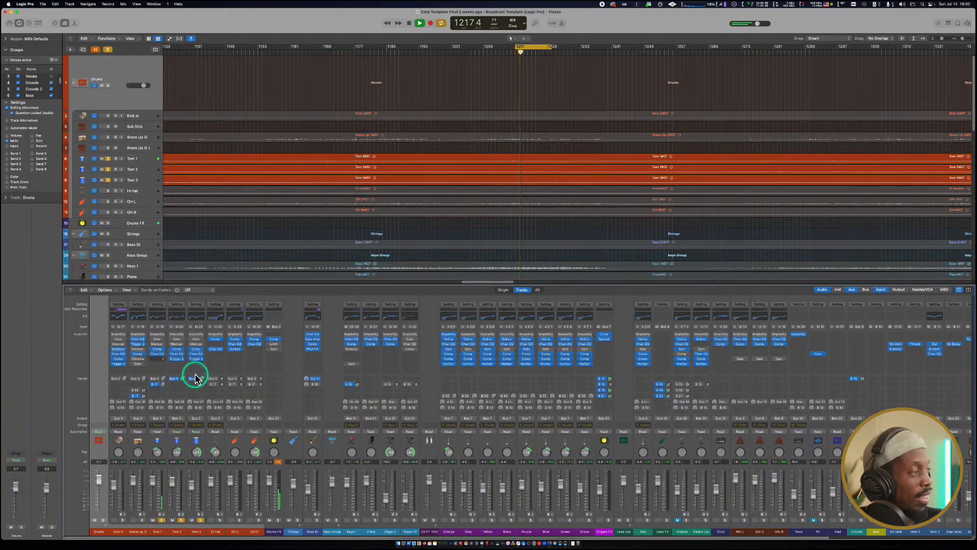
{"action": "left_click", "coordinate": [375, 175]}
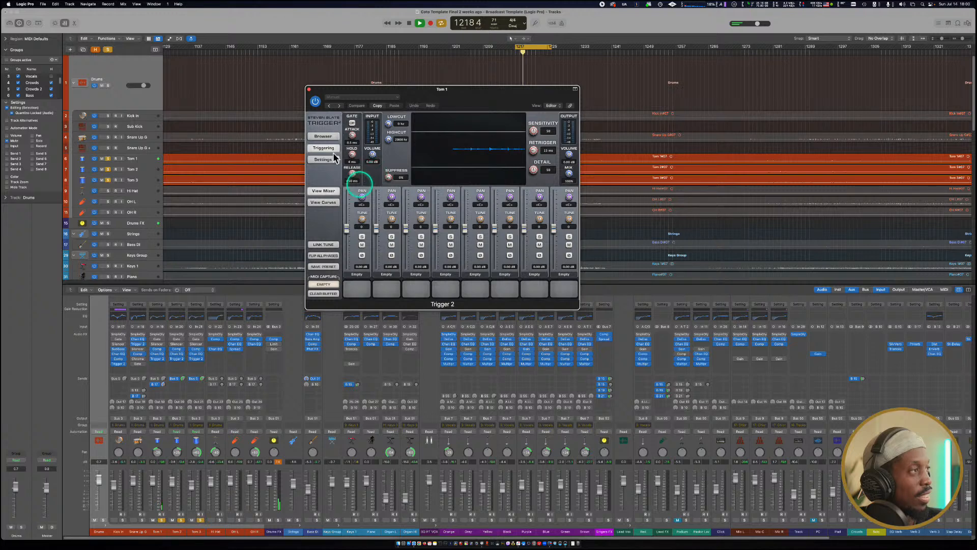
Load FatTom 1 Z1 from the FatTom1 folder of Trigger2 Toms into the first slot of Tom 1's Trigger 2.
{"action": "left_click", "coordinate": [323, 136]}
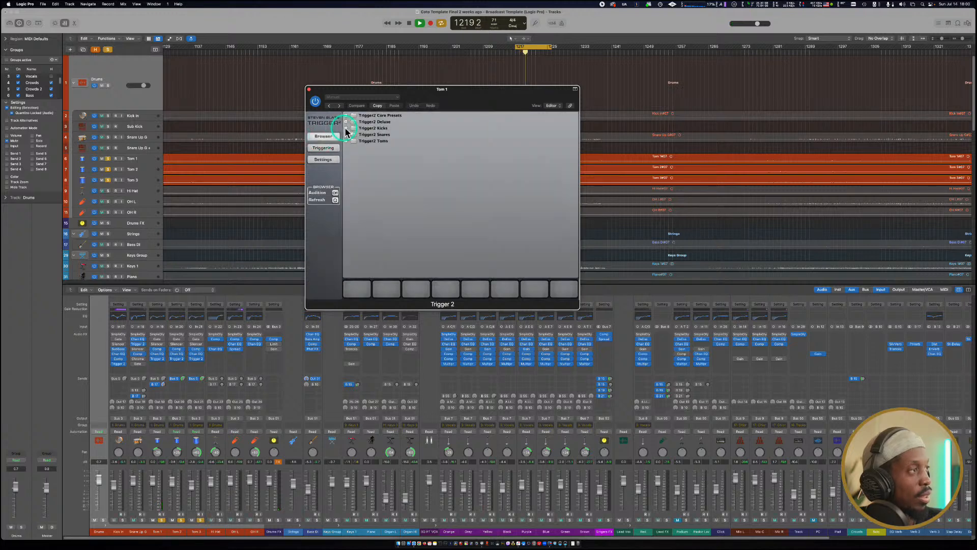
{"action": "left_click", "coordinate": [346, 145]}
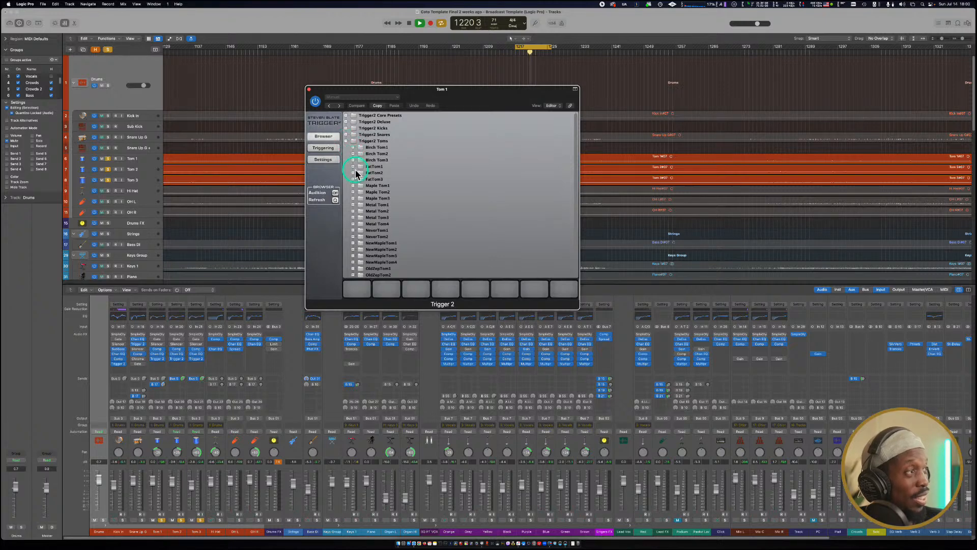
{"action": "left_click", "coordinate": [353, 166]}
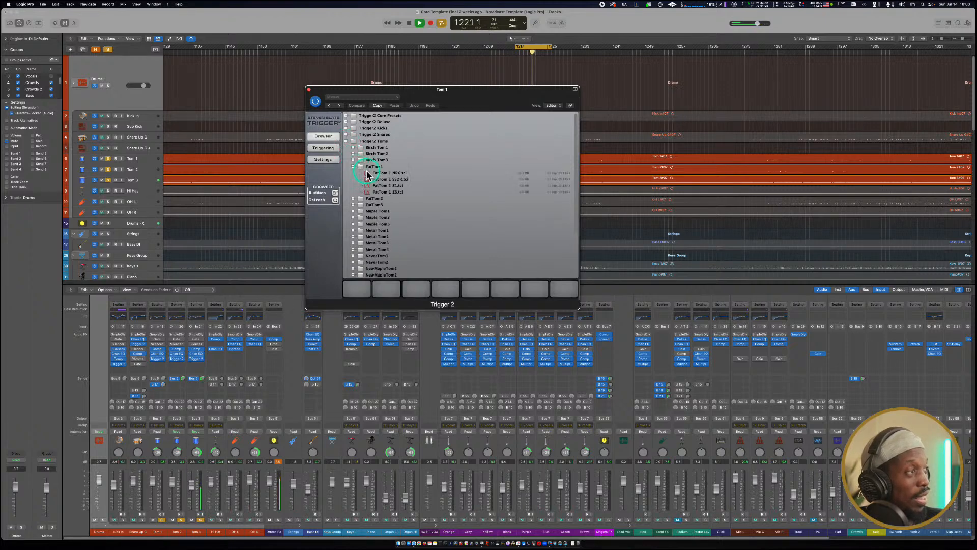
{"action": "left_click", "coordinate": [371, 186]}
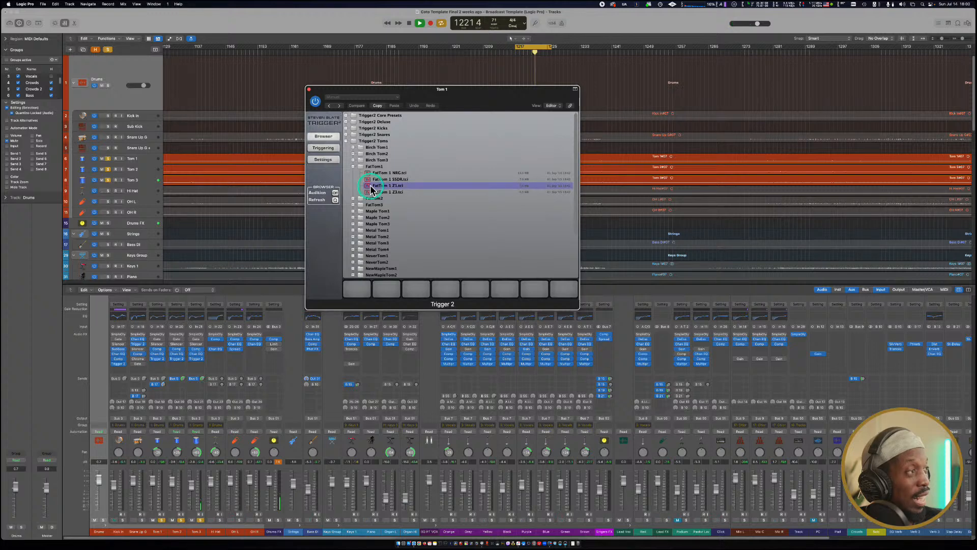
{"action": "left_click_drag", "start_coordinate": [371, 185], "coordinate": [353, 288]}
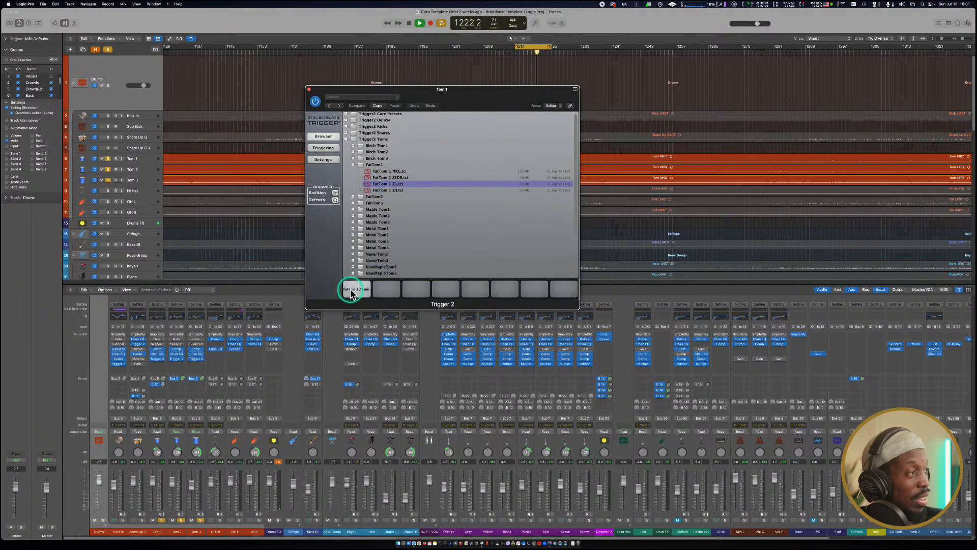
Show the triggering controls of Tom 1's Trigger 2 to check how the tom is detected during playback.
{"action": "left_click", "coordinate": [327, 161]}
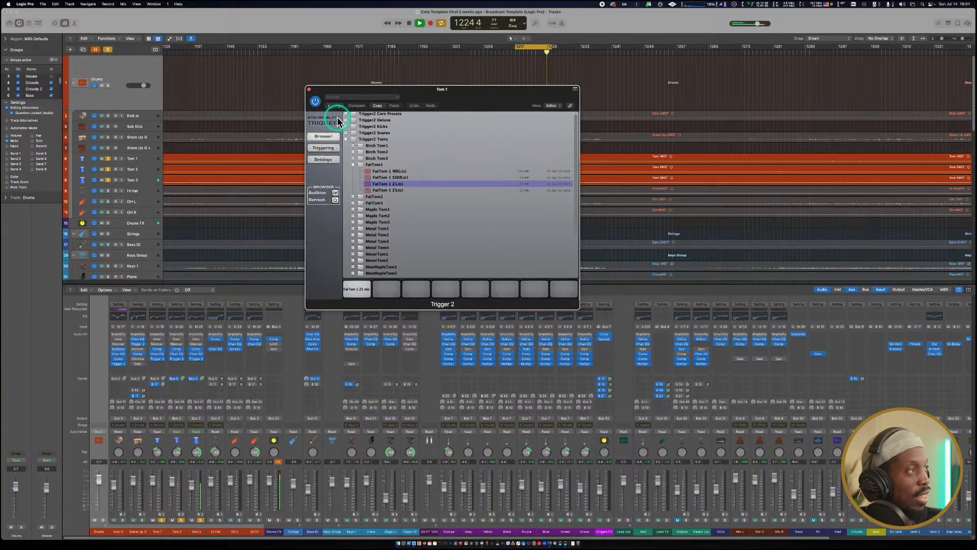
{"action": "left_click", "coordinate": [326, 134]}
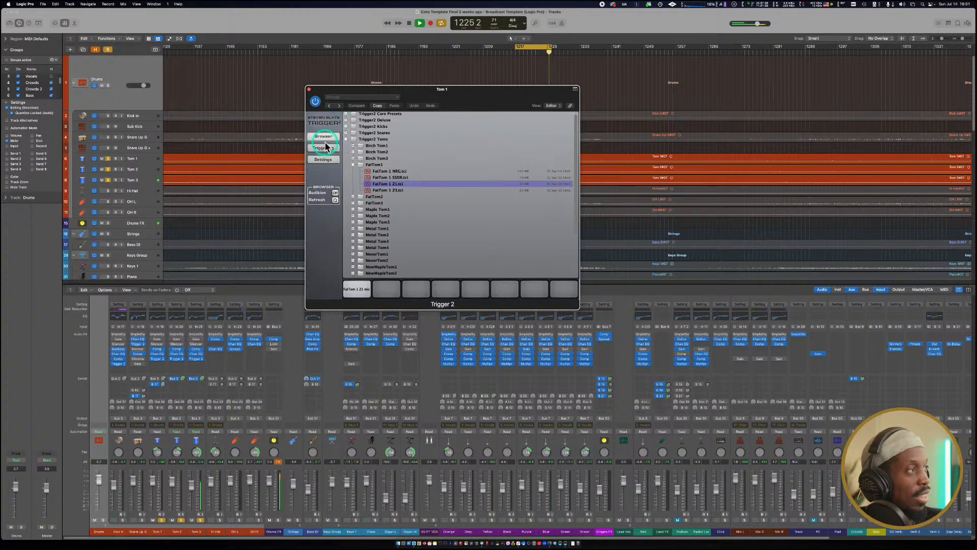
{"action": "left_click", "coordinate": [324, 148]}
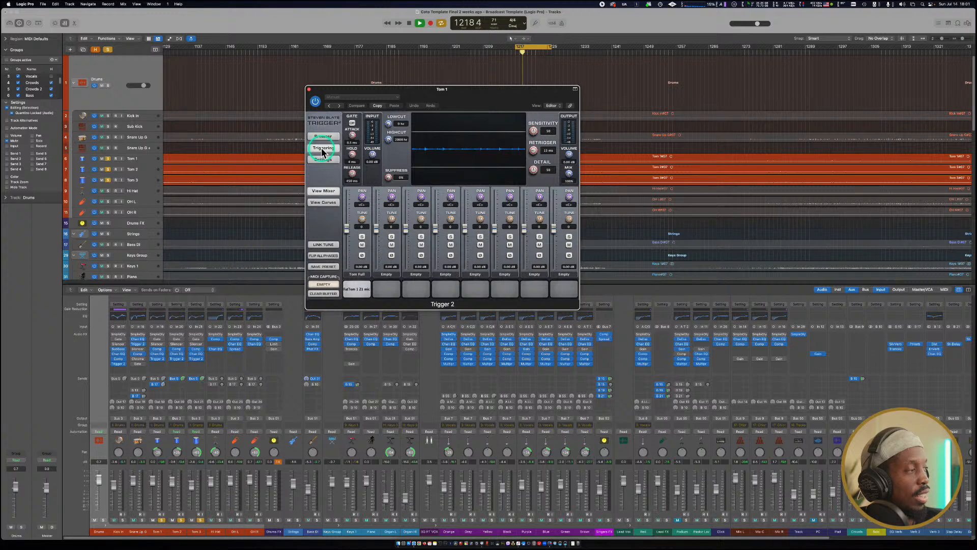
{"action": "left_click", "coordinate": [157, 359]}
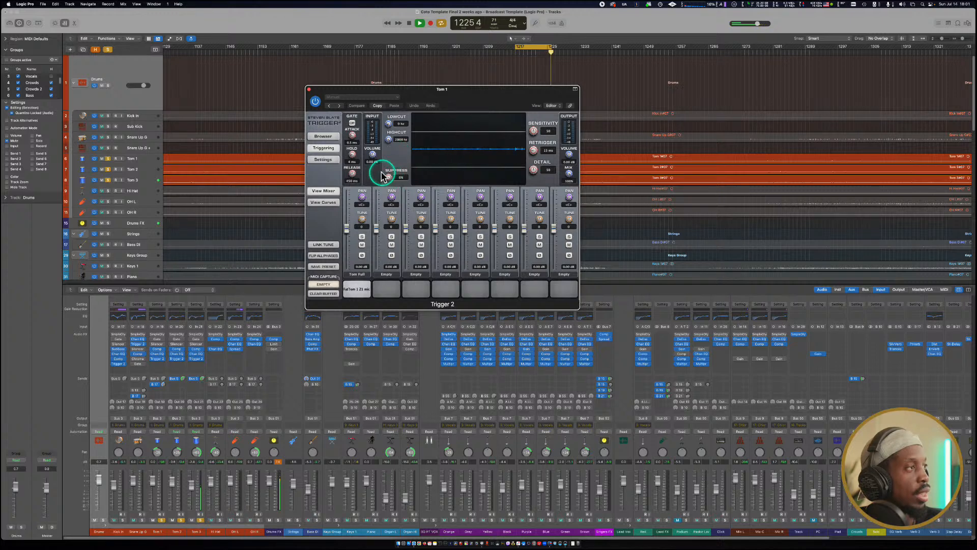
Toggle the gate in Tom 1's Trigger 2, lower the first sample's level slightly, and take Tom 3 out of solo.
{"action": "left_click", "coordinate": [351, 124]}
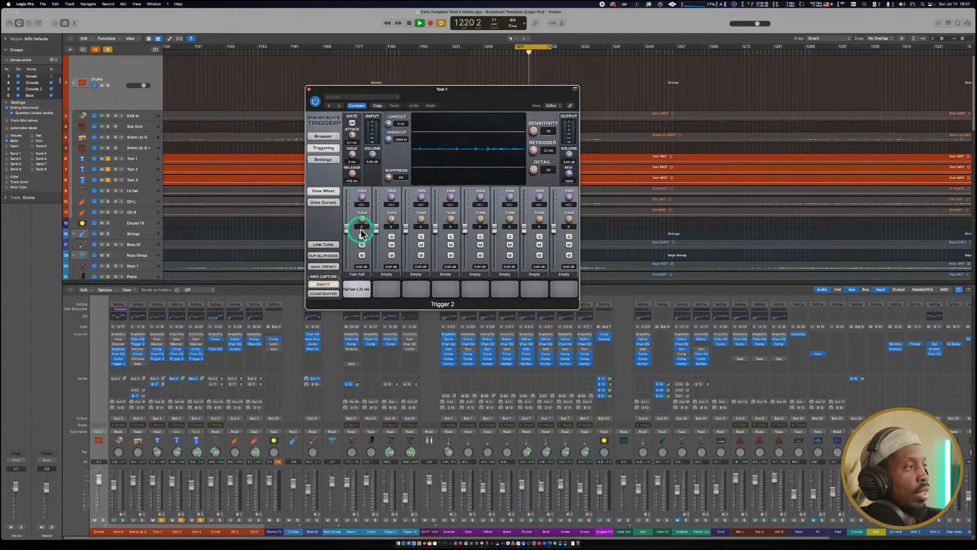
{"action": "left_click_drag", "start_coordinate": [344, 229], "coordinate": [346, 239]}
{"action": "left_click", "coordinate": [200, 520]}
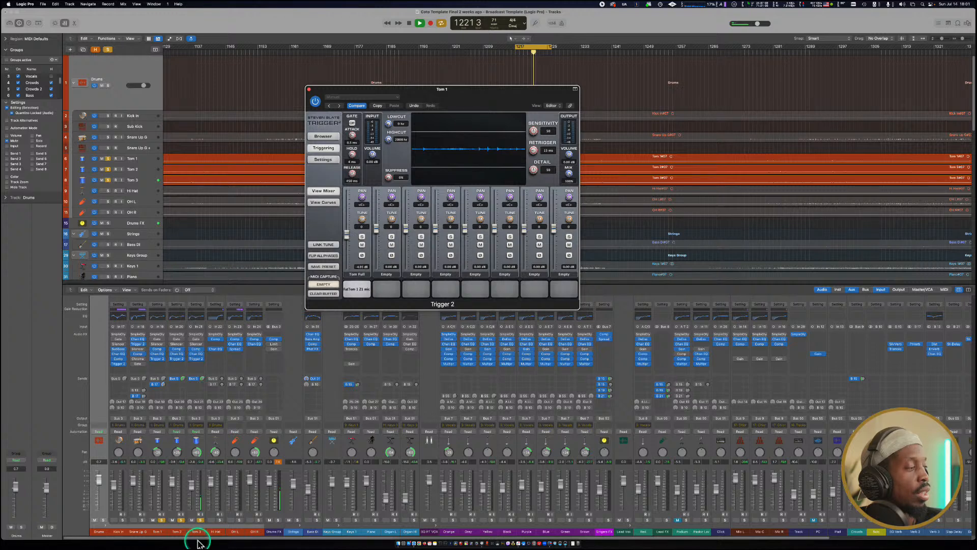
{"action": "left_click", "coordinate": [200, 520]}
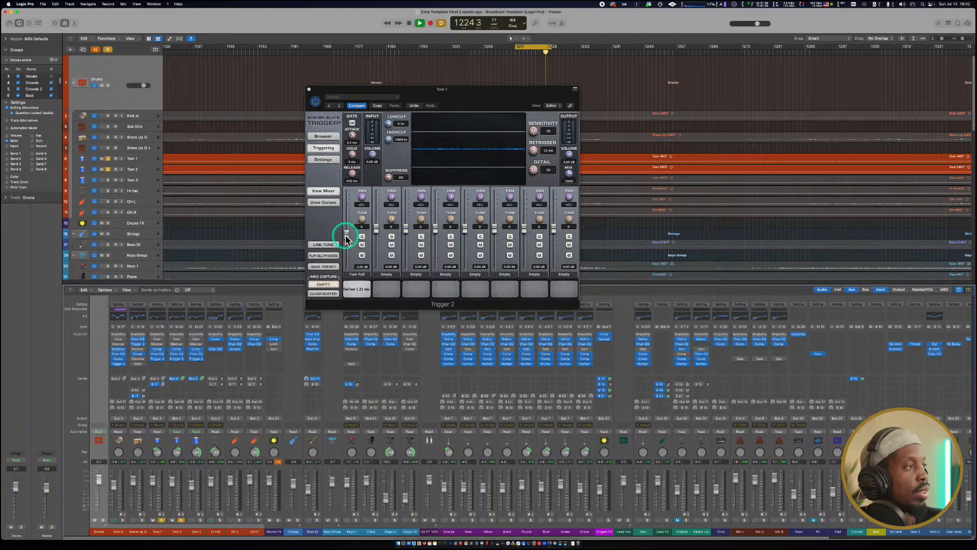
Try higher levels for the first sample in Tom 1's Trigger 2, and set its level to 0 dB.
{"action": "mouse_move", "coordinate": [345, 234]}
{"action": "left_mouse_down"}
{"action": "mouse_move", "coordinate": [345, 251]}
{"action": "mouse_move", "coordinate": [346, 226]}
{"action": "left_mouse_up"}
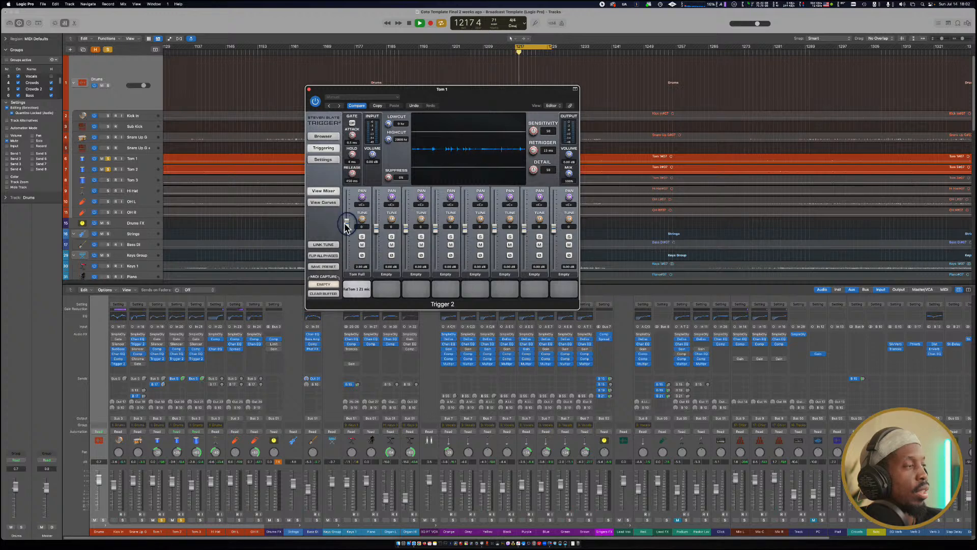
{"action": "left_click_drag", "start_coordinate": [346, 227], "coordinate": [345, 230]}
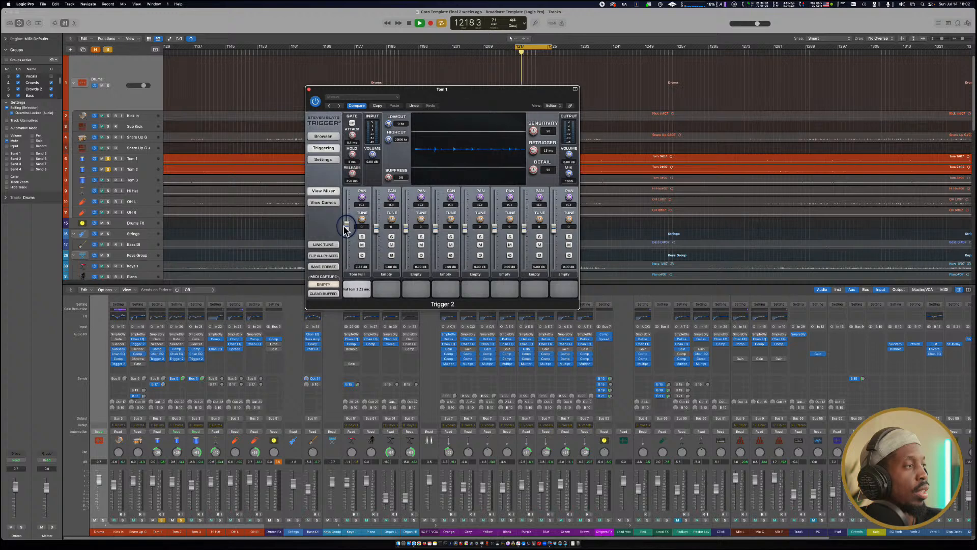
{"action": "double_click", "coordinate": [361, 266]}
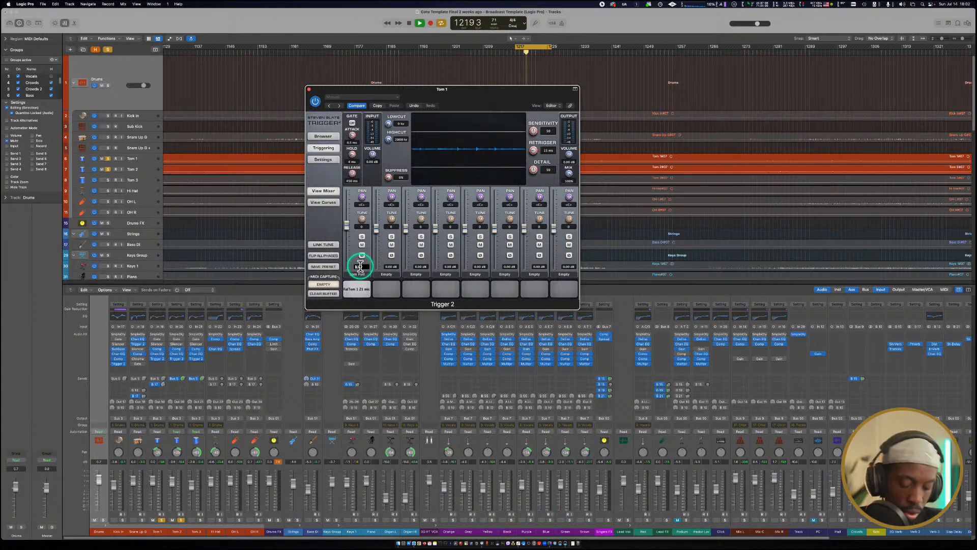
{"action": "type", "text": "0"}
{"action": "key", "text": "Return"}
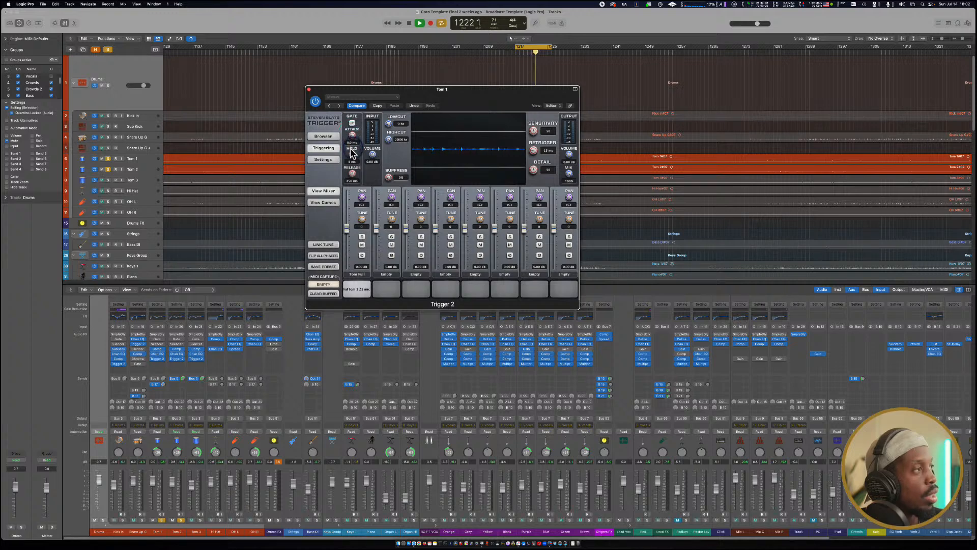
Set the gate attack of Tom 1's Trigger 2 to 0.7 ms and fine-tune its input volume and sensitivity.
{"action": "left_click_drag", "start_coordinate": [351, 135], "coordinate": [371, 159]}
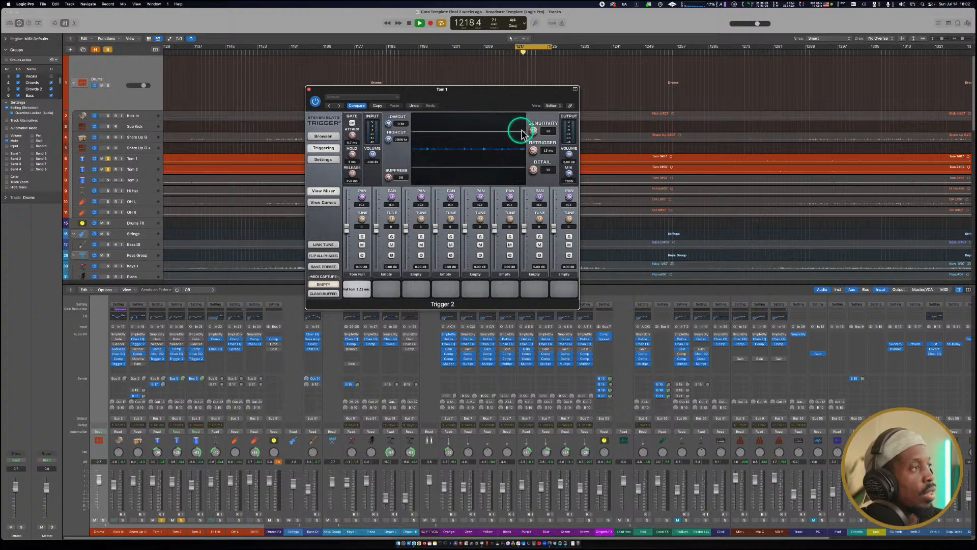
{"action": "mouse_move", "coordinate": [531, 130]}
{"action": "left_mouse_down"}
{"action": "mouse_move", "coordinate": [533, 172]}
{"action": "mouse_move", "coordinate": [533, 133]}
{"action": "left_mouse_up"}
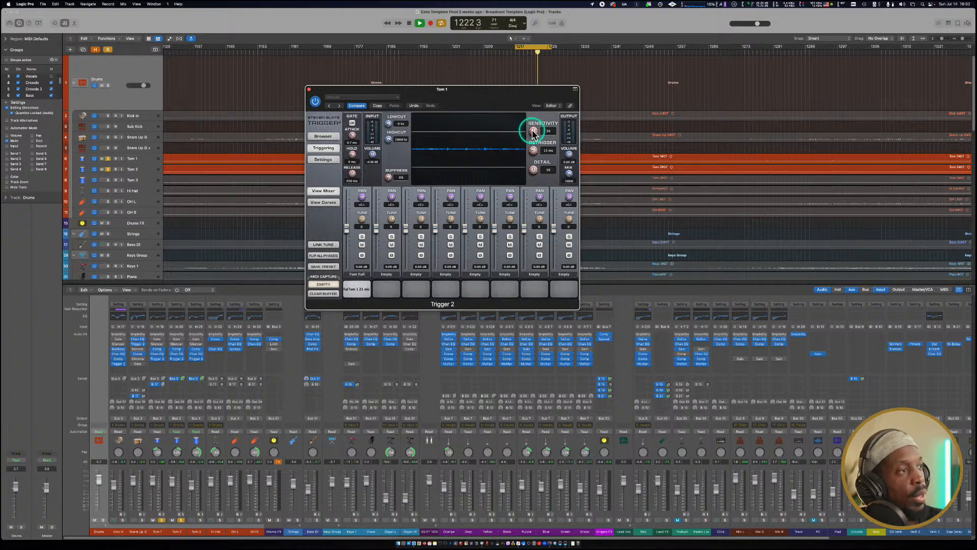
Lower the Detail of Tom 1's Trigger 2 to about 29 and set its Retrigger to about 23 ms.
{"action": "left_click_drag", "start_coordinate": [533, 149], "coordinate": [532, 151]}
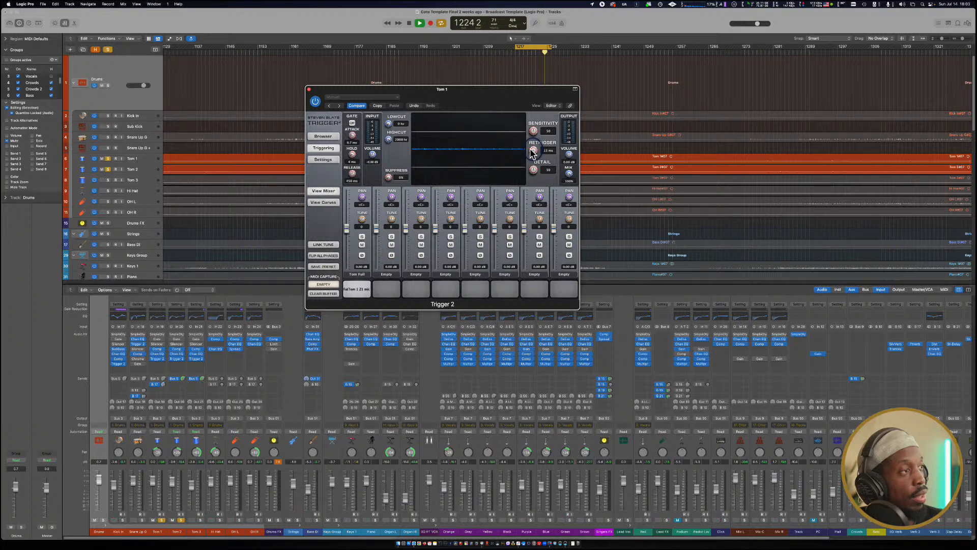
{"action": "left_click_drag", "start_coordinate": [533, 152], "coordinate": [535, 153]}
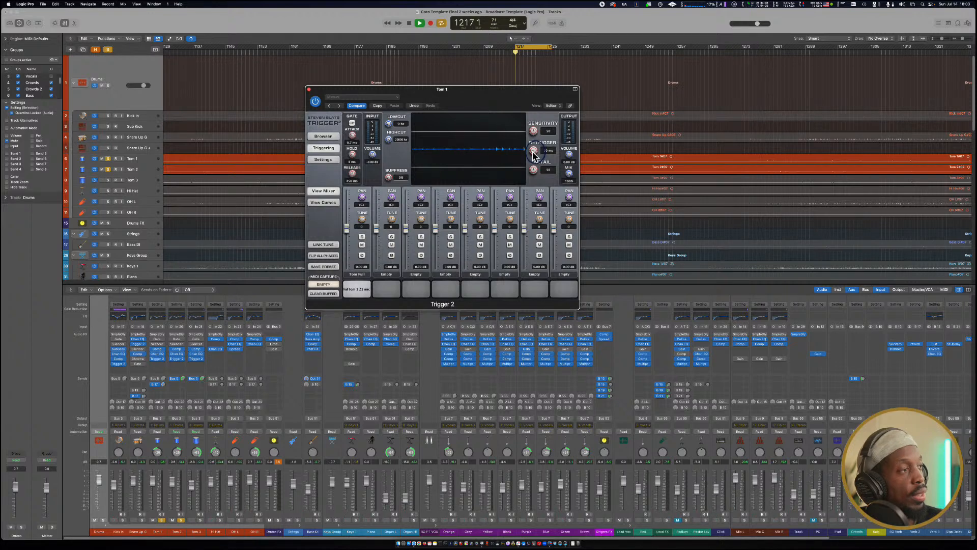
{"action": "left_click_drag", "start_coordinate": [533, 170], "coordinate": [544, 211]}
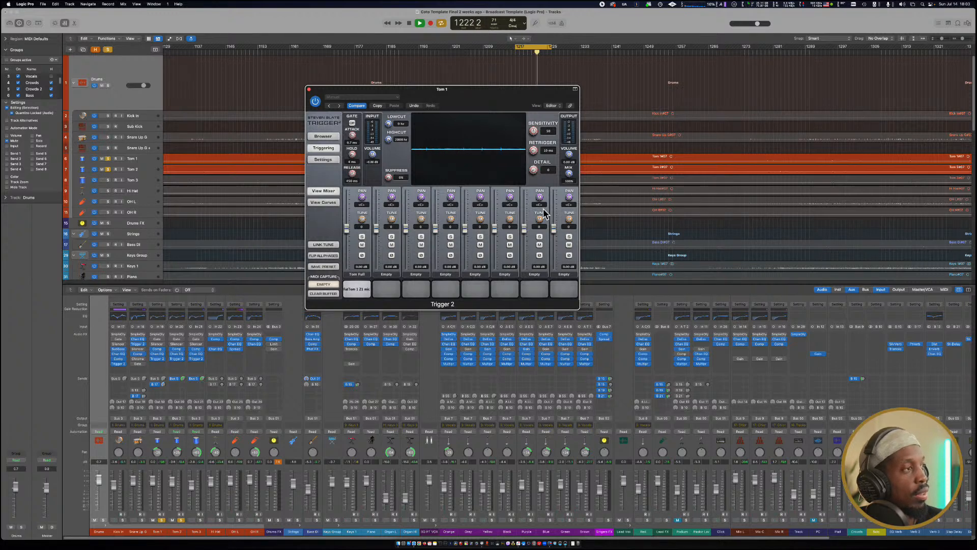
{"action": "left_click_drag", "start_coordinate": [543, 208], "coordinate": [536, 190]}
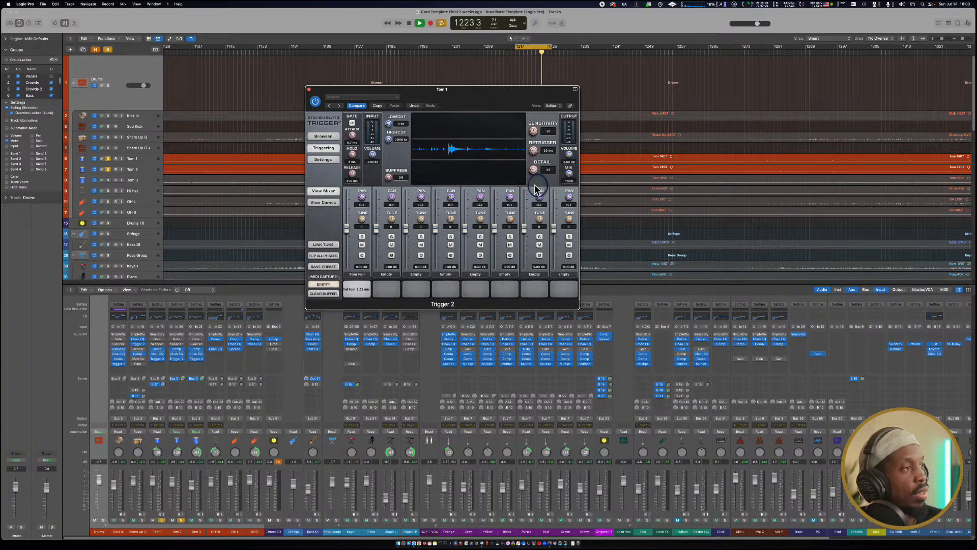
{"action": "mouse_move", "coordinate": [533, 151]}
{"action": "left_mouse_down"}
{"action": "mouse_move", "coordinate": [537, 134]}
{"action": "mouse_move", "coordinate": [535, 149]}
{"action": "left_mouse_up"}
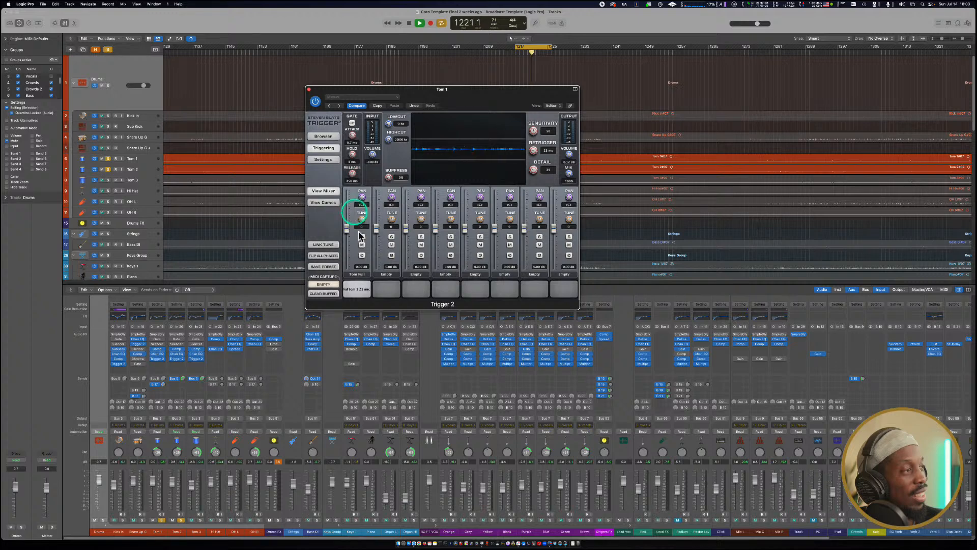
Audition the FatTom sample loaded in the first slot of Tom 1's Trigger 2.
{"action": "left_click", "coordinate": [358, 288]}
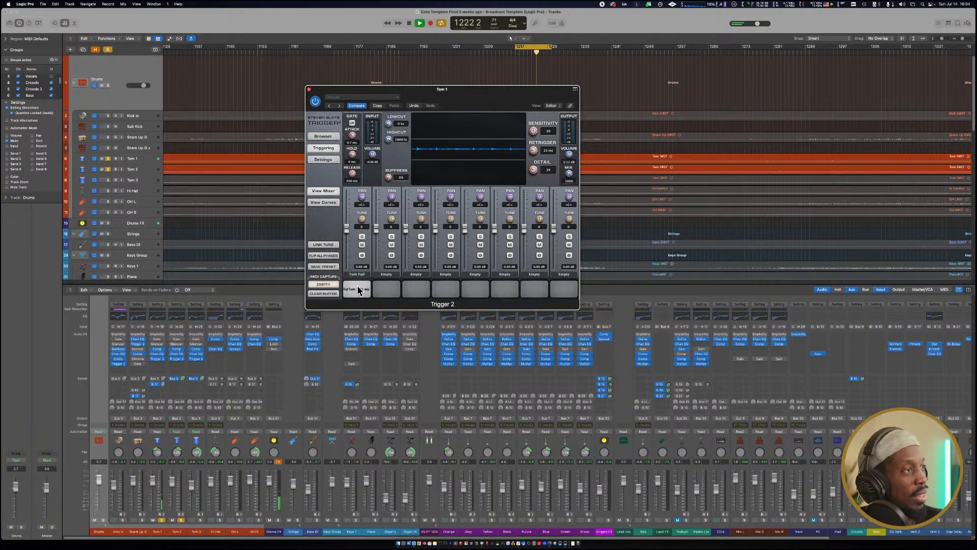
{"action": "left_click", "coordinate": [359, 289]}
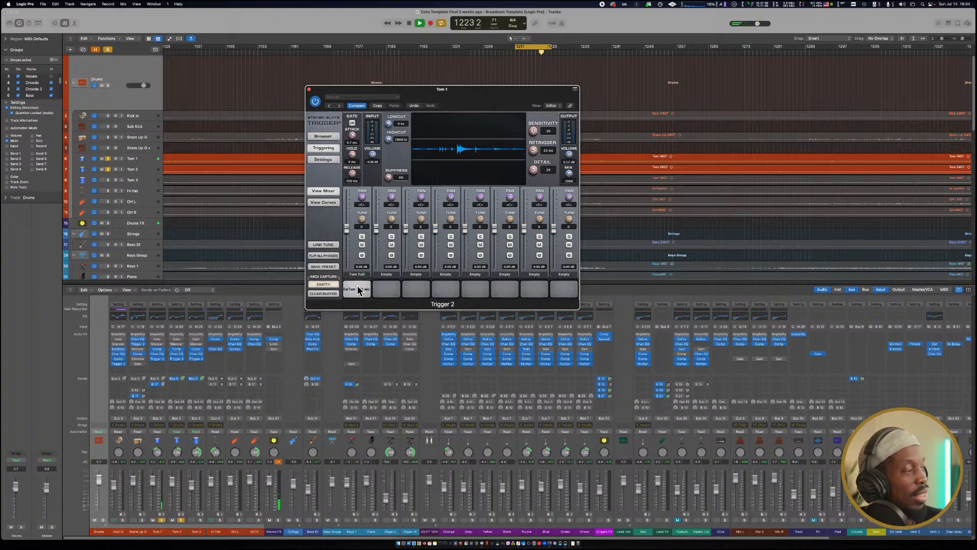
{"action": "left_click", "coordinate": [364, 284]}
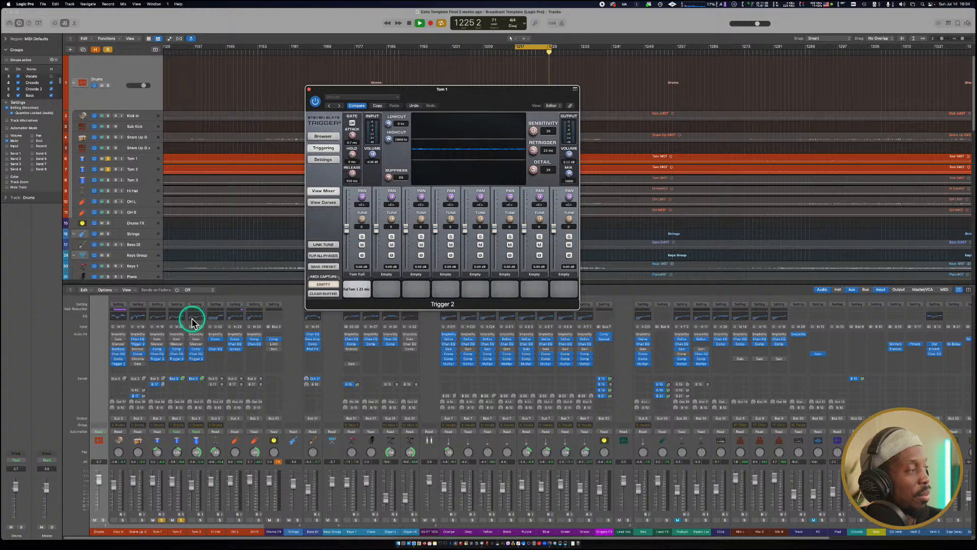
Bypass and re-enable Trigger 2 on Tom 1 to compare the tom with and without the sample, and replay the passage.
{"action": "left_click", "coordinate": [152, 359]}
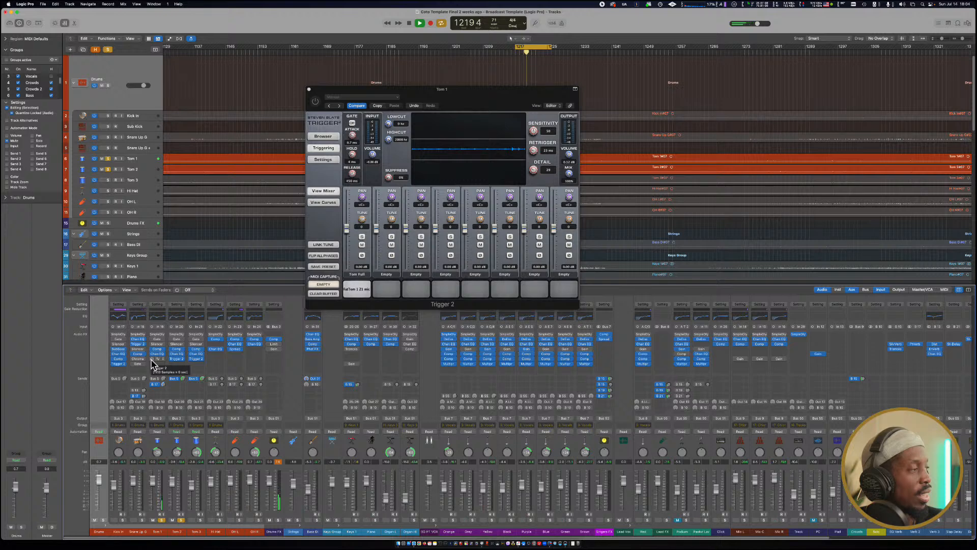
{"action": "left_click", "coordinate": [151, 363]}
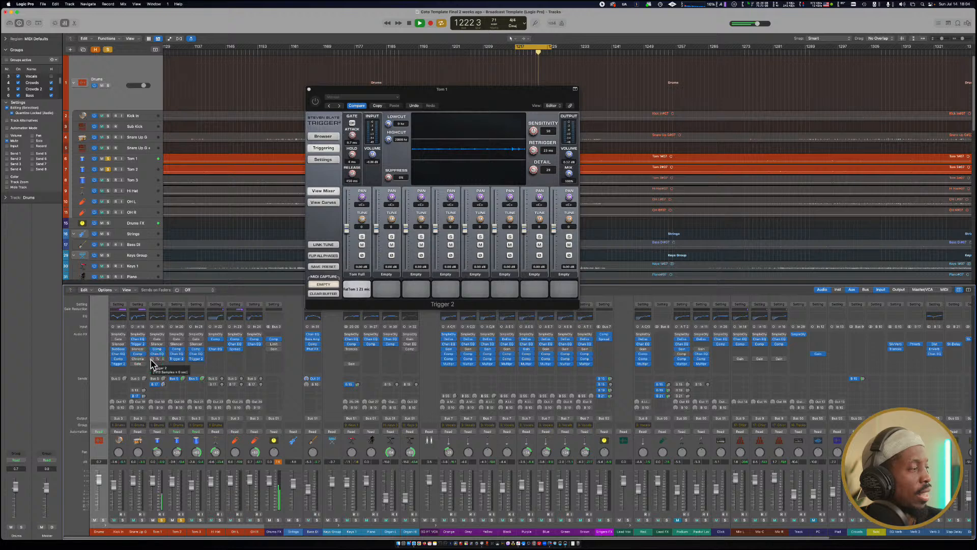
{"action": "left_click", "coordinate": [151, 362]}
{"action": "left_click", "coordinate": [151, 362]}
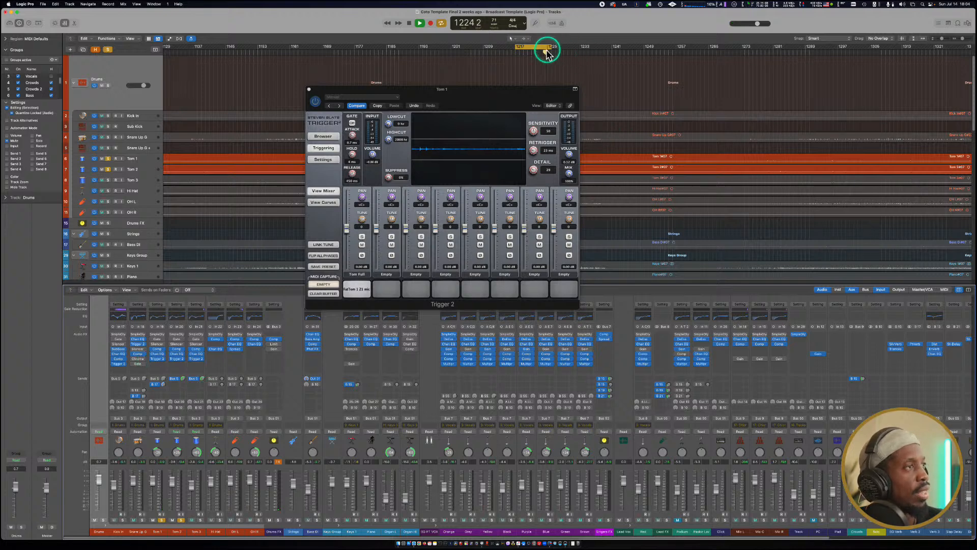
{"action": "left_click_drag", "start_coordinate": [546, 53], "coordinate": [538, 53]}
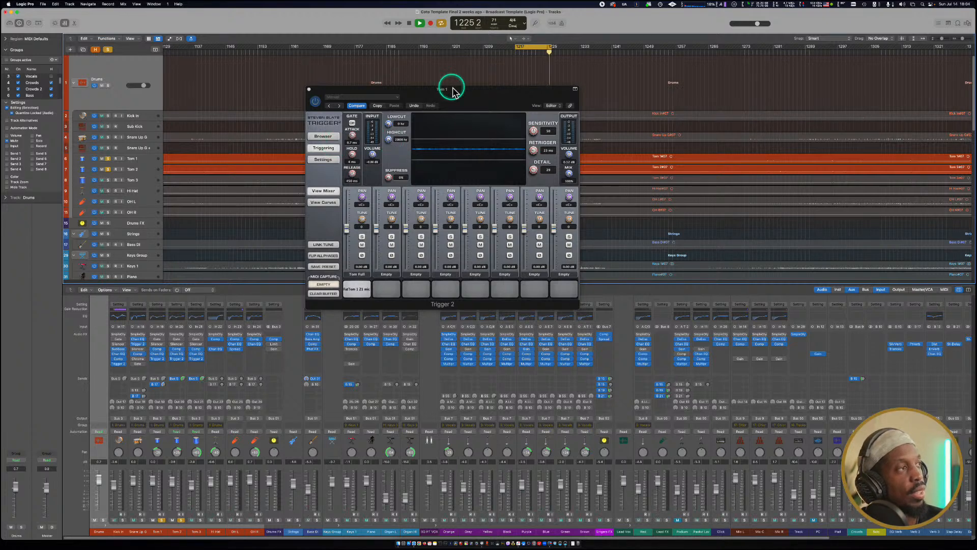
Move Tom 1's Trigger 2 window up over the track area, clear of the mixer channels.
{"action": "left_click_drag", "start_coordinate": [453, 91], "coordinate": [362, 52]}
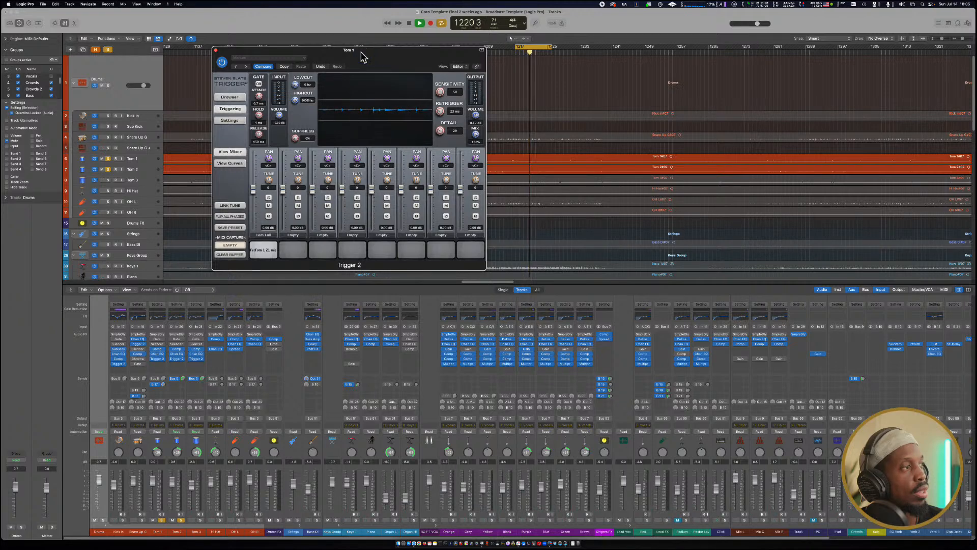
{"action": "left_click_drag", "start_coordinate": [362, 56], "coordinate": [363, 57]}
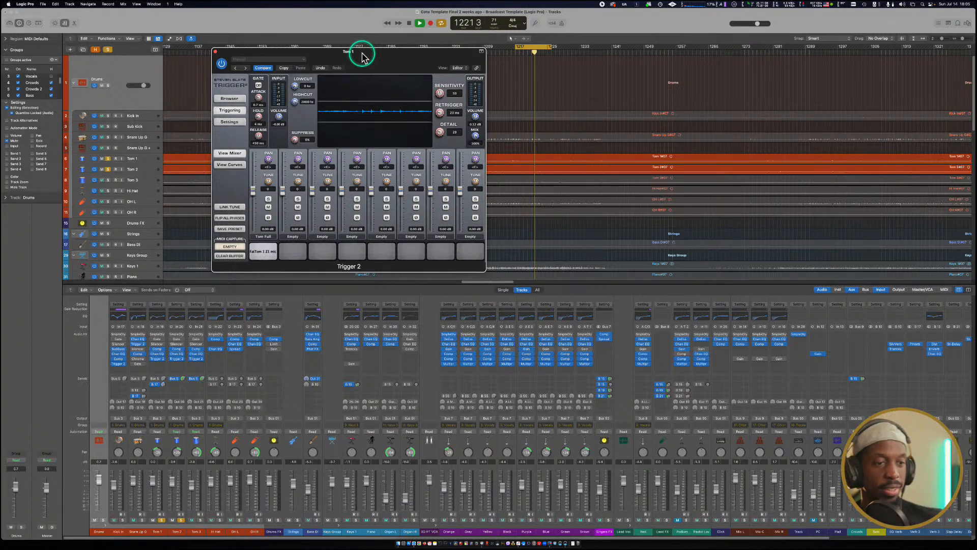
{"action": "left_click_drag", "start_coordinate": [362, 55], "coordinate": [363, 57]}
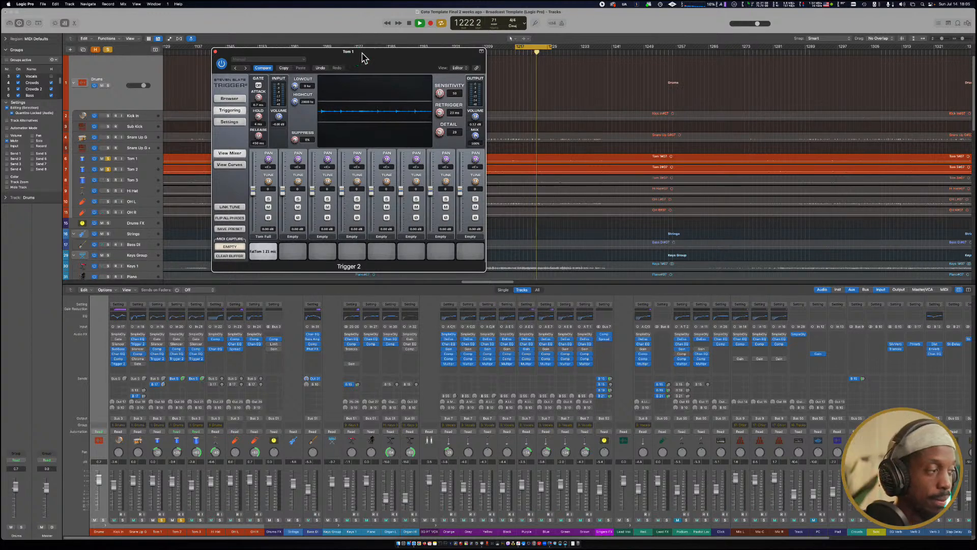
{"action": "left_click_drag", "start_coordinate": [362, 53], "coordinate": [364, 54]}
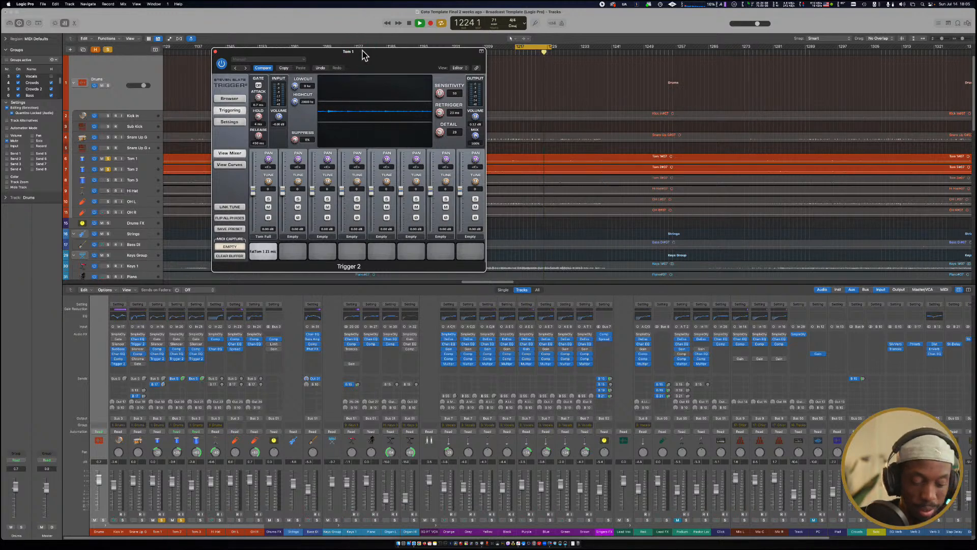